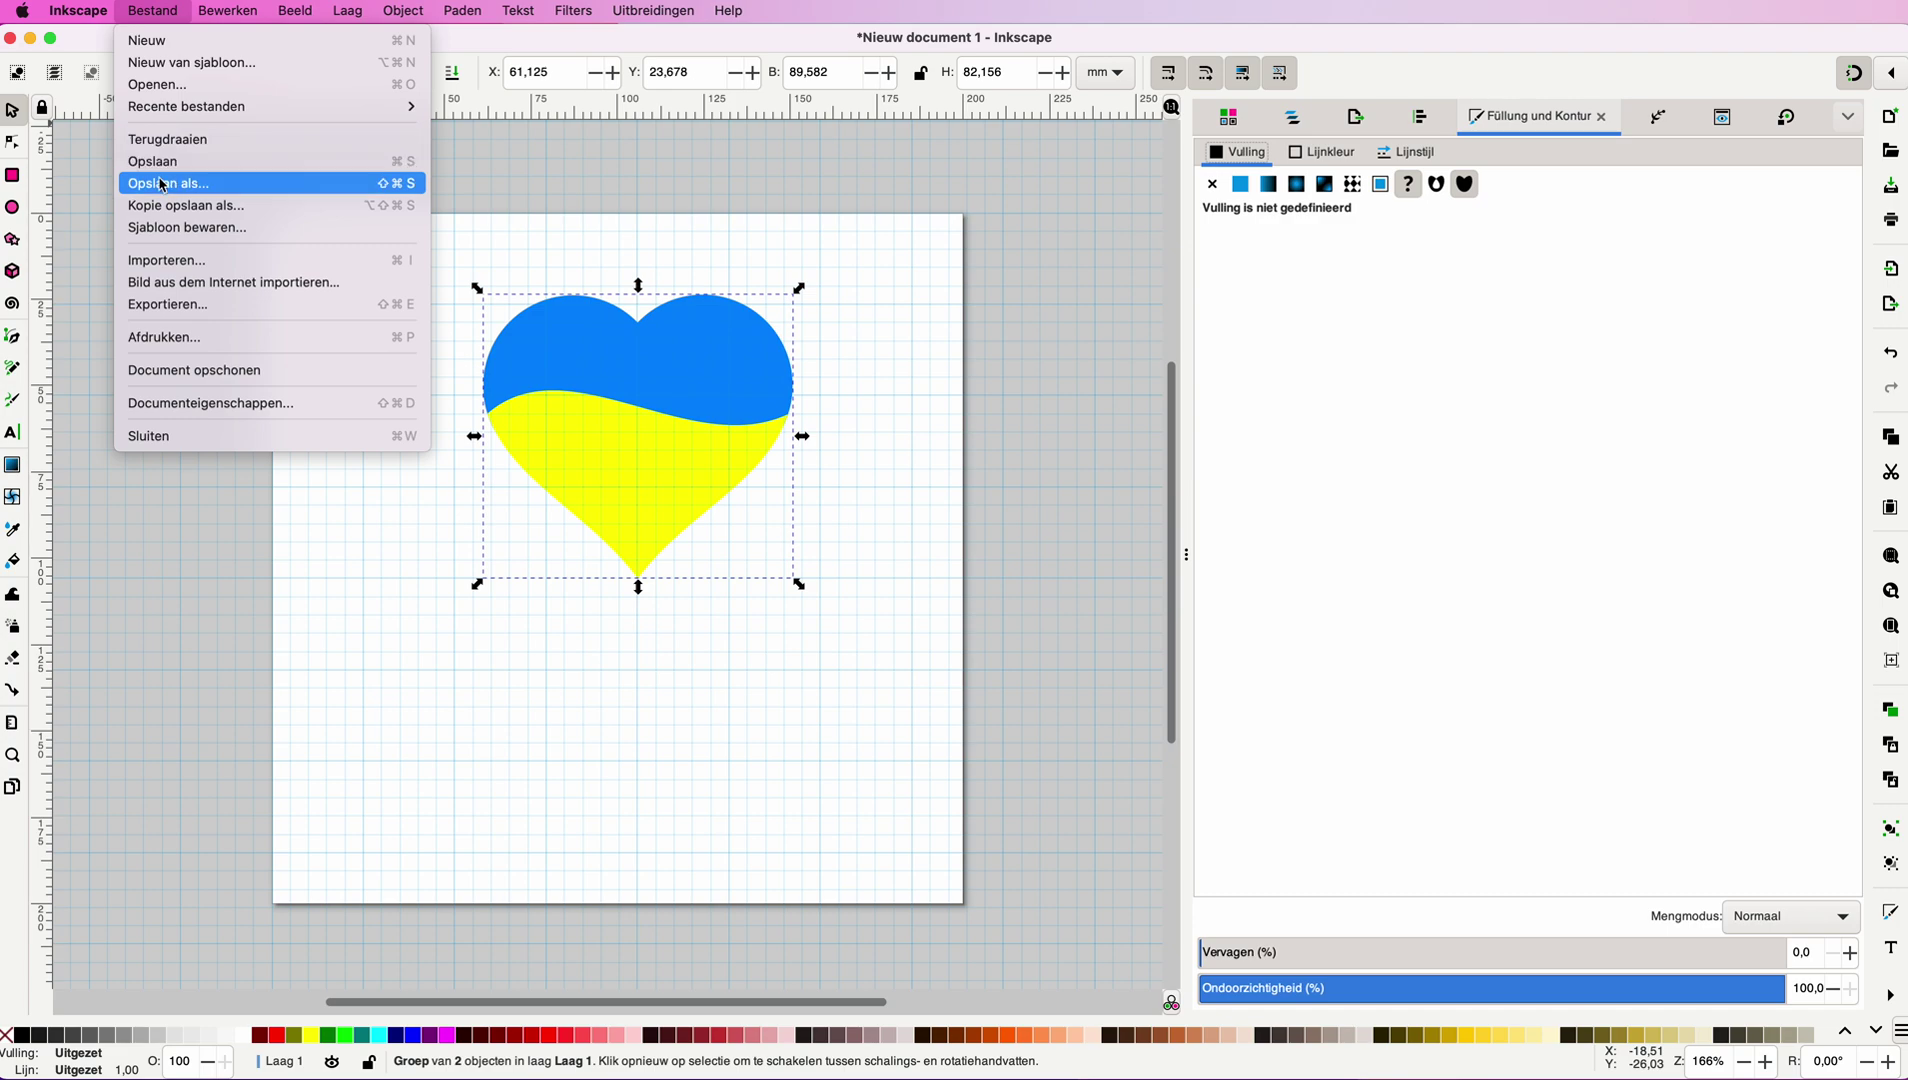
Start saving the drawing under a new name and open the allSaints folder inside Documents as the destination.
{"action": "left_click", "coordinate": [160, 184]}
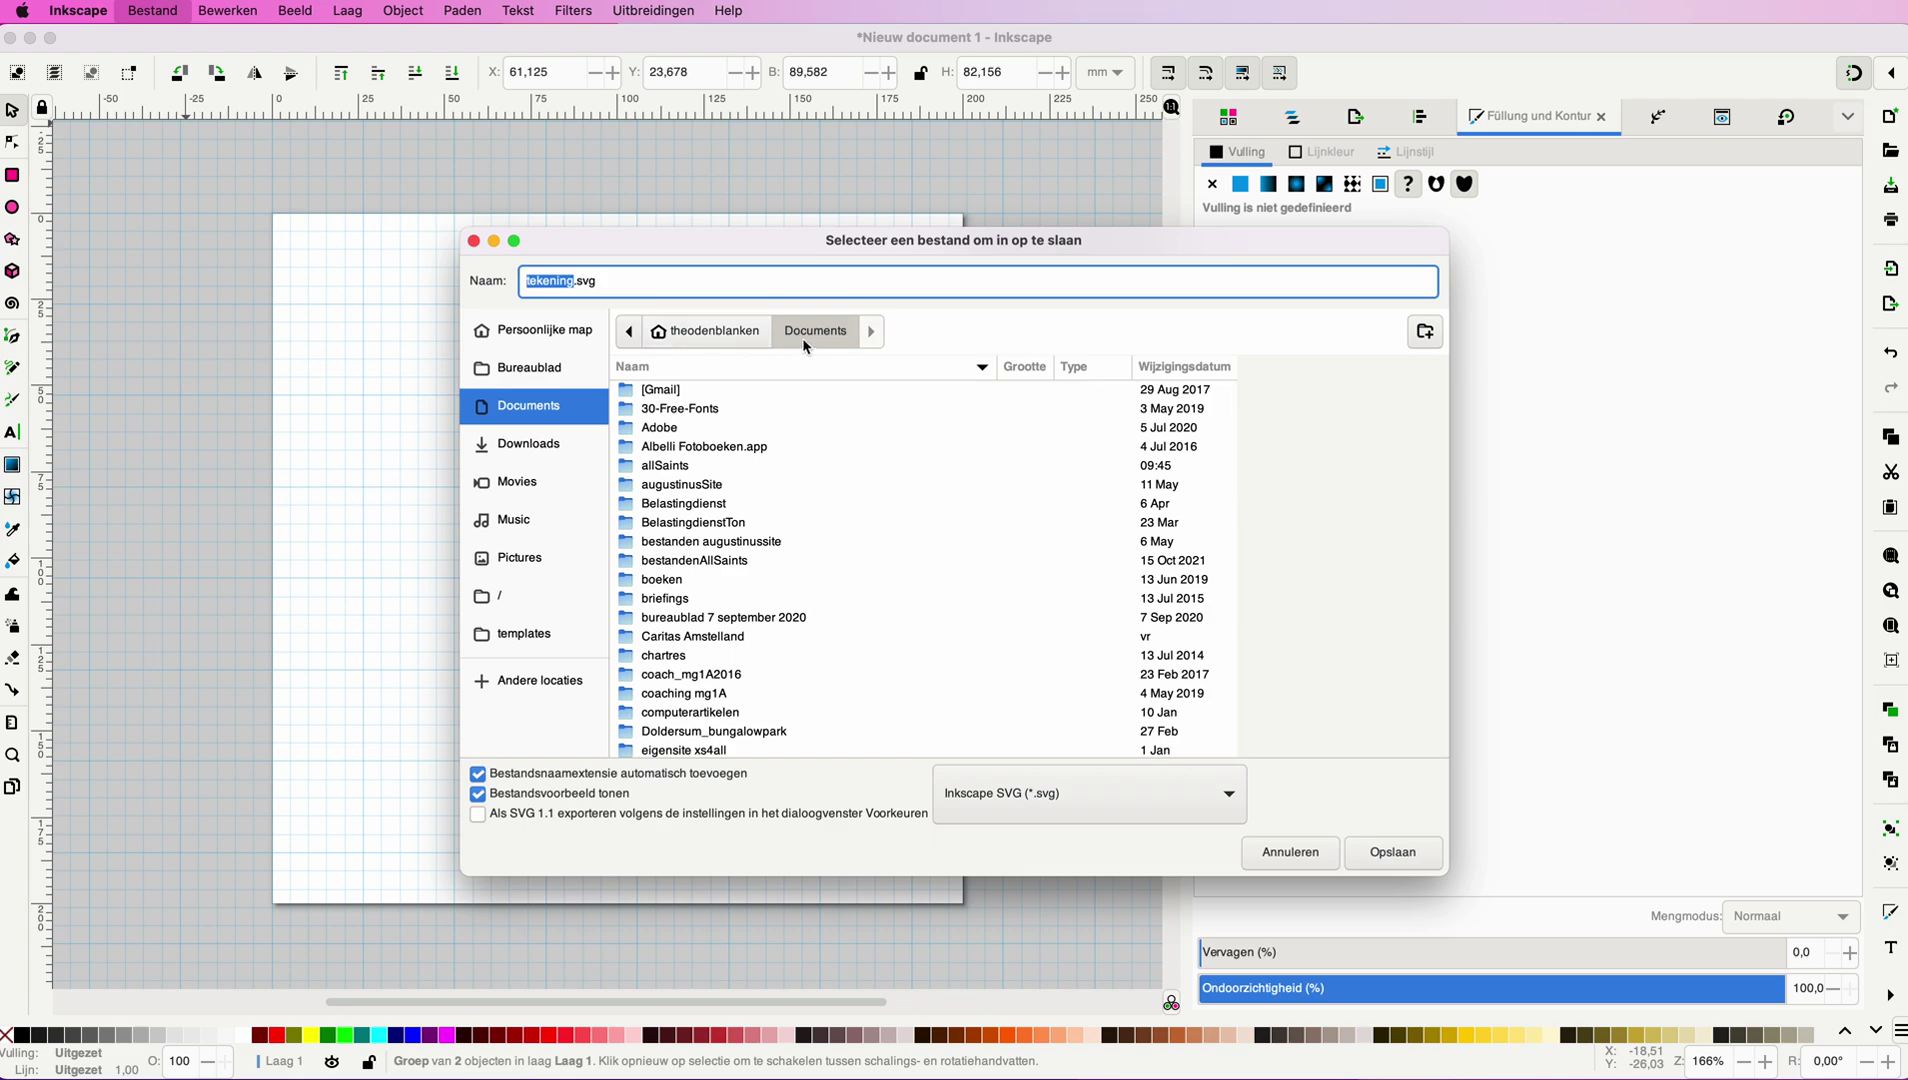
{"action": "scroll", "coordinate": [810, 448], "scroll_direction": "down", "scroll_amount": 2}
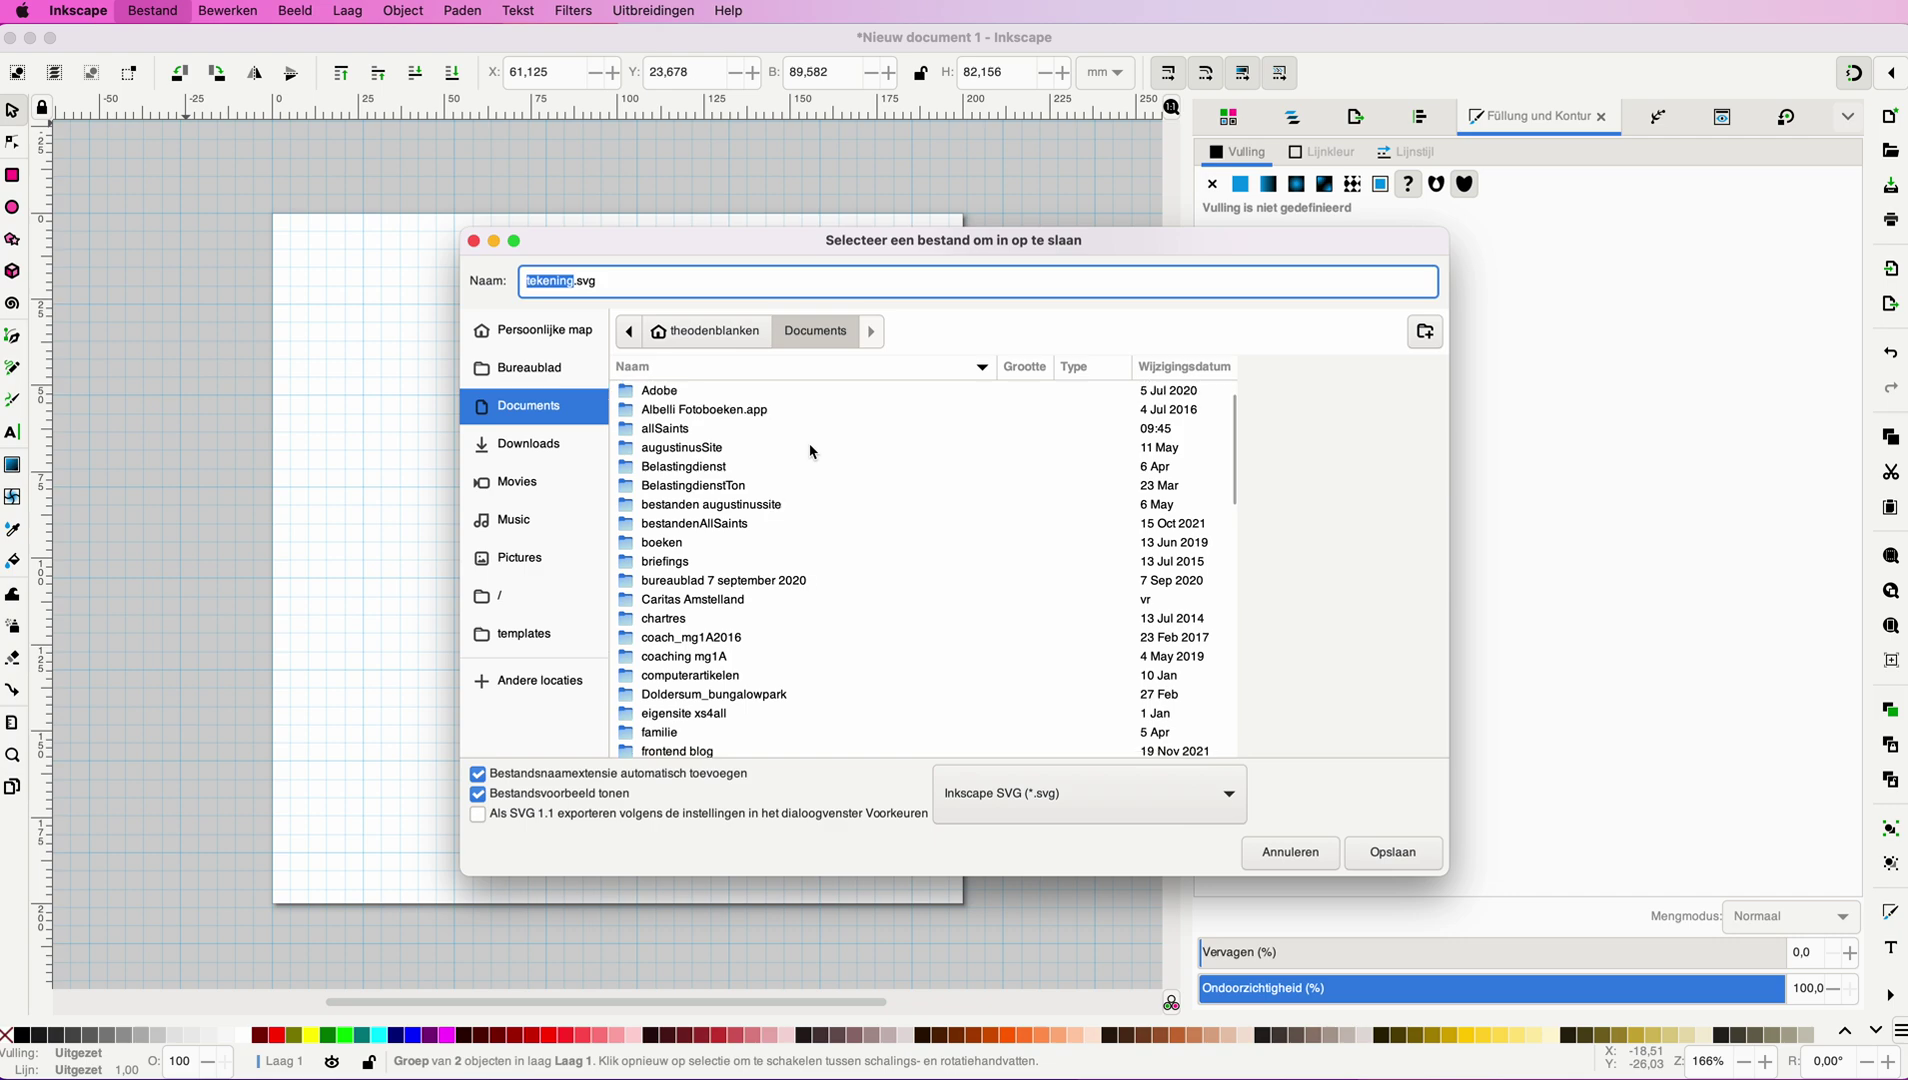
{"action": "scroll", "coordinate": [810, 451], "scroll_direction": "up", "scroll_amount": 2}
{"action": "scroll", "coordinate": [810, 451], "scroll_direction": "down", "scroll_amount": 3}
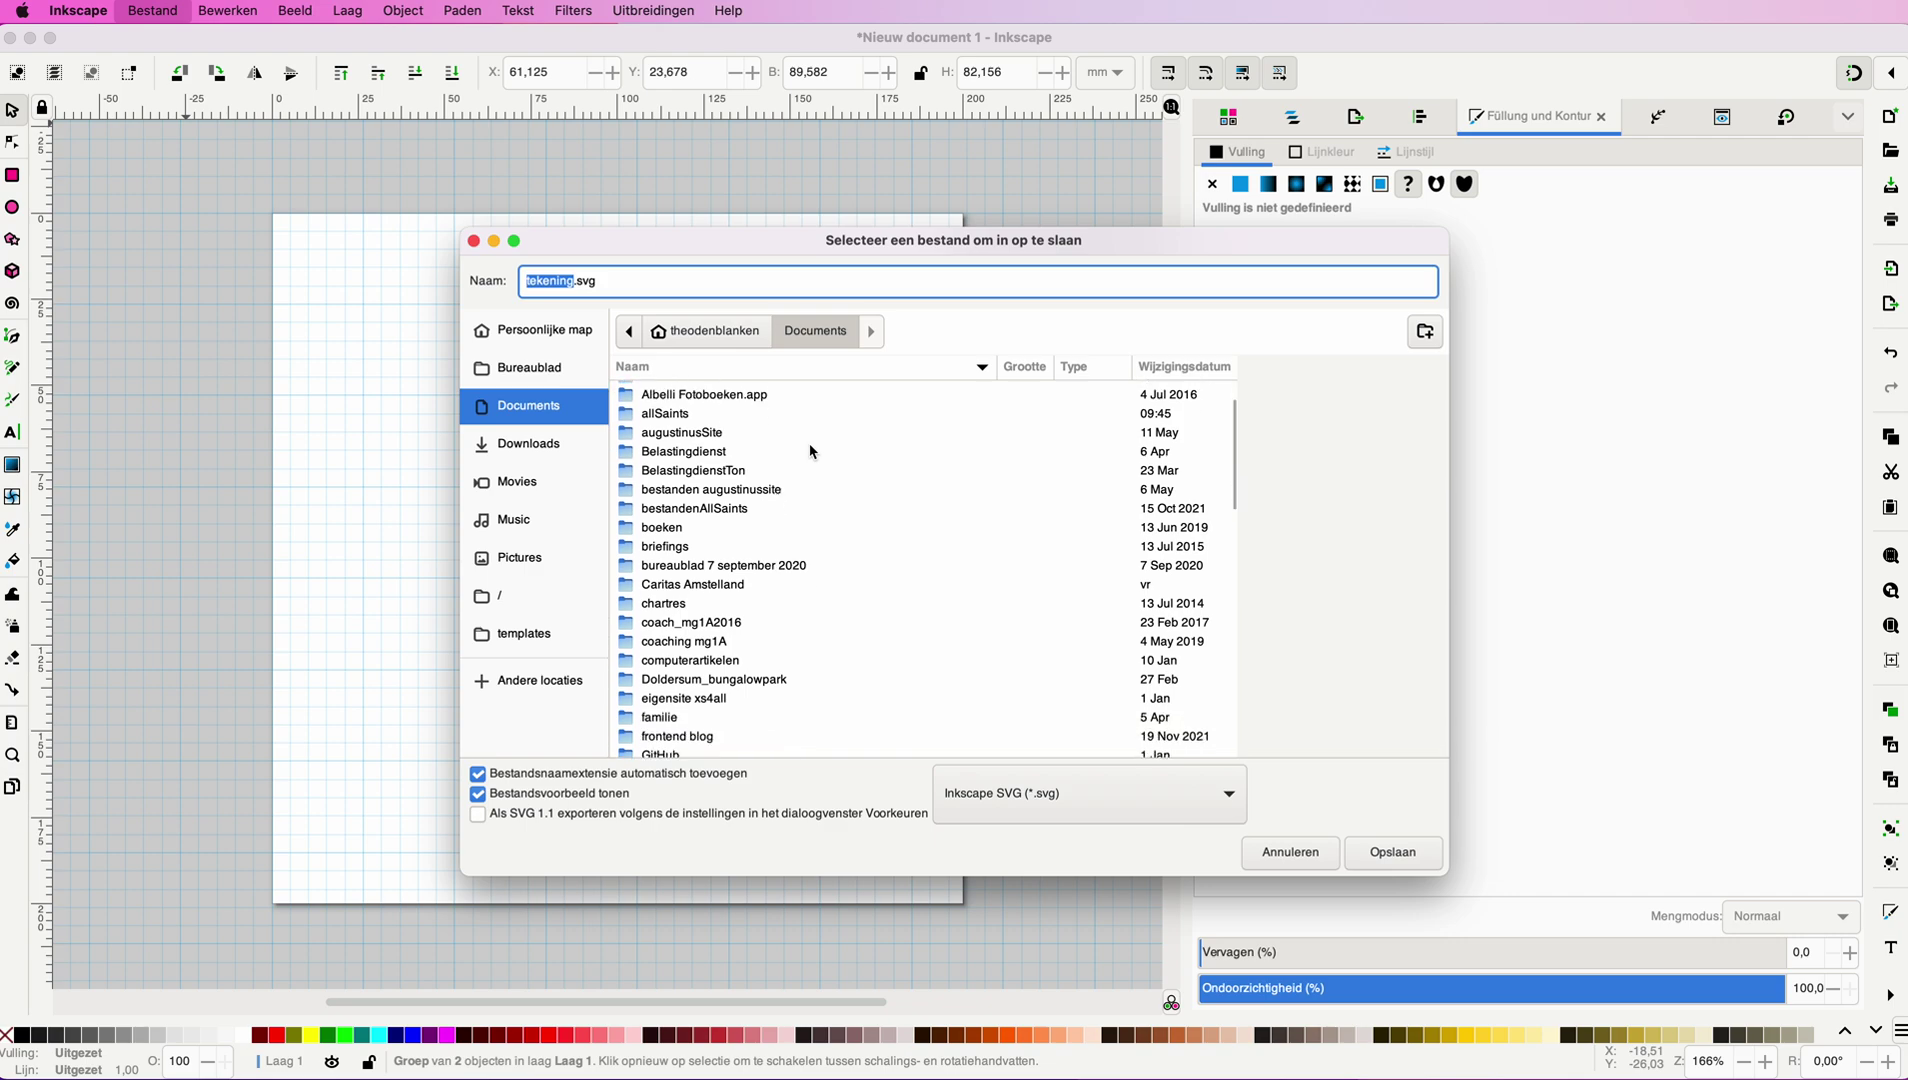
{"action": "double_click", "coordinate": [626, 413]}
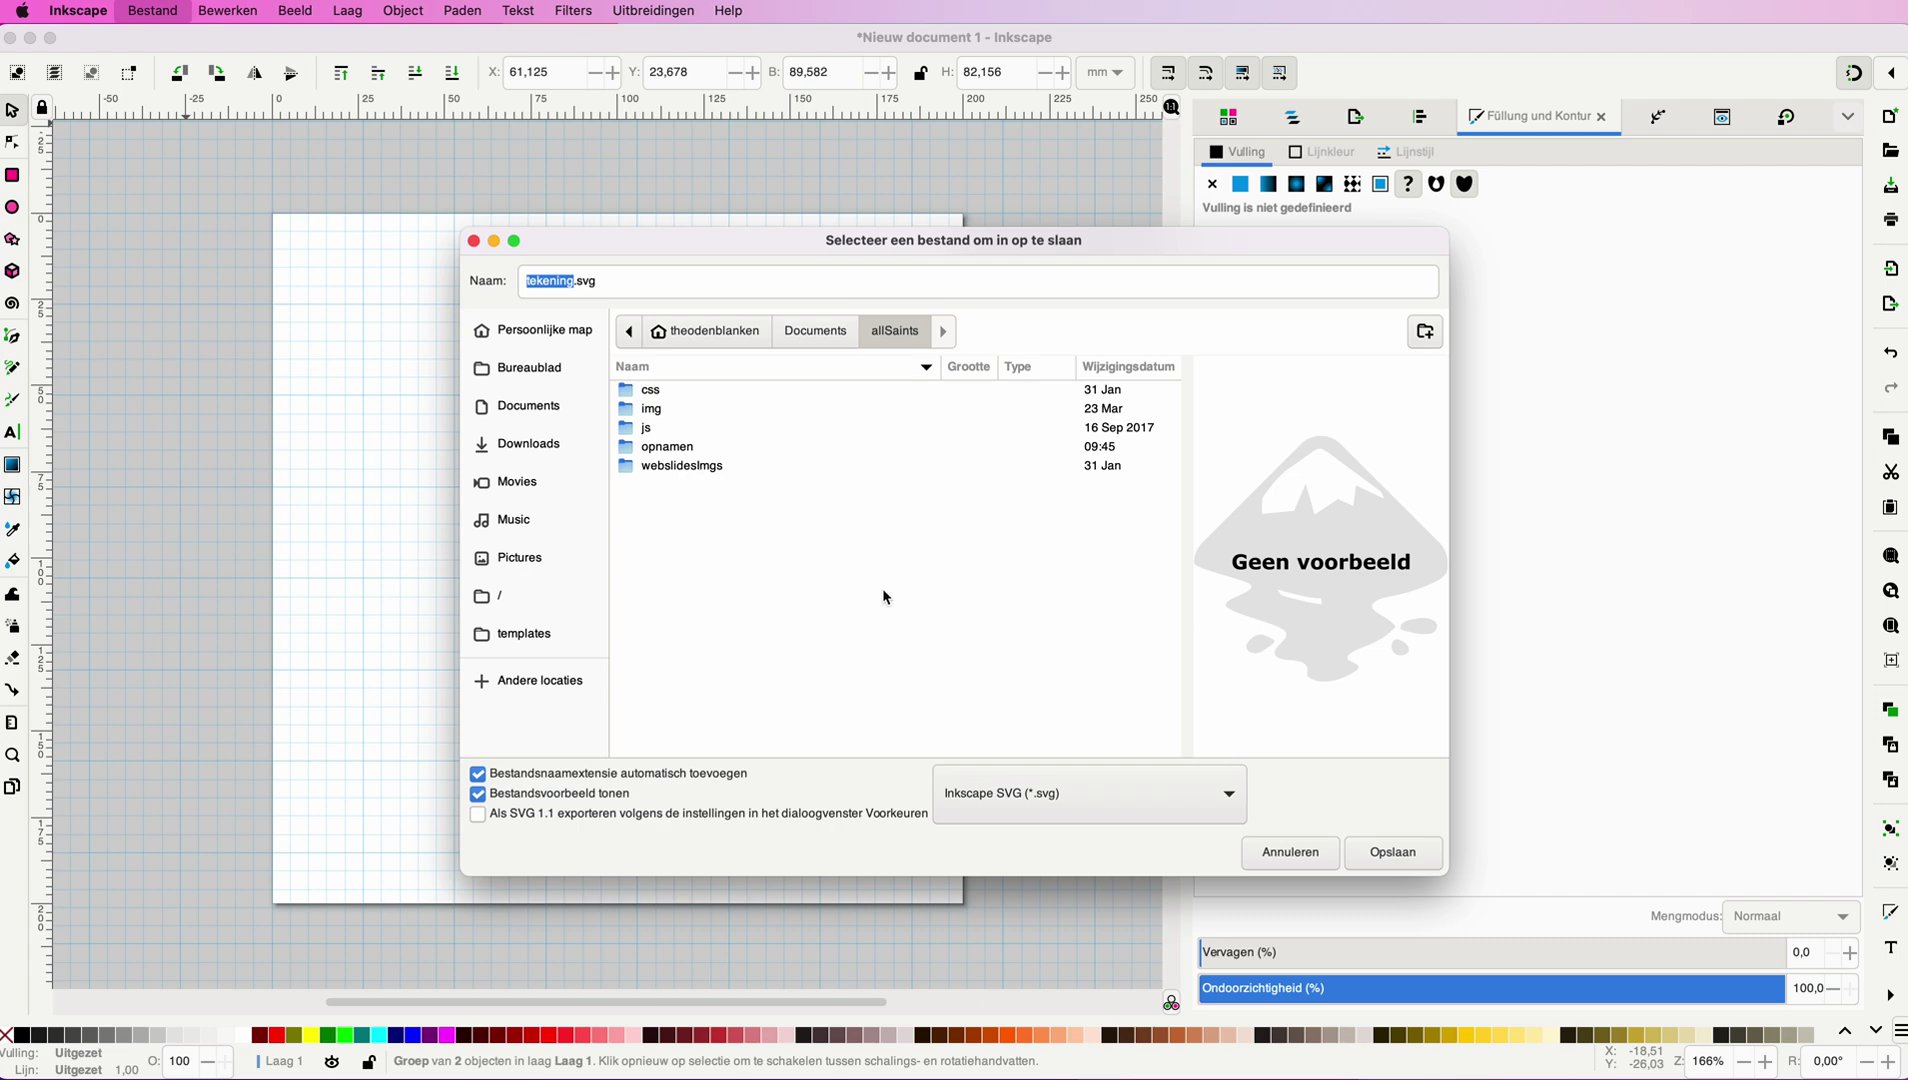
Name the file ukrainHeart.svg and save it in the Inkscape SVG format.
{"action": "type", "text": "ukrain"}
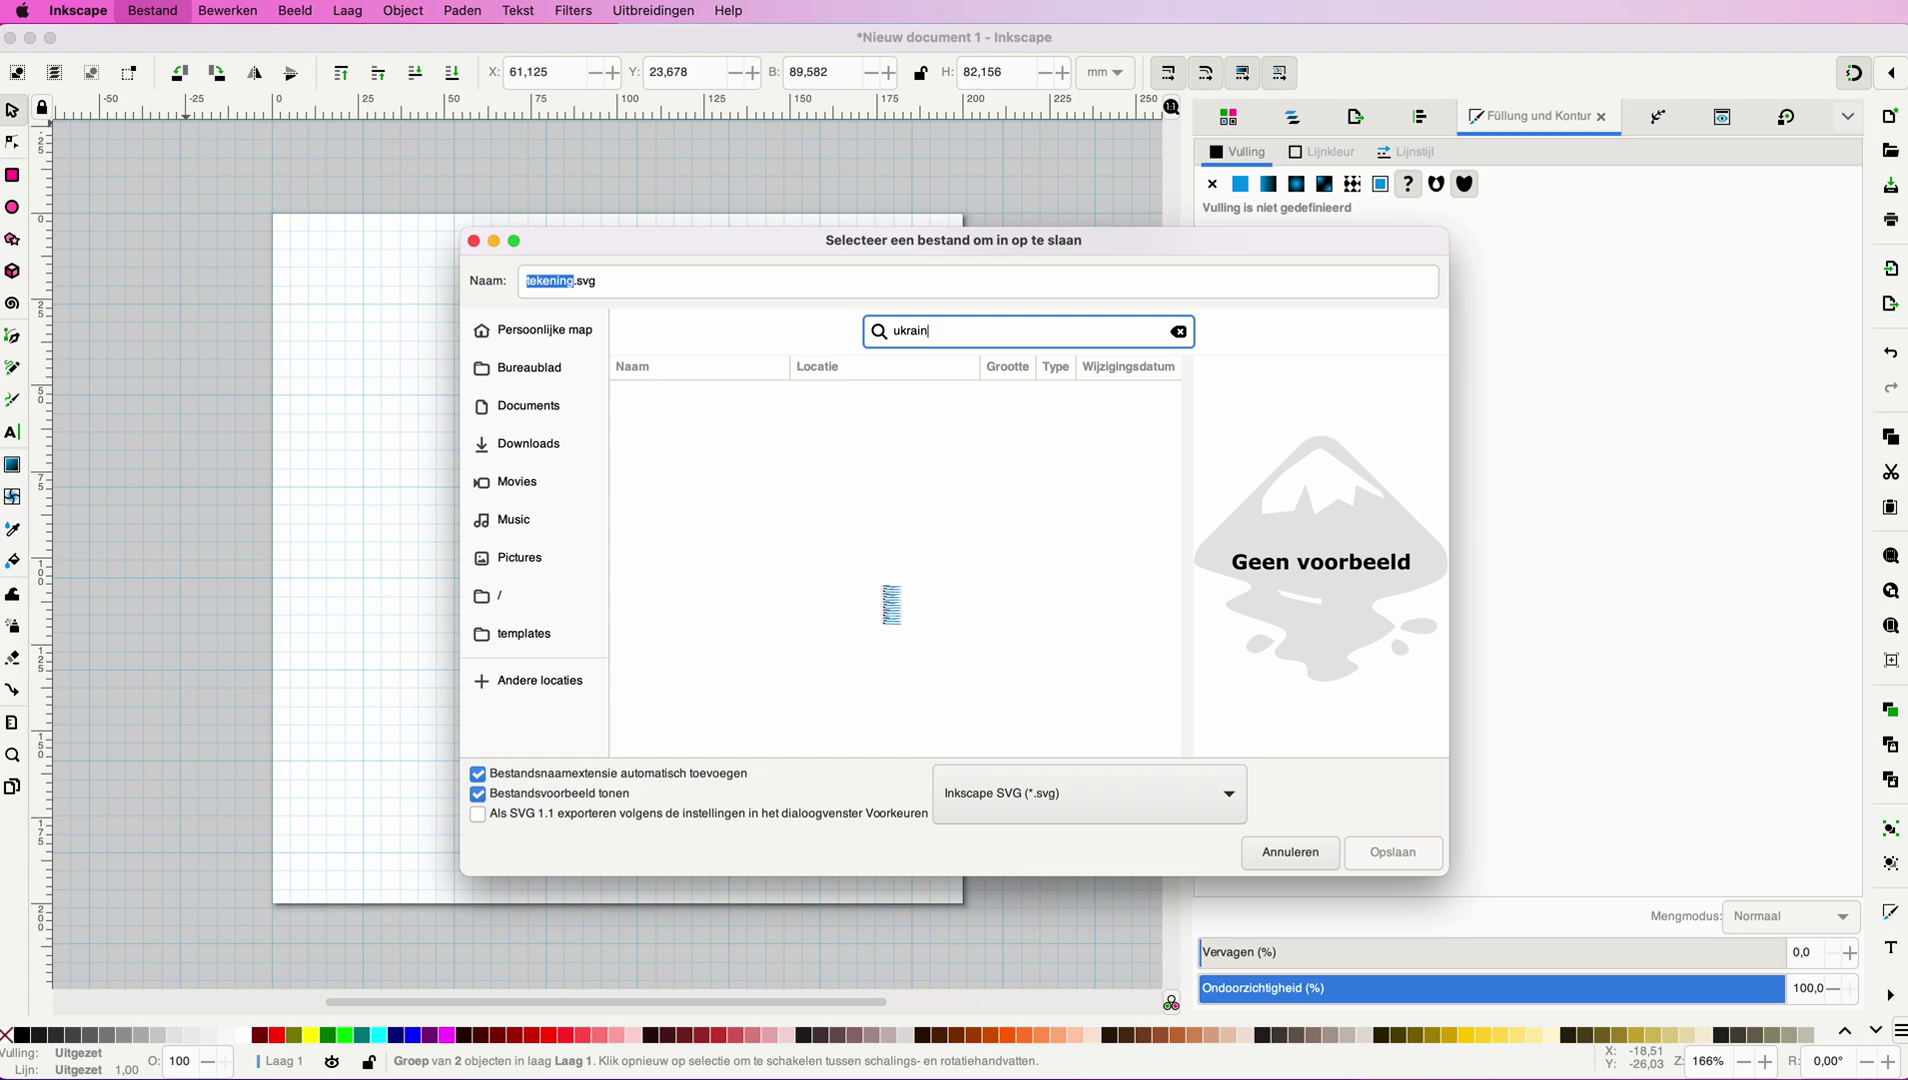
{"action": "type", "text": "Heart"}
{"action": "left_click", "coordinate": [572, 283]}
{"action": "left_click_drag", "start_coordinate": [573, 283], "coordinate": [511, 282]}
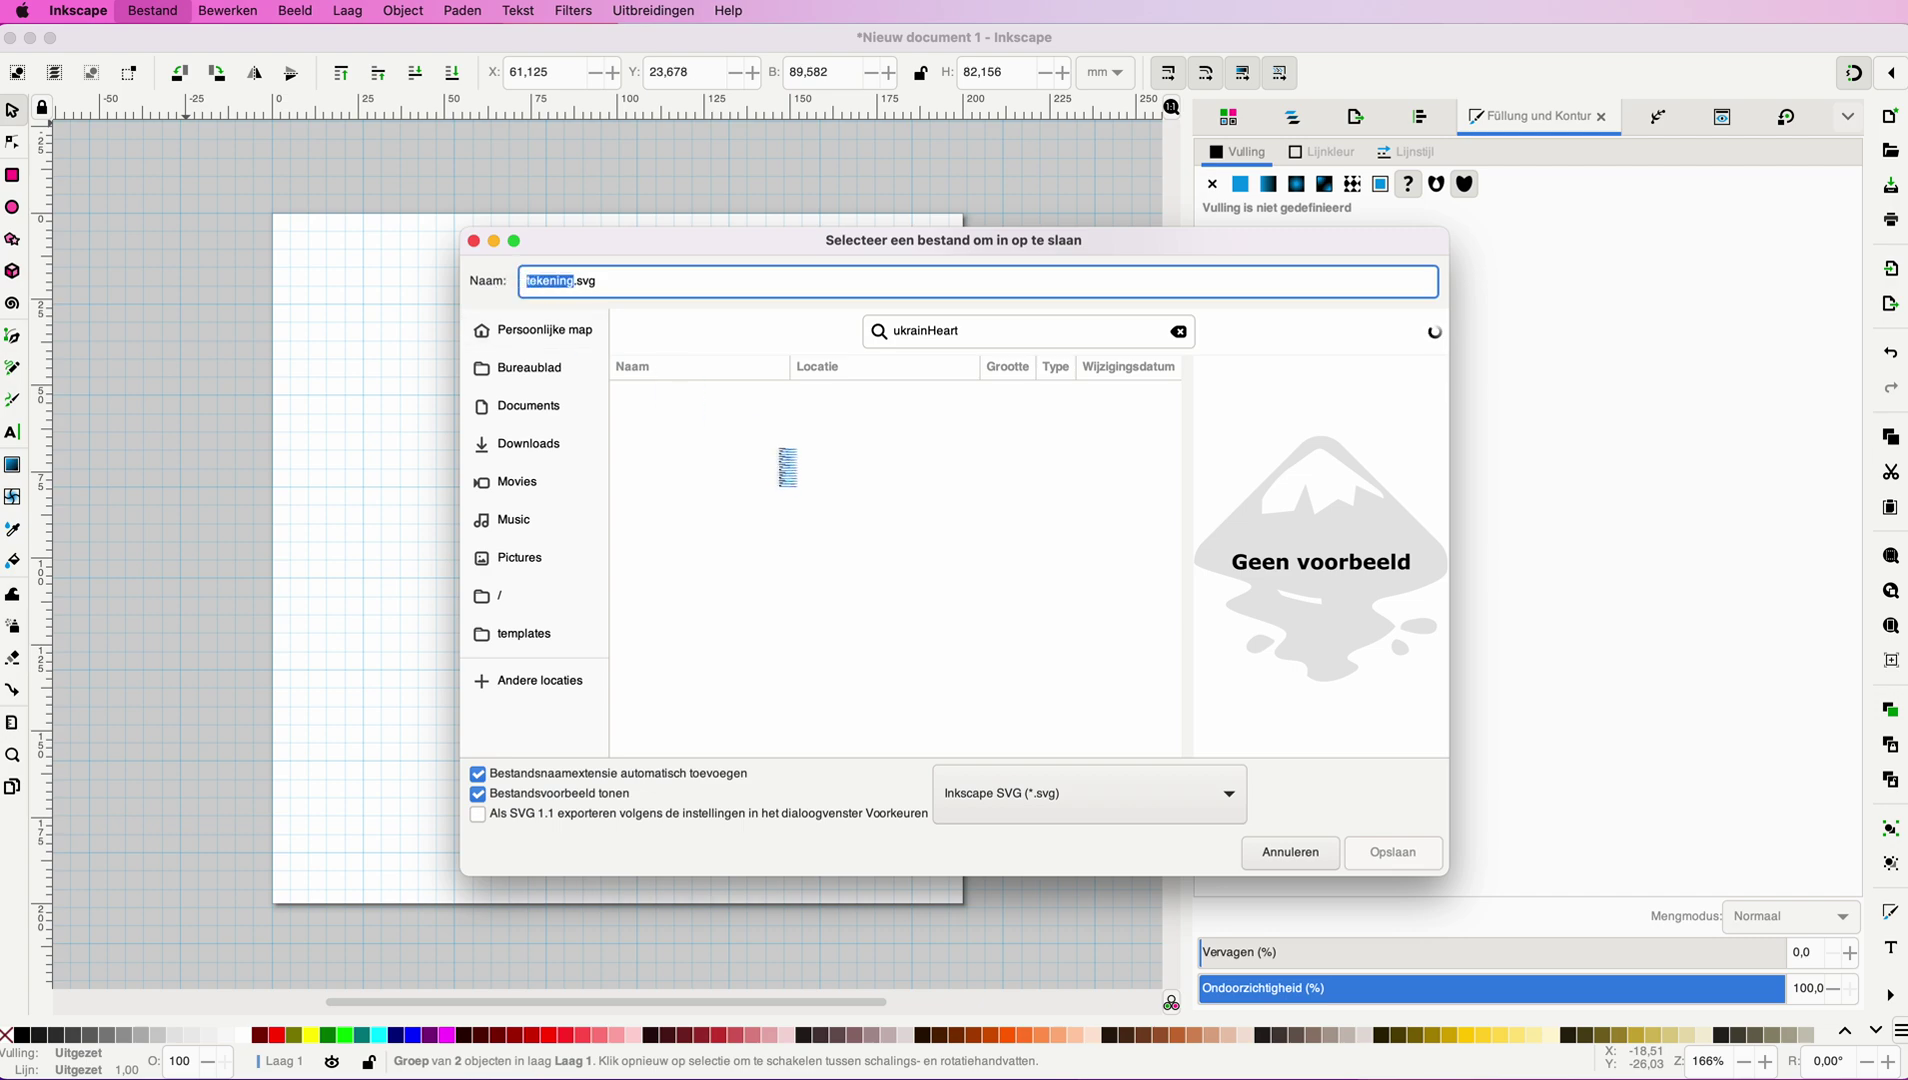
{"action": "type", "text": "u"}
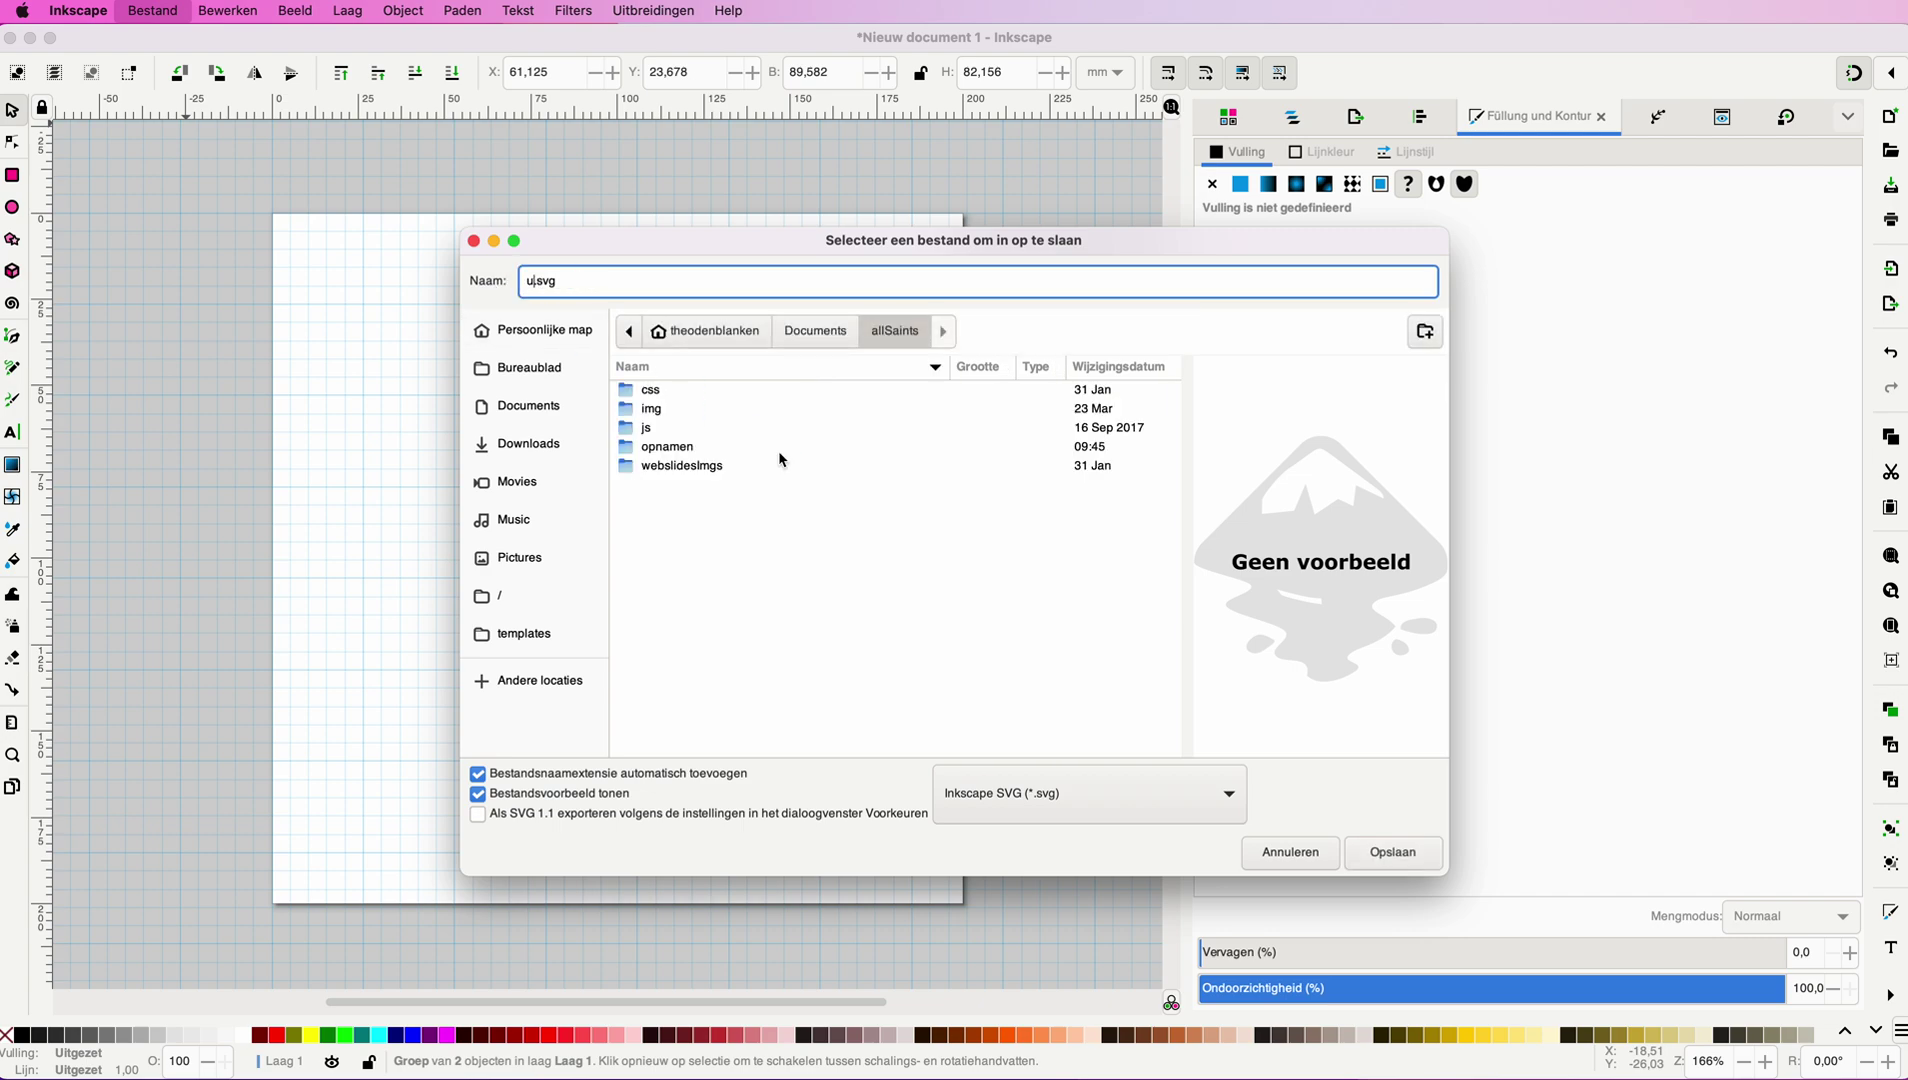
{"action": "type", "text": "krainHeart"}
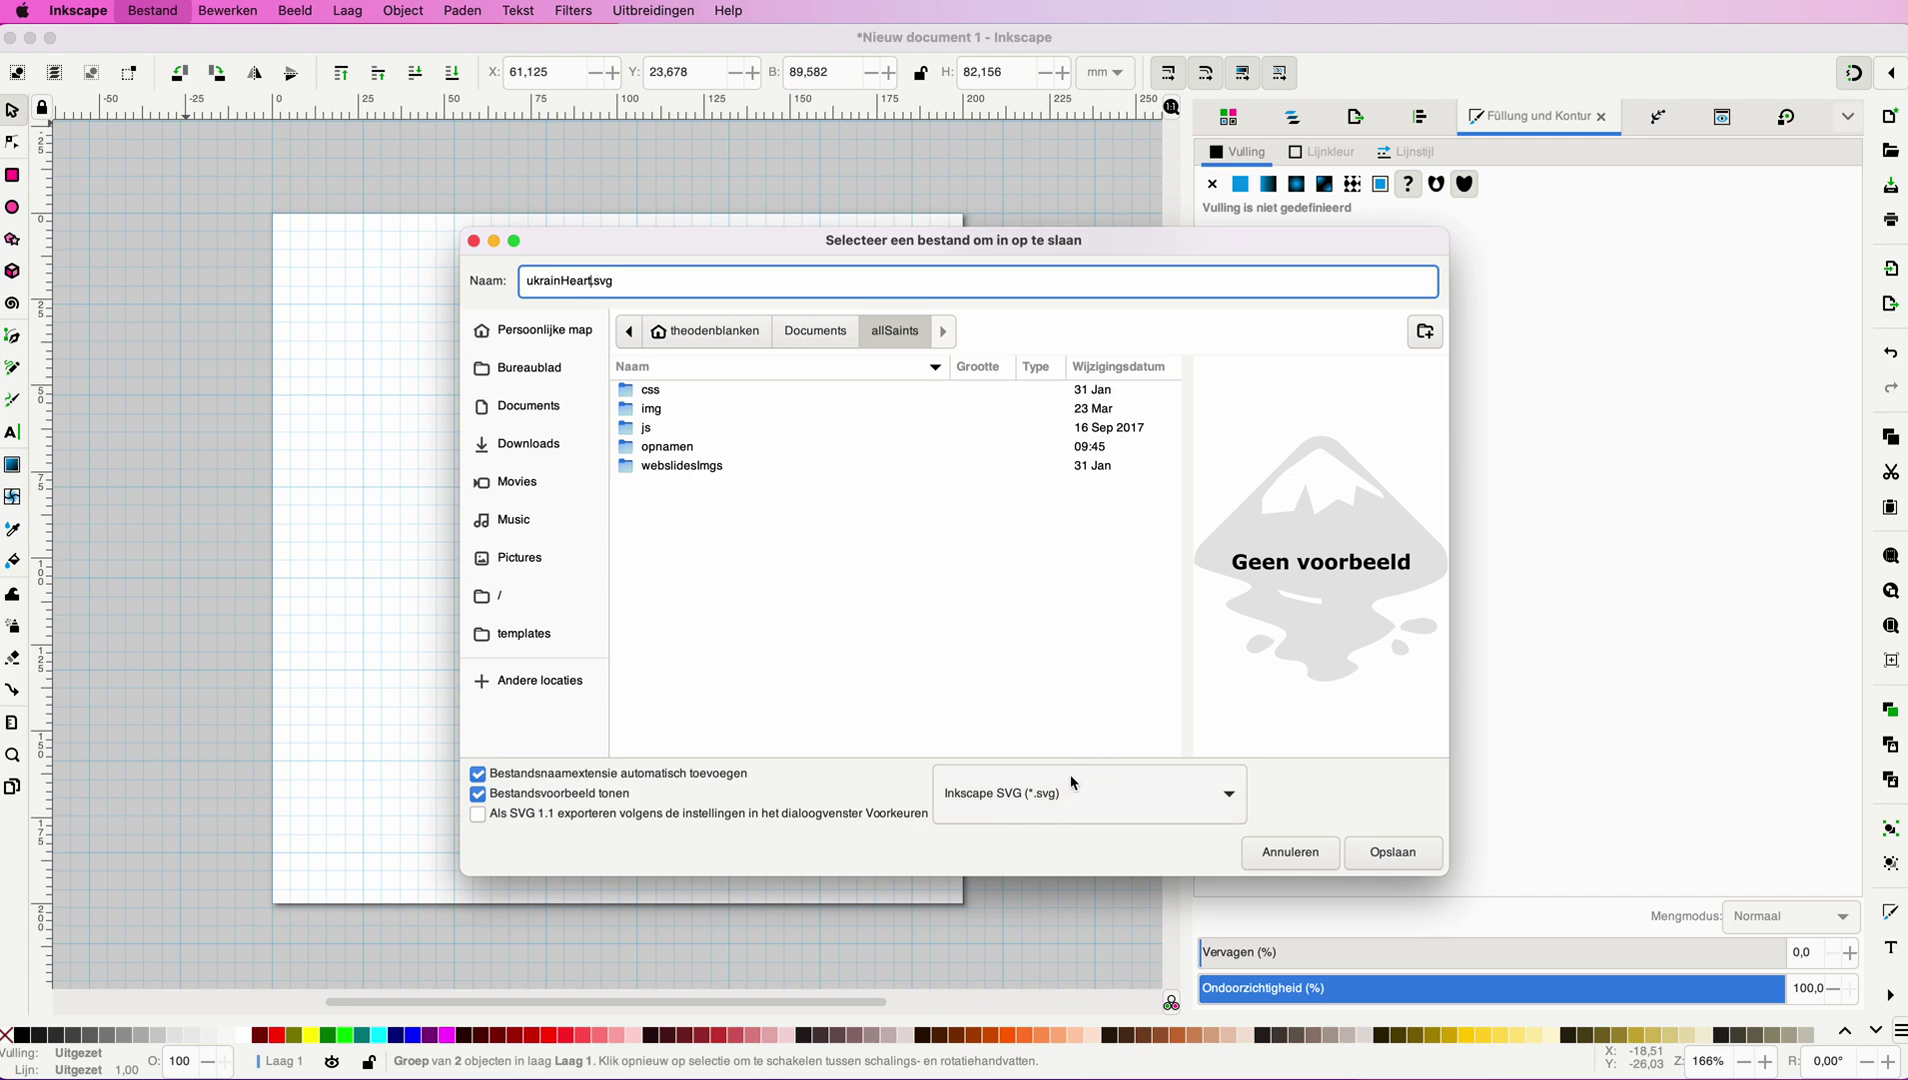
{"action": "left_click", "coordinate": [1384, 860]}
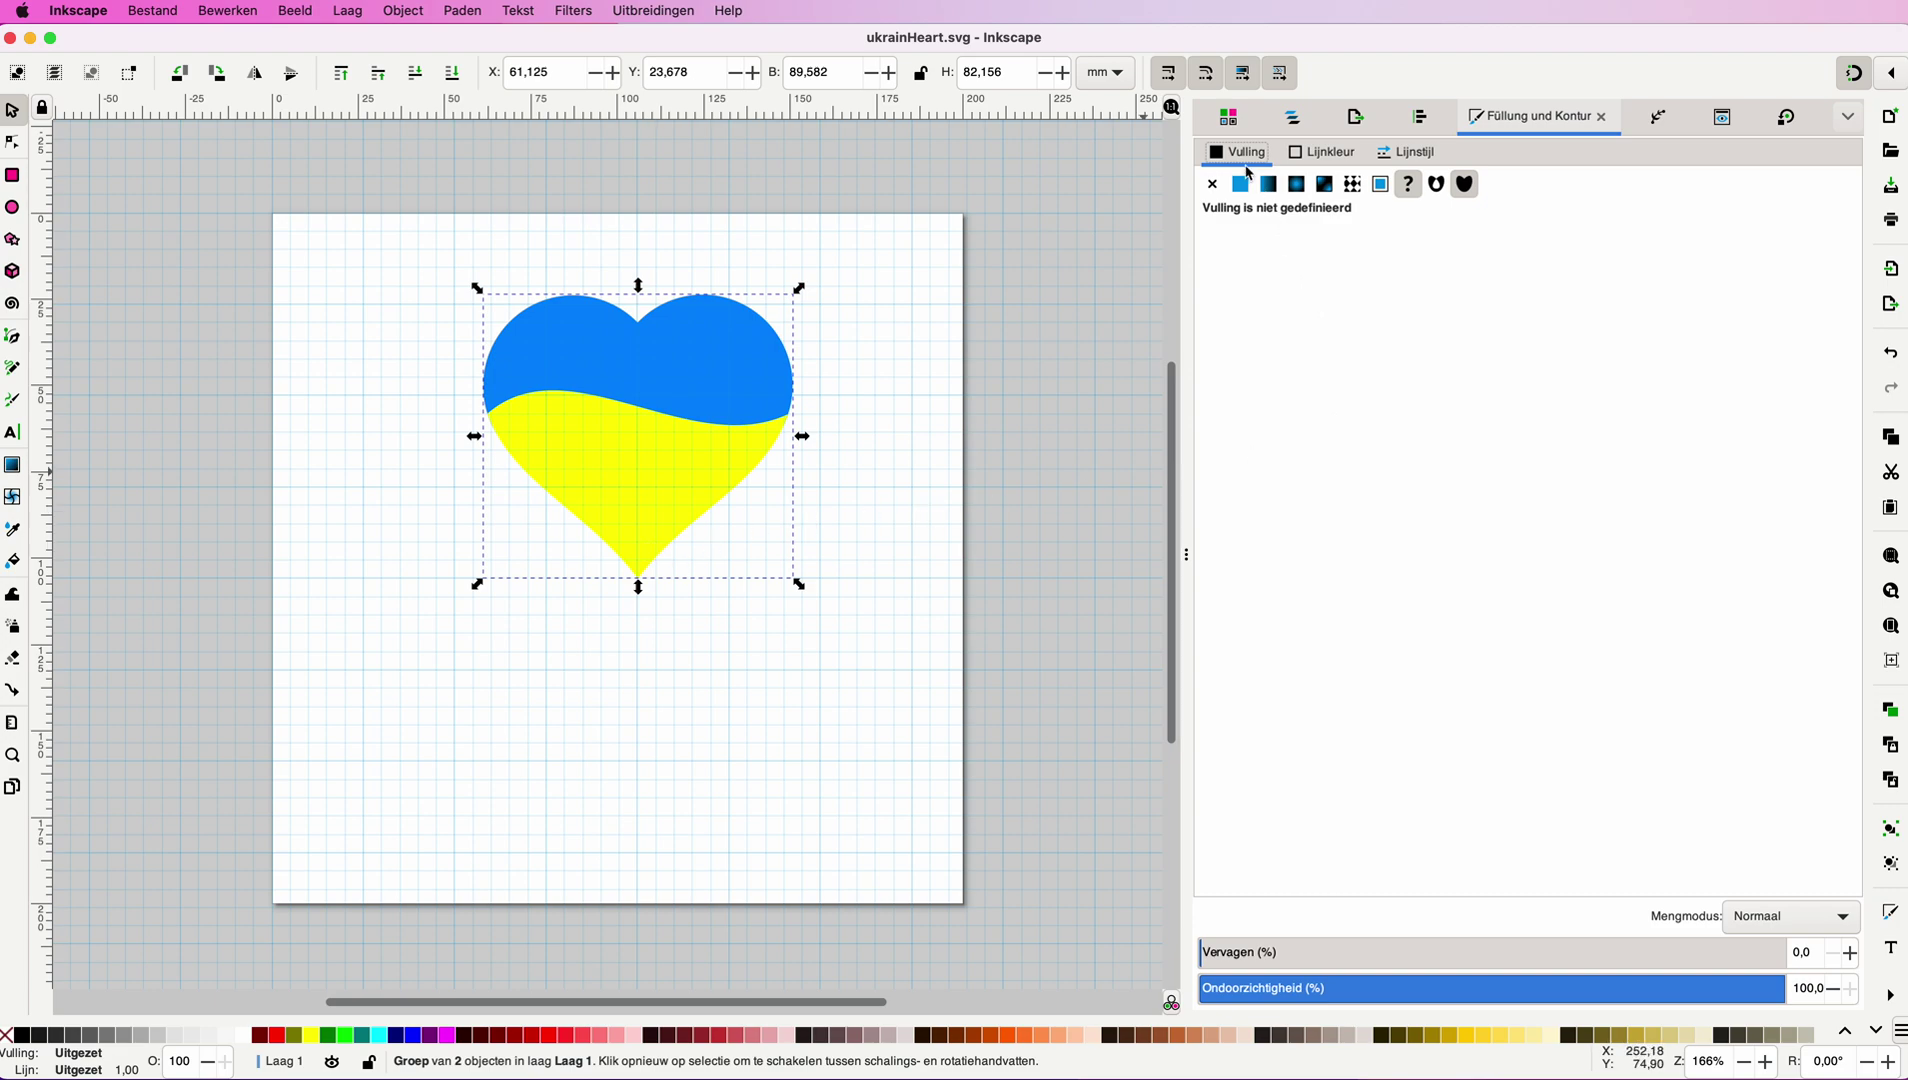
Try a flat black stroke on the grouped blue and yellow heart, and undo it.
{"action": "left_click", "coordinate": [1325, 153]}
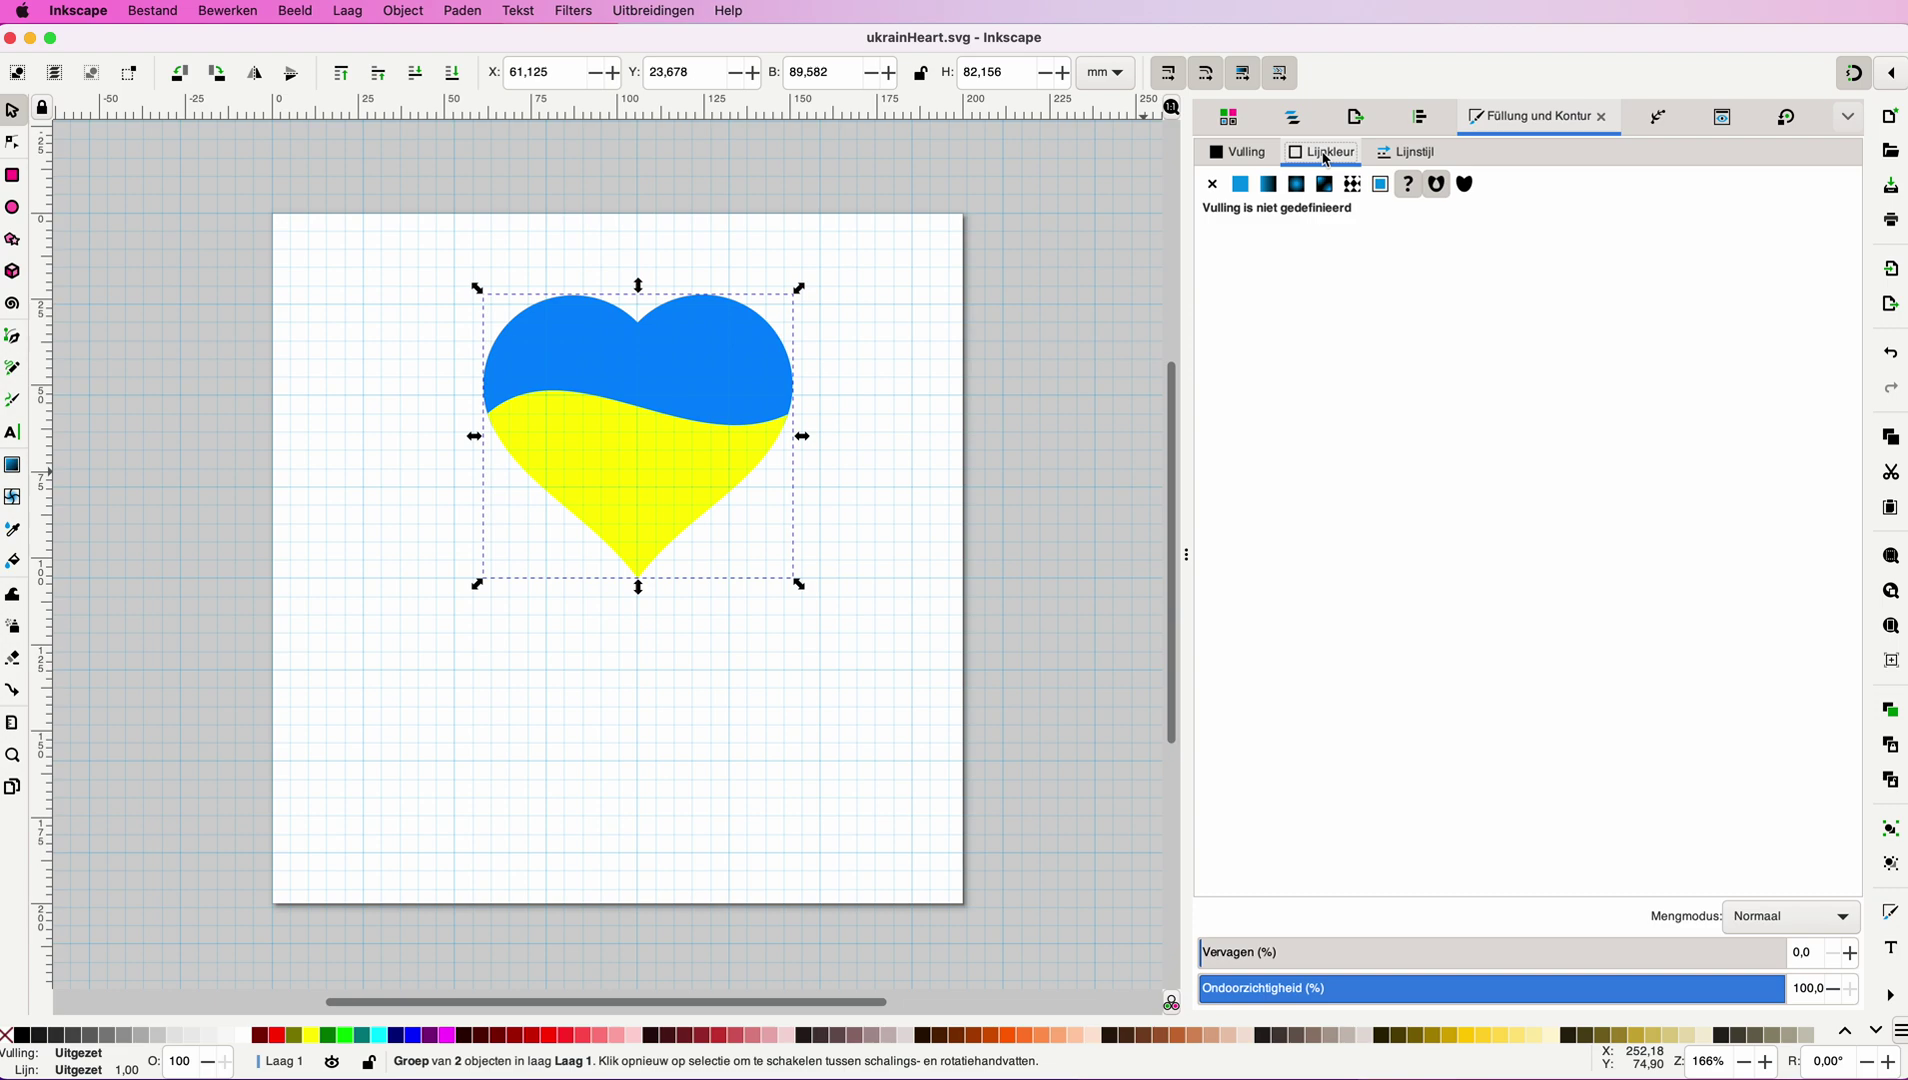
{"action": "left_click", "coordinate": [1241, 184]}
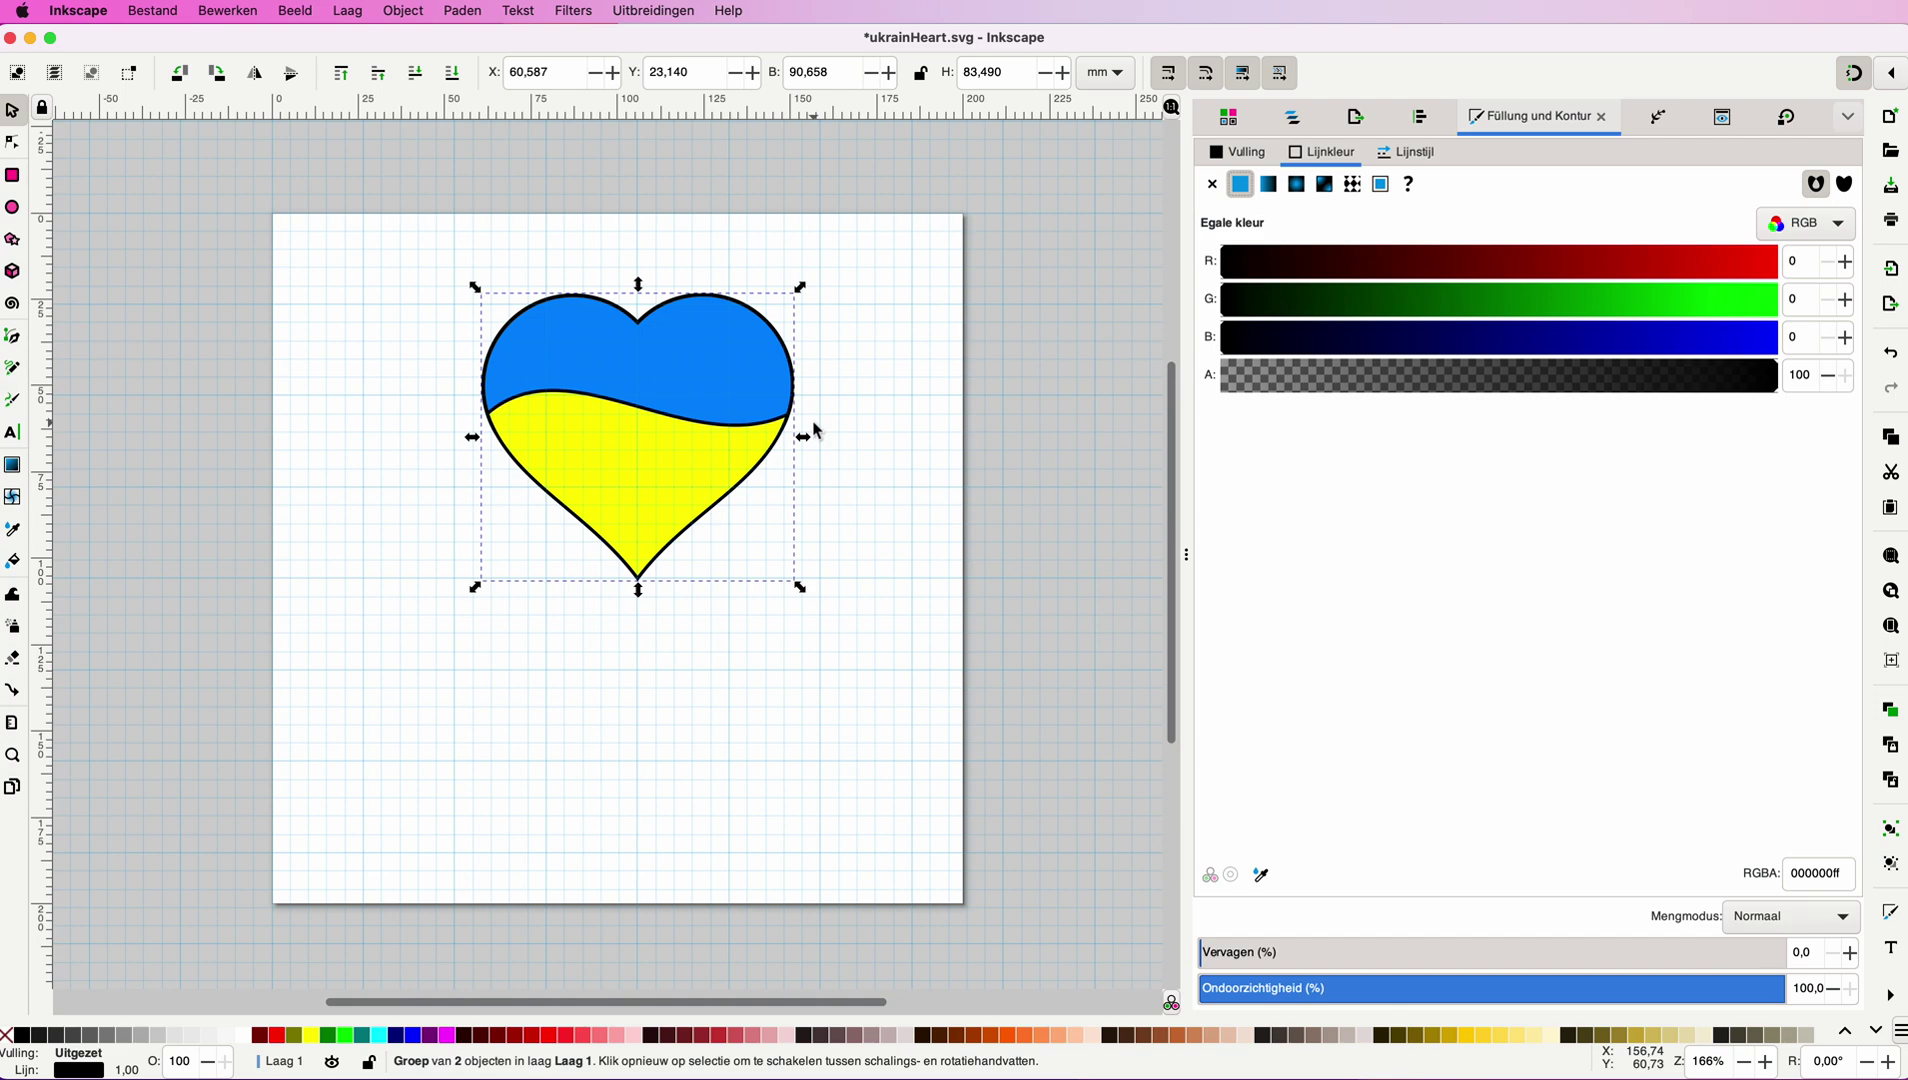
{"action": "key", "text": "ctrl+z"}
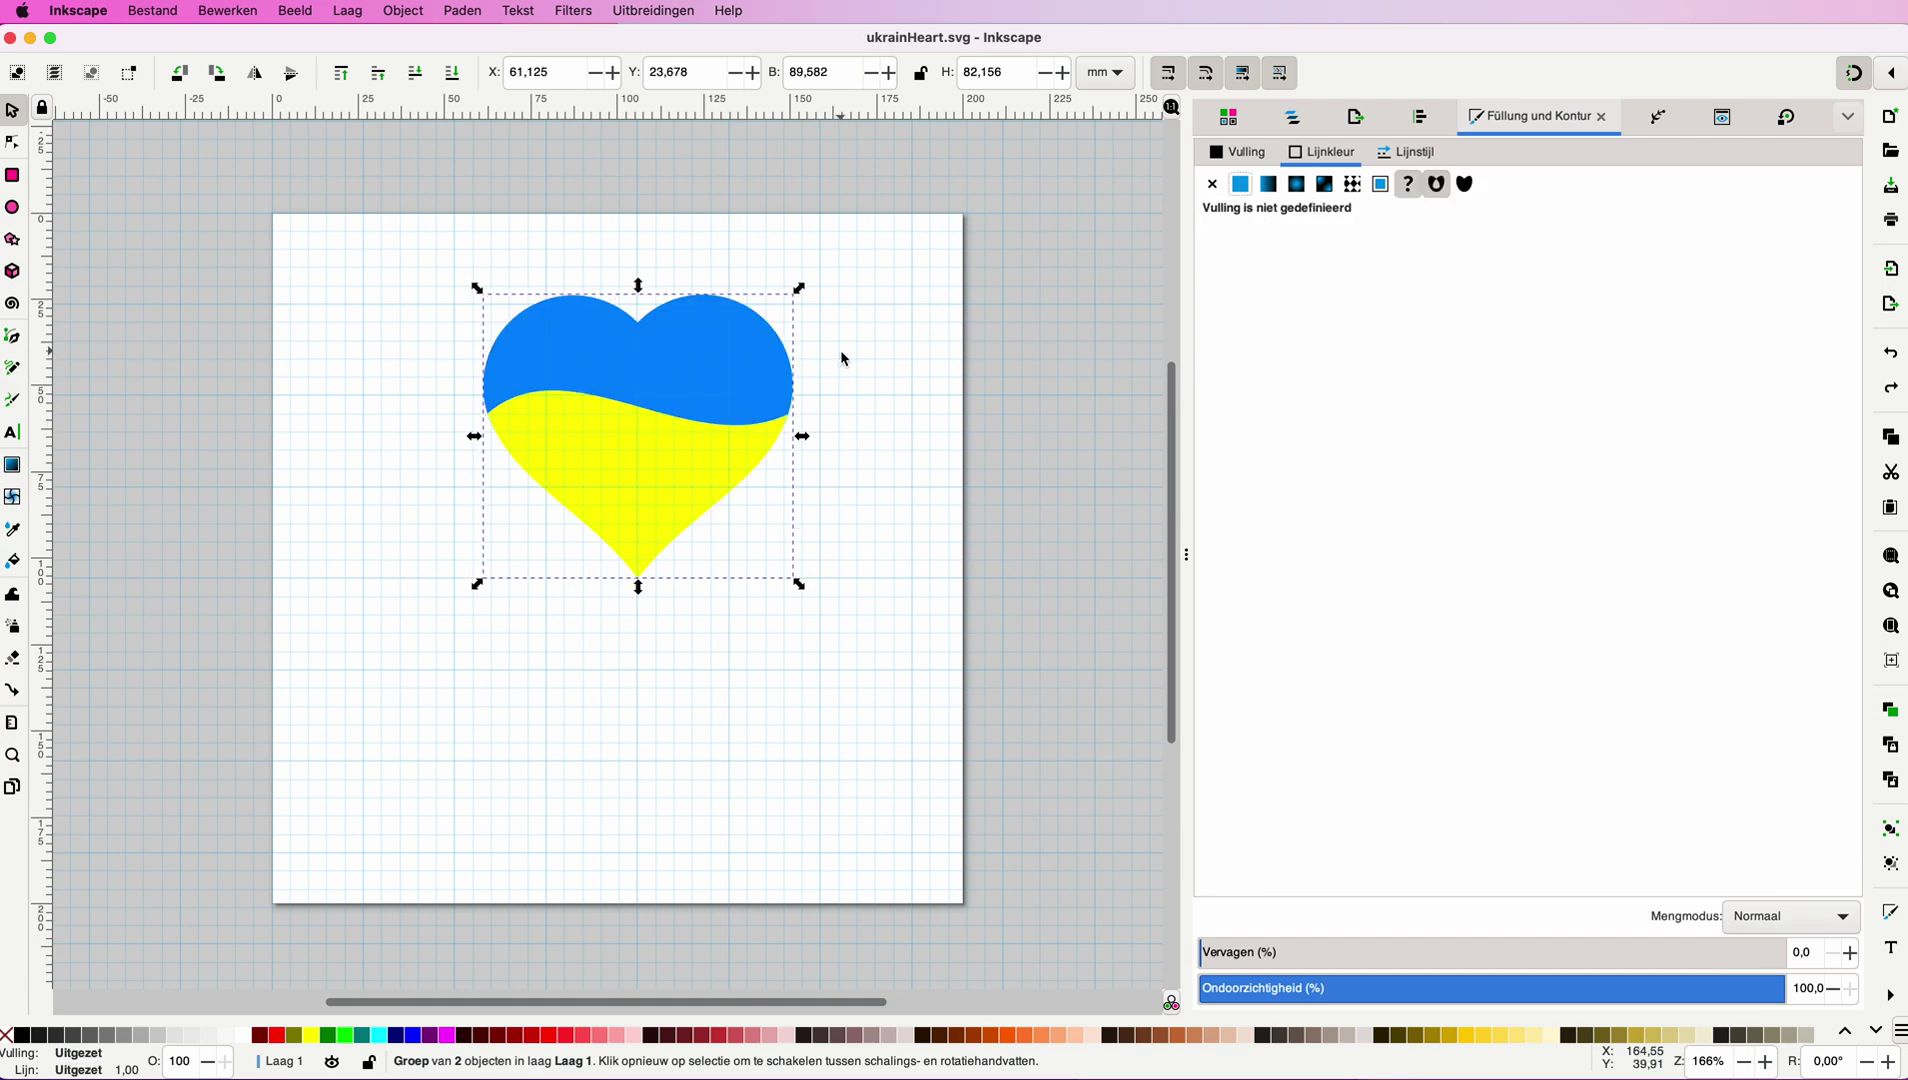
Copy the blue and yellow heart group and paste the copy in place on top of the original.
{"action": "left_click", "coordinate": [727, 373]}
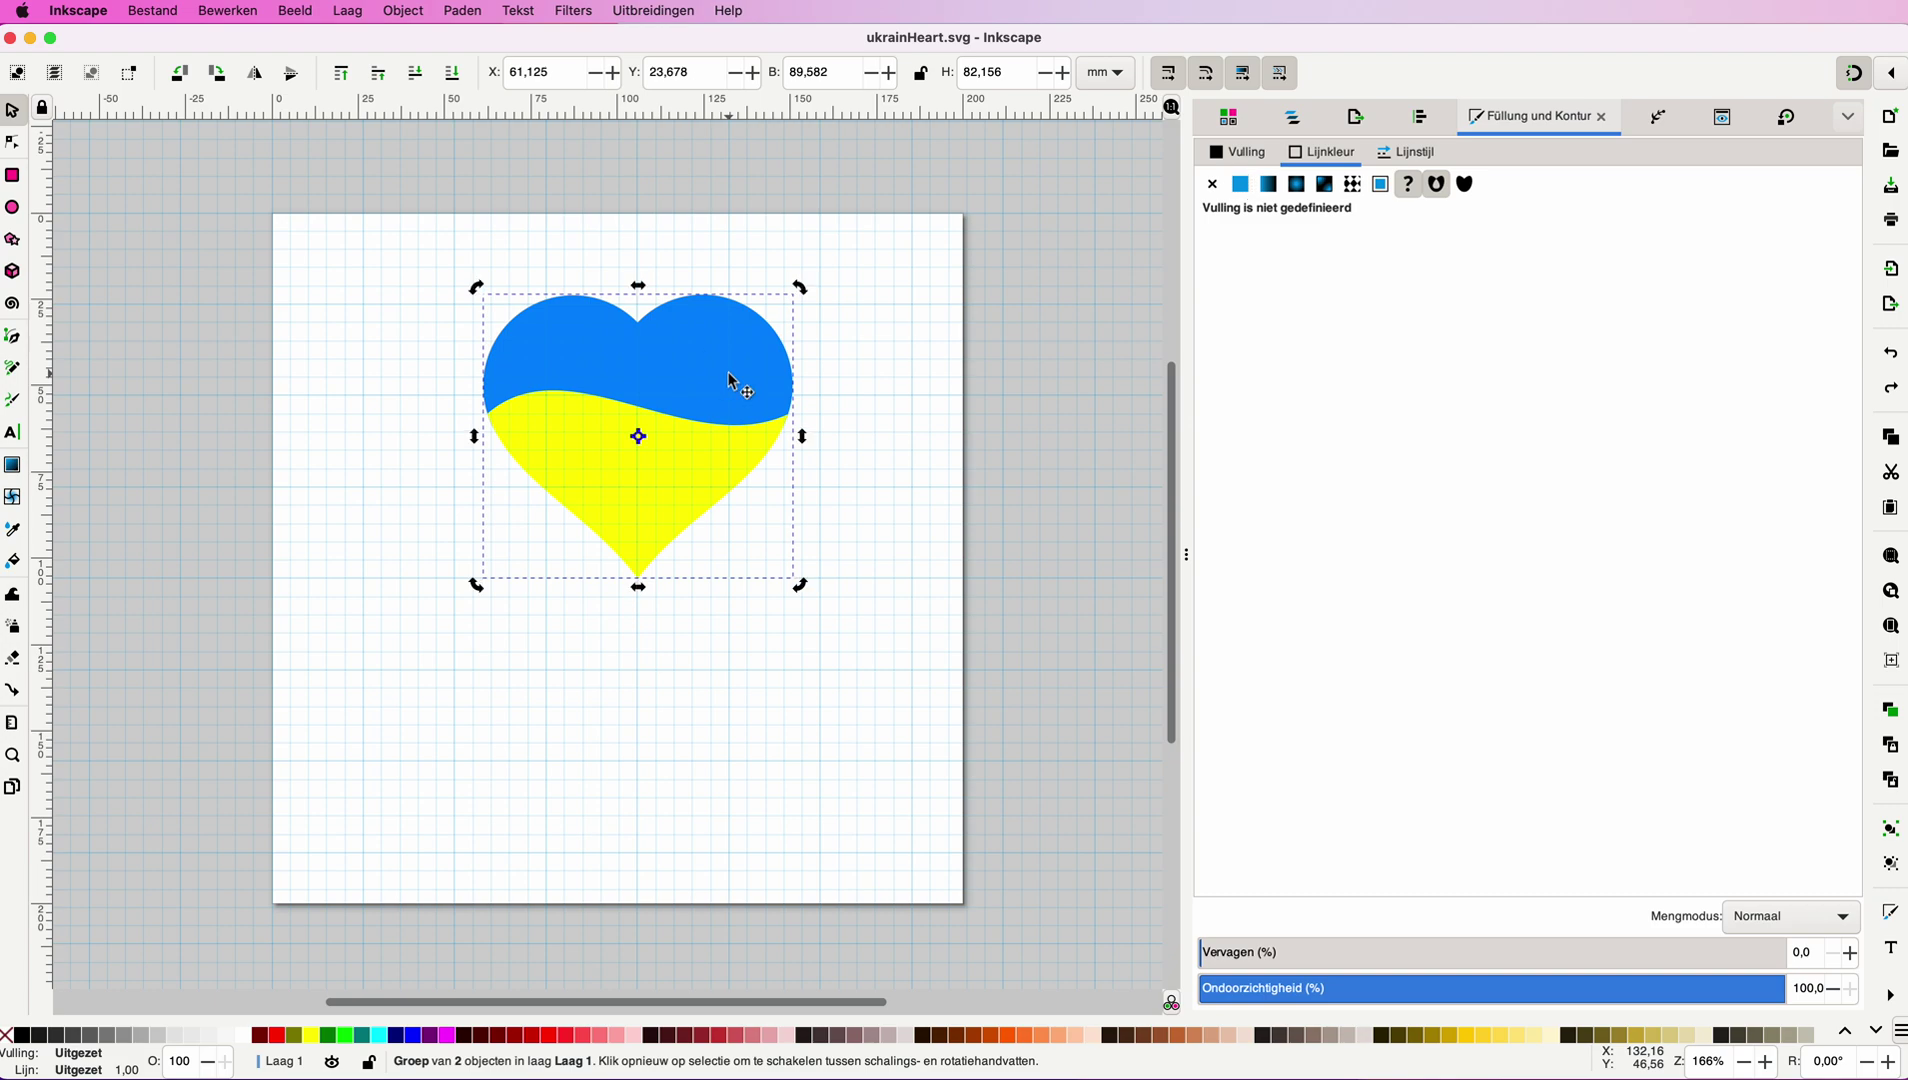
{"action": "left_click", "coordinate": [231, 11]}
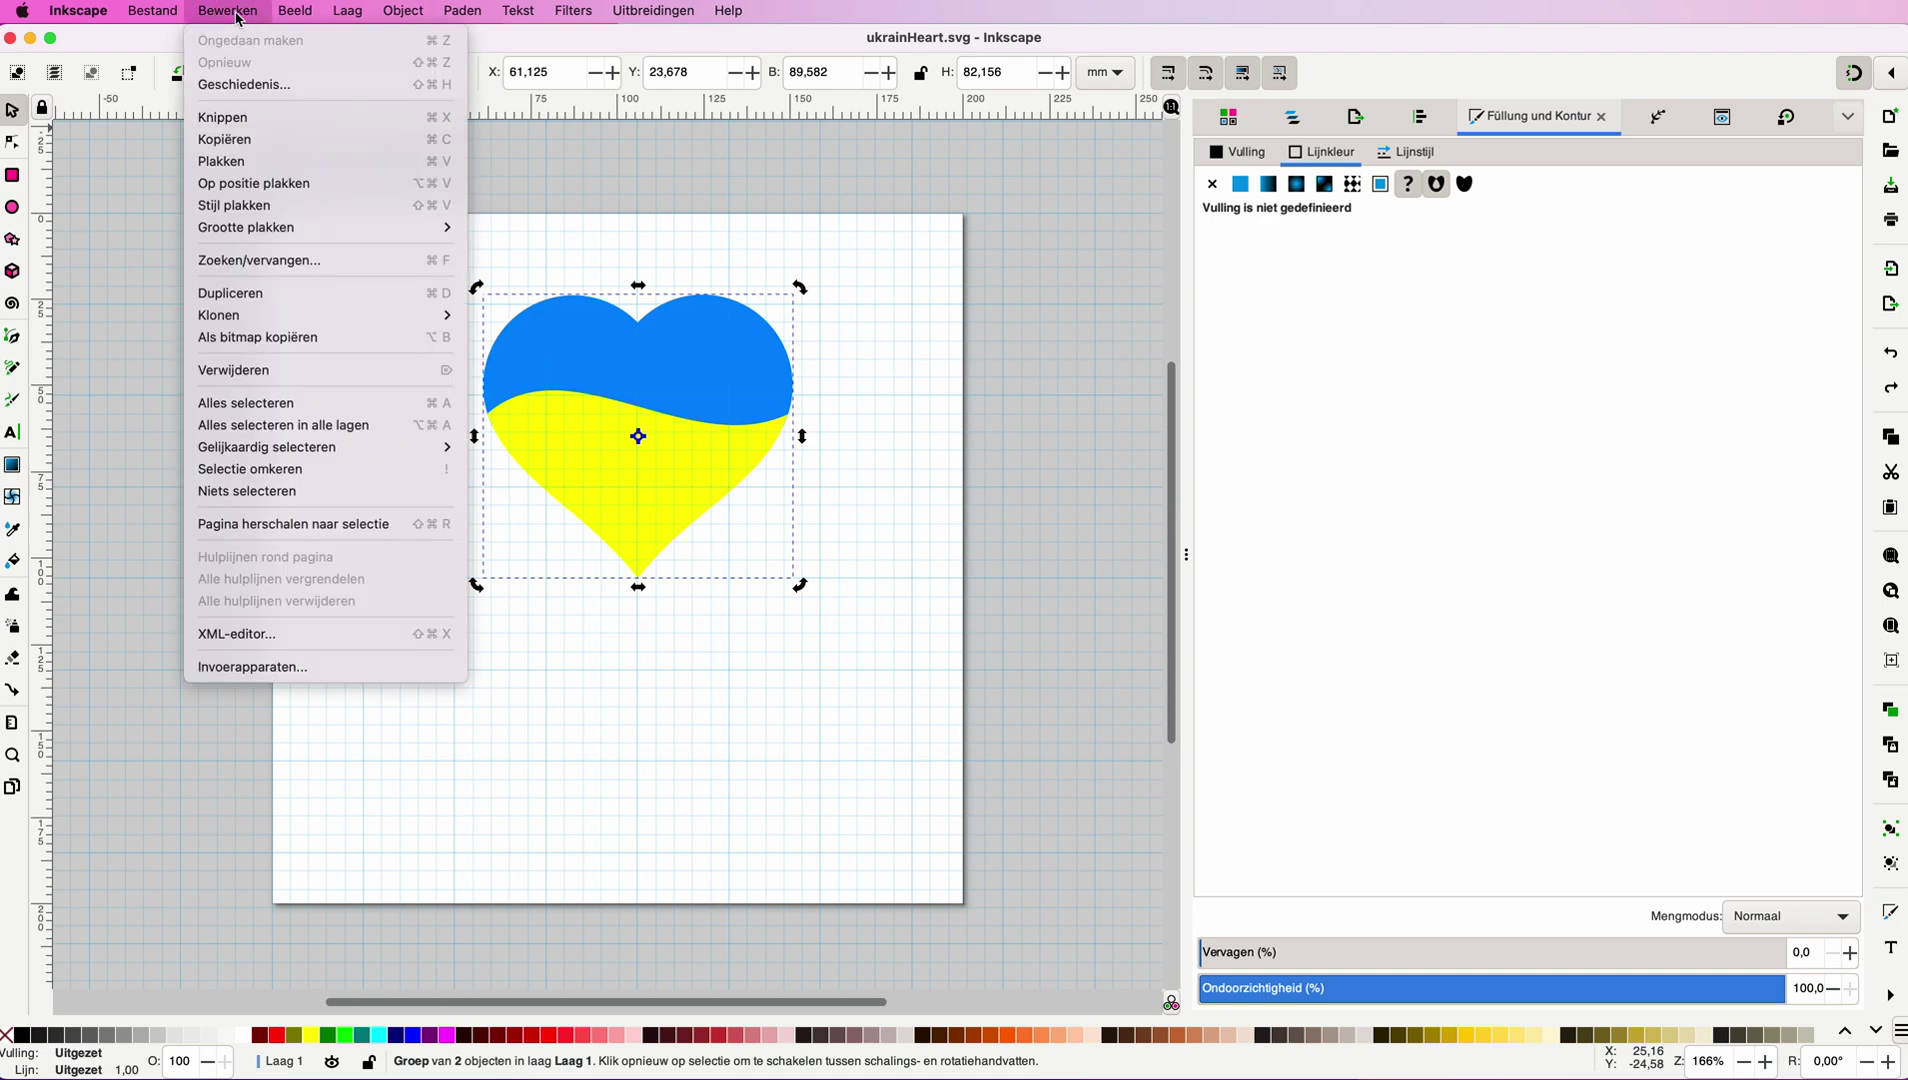
{"action": "left_click", "coordinate": [236, 145]}
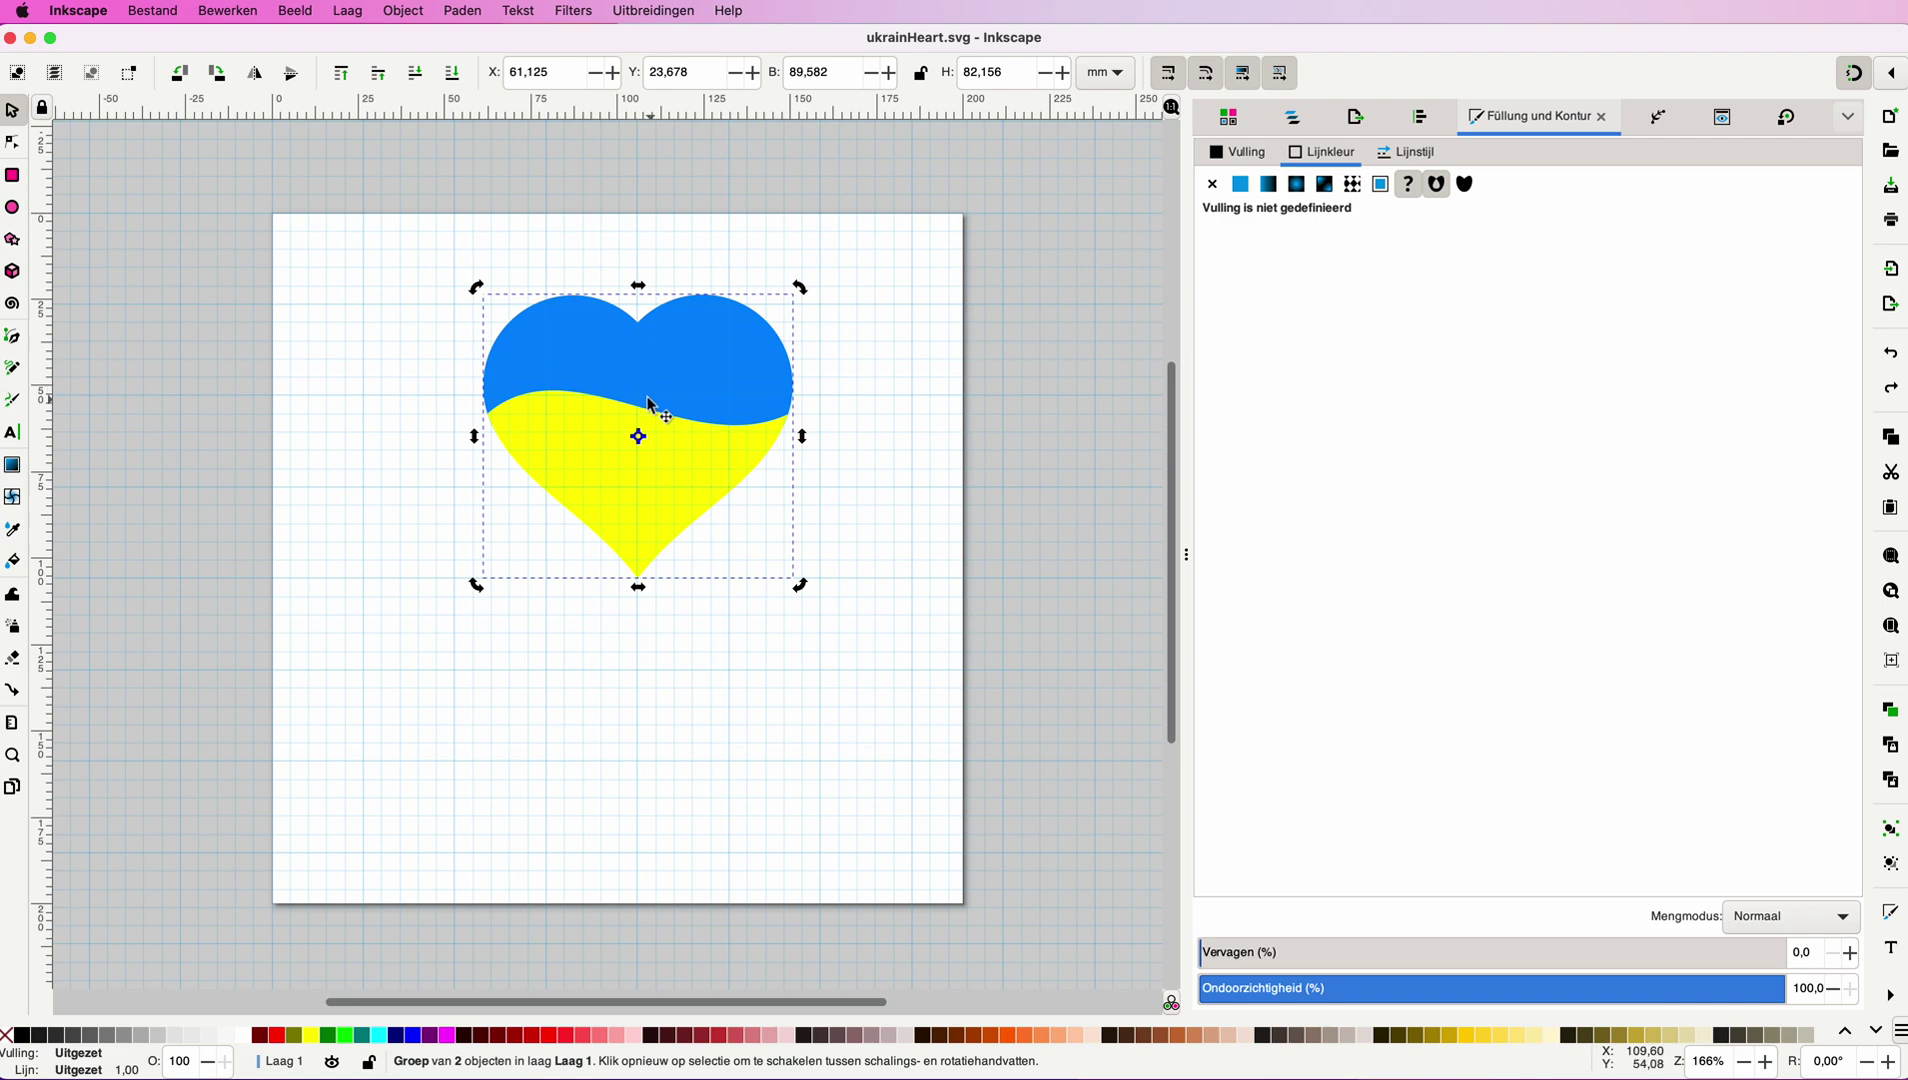
{"action": "left_click", "coordinate": [236, 15]}
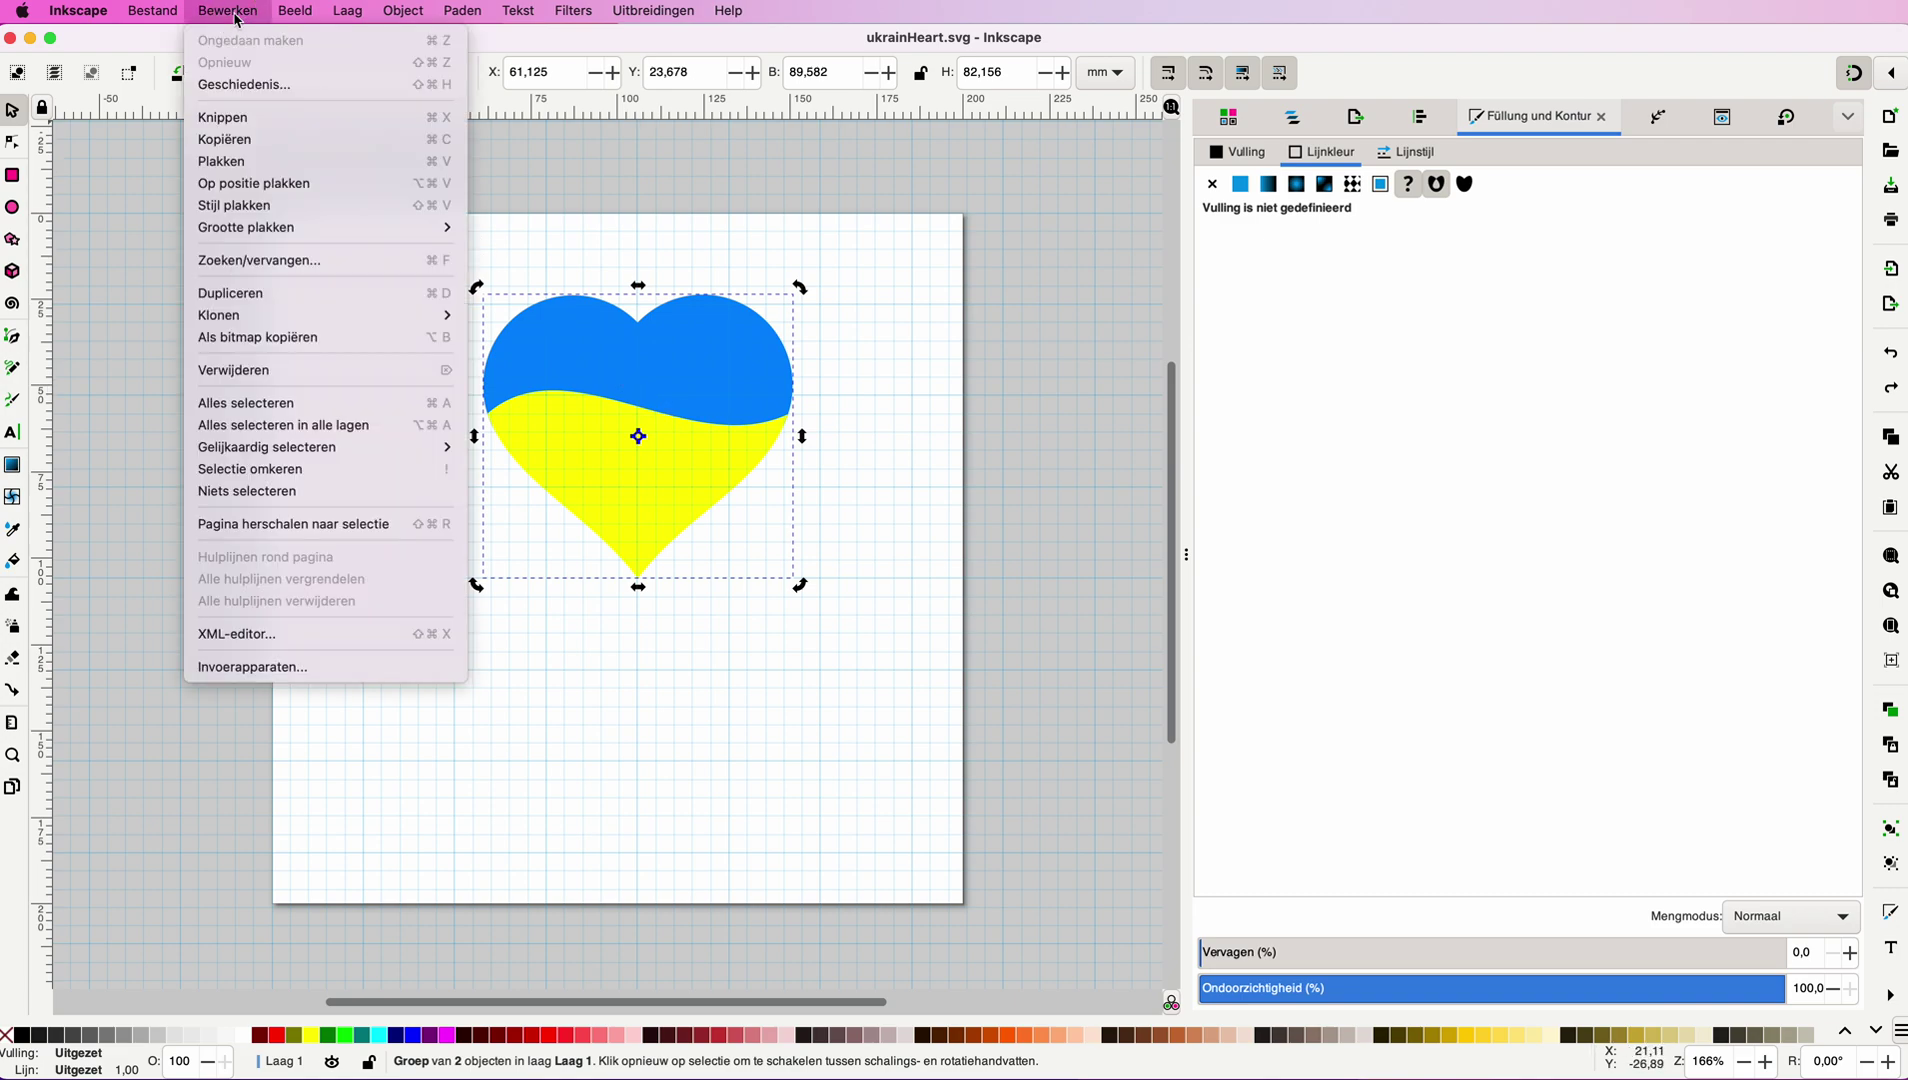
{"action": "left_click", "coordinate": [243, 184]}
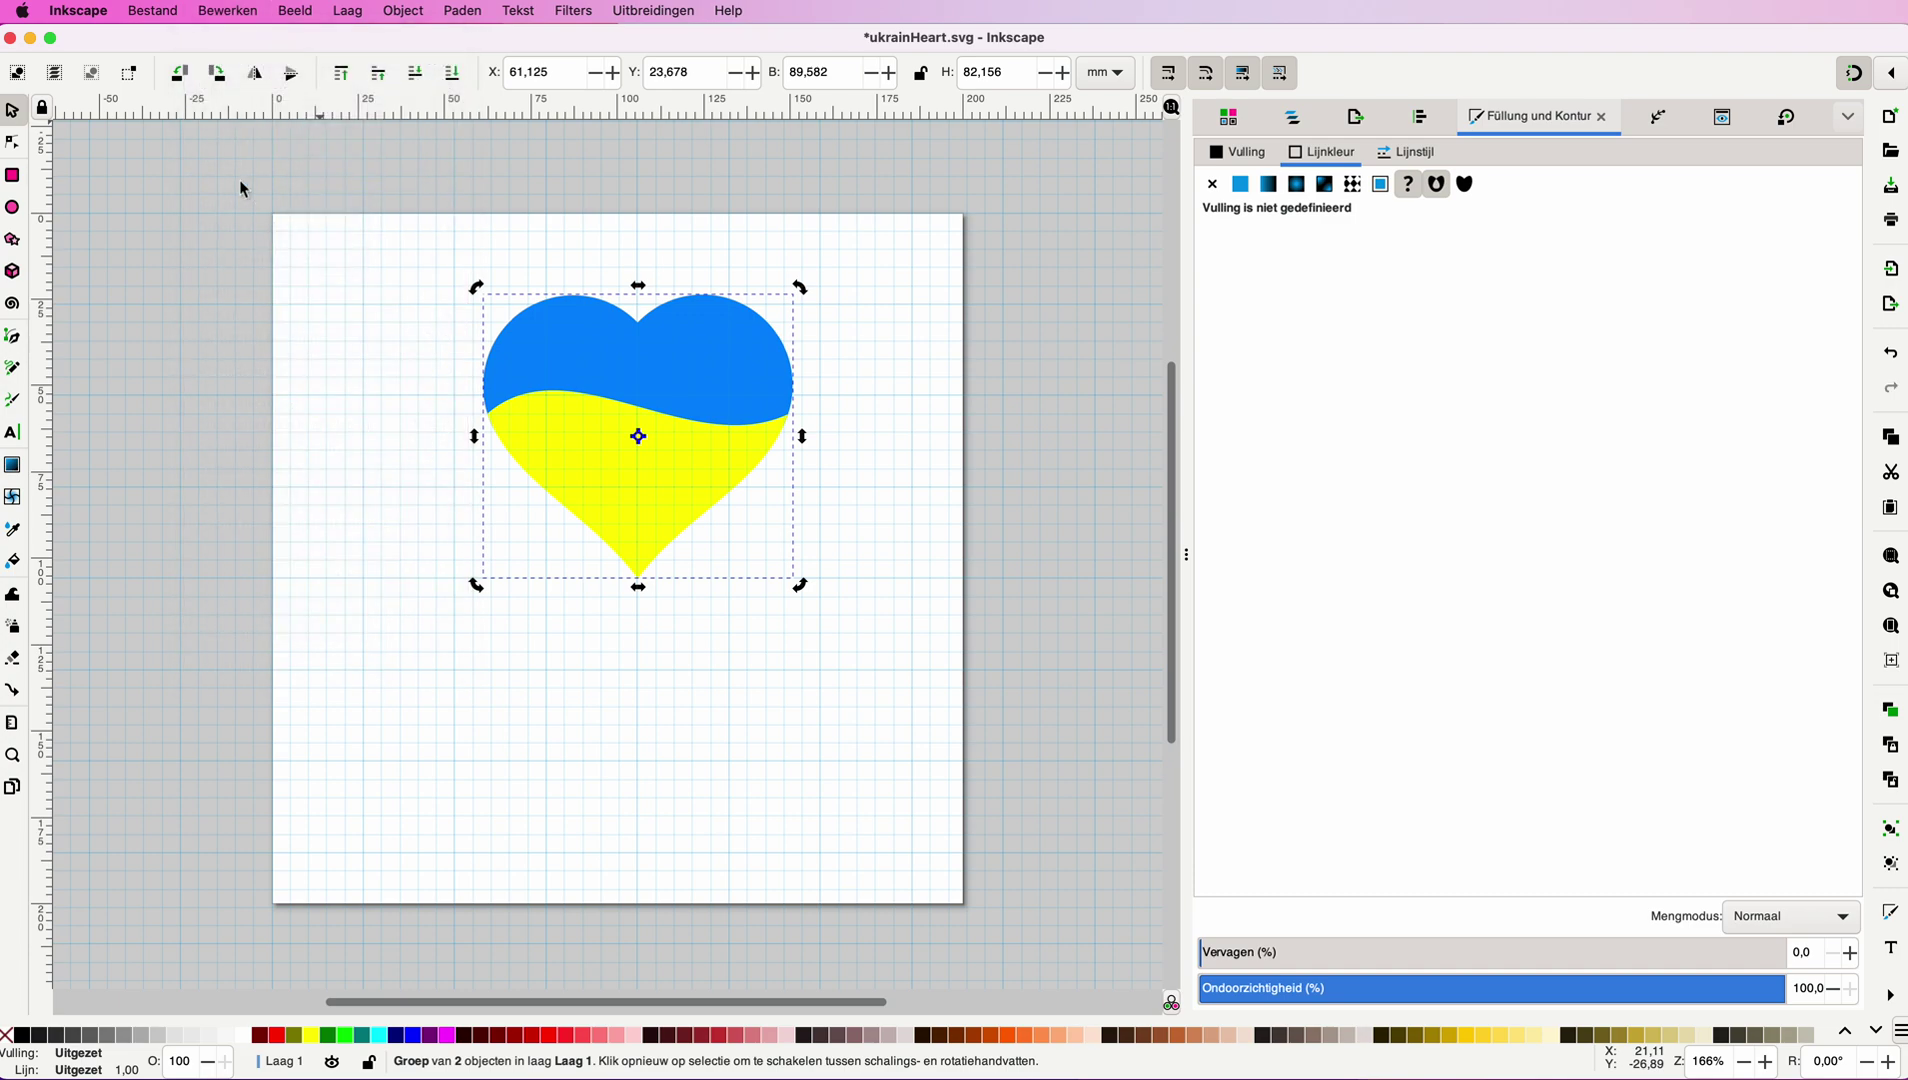
Test the pasted heart by moving it off the original, and undo the move.
{"action": "left_click", "coordinate": [1019, 430]}
{"action": "left_click_drag", "start_coordinate": [662, 395], "coordinate": [906, 456]}
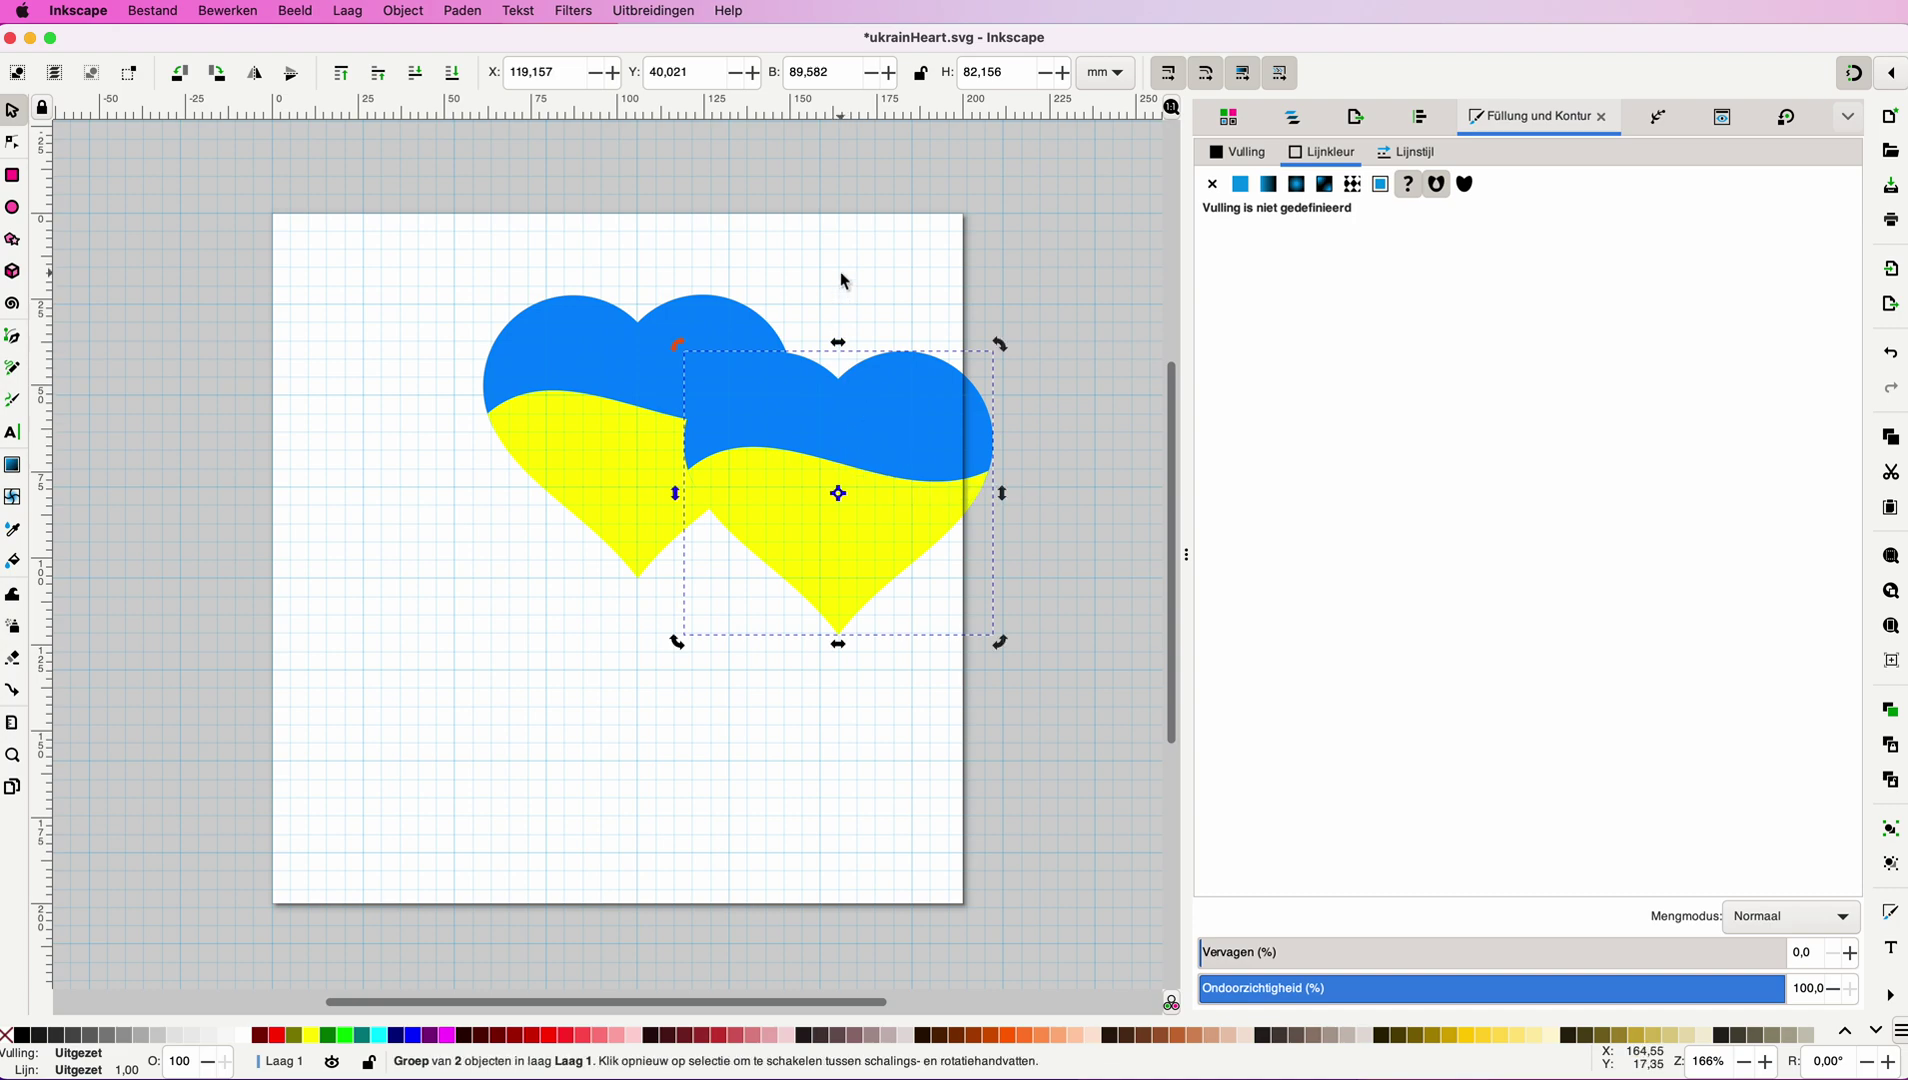
{"action": "key", "text": "ctrl+z"}
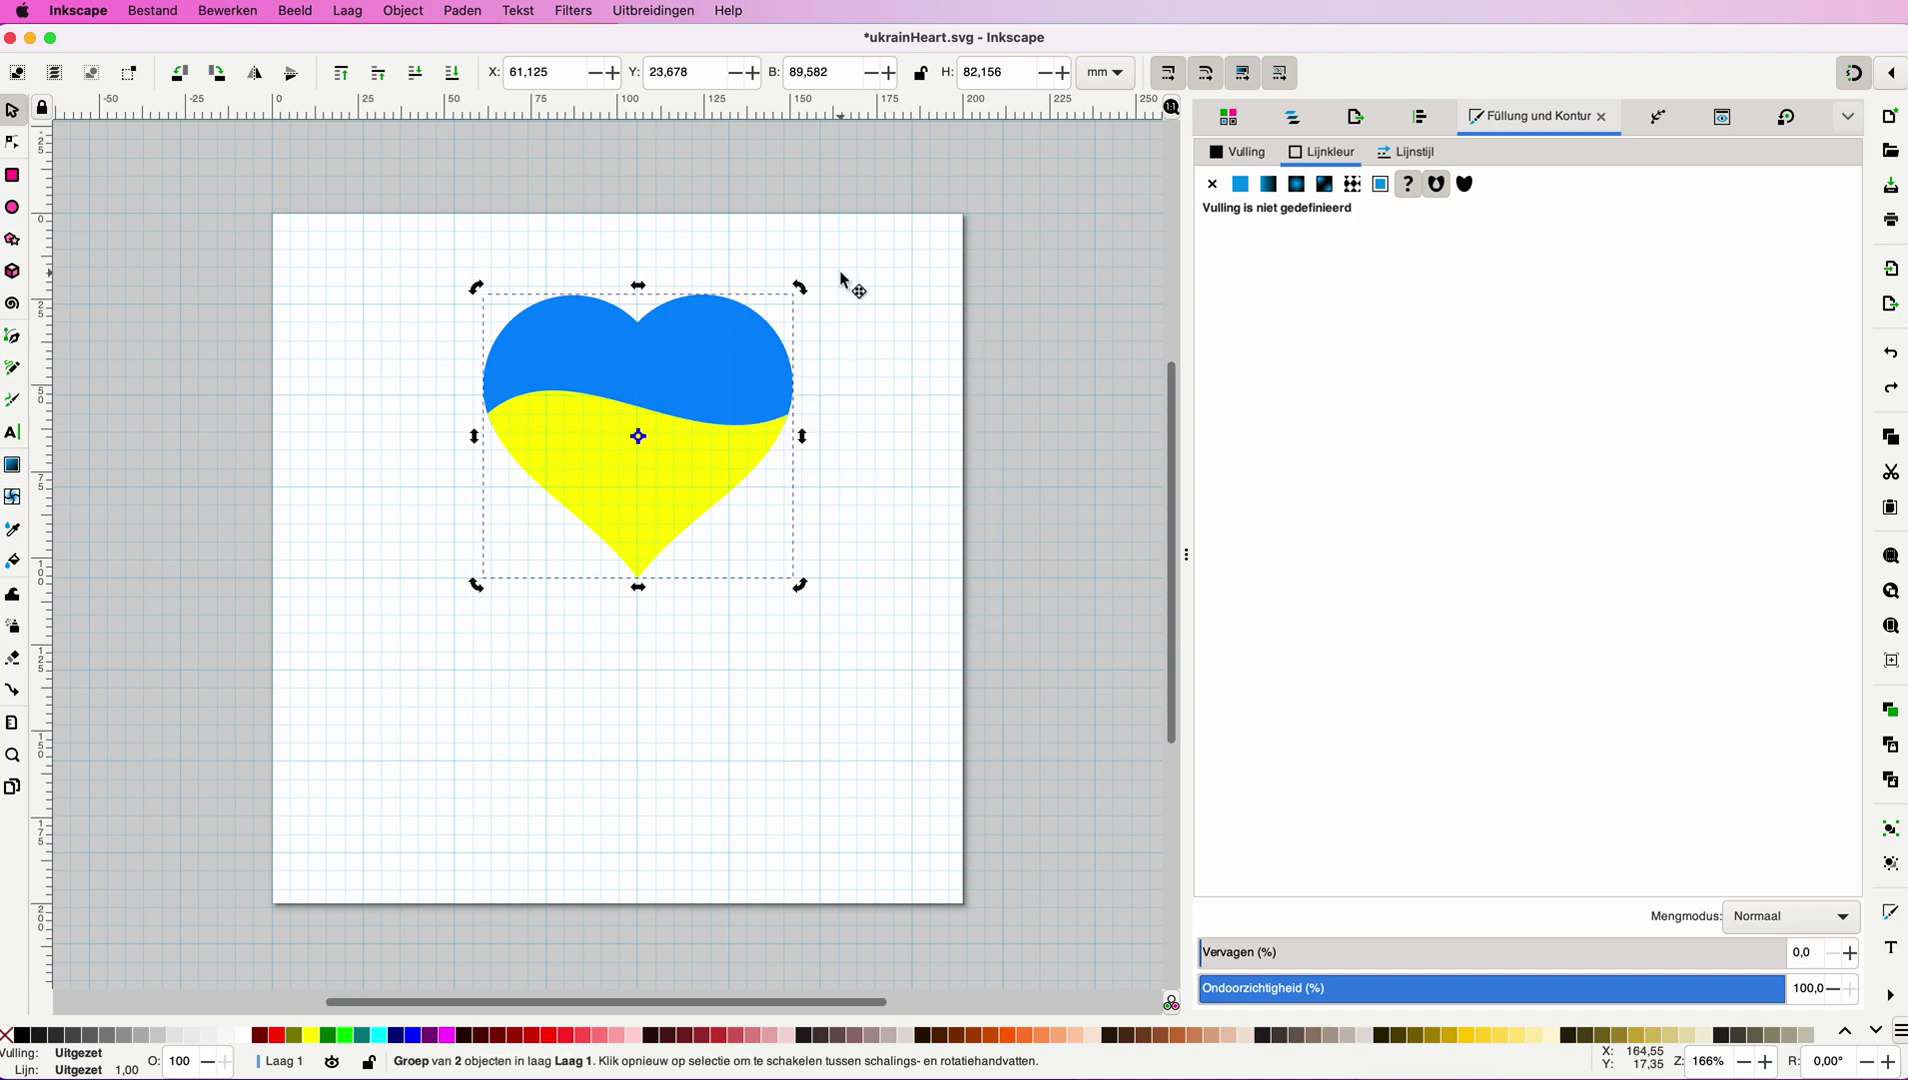
Ungroup the pasted heart and merge its blue and yellow parts into one path with Union.
{"action": "left_click", "coordinate": [722, 372]}
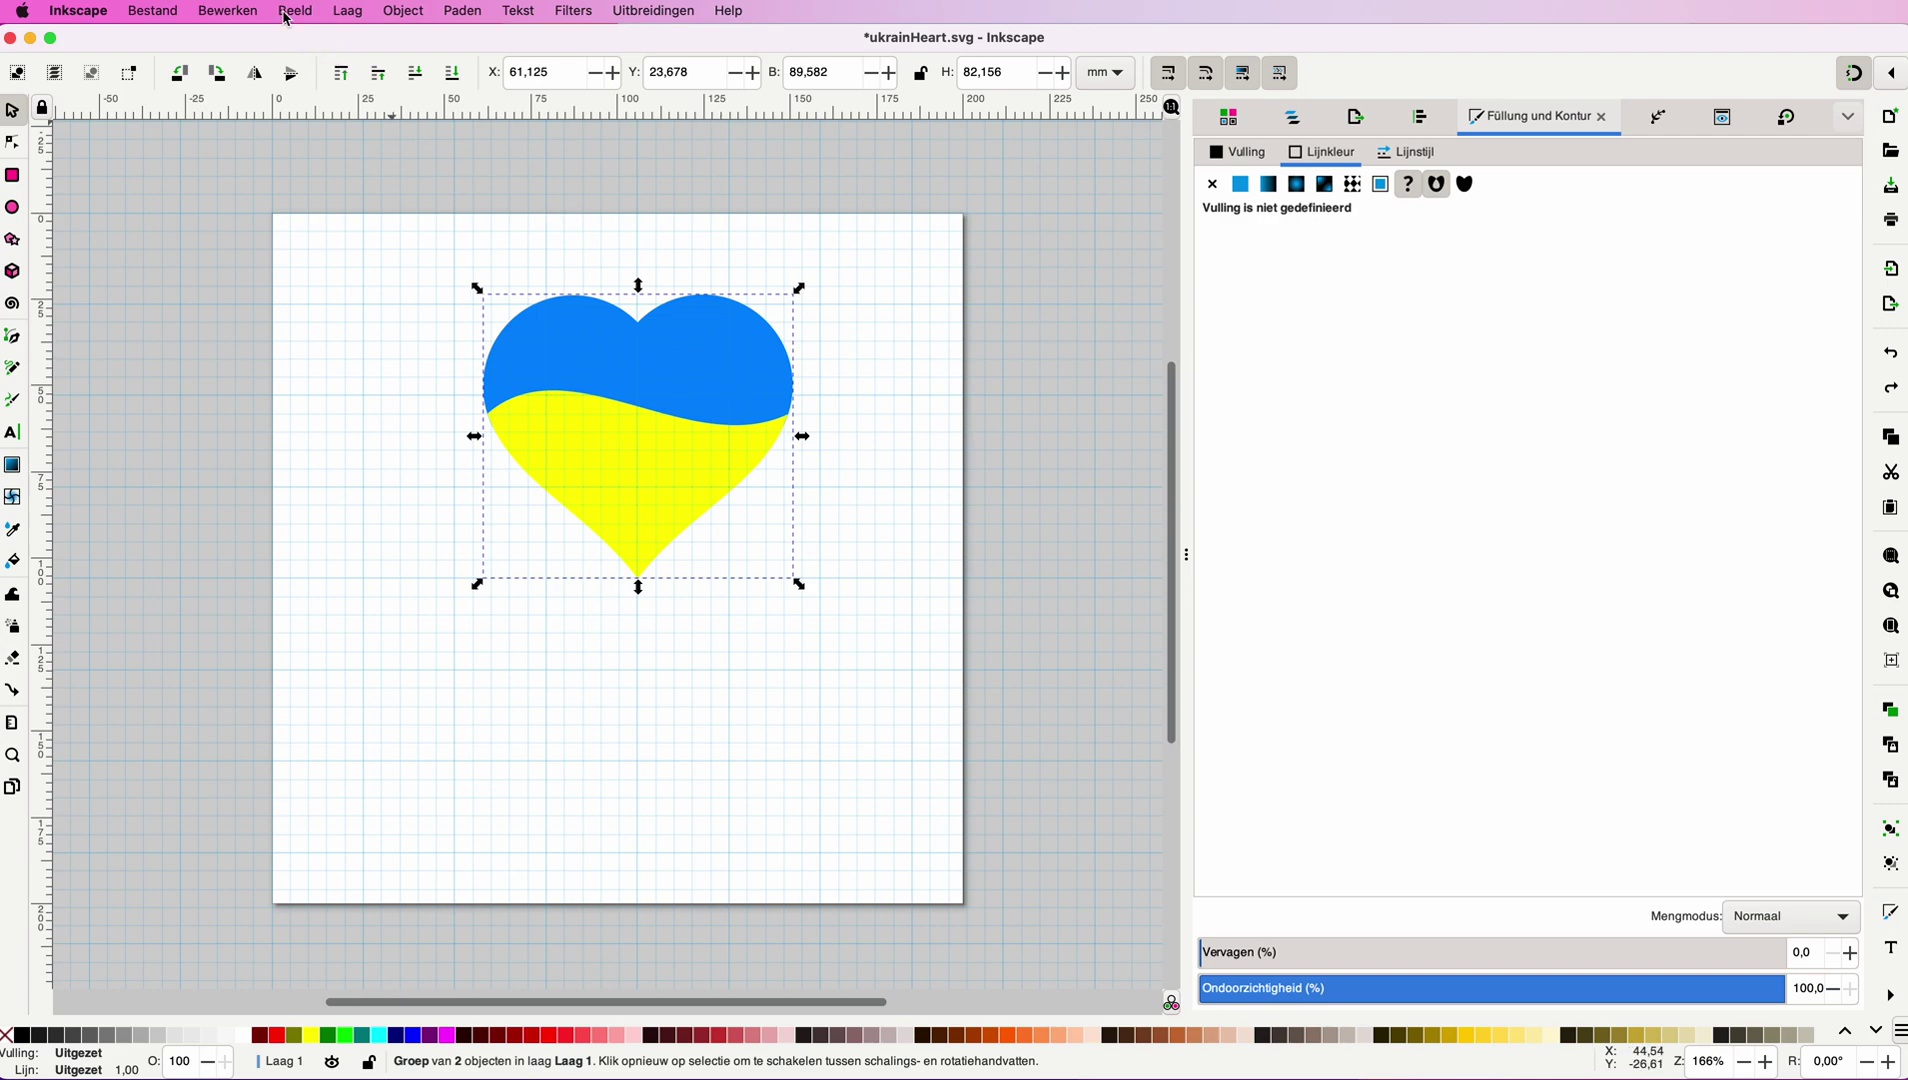
{"action": "left_click", "coordinate": [412, 14]}
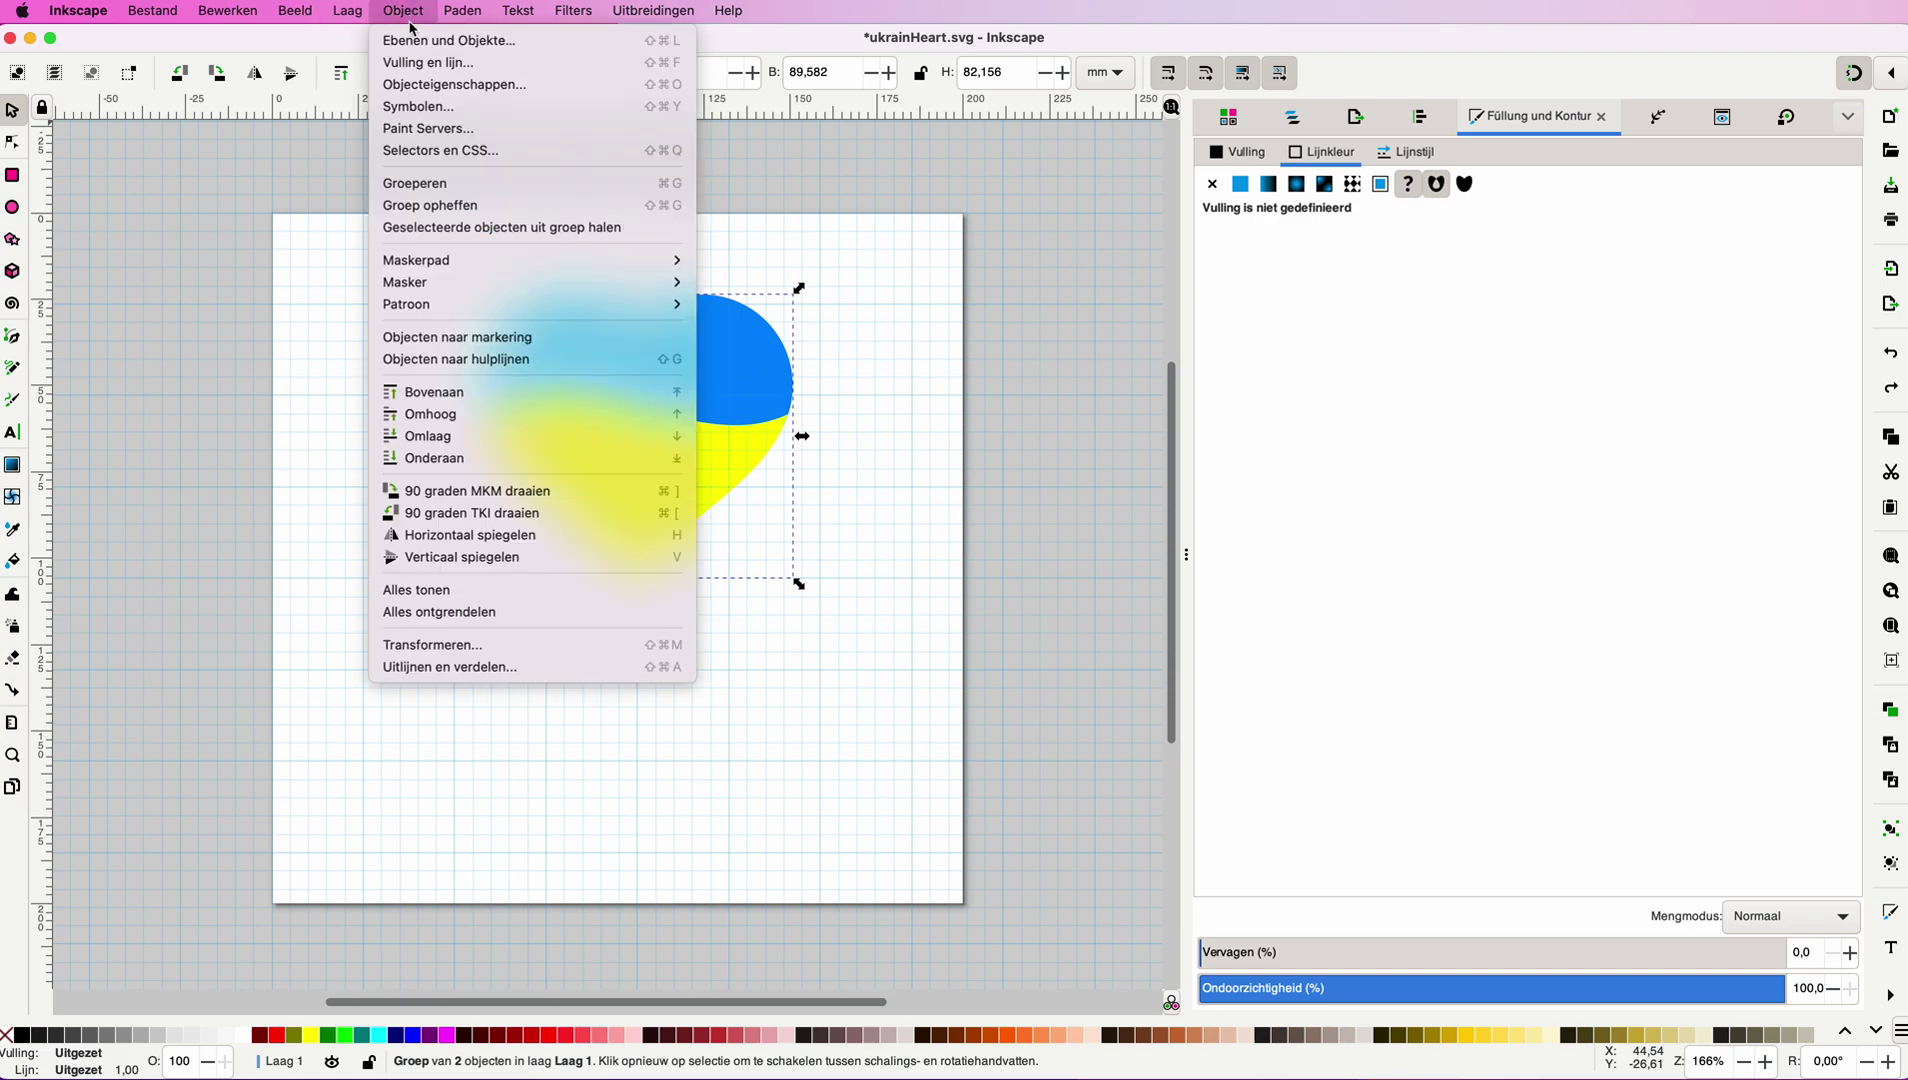
{"action": "left_click", "coordinate": [460, 214]}
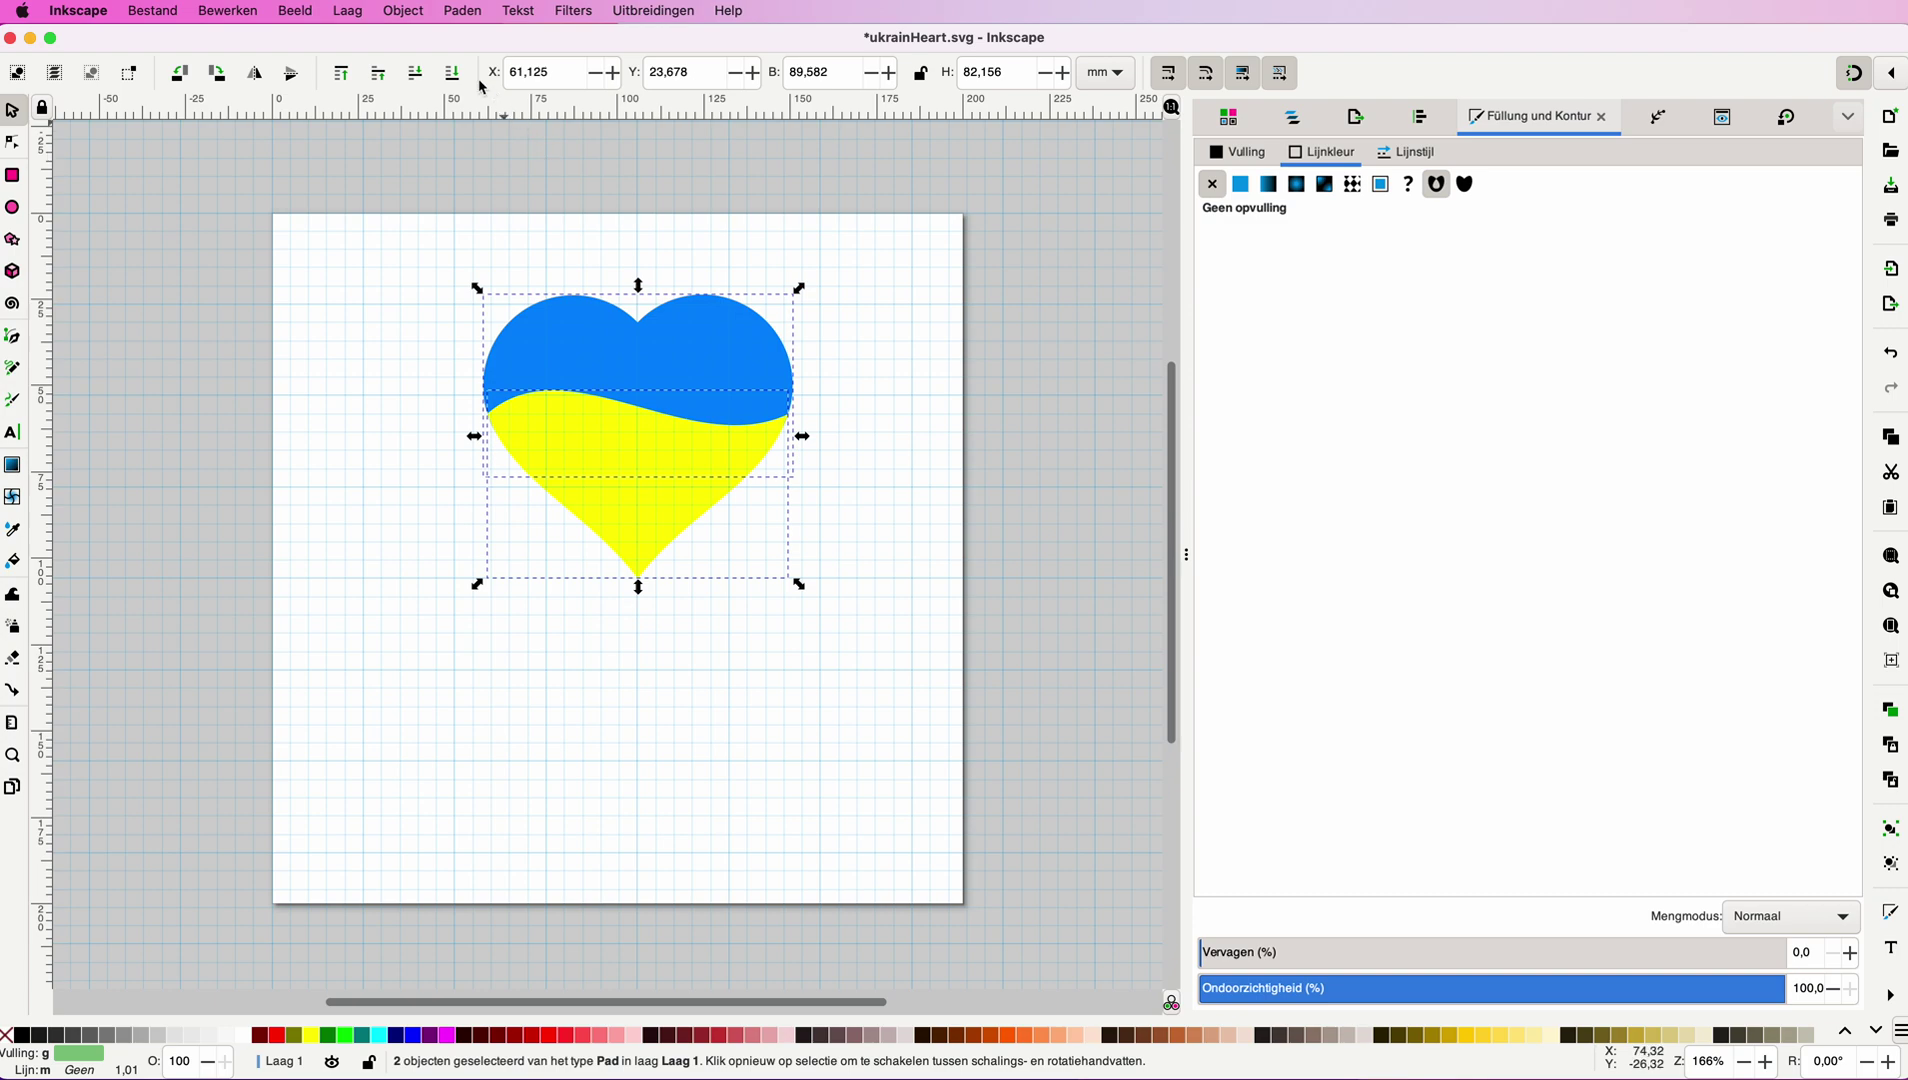
{"action": "left_click", "coordinate": [407, 17]}
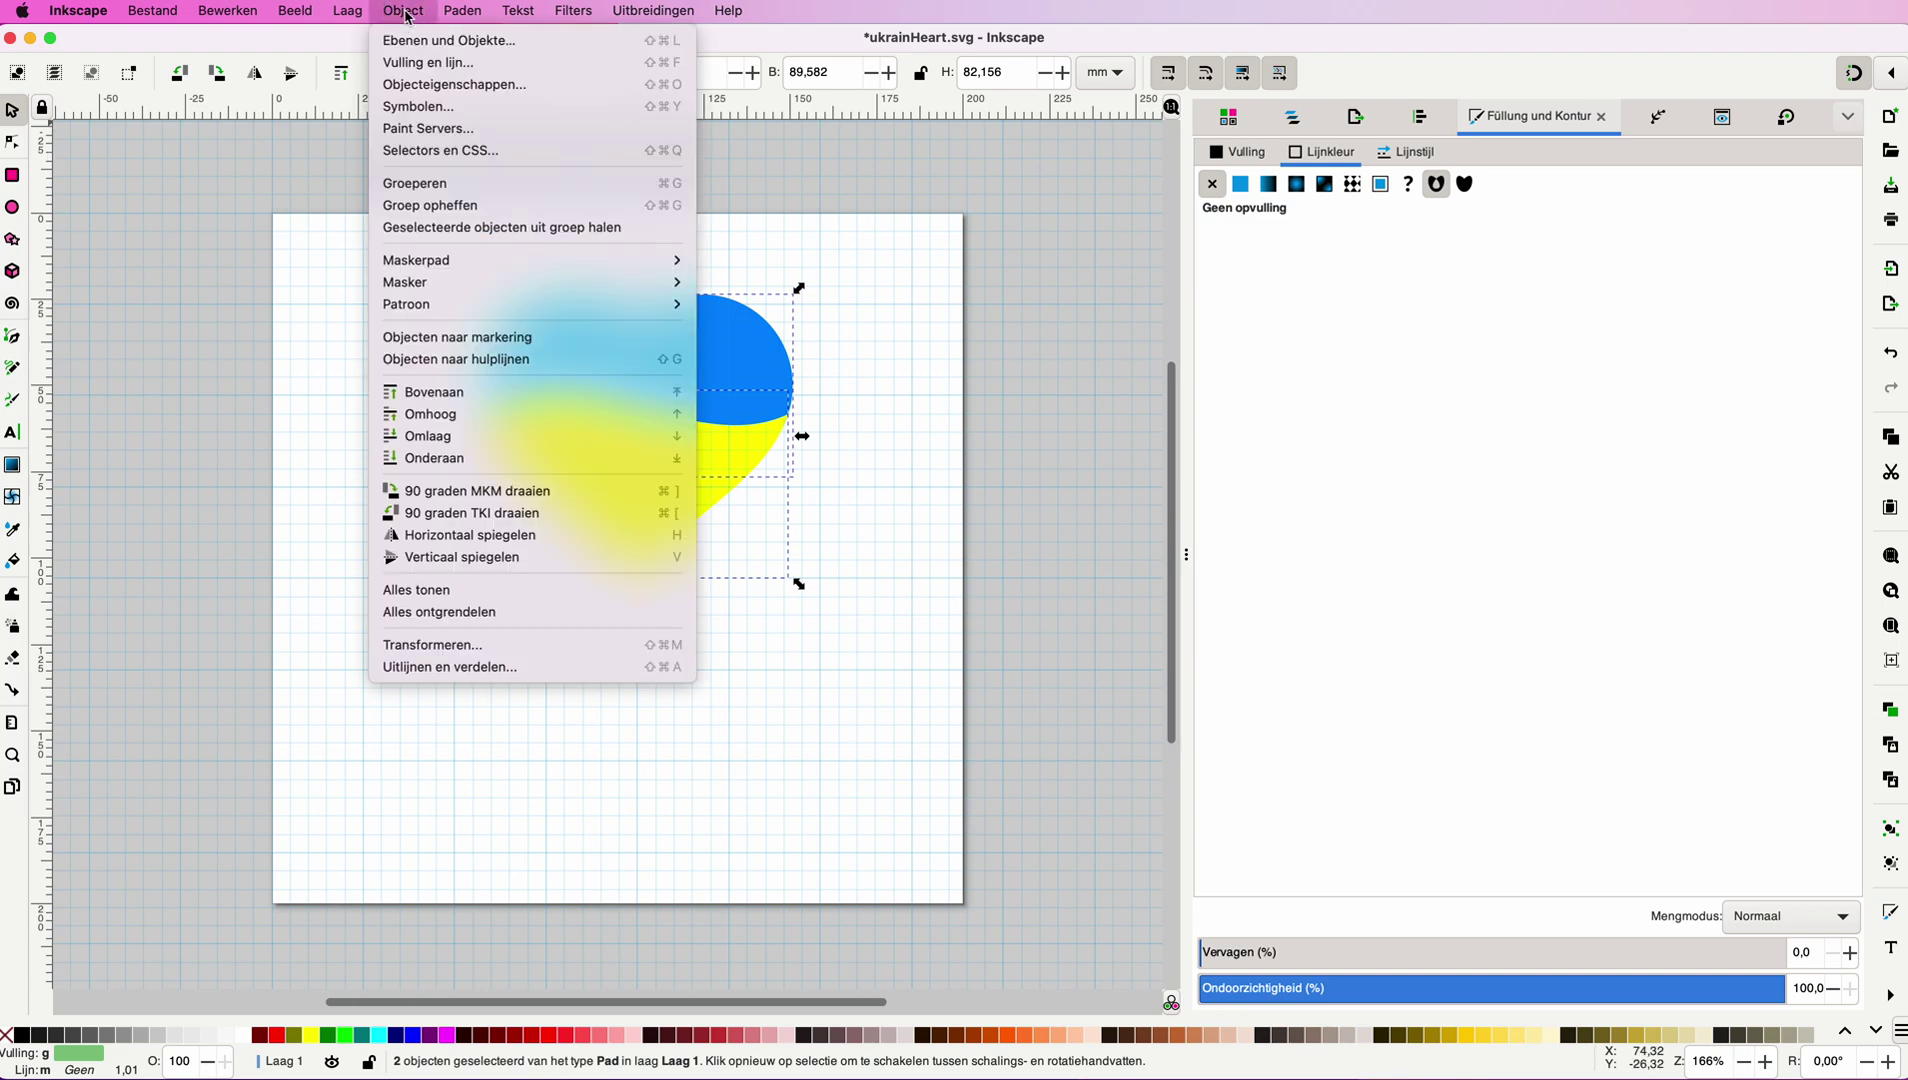
{"action": "mouse_move", "coordinate": [462, 12]}
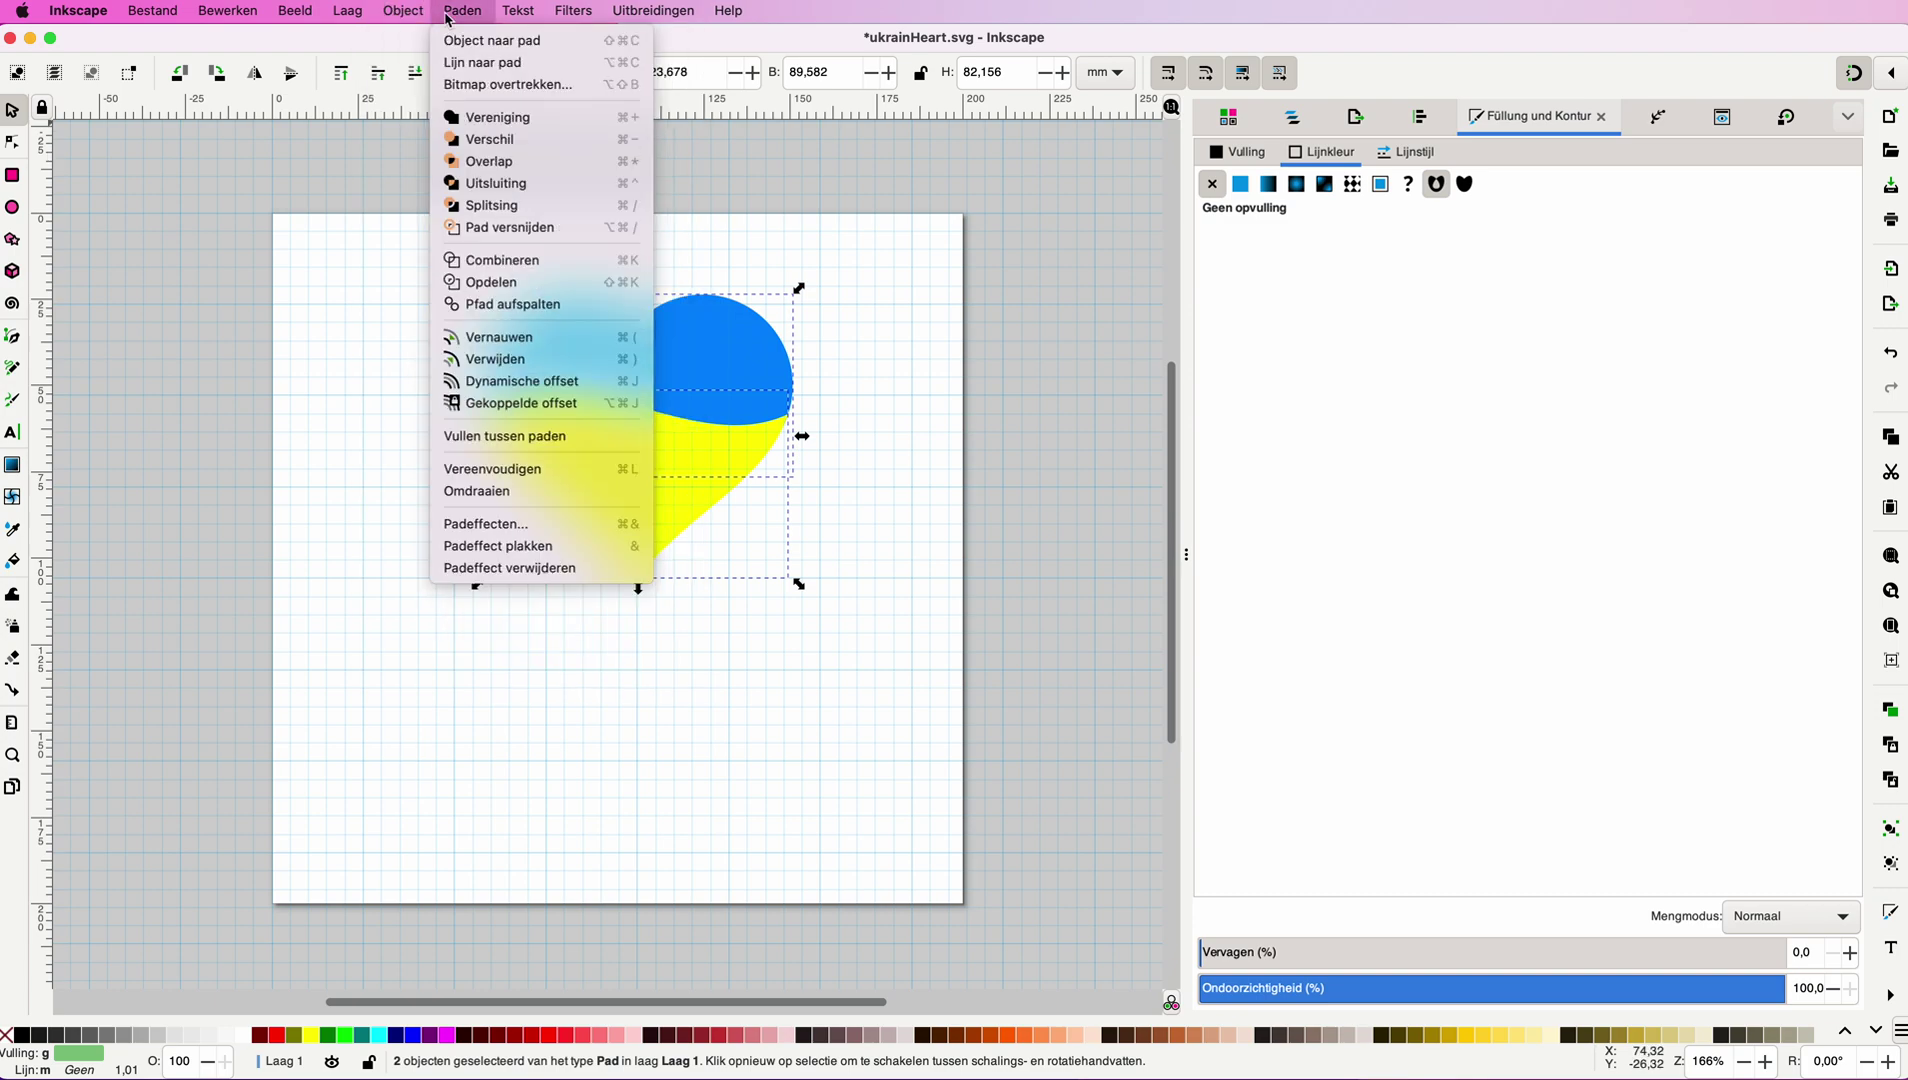
{"action": "left_click", "coordinate": [483, 129]}
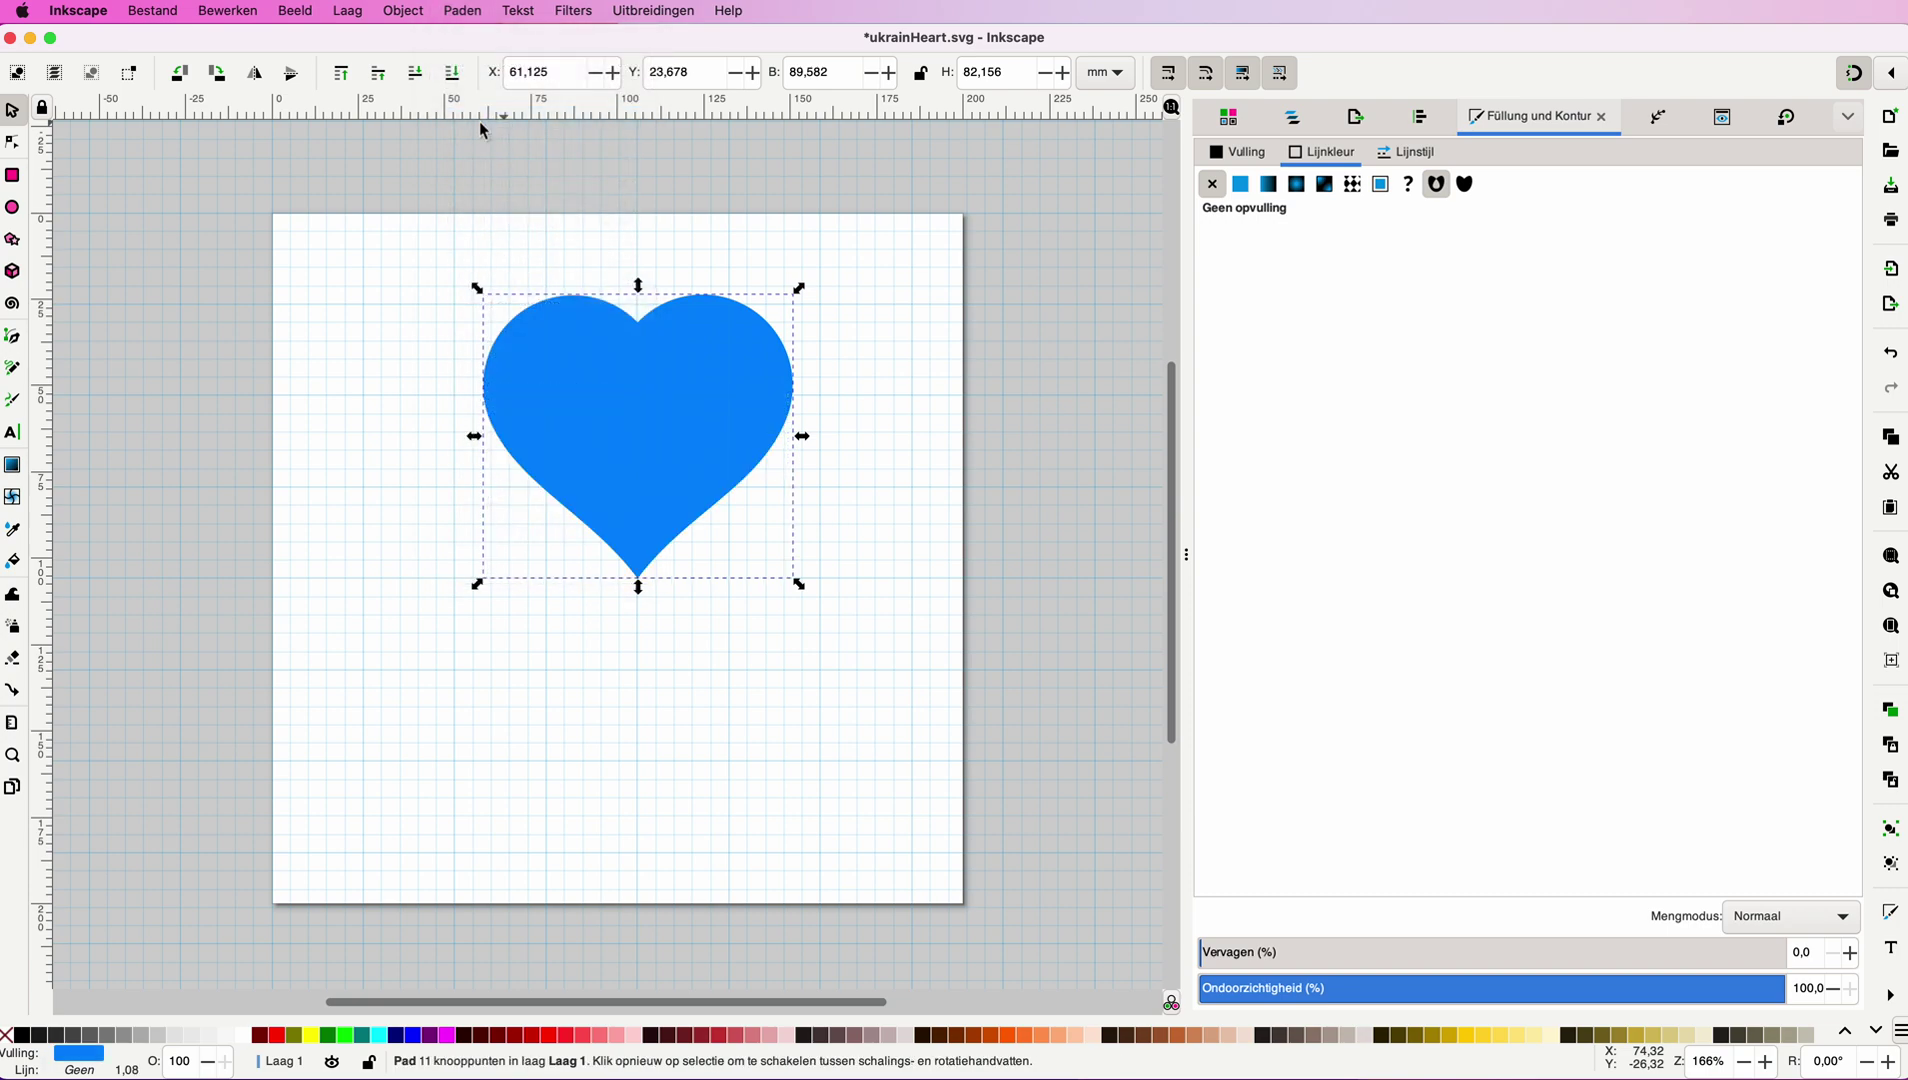
{"action": "left_click_drag", "start_coordinate": [600, 385], "coordinate": [747, 441]}
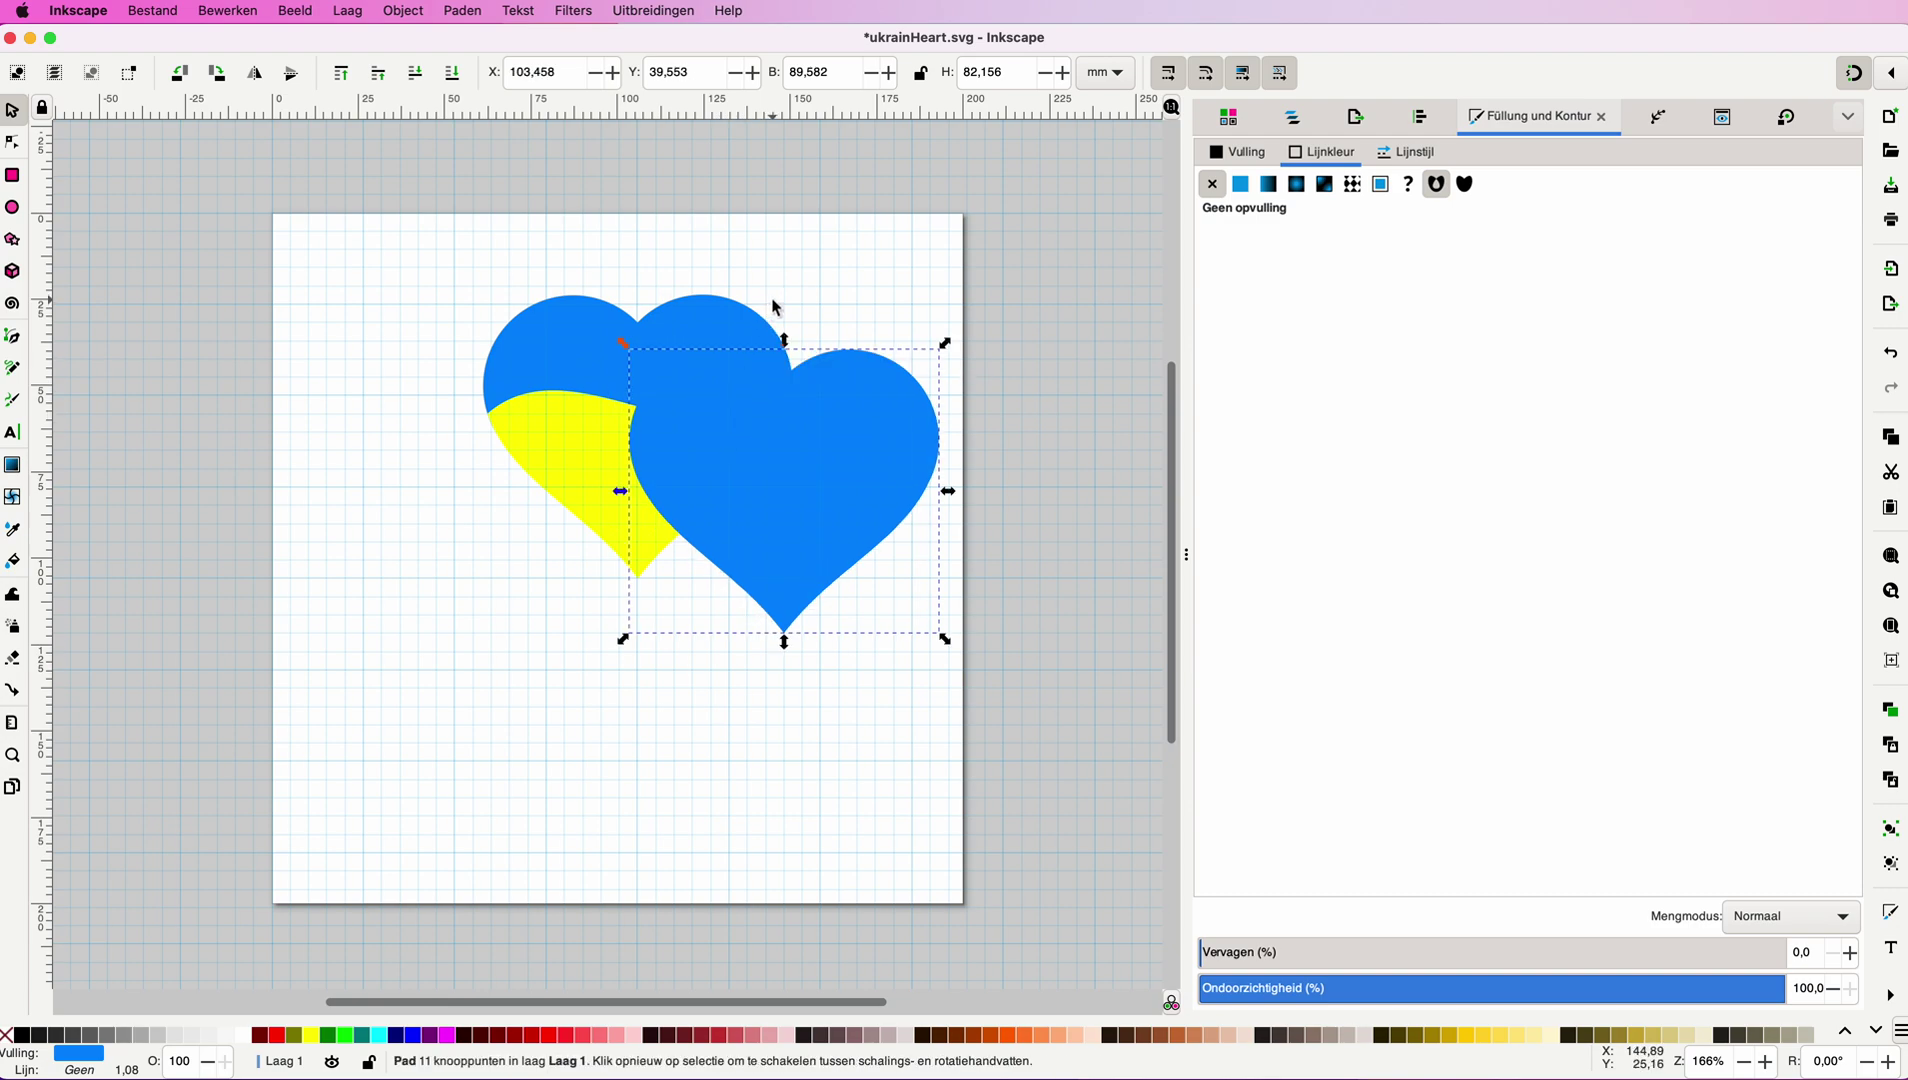
{"action": "key", "text": "ctrl+z"}
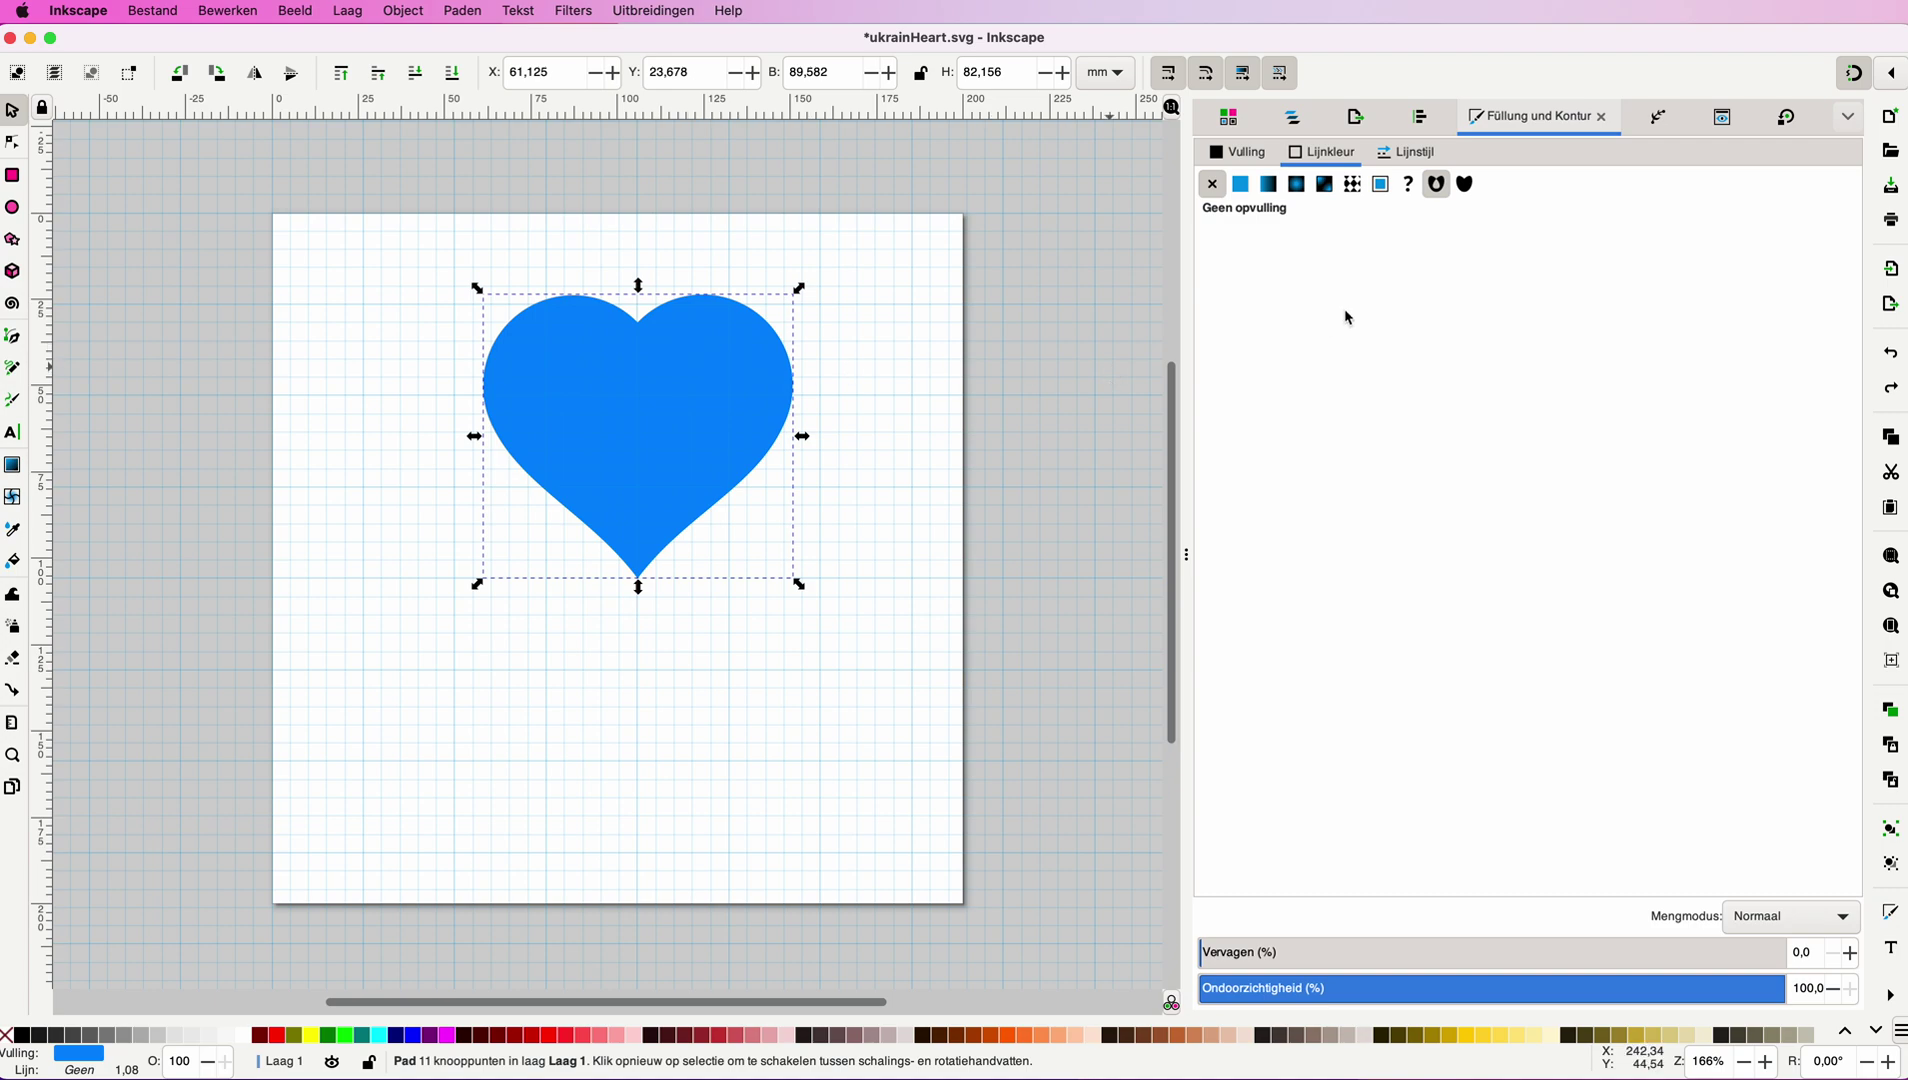
Give the merged heart a flat black stroke with alpha 54 and a width of 0,776 mm.
{"action": "left_click", "coordinate": [1240, 184]}
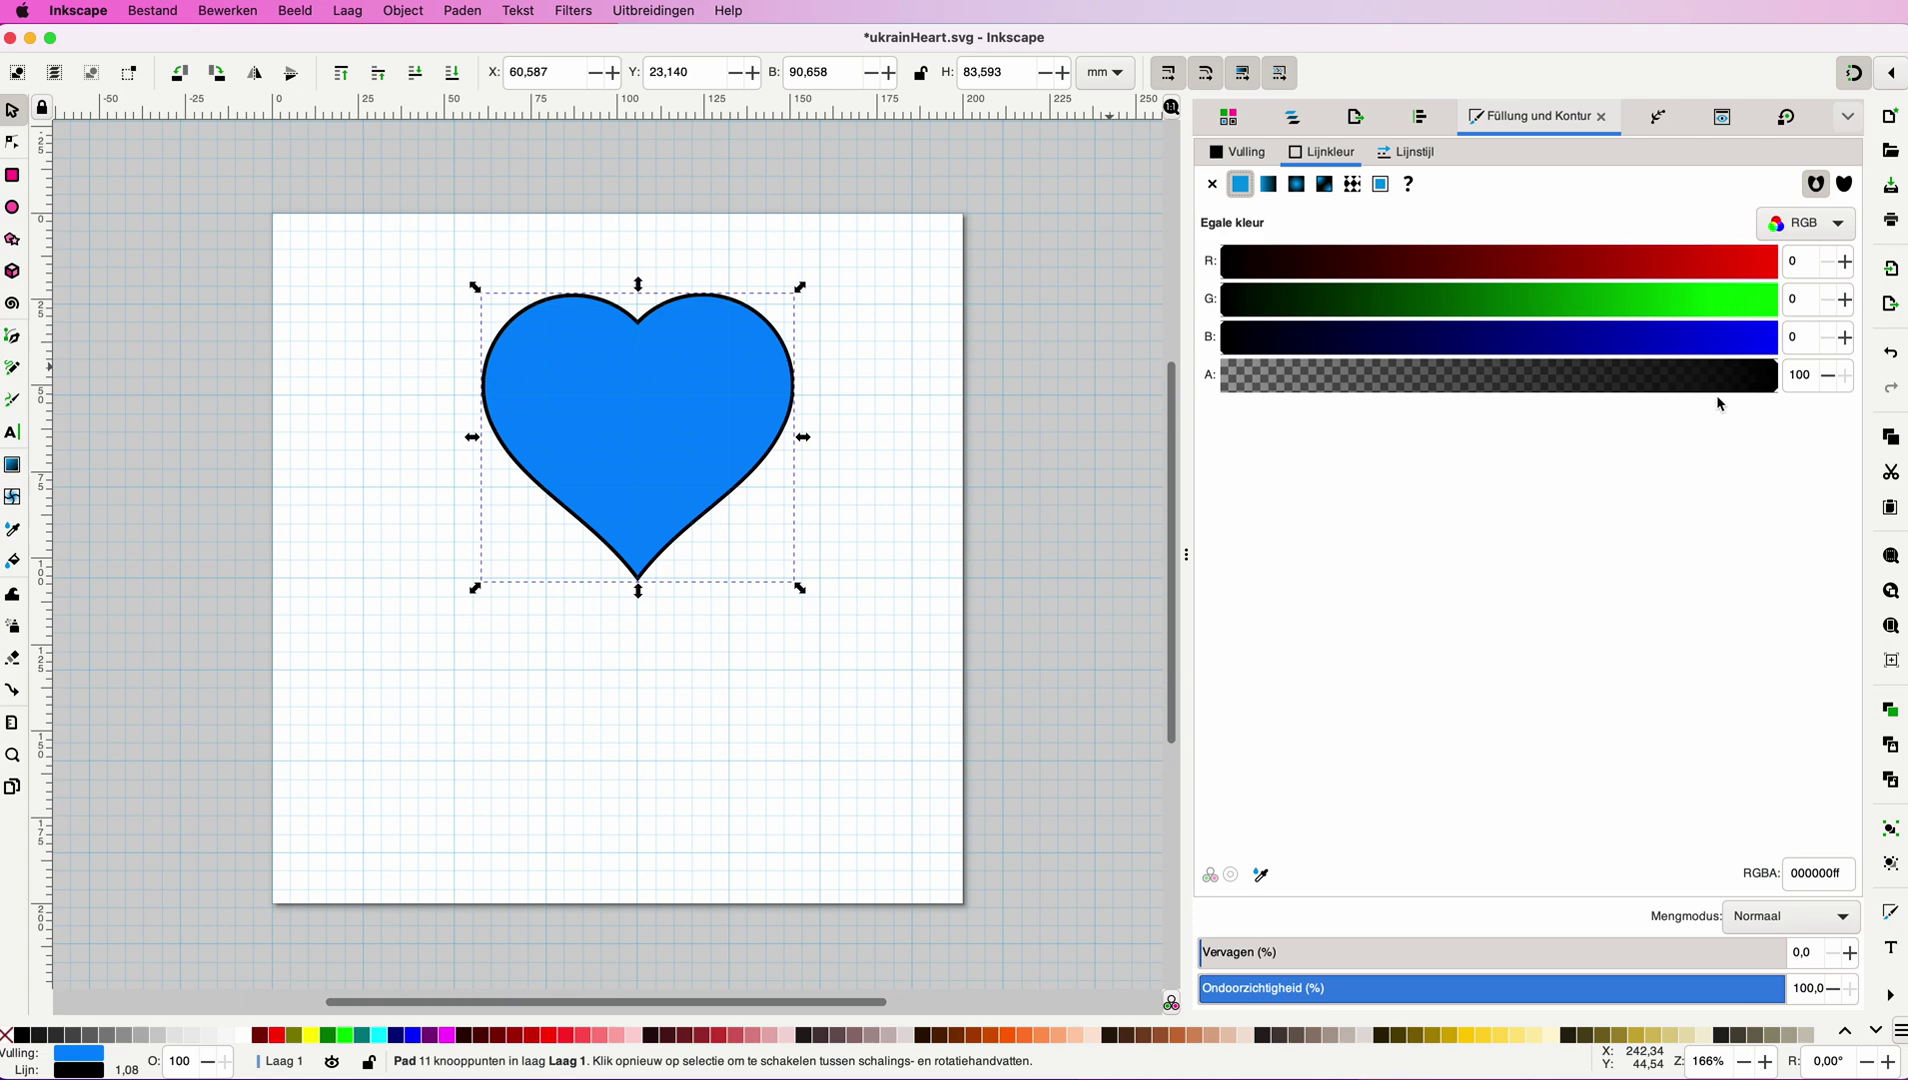
{"action": "left_click_drag", "start_coordinate": [1760, 390], "coordinate": [1525, 390]}
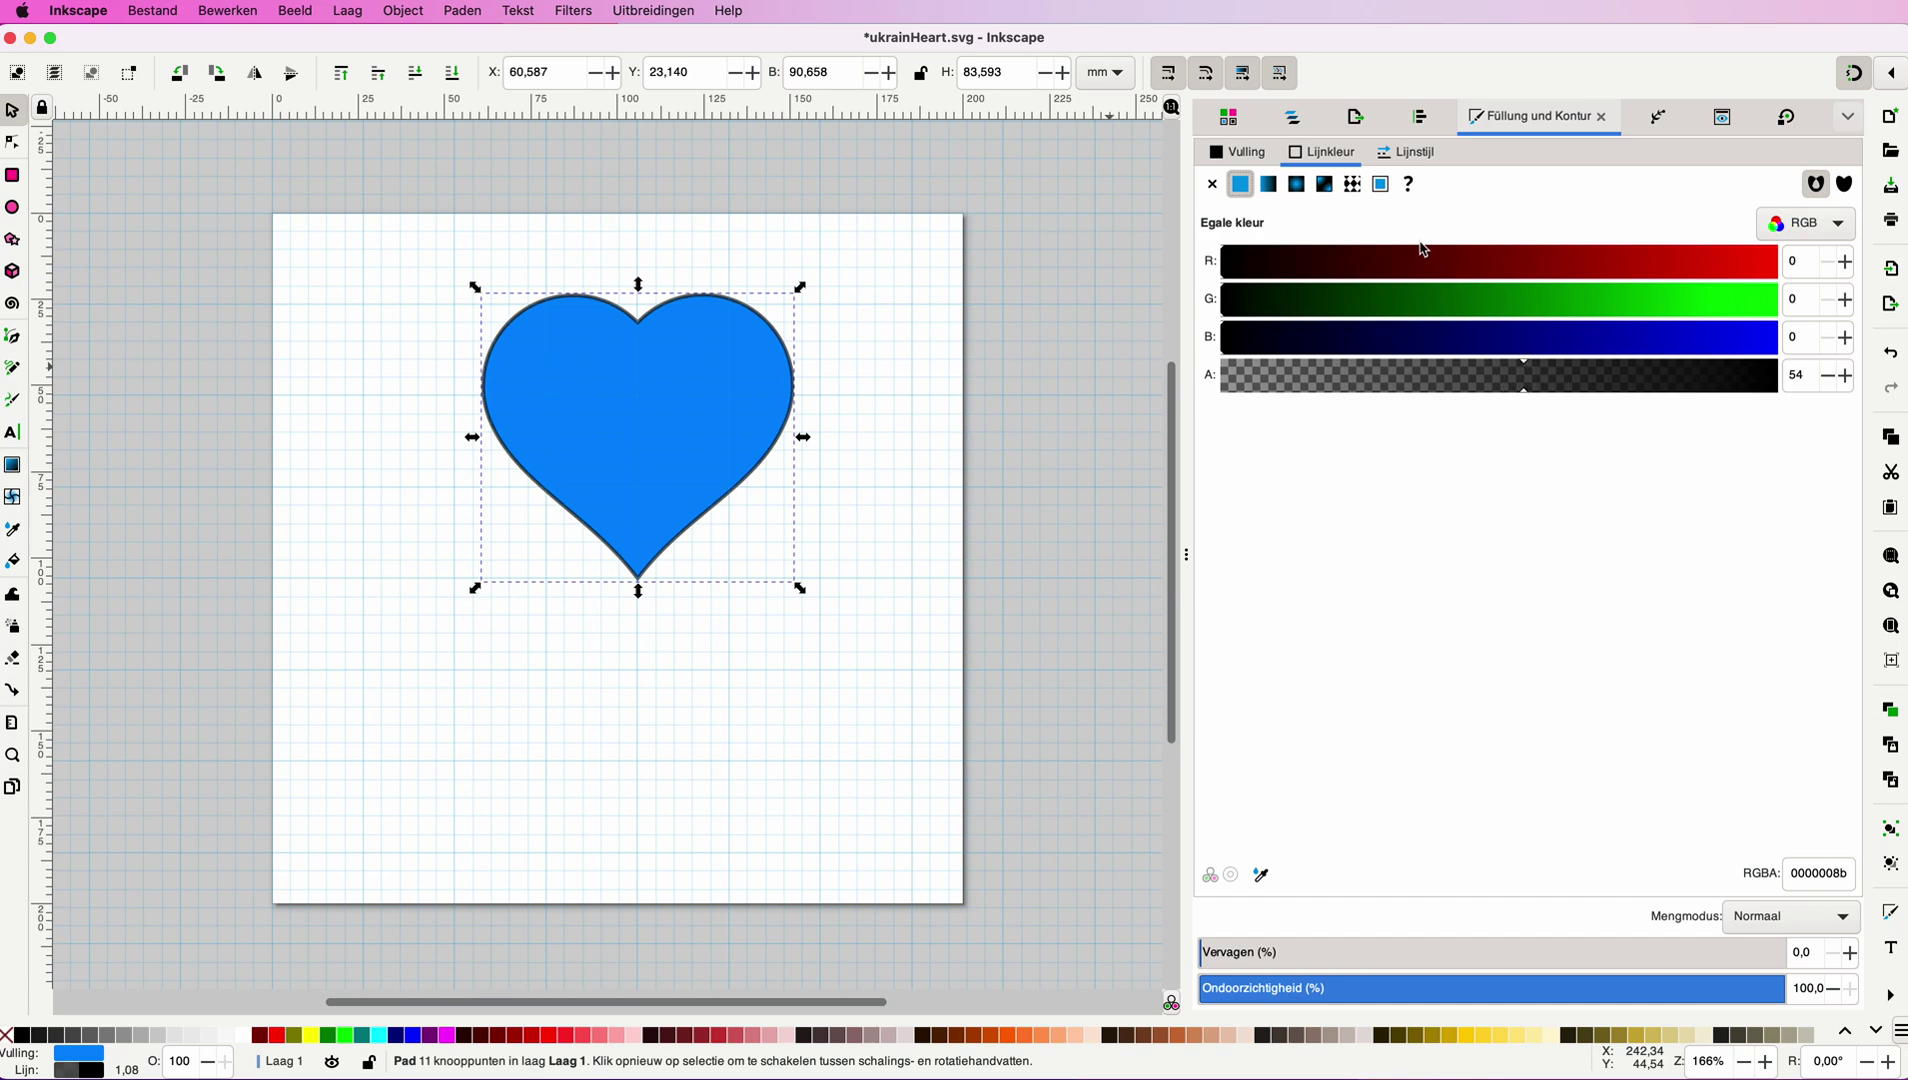
{"action": "left_click", "coordinate": [1410, 158]}
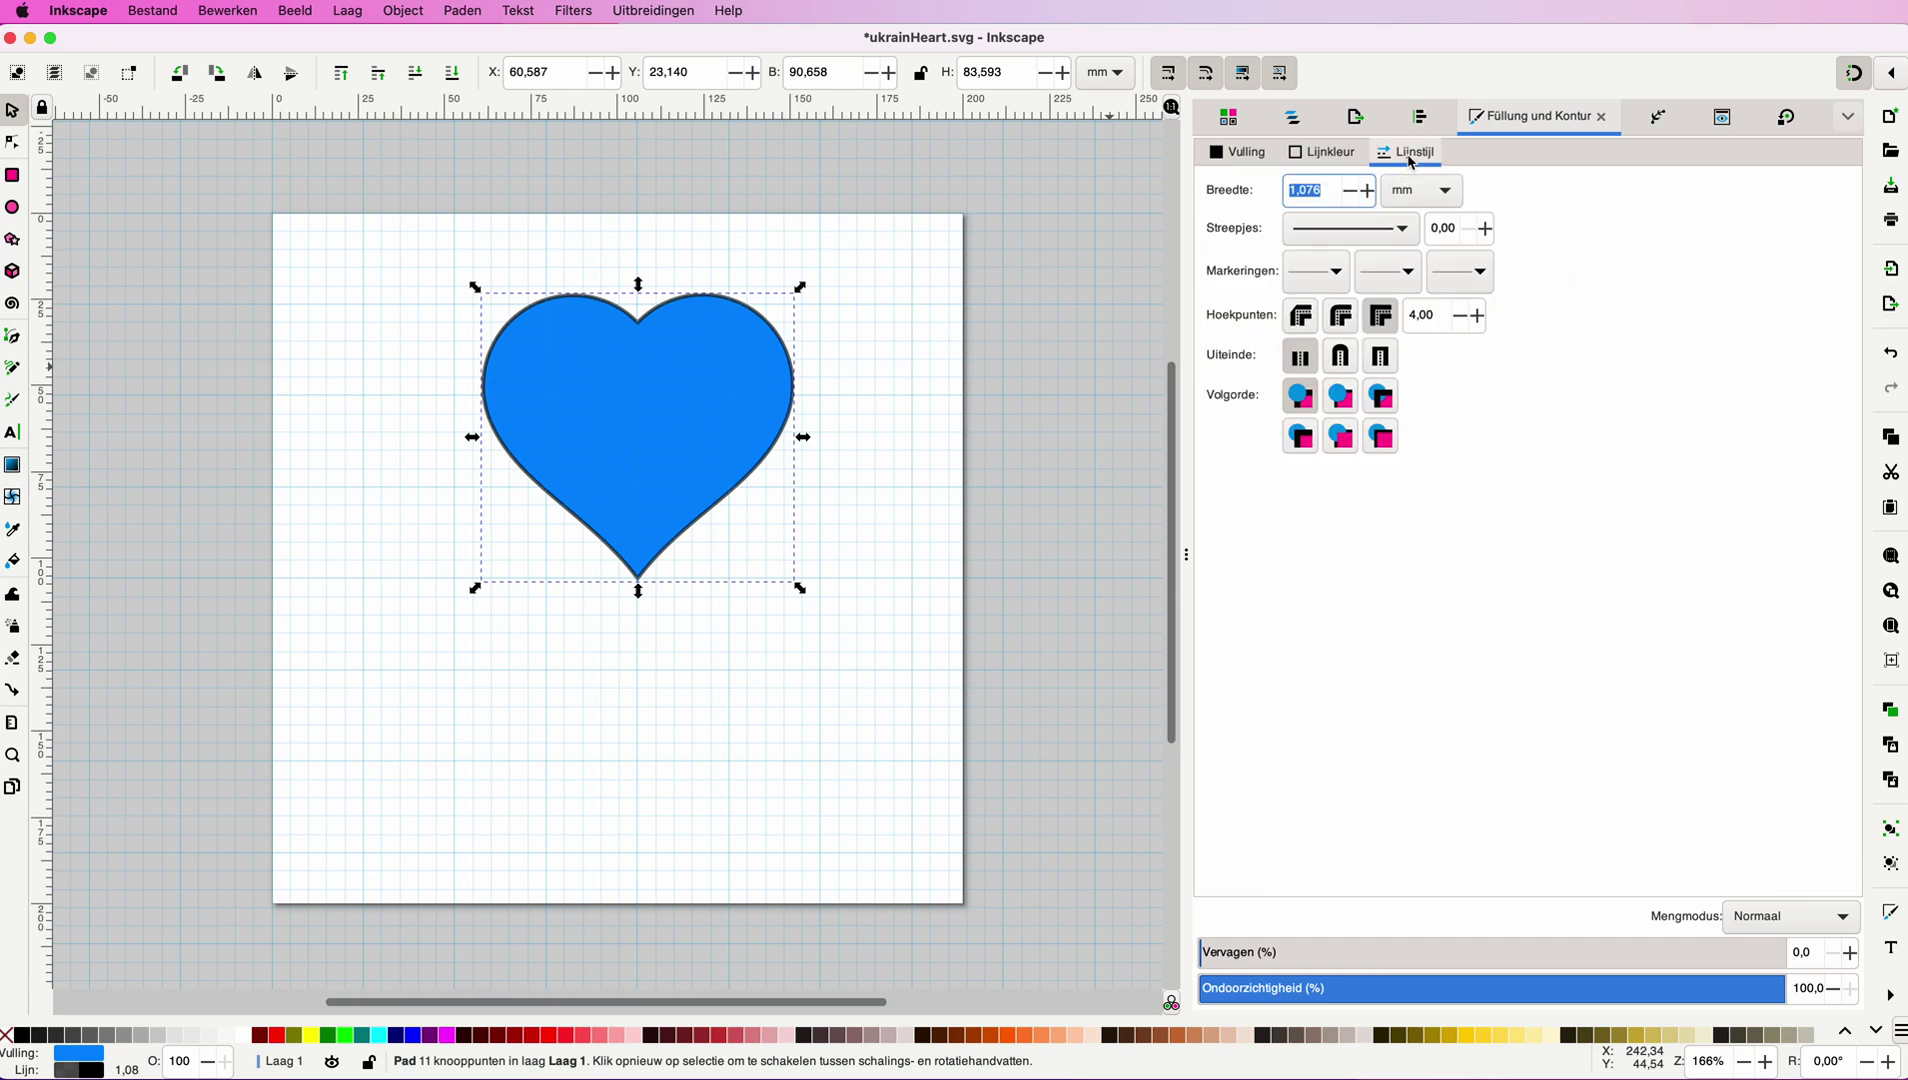
{"action": "left_click", "coordinate": [1357, 199]}
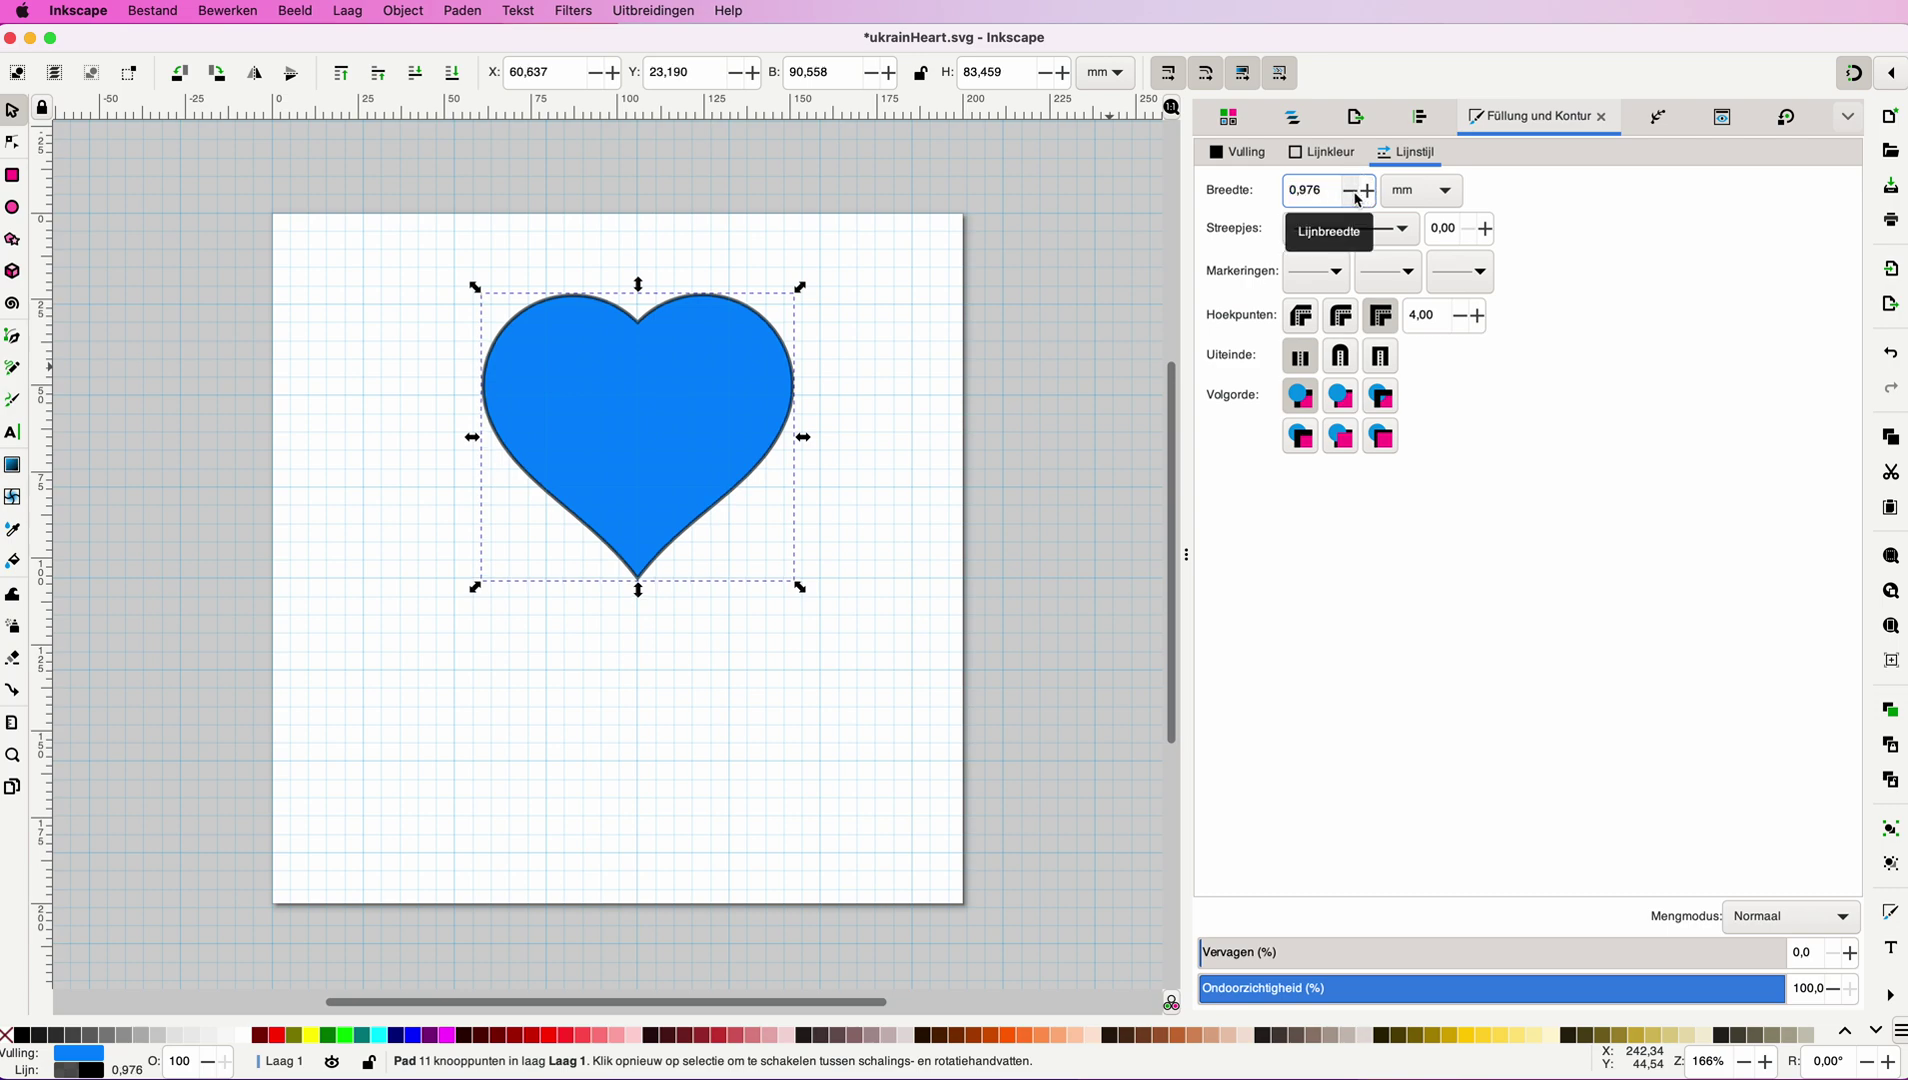
{"action": "left_click", "coordinate": [1357, 199]}
{"action": "left_click", "coordinate": [1357, 199]}
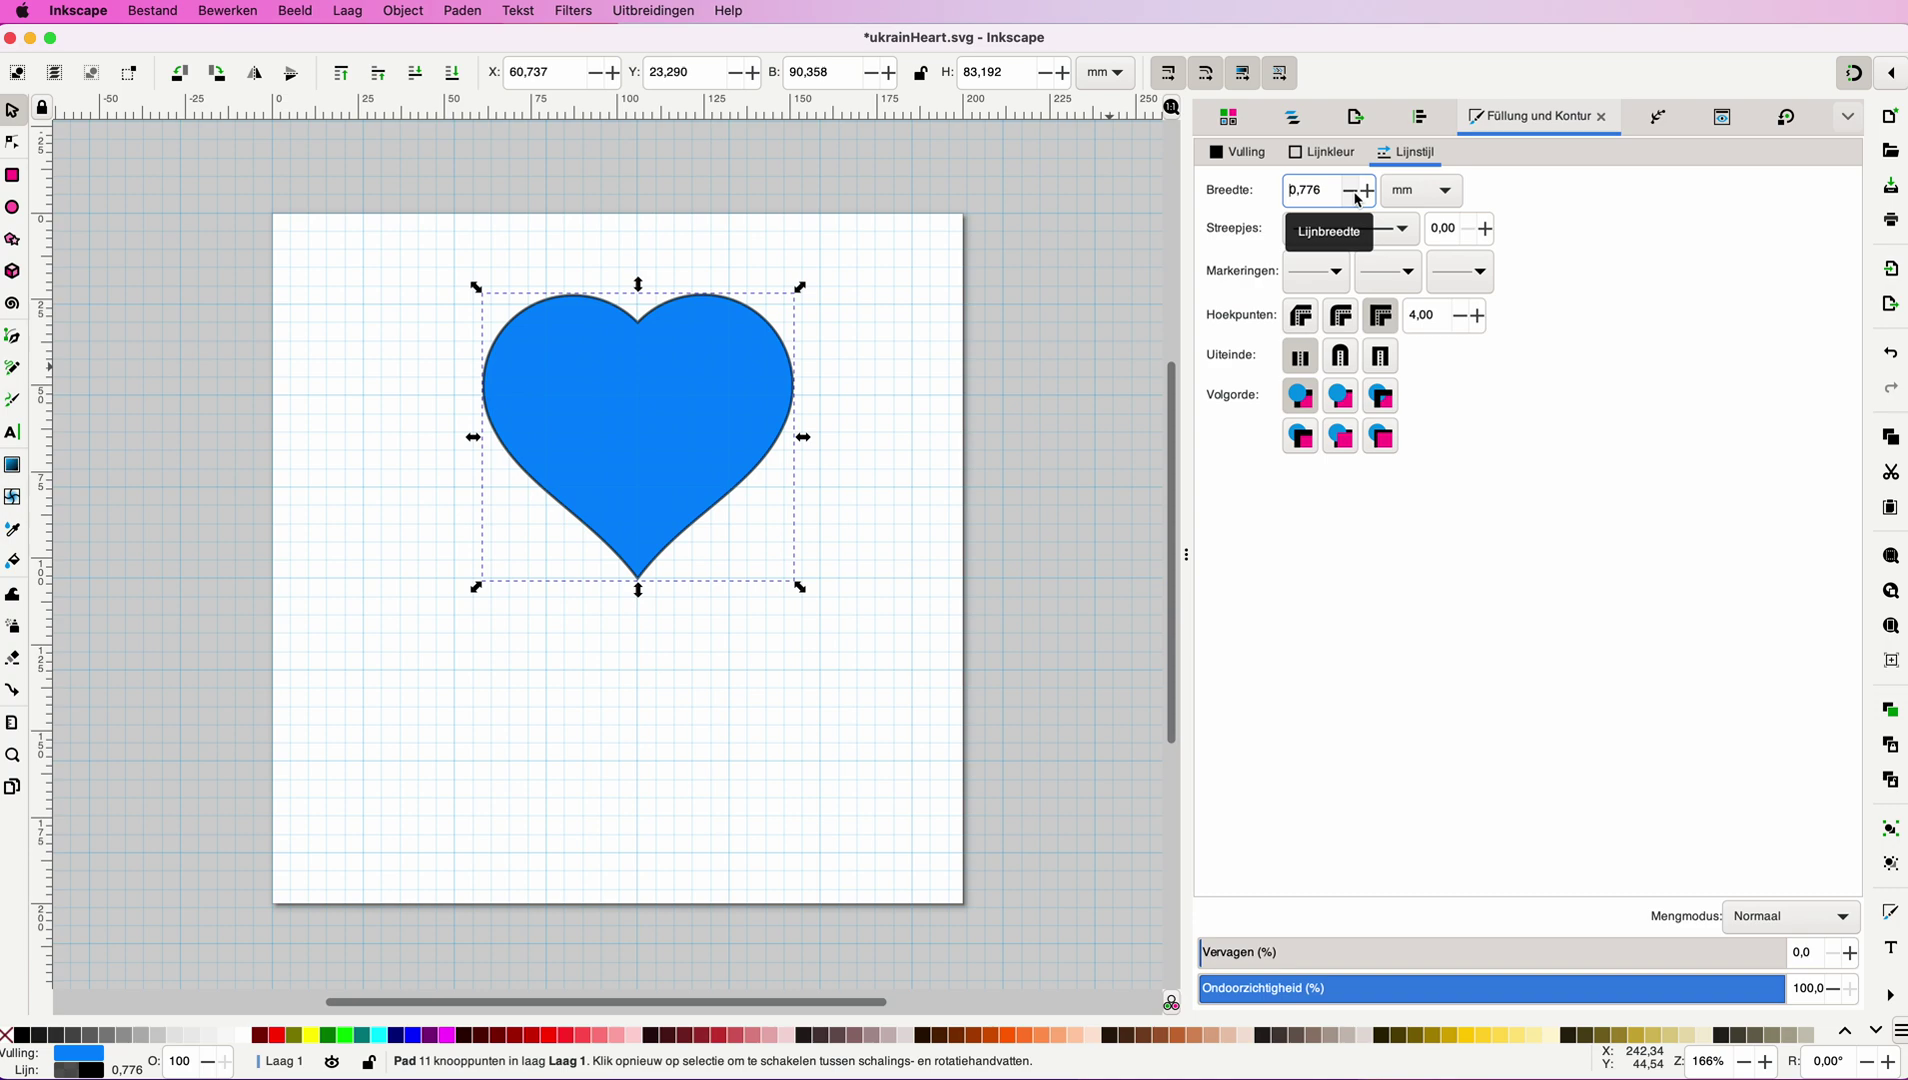
Remove the fill from the merged heart so that only its stroke is drawn.
{"action": "left_click", "coordinate": [1250, 158]}
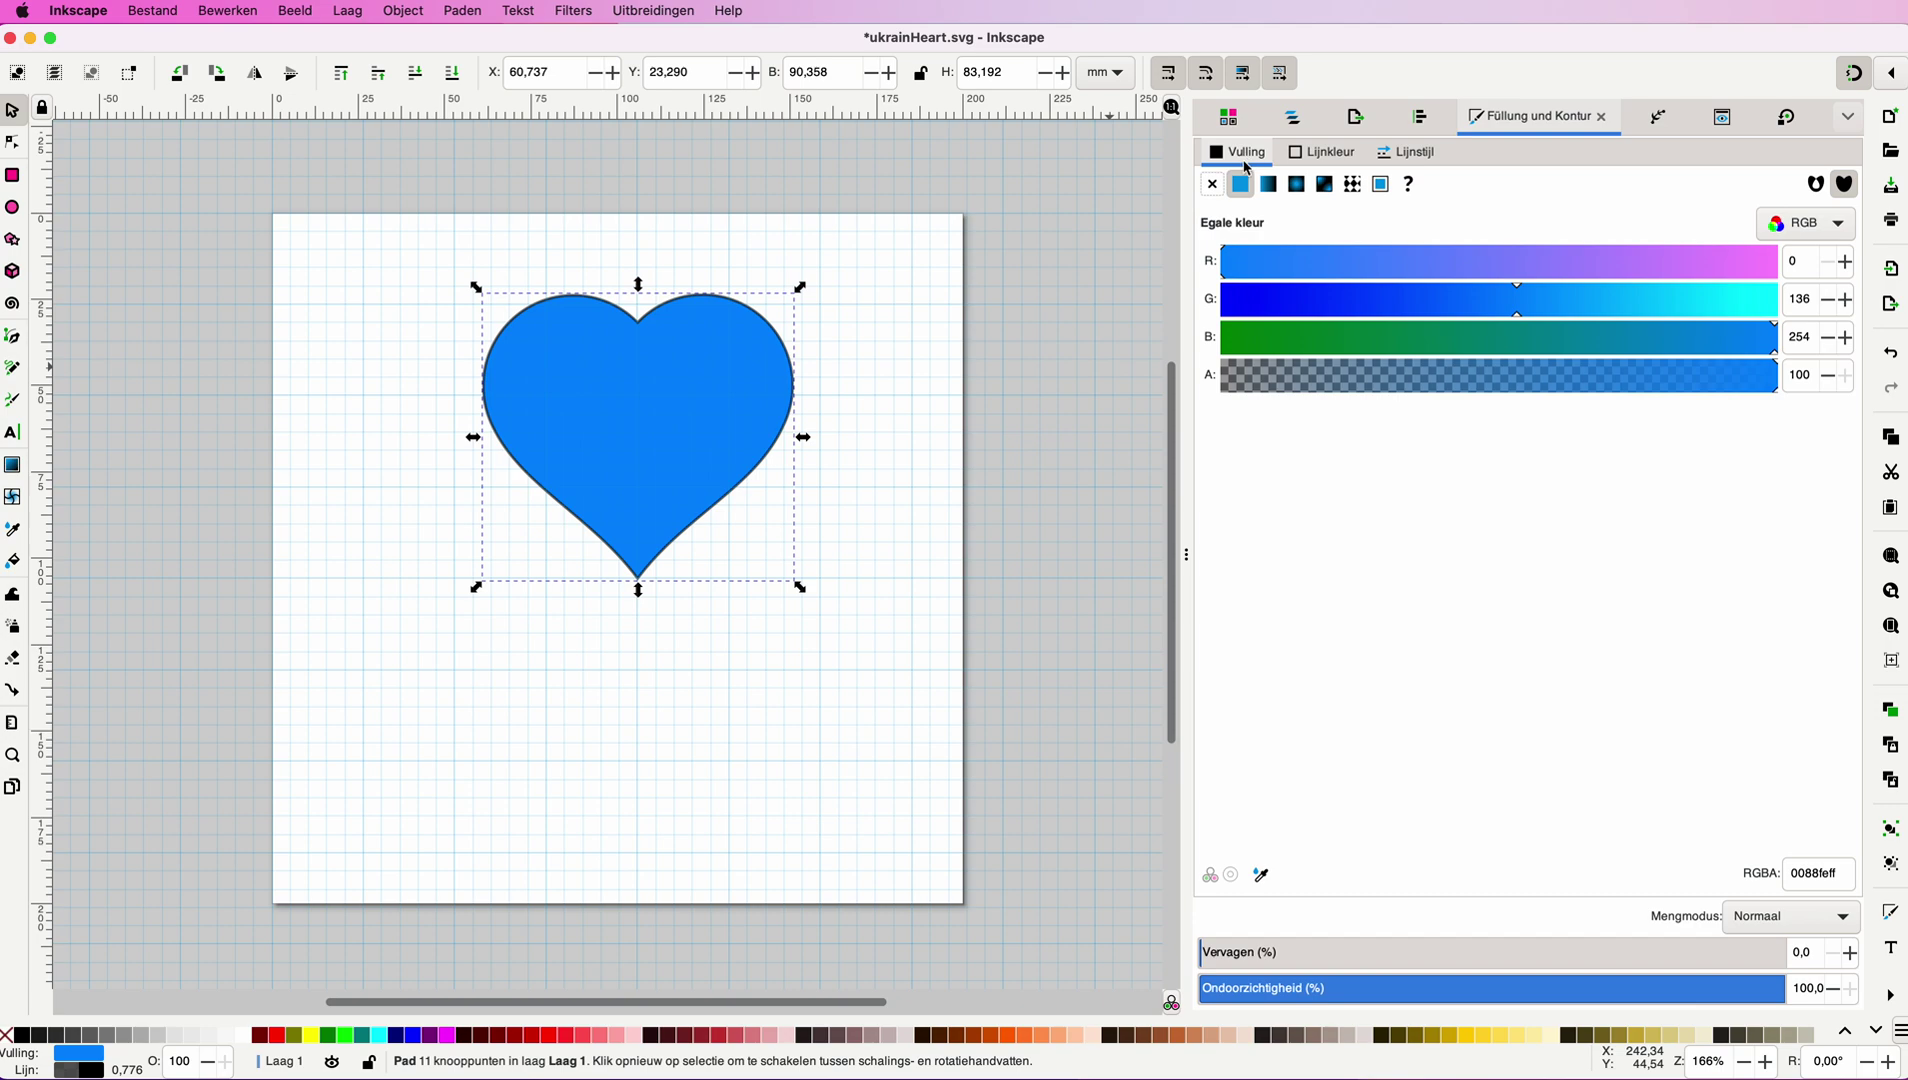
{"action": "left_click", "coordinate": [1211, 186]}
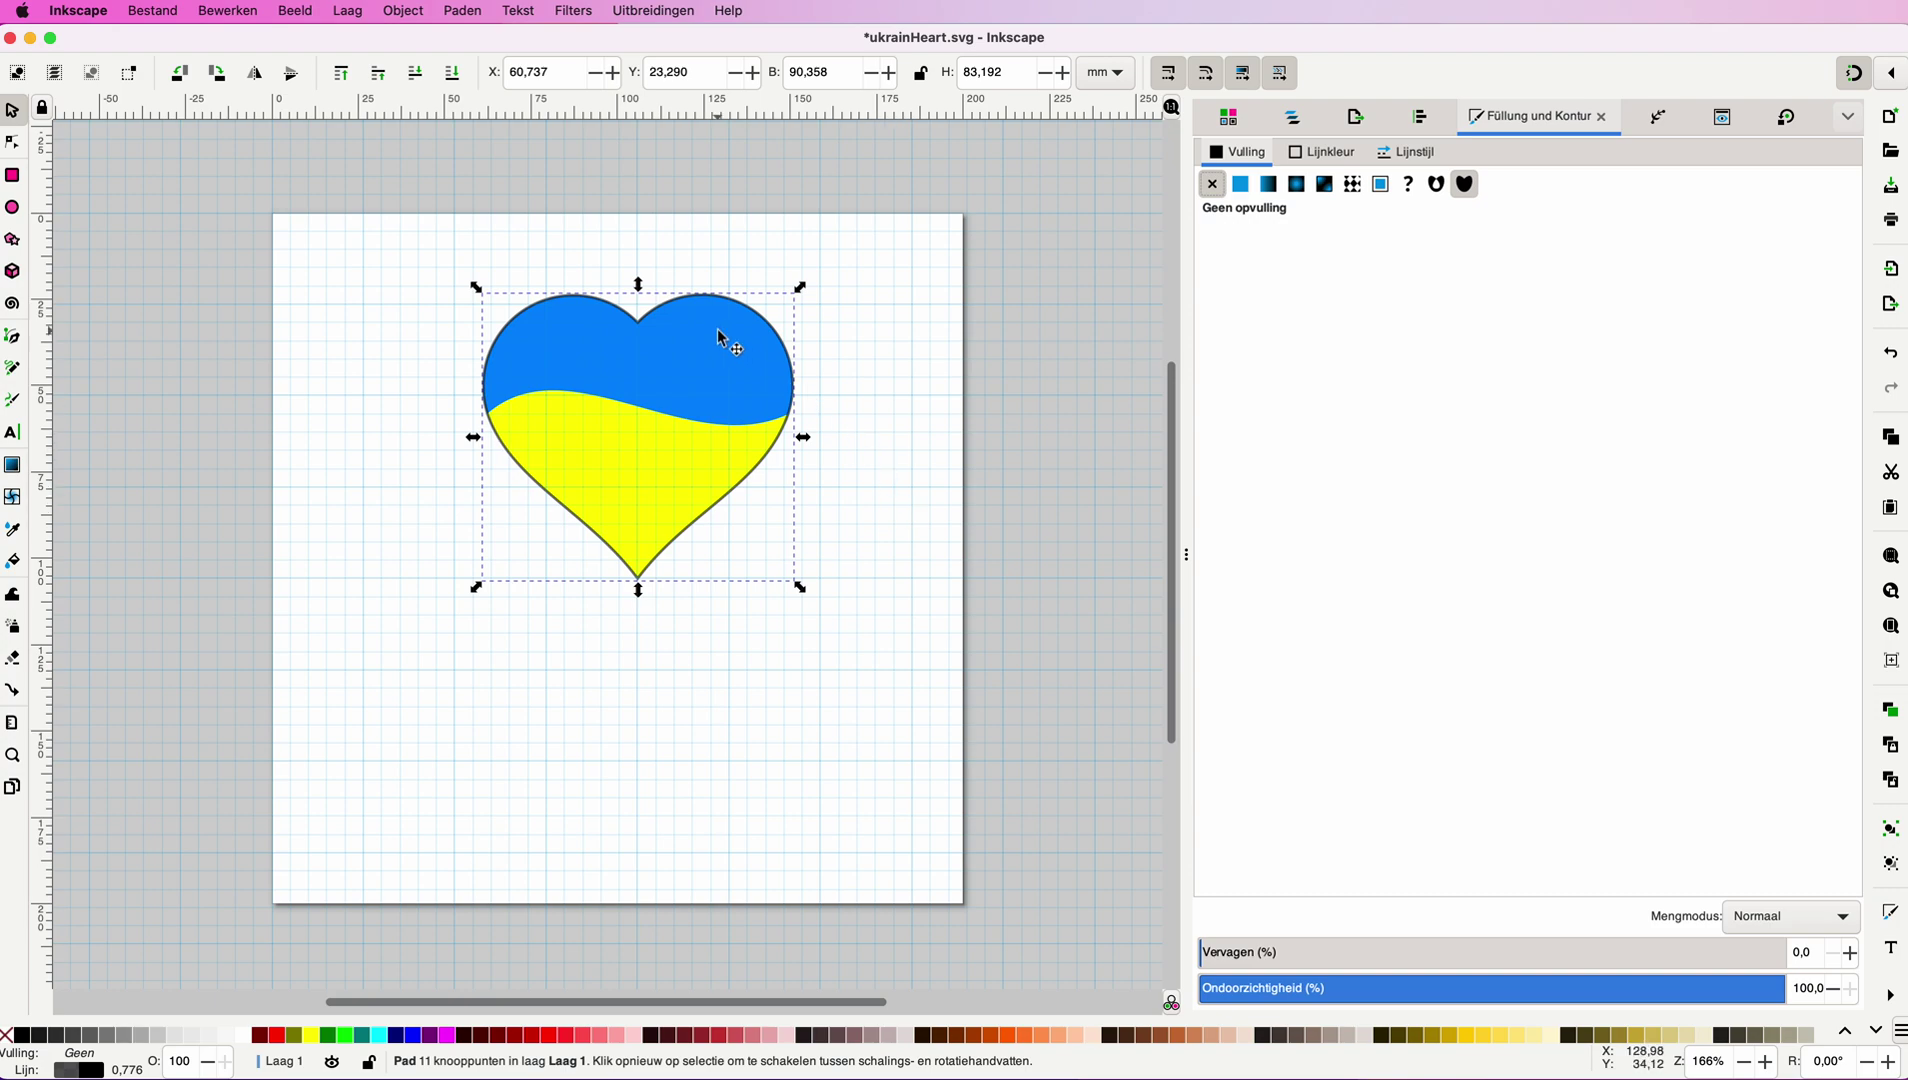
Select the blue-yellow heart together with its outline path and group them.
{"action": "left_click", "coordinate": [459, 250]}
{"action": "left_click_drag", "start_coordinate": [447, 251], "coordinate": [822, 627]}
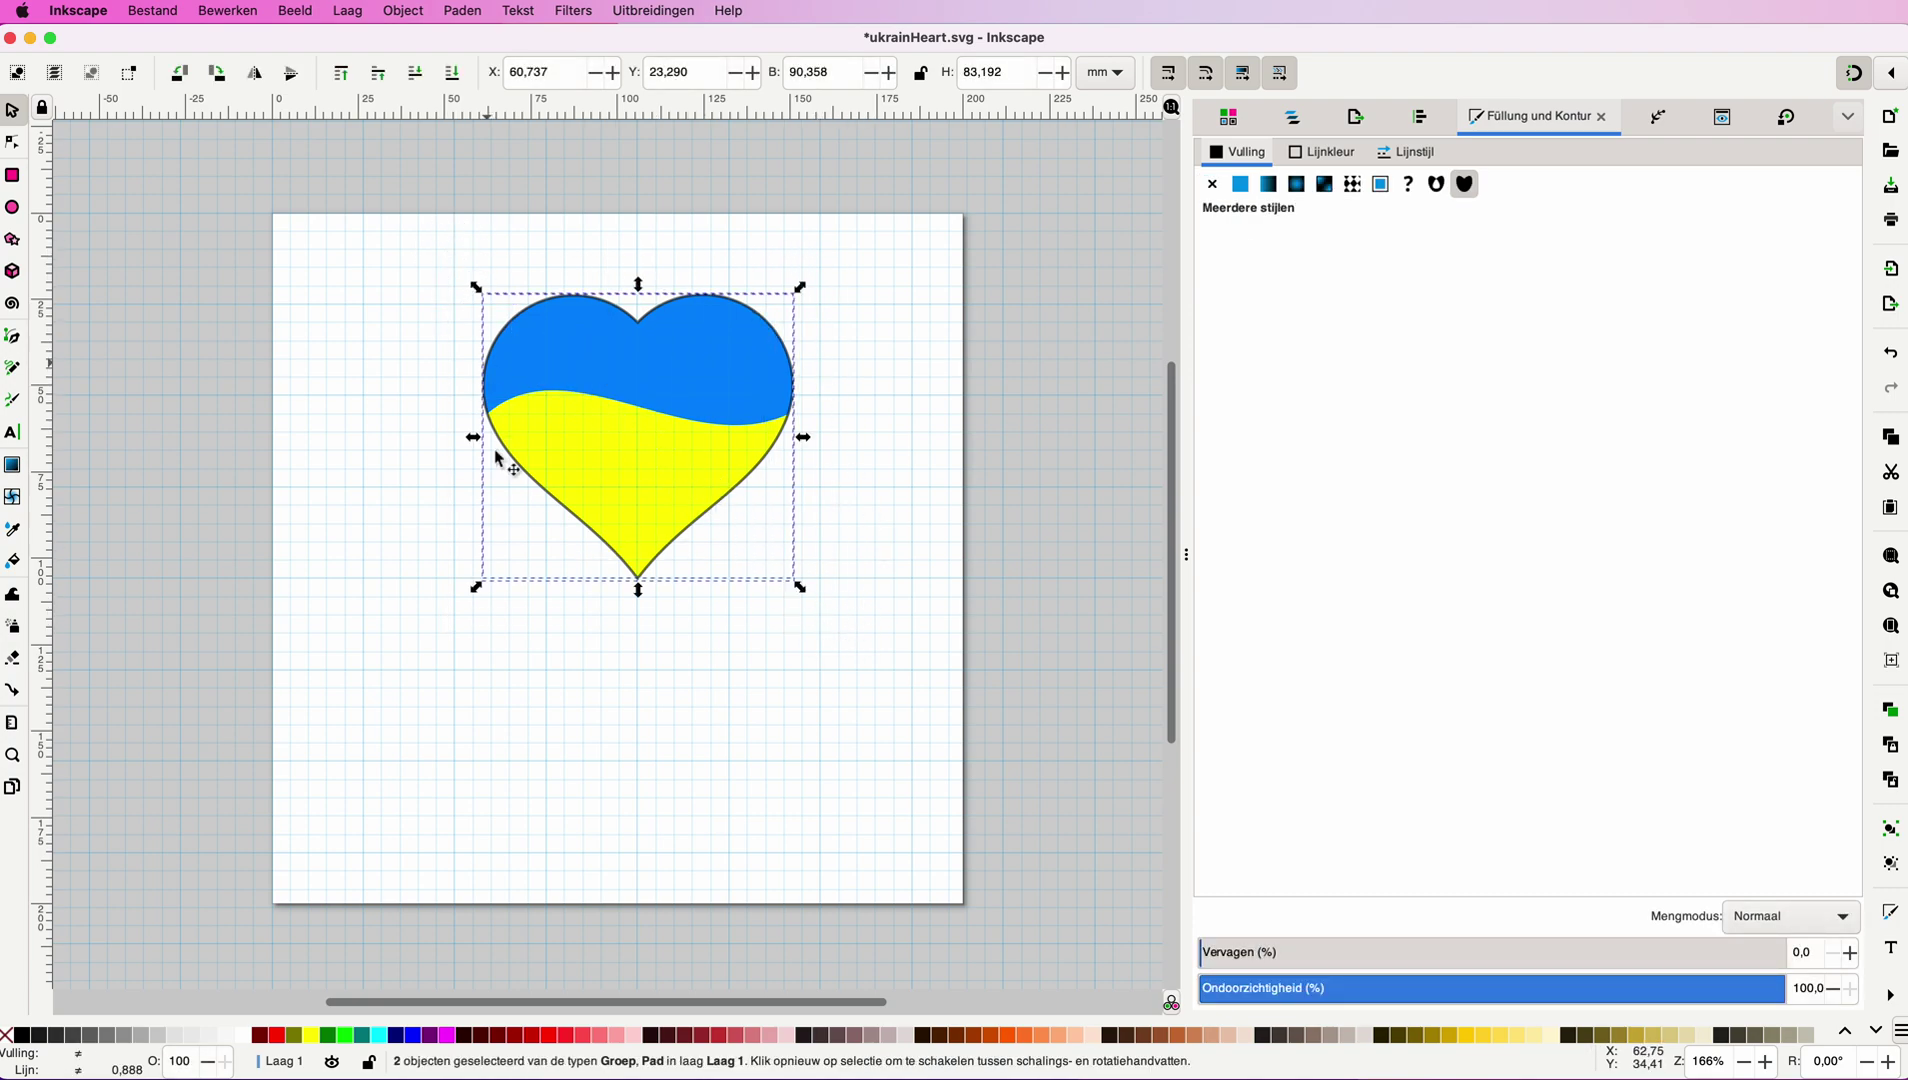
{"action": "left_click", "coordinate": [422, 19]}
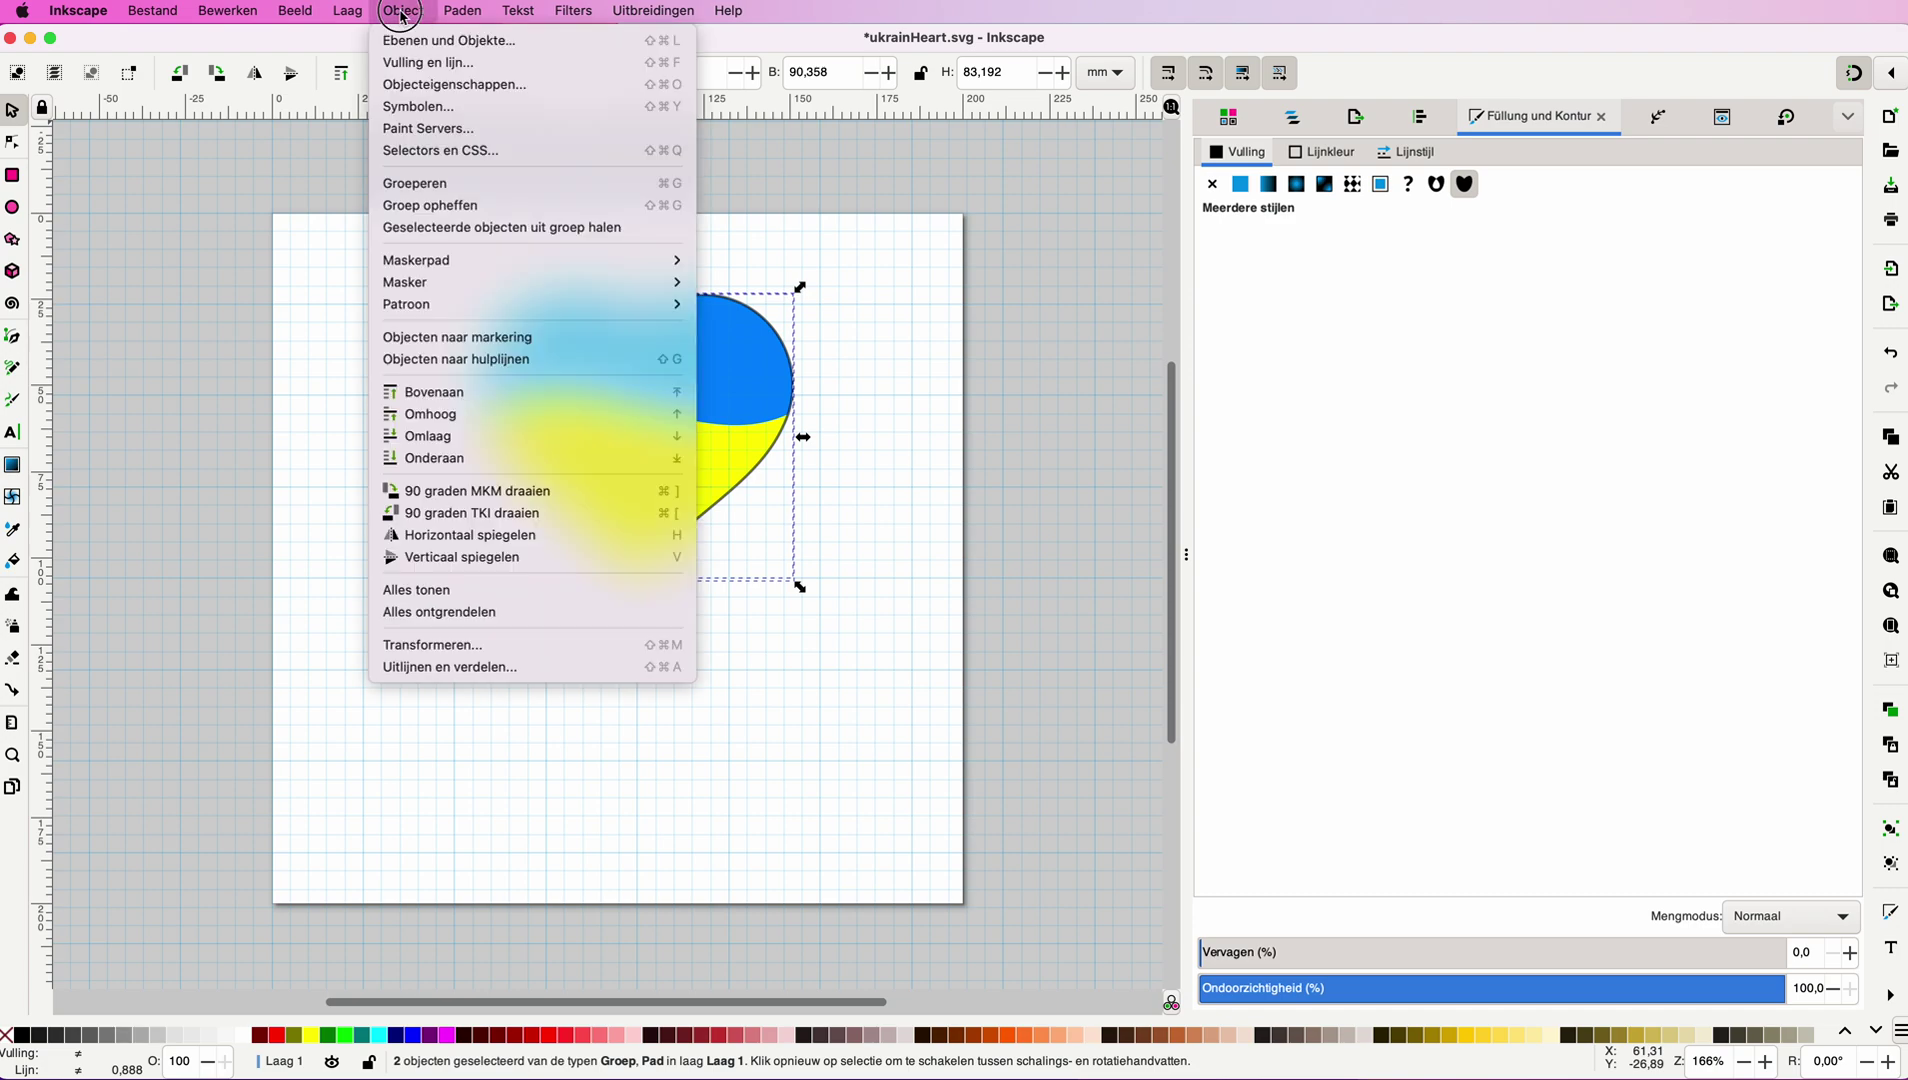
{"action": "left_click", "coordinate": [407, 184]}
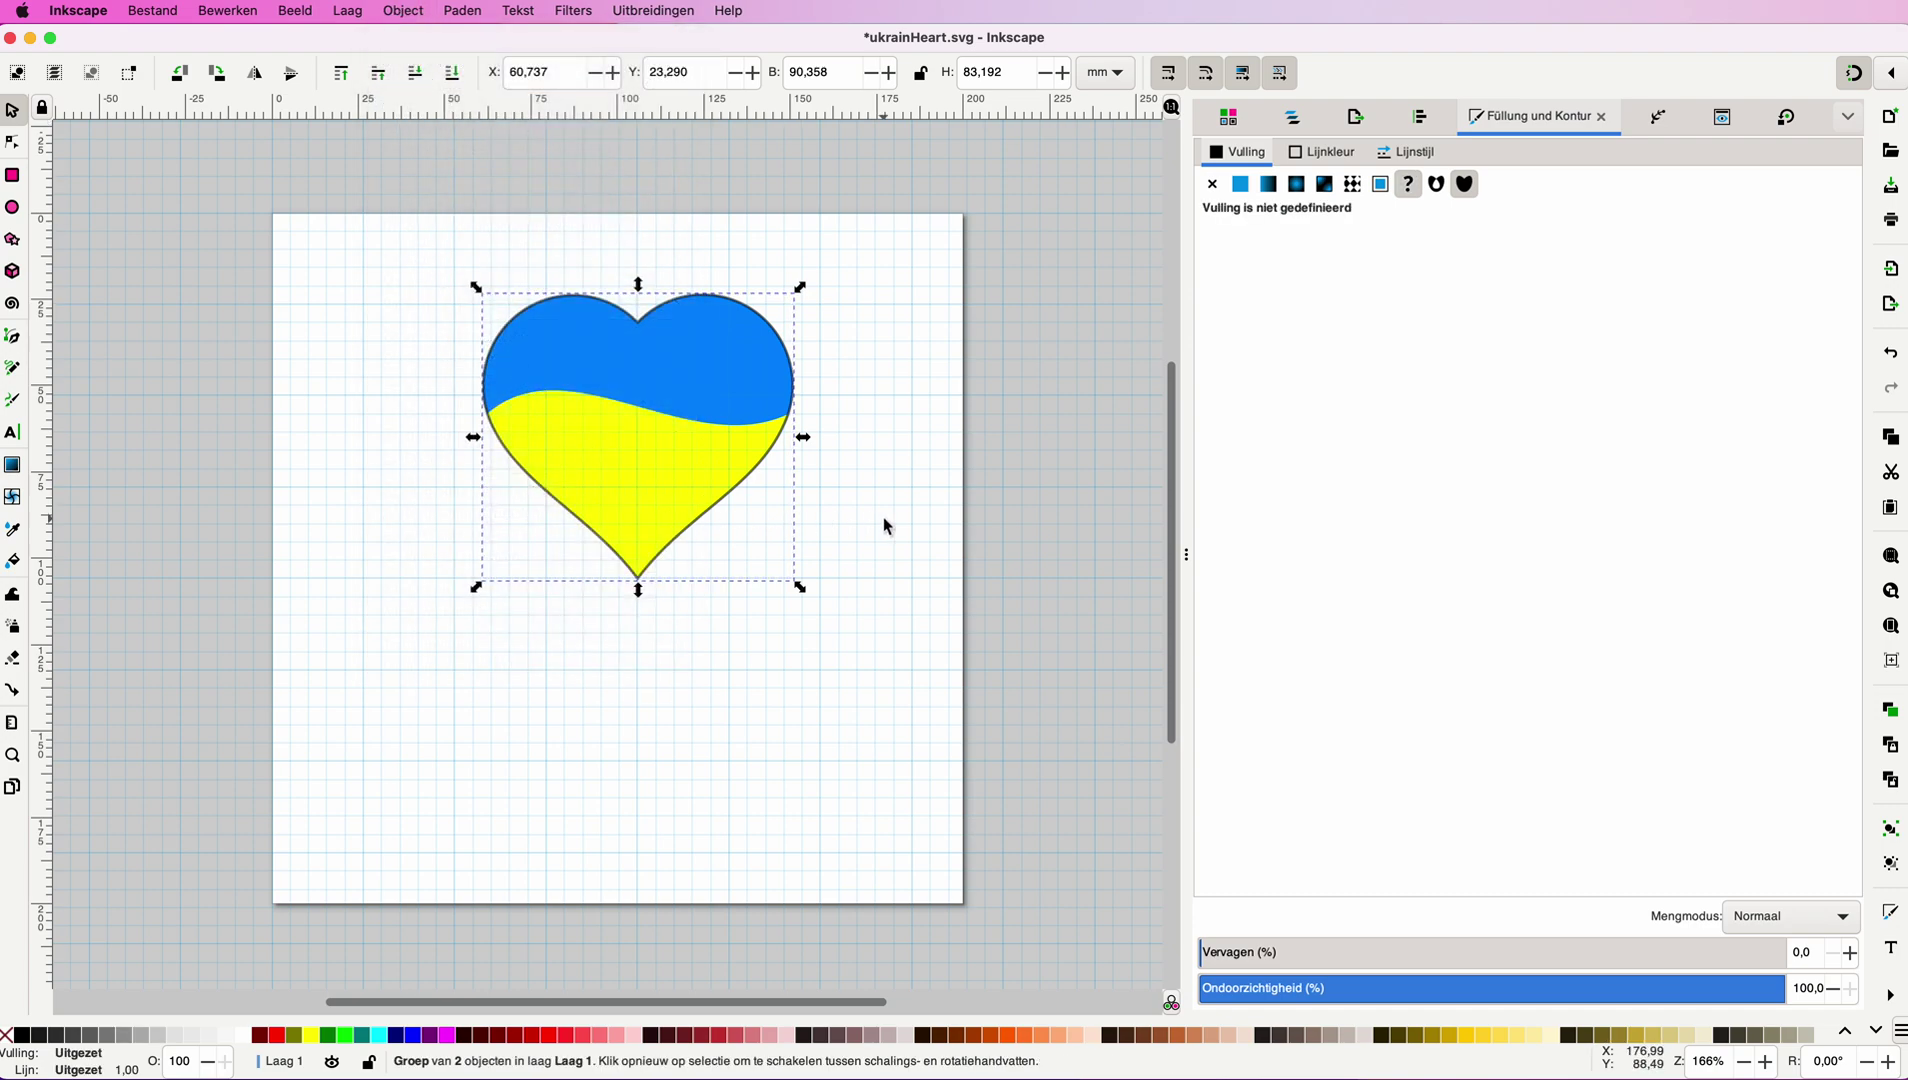
Test the new group by moving the heart towards the page's lower-left corner, and undo the move.
{"action": "left_click", "coordinate": [960, 564]}
{"action": "left_click", "coordinate": [700, 422]}
{"action": "left_click_drag", "start_coordinate": [707, 390], "coordinate": [431, 730]}
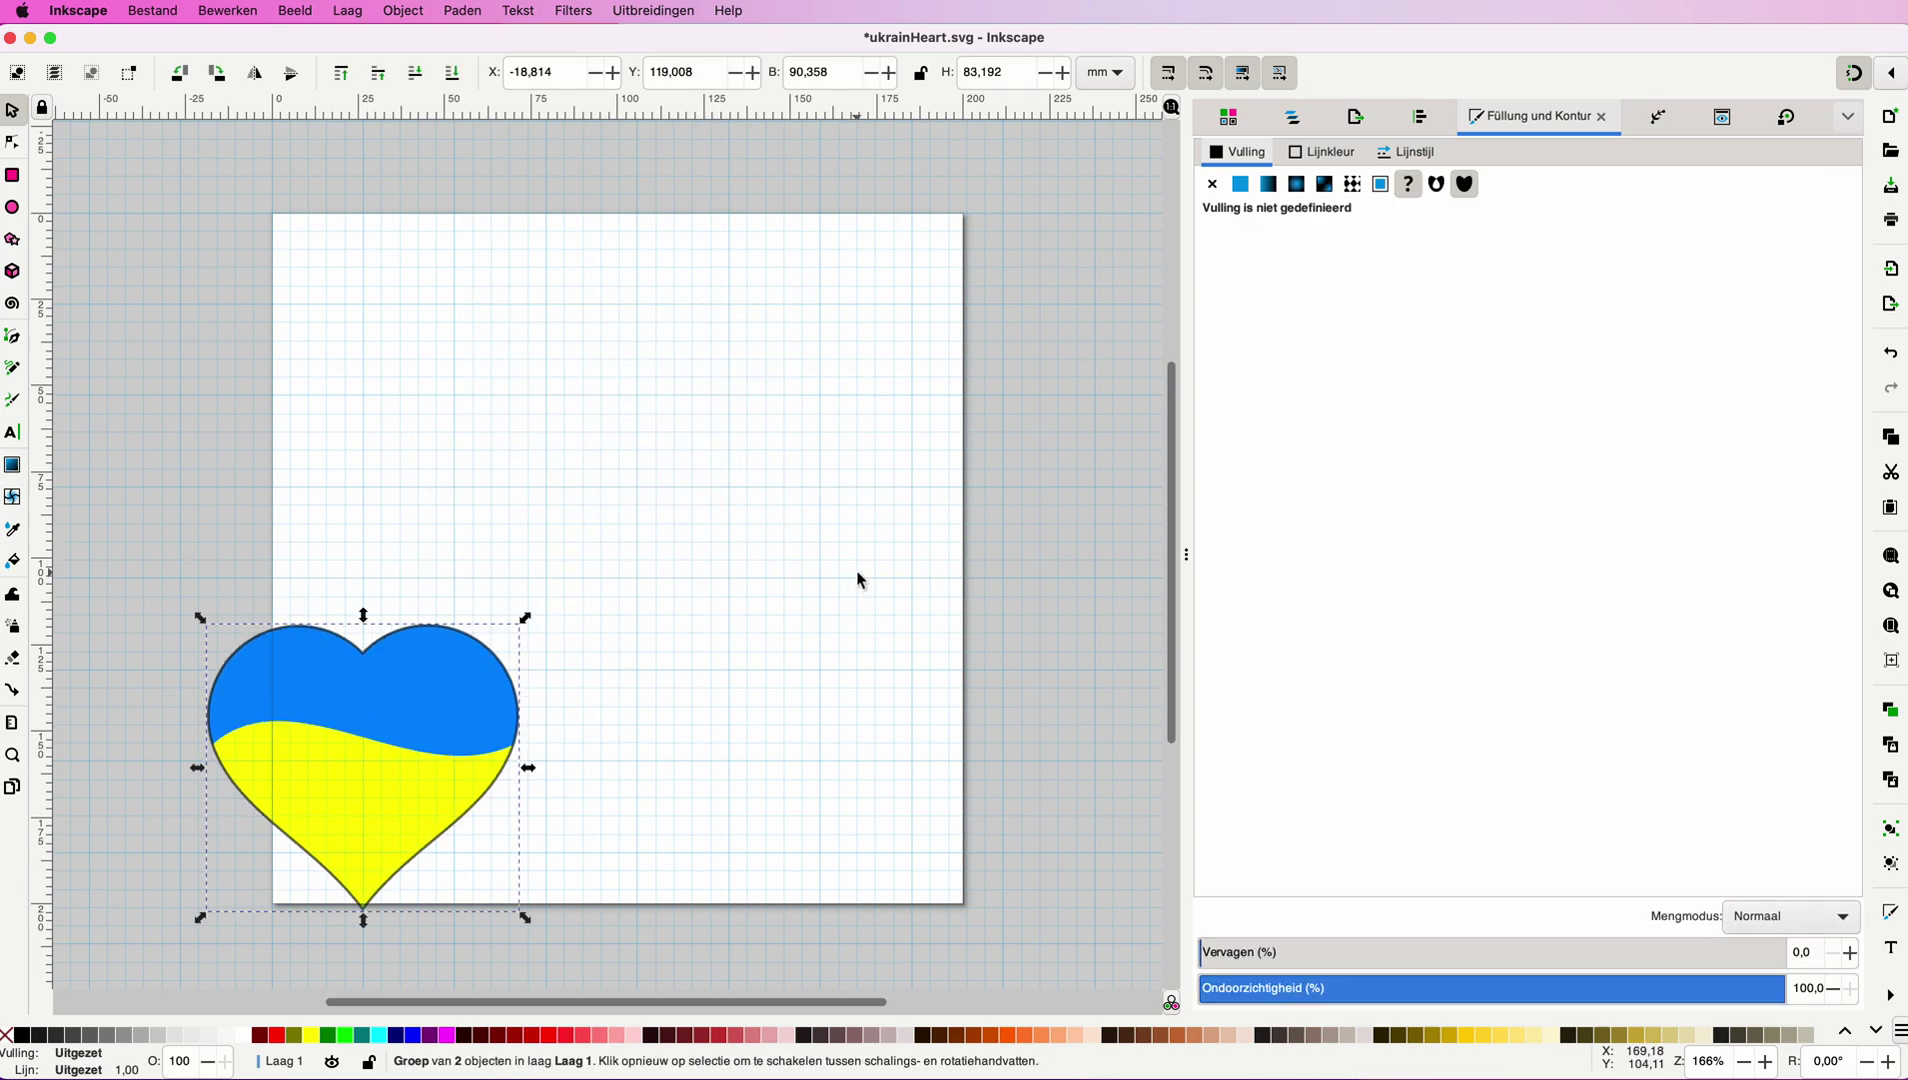
{"action": "key", "text": "ctrl+z"}
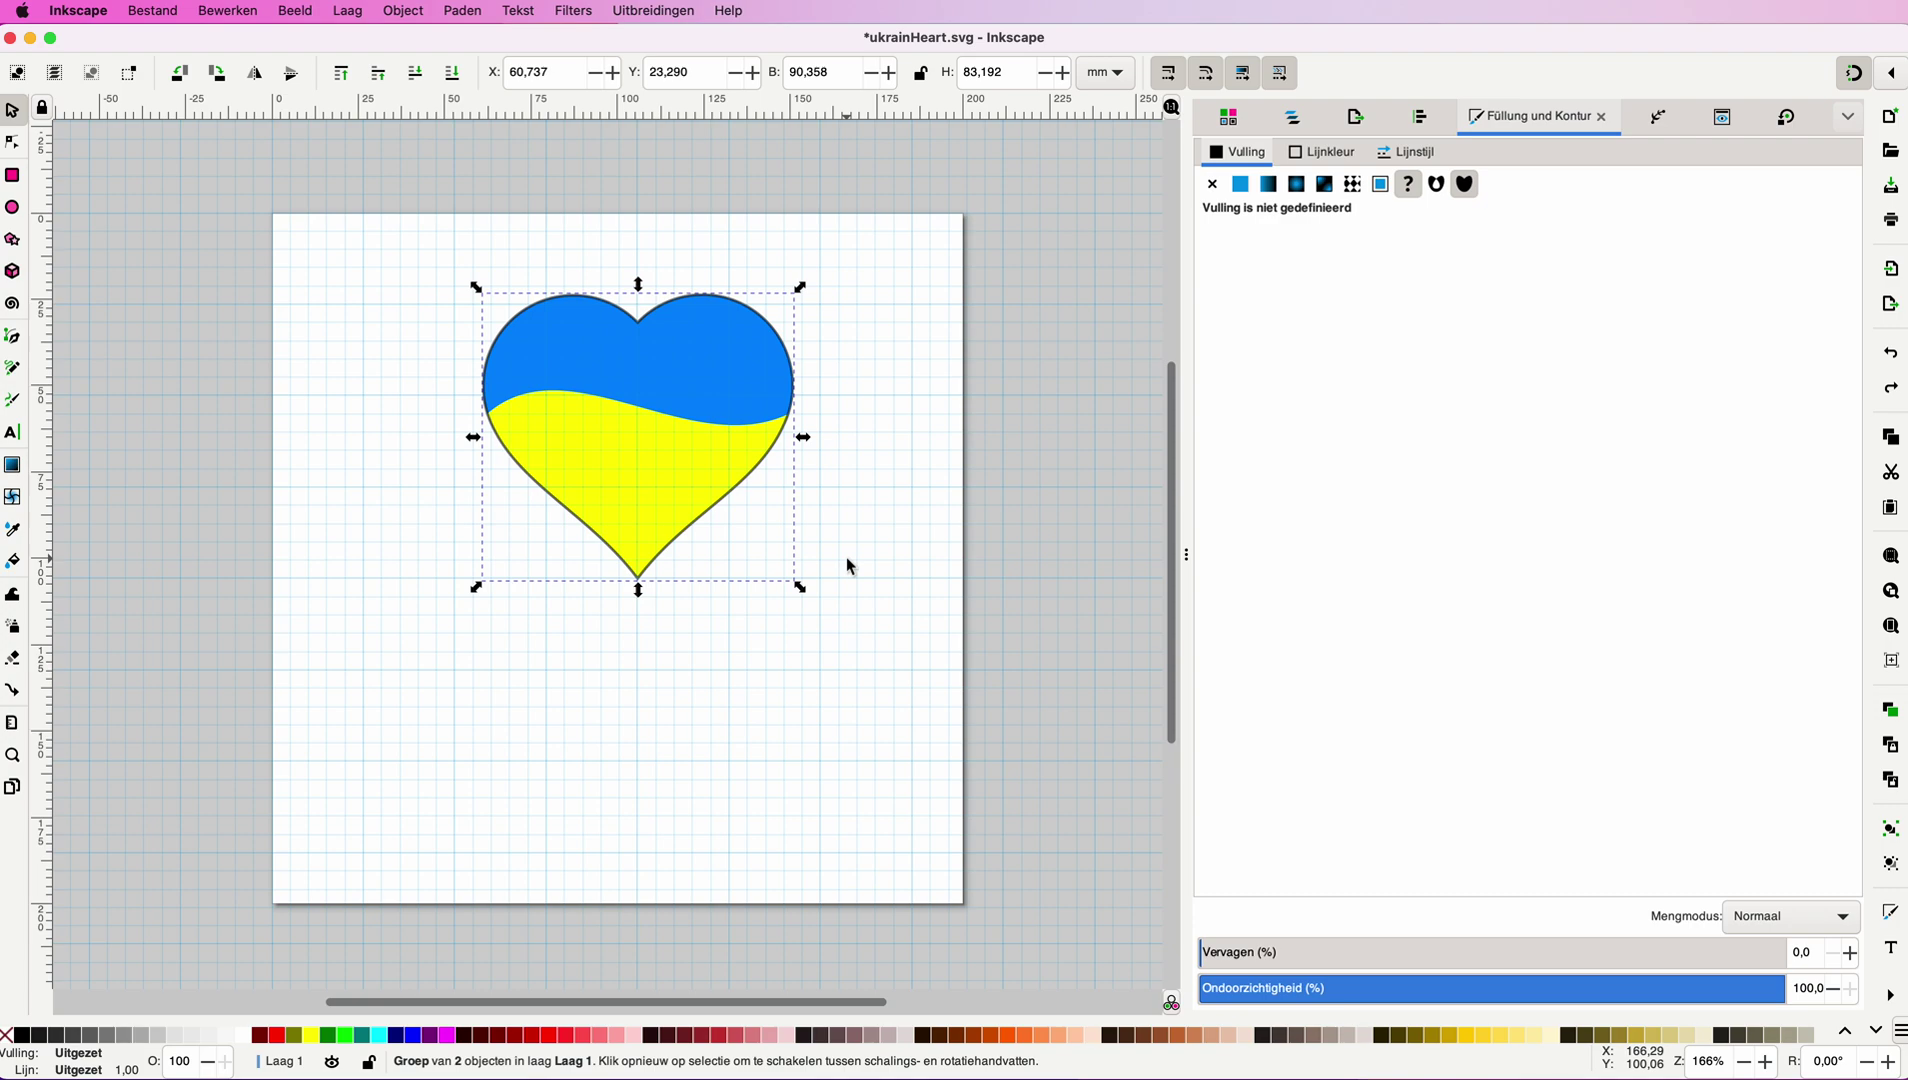
Try enlarging the grouped heart proportionally from its lower-right corner to about 124 mm wide, and undo the scaling.
{"action": "left_click", "coordinate": [803, 590]}
{"action": "left_click", "coordinate": [803, 591]}
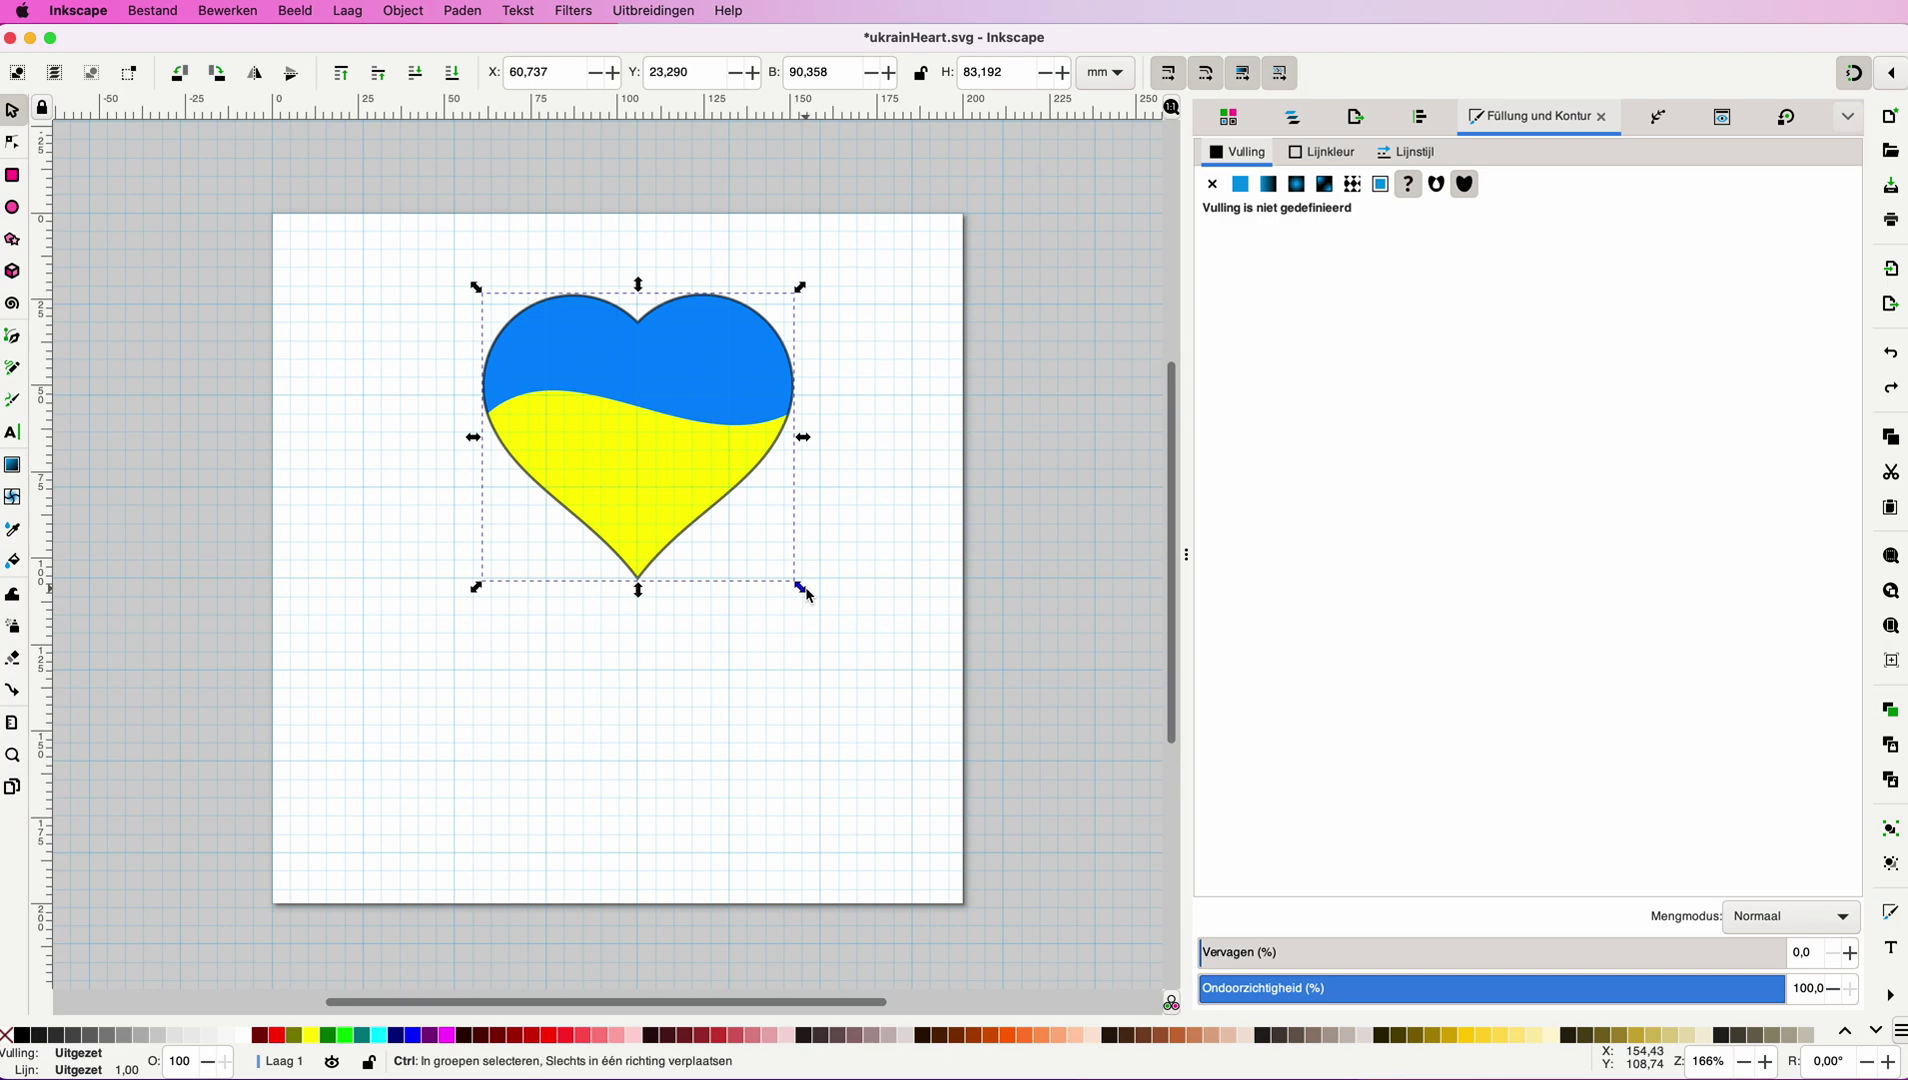
{"action": "left_click_drag", "start_coordinate": [806, 593], "coordinate": [922, 792]}
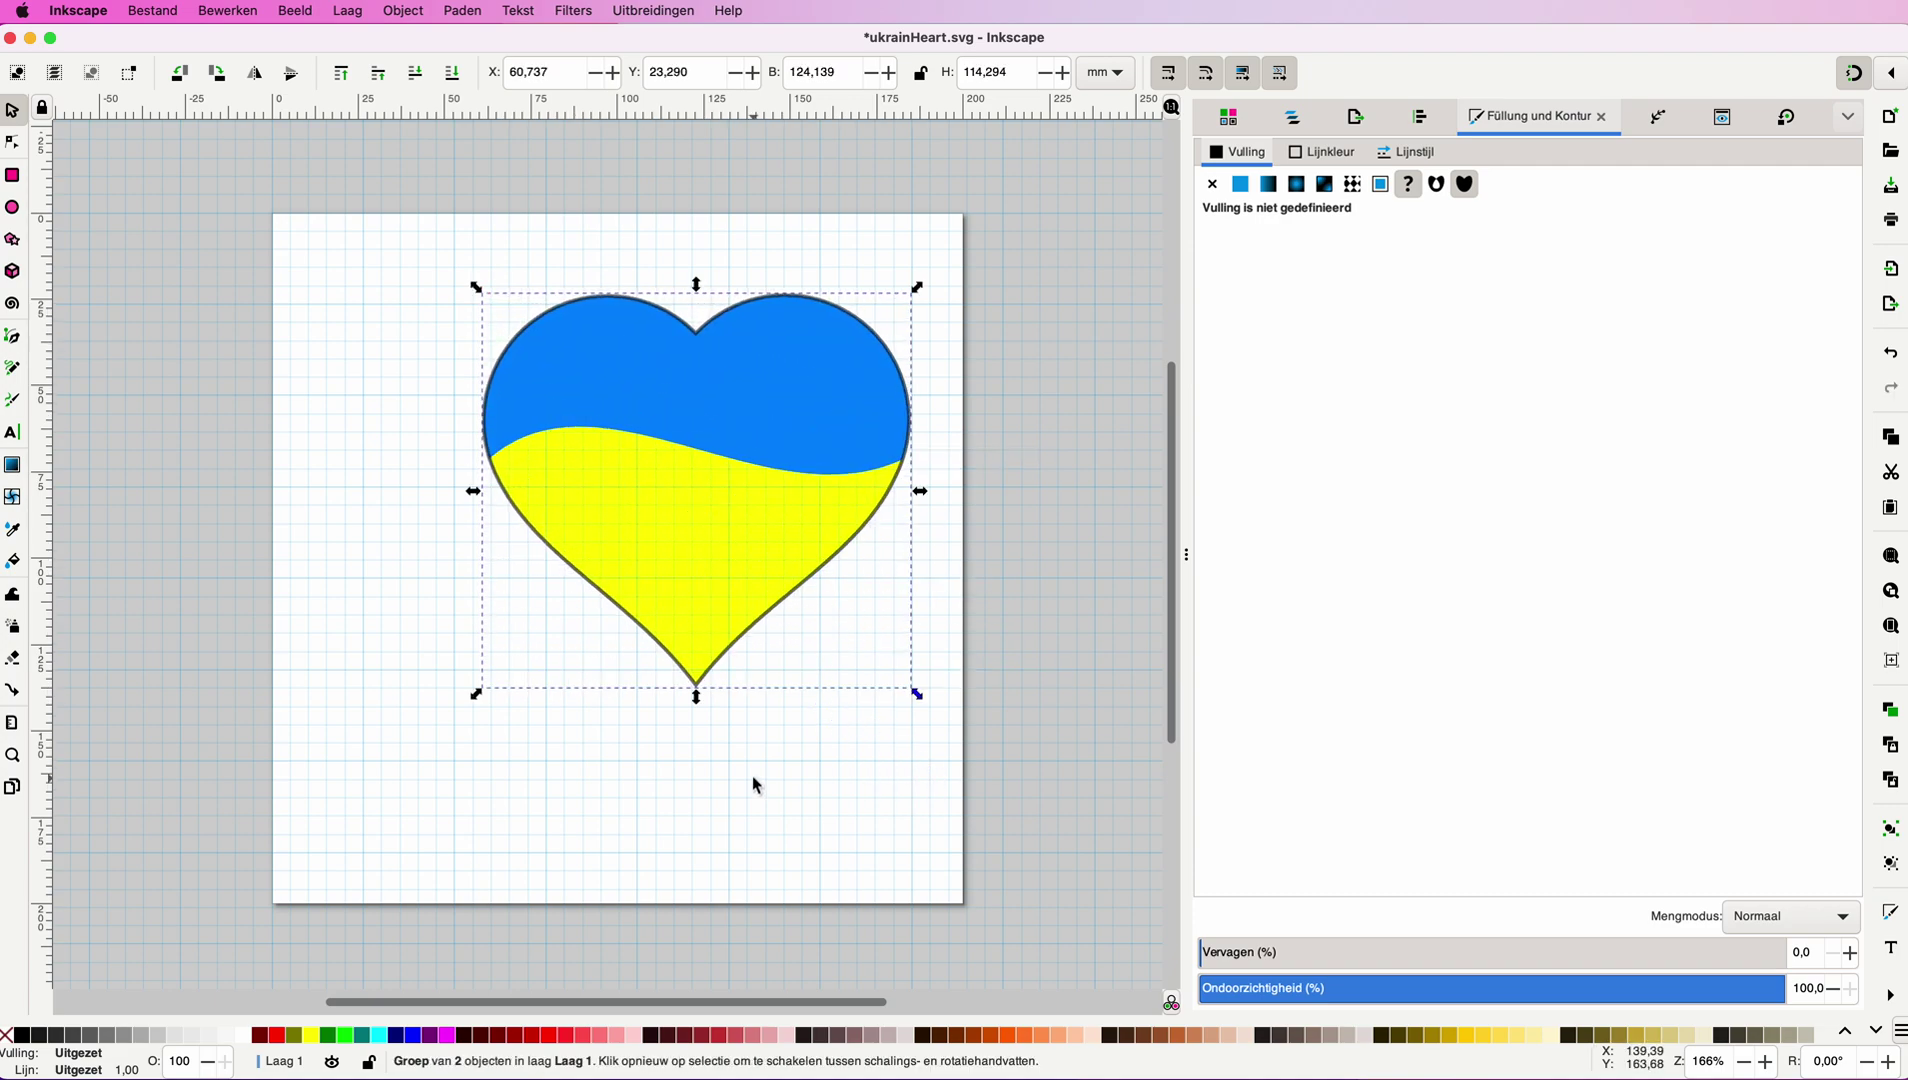
{"action": "key", "text": "ctrl+z"}
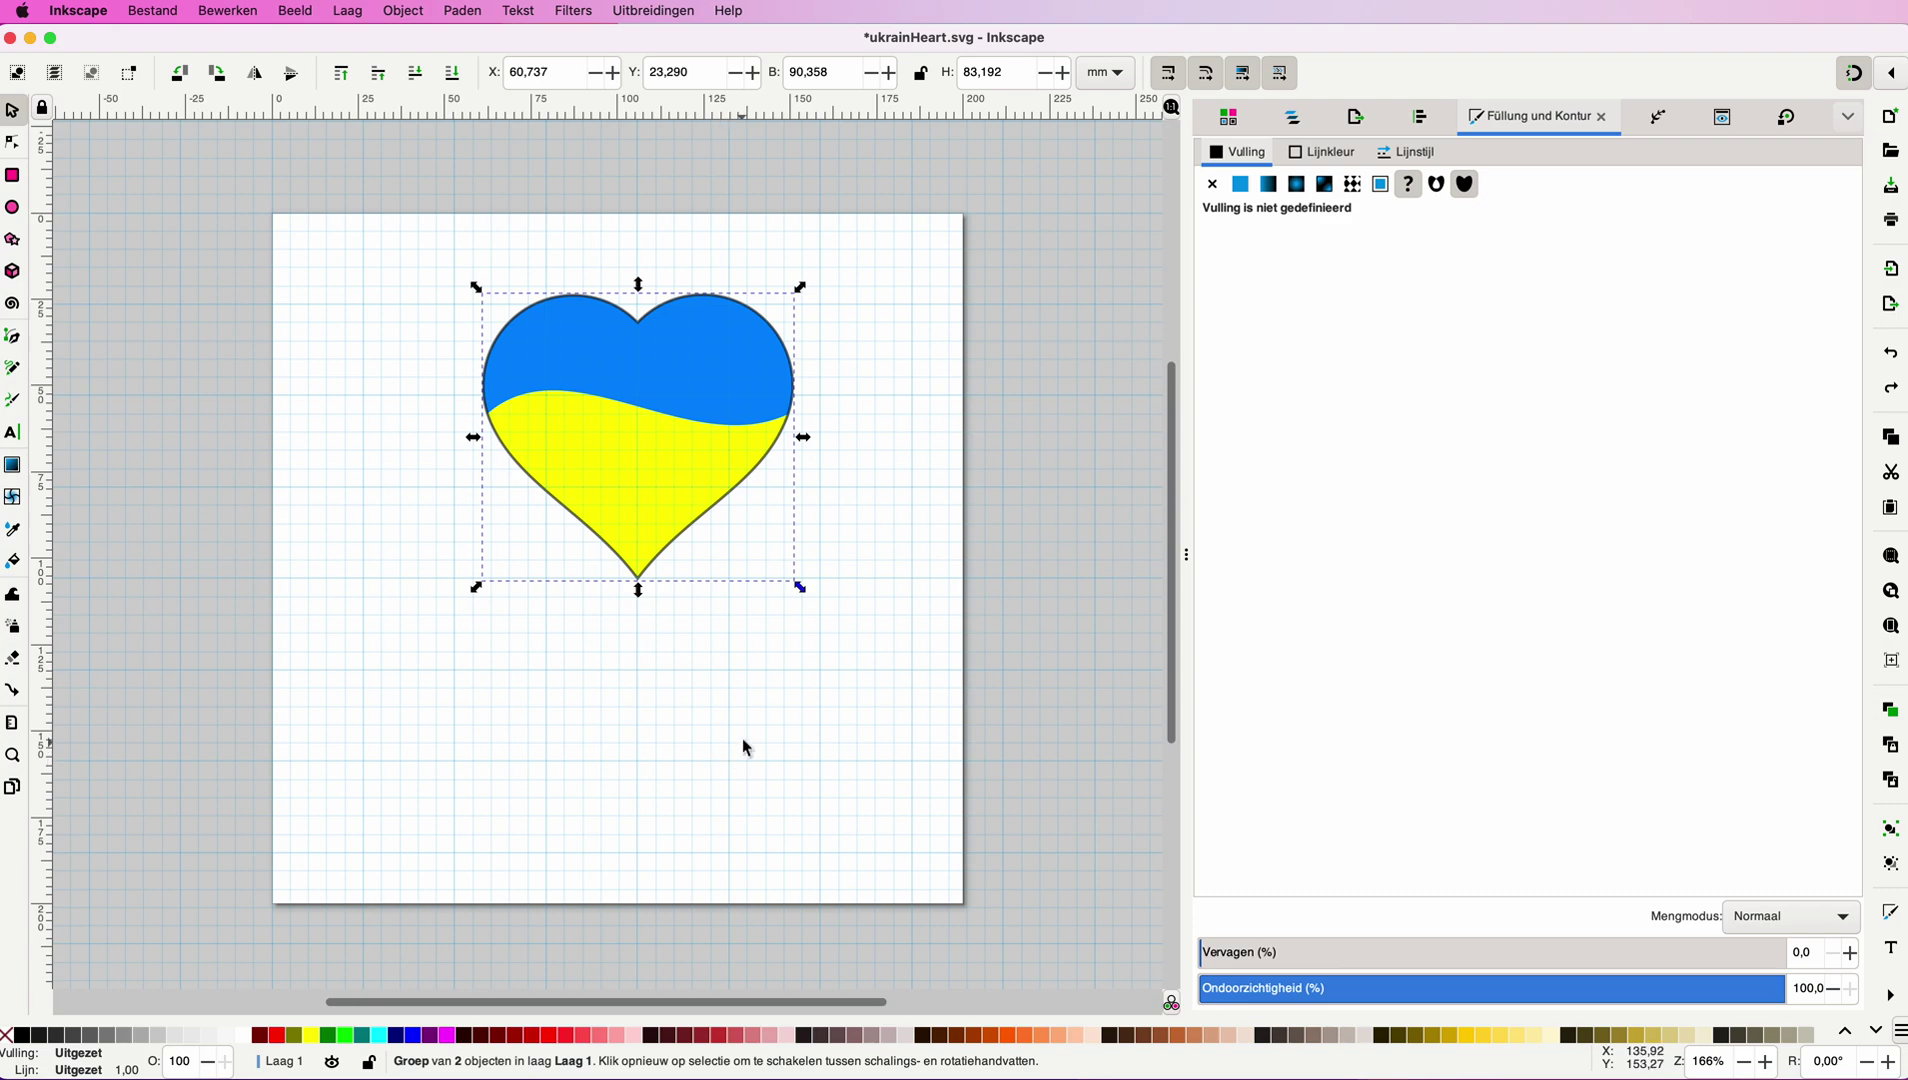
Scale the grouped heart down proportionally about its centre to about 42 mm wide.
{"action": "left_click", "coordinate": [688, 500]}
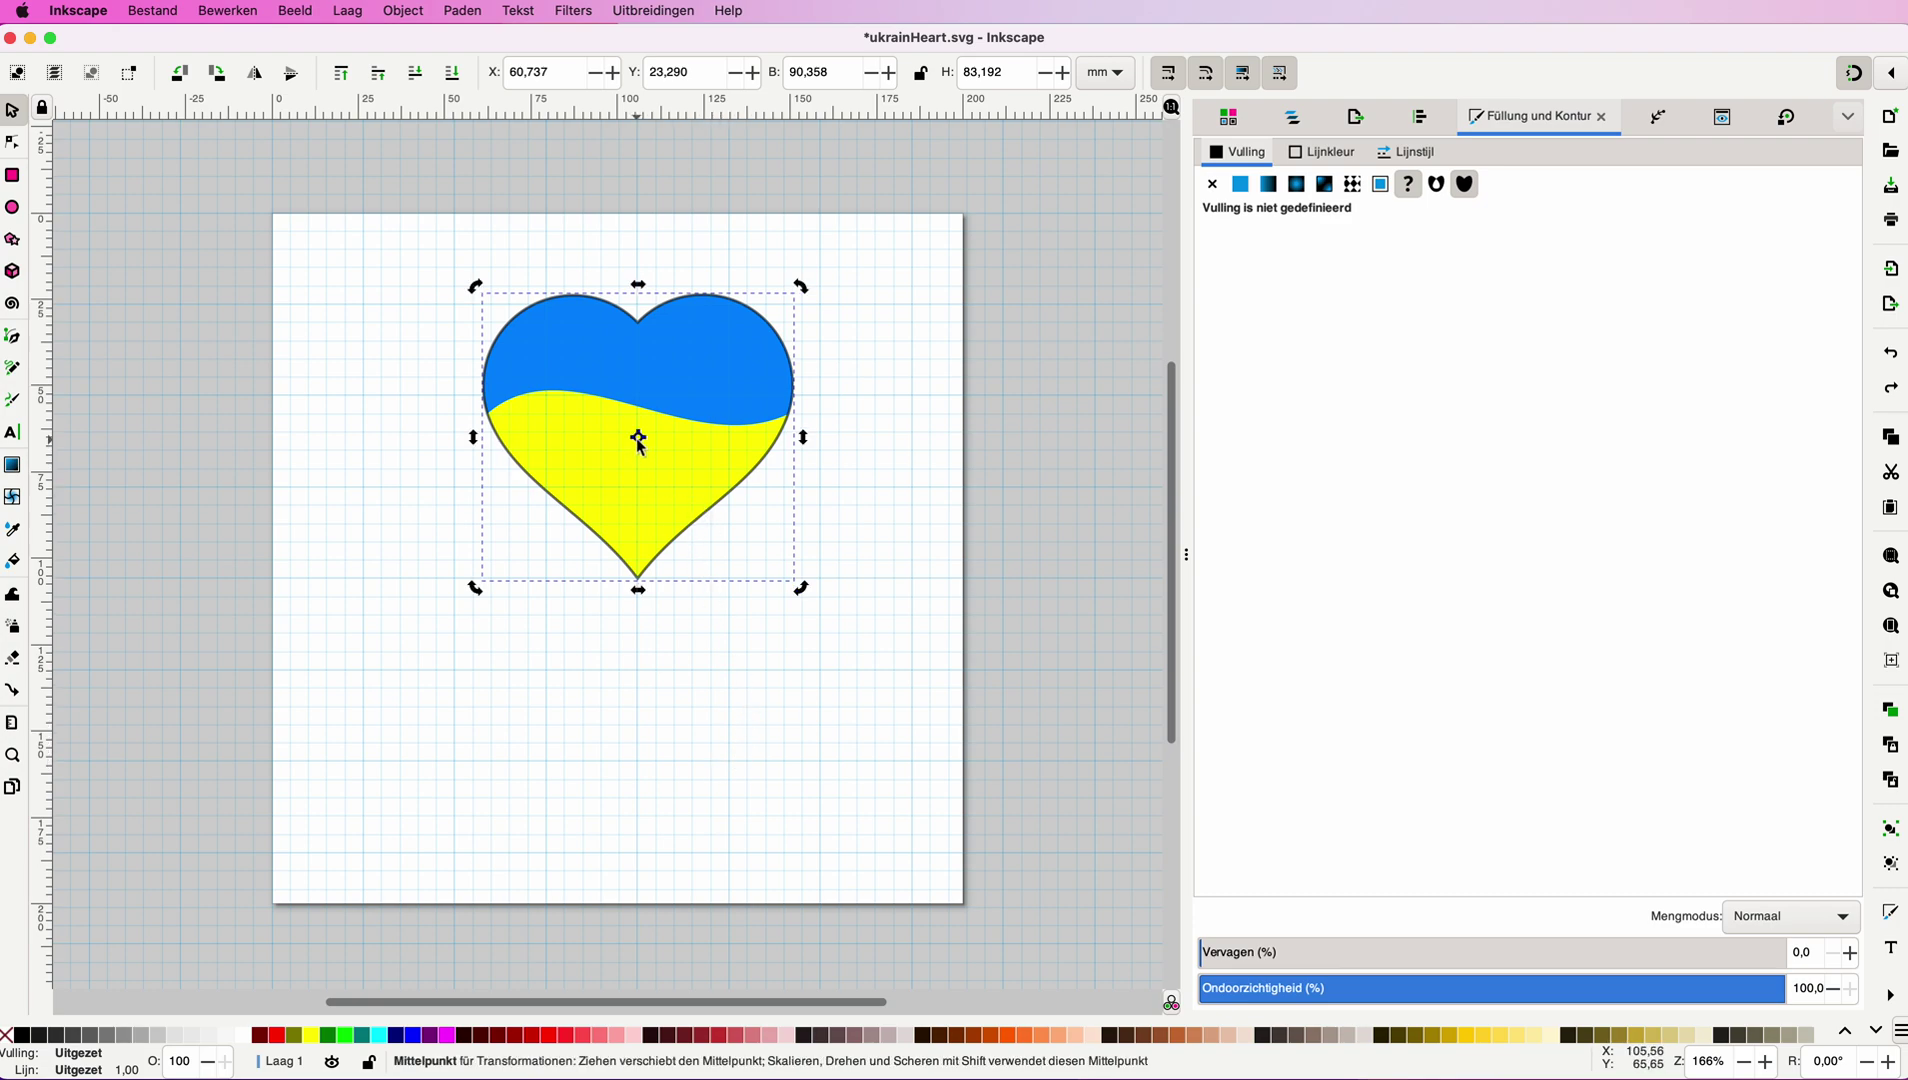
{"action": "left_click", "coordinate": [664, 476]}
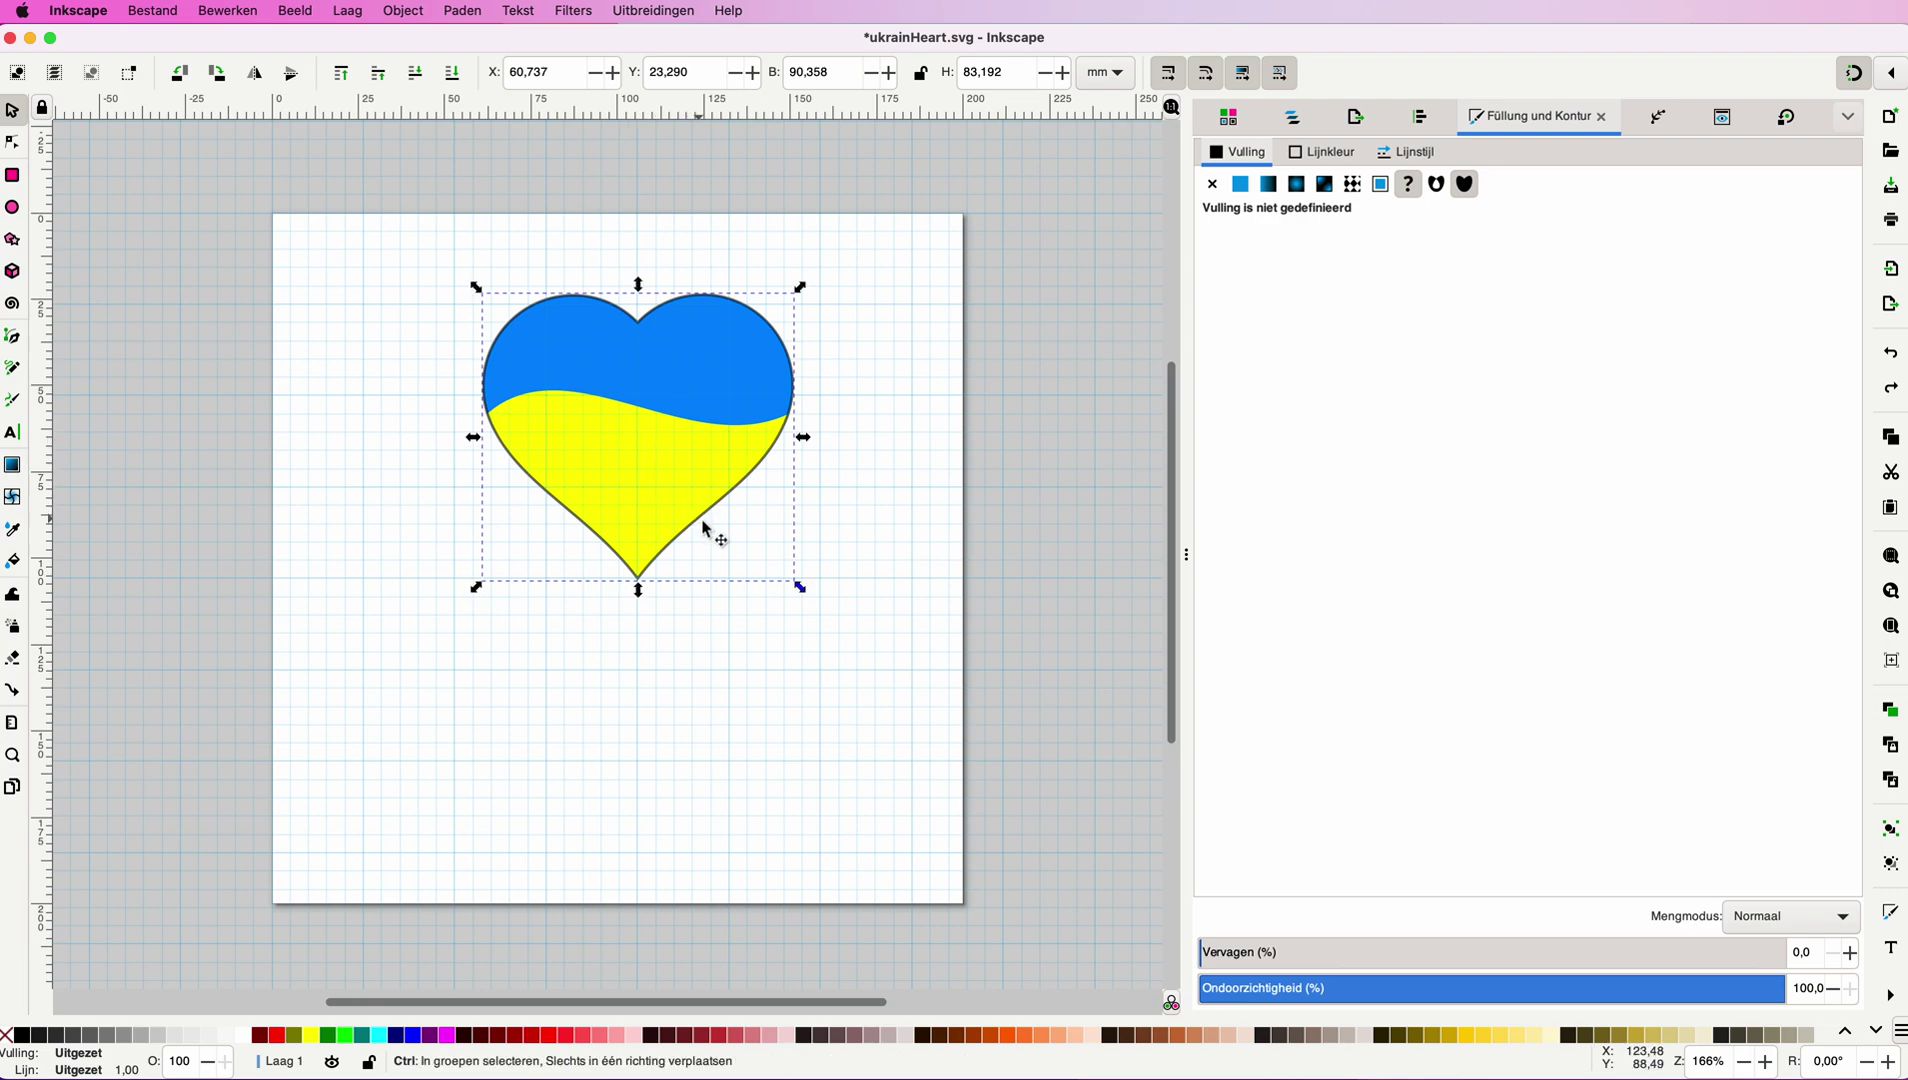
{"action": "left_click_drag", "start_coordinate": [802, 592], "coordinate": [716, 511]}
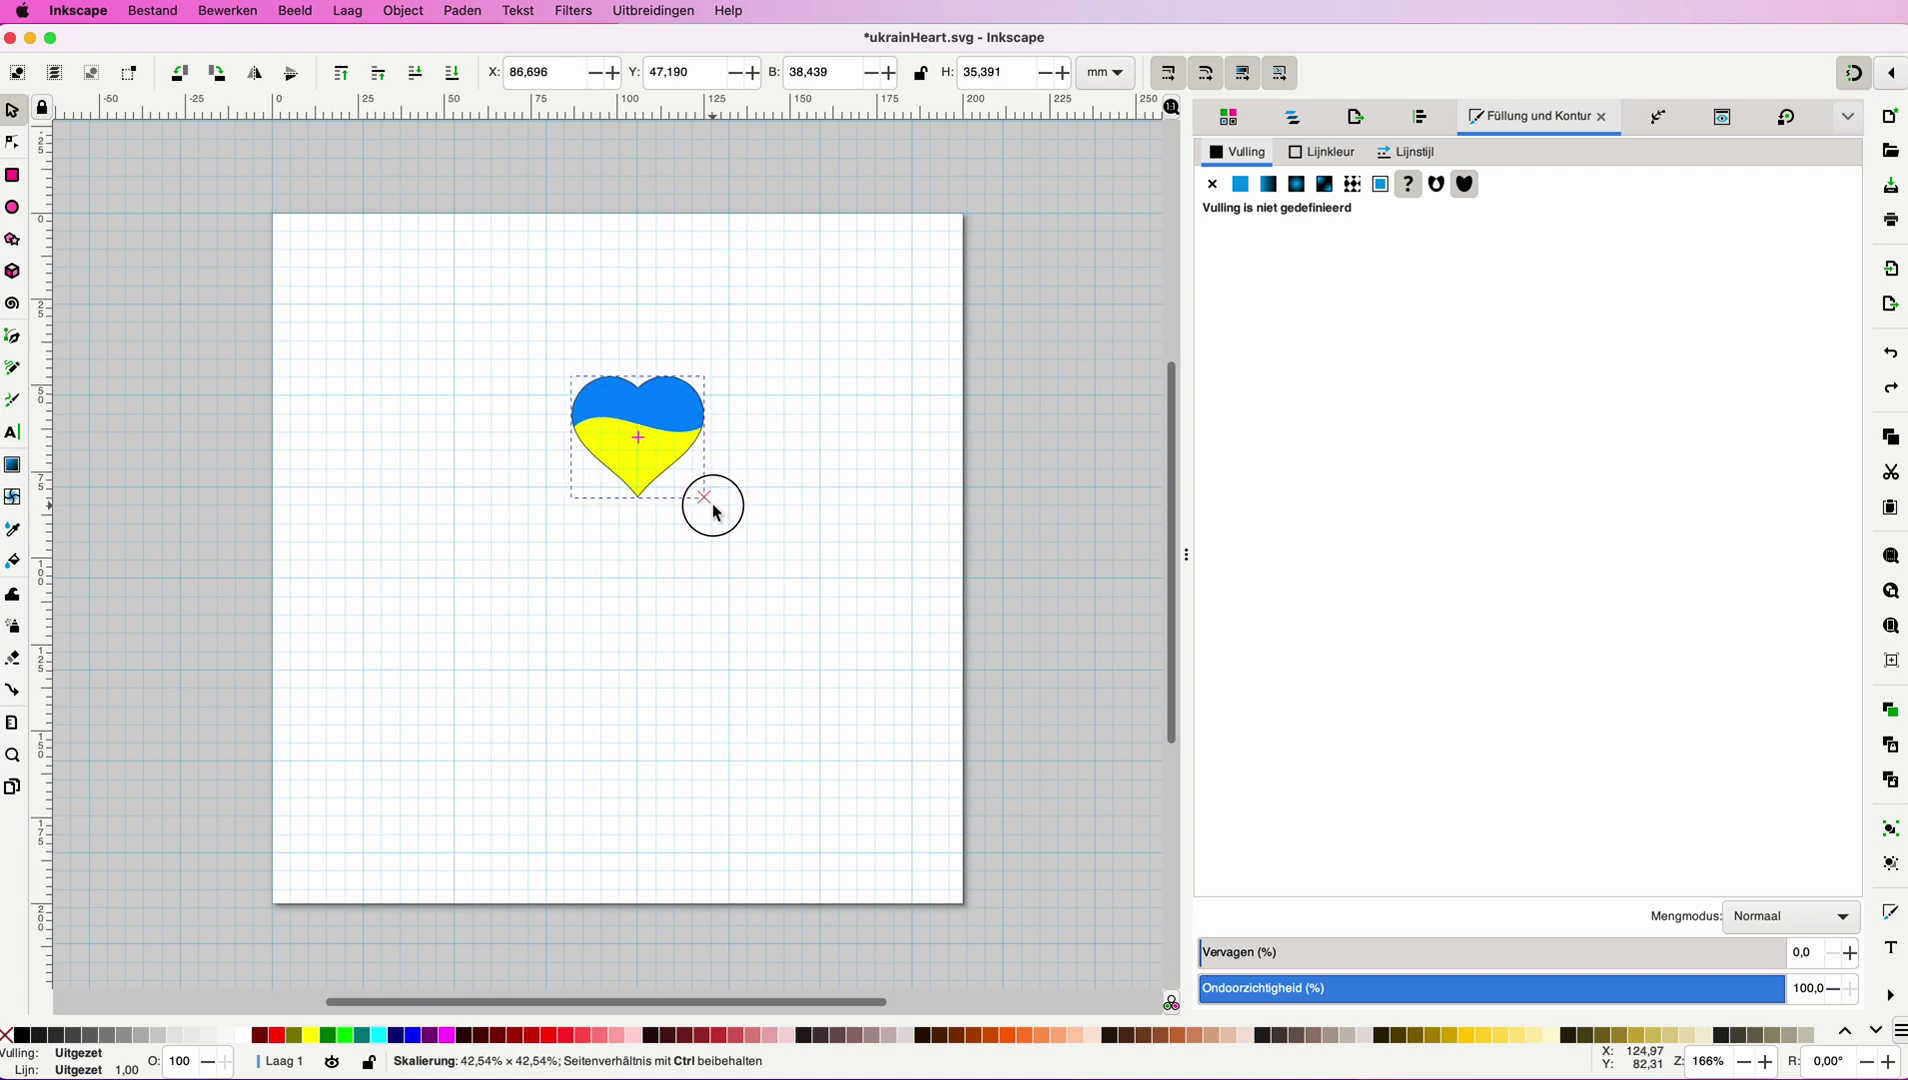
{"action": "left_click_drag", "start_coordinate": [713, 504], "coordinate": [719, 516]}
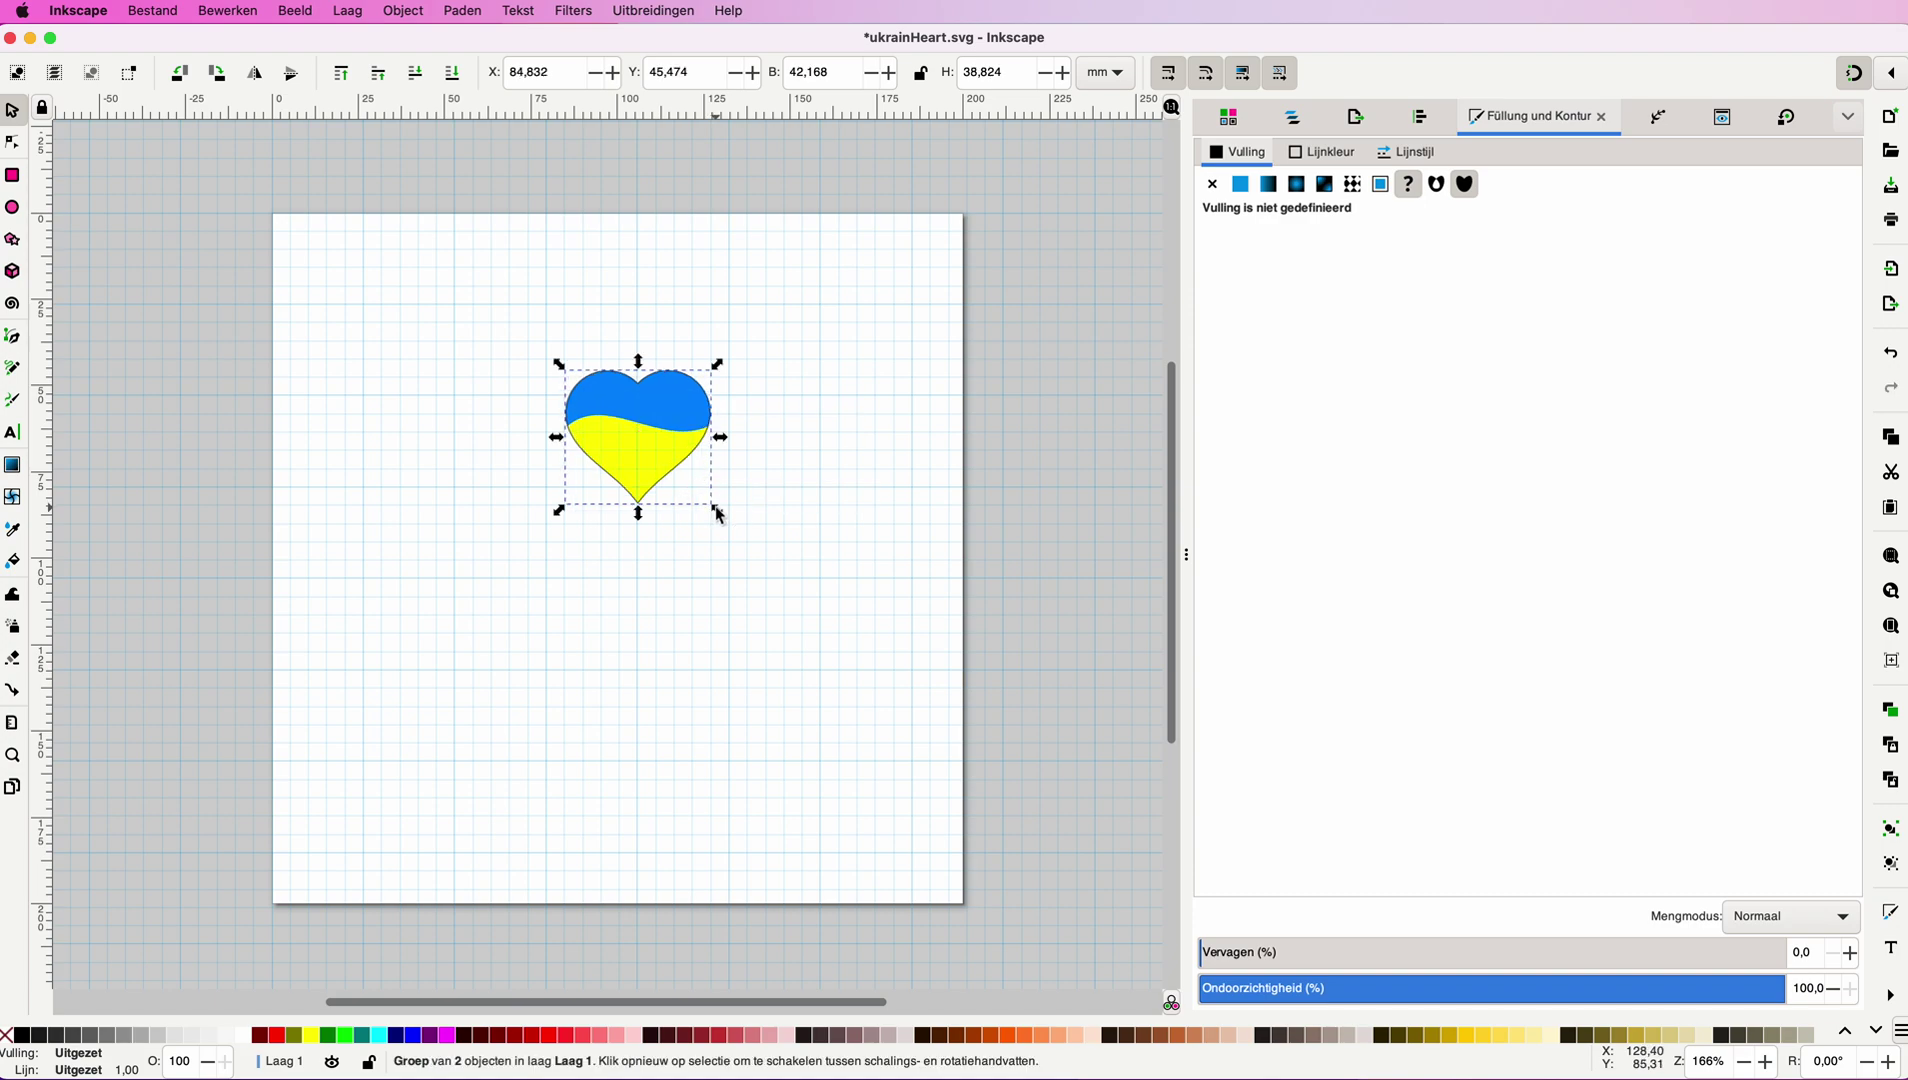
{"action": "left_click", "coordinate": [802, 553]}
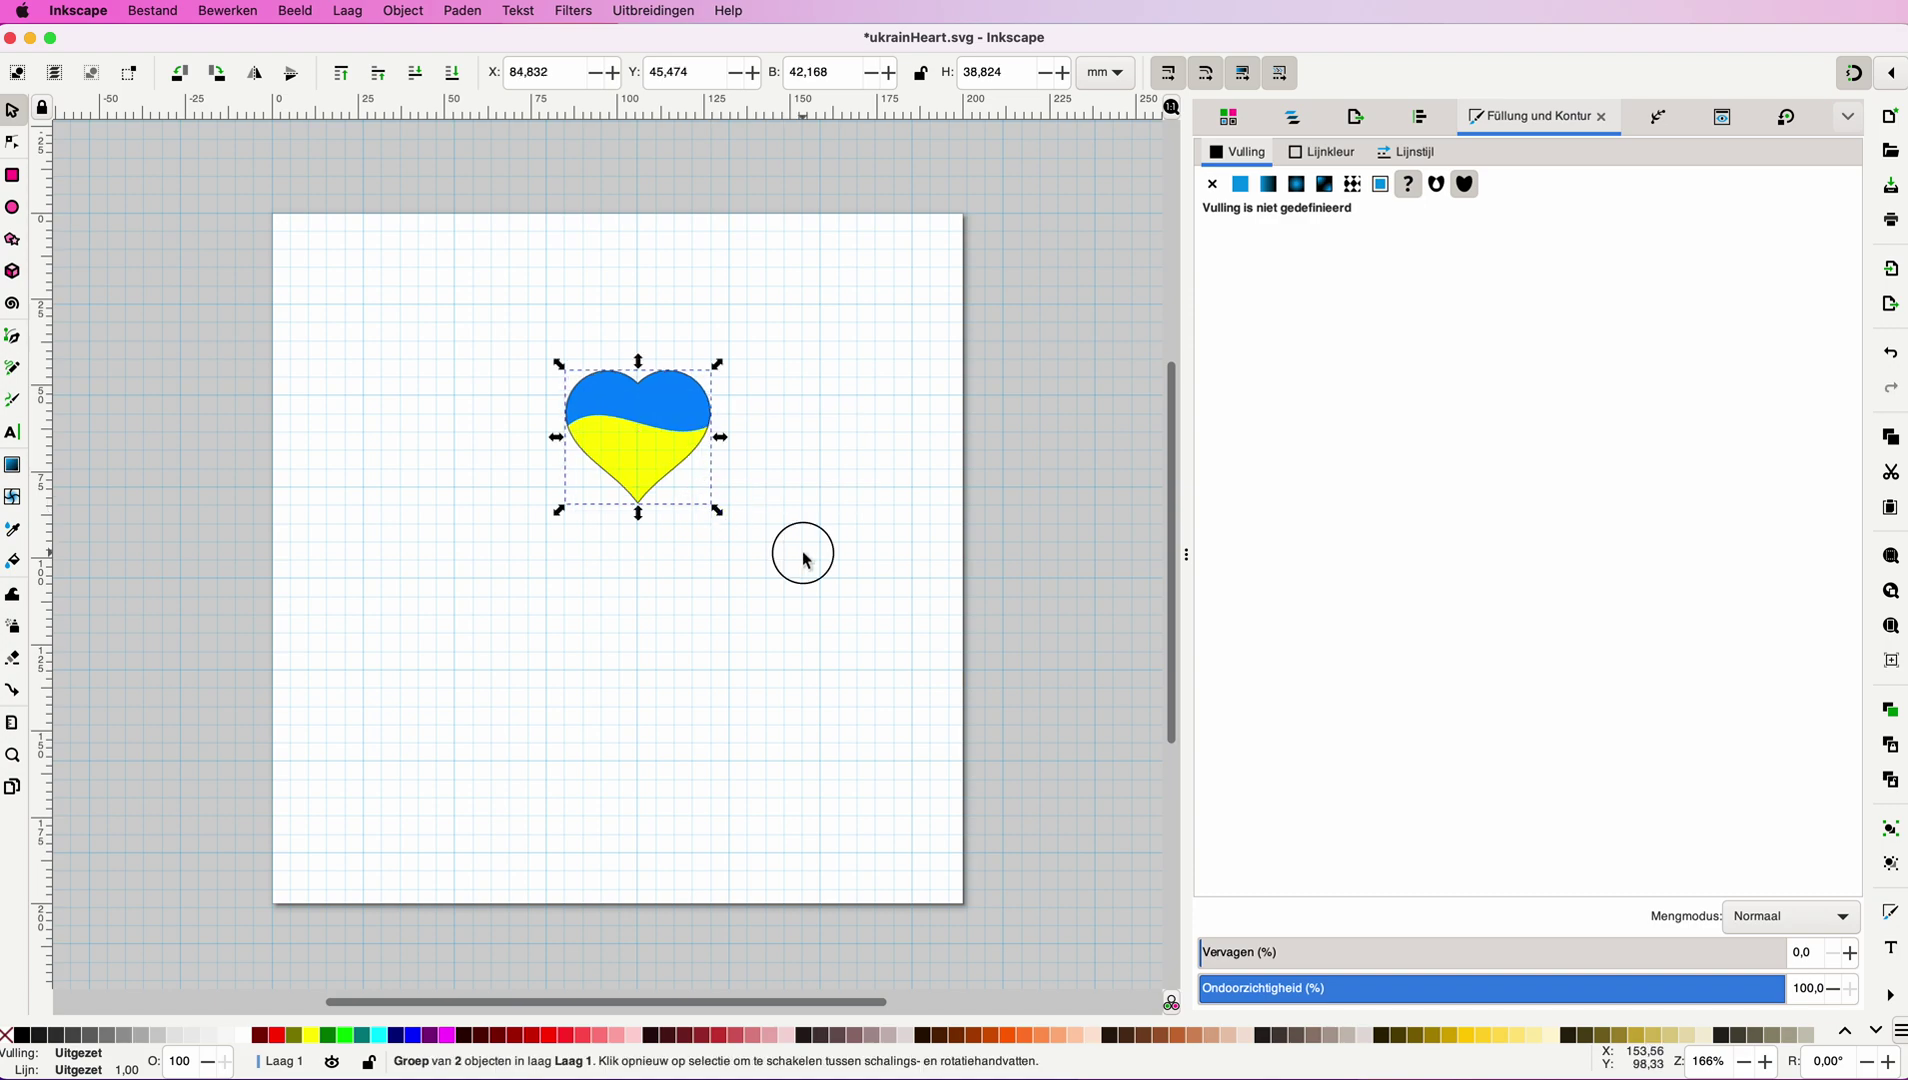
Move the small heart straight up near the page's upper edge and nudge it vertically to Y 5,141 mm.
{"action": "left_click", "coordinate": [664, 472]}
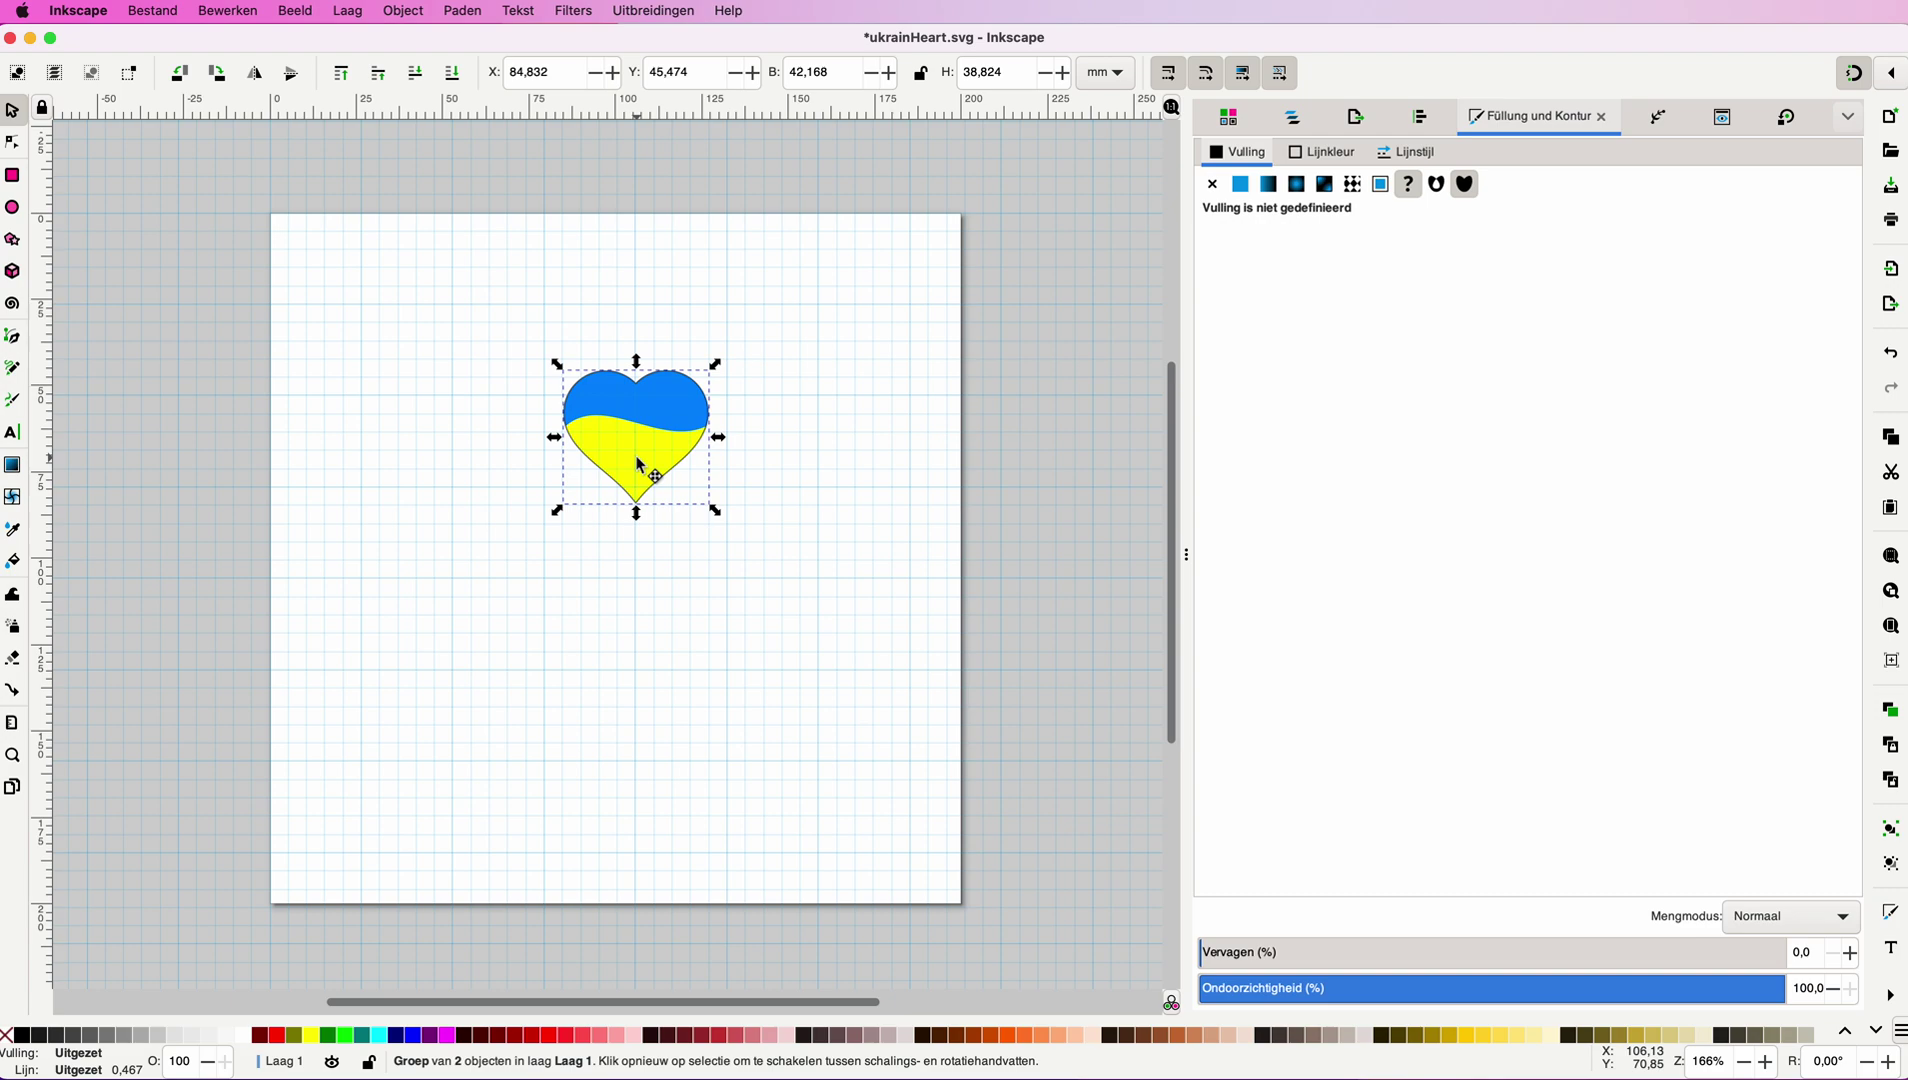
{"action": "left_click_drag", "start_coordinate": [641, 465], "coordinate": [638, 338]}
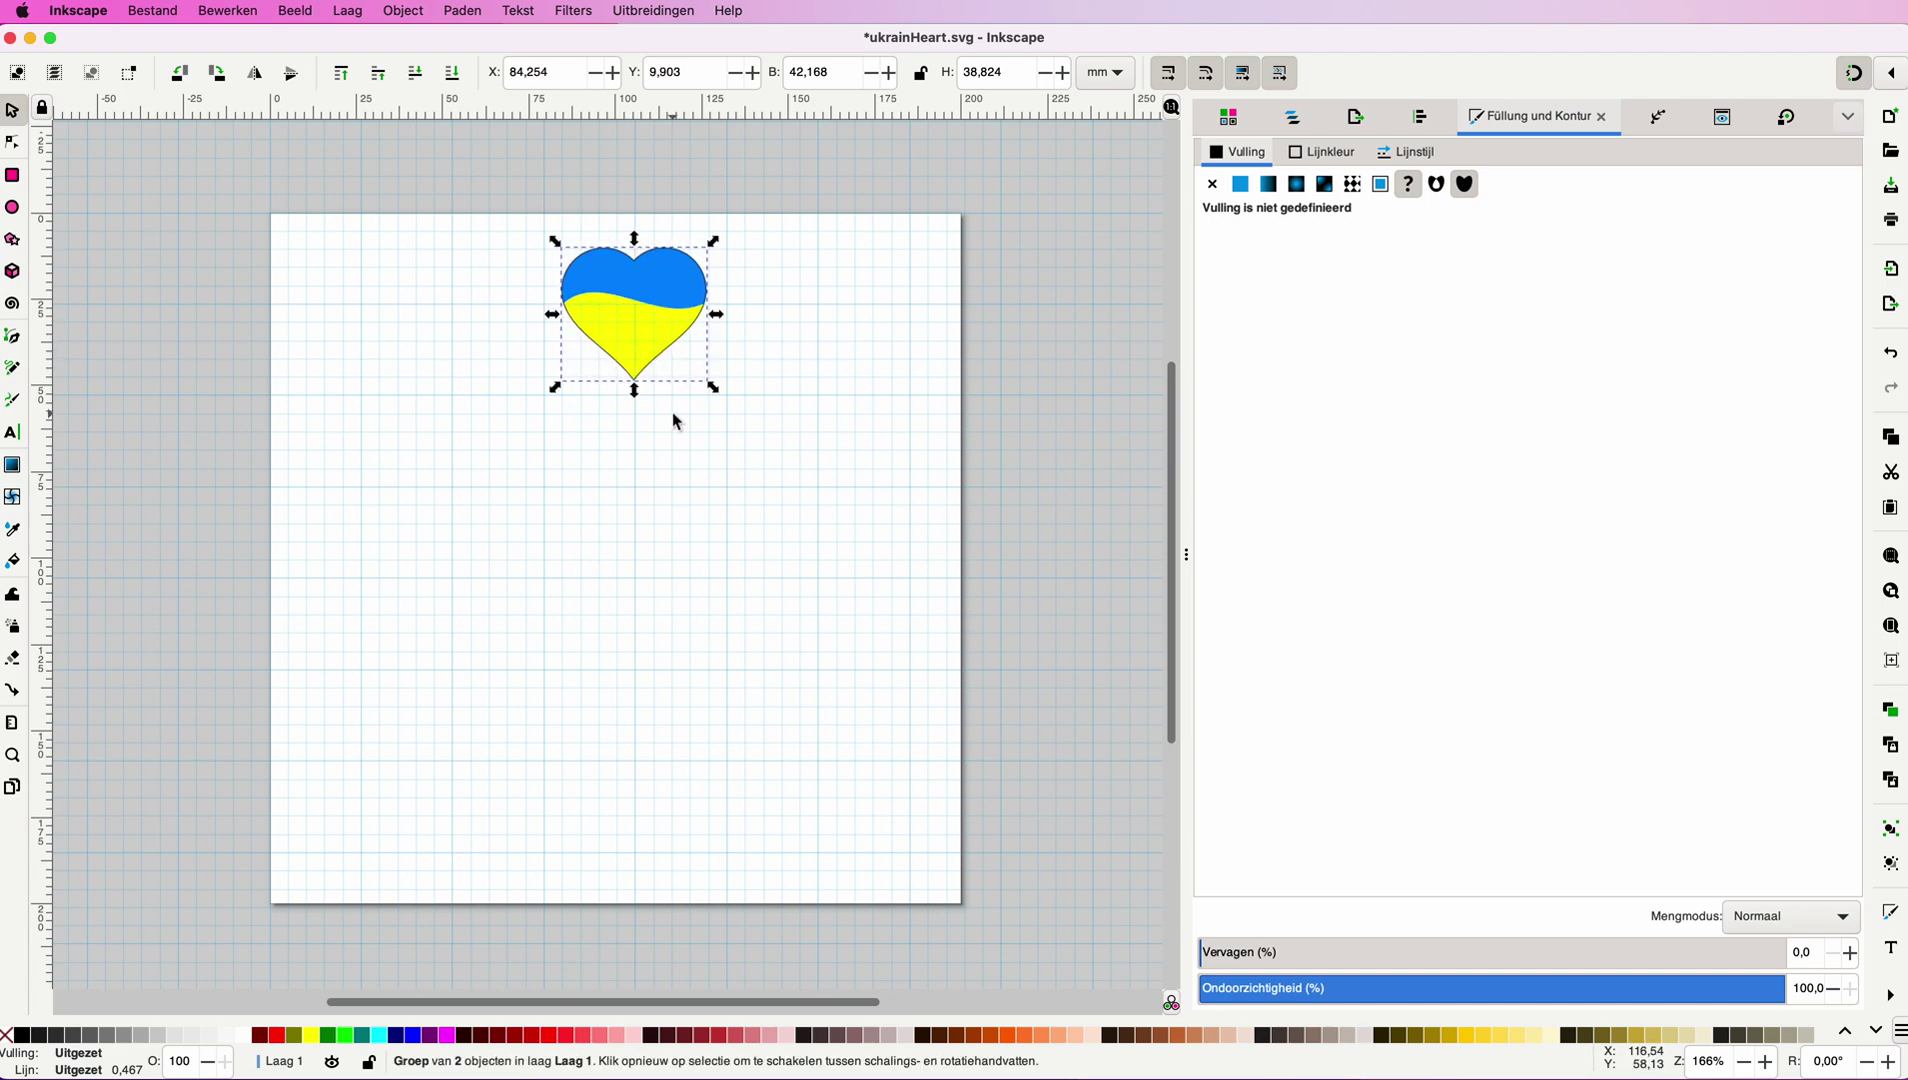
{"action": "key", "text": "Down"}
{"action": "key", "text": "Down"}
{"action": "key", "text": "Down"}
{"action": "key", "text": "Down"}
{"action": "key", "text": "Up"}
{"action": "key", "text": "Up"}
{"action": "key", "text": "Up"}
{"action": "key", "text": "Up"}
{"action": "key", "text": "Up"}
{"action": "key", "text": "Up"}
{"action": "key", "text": "Up"}
{"action": "key", "text": "Up"}
{"action": "key", "text": "Up"}
{"action": "key", "text": "Up"}
{"action": "key", "text": "Up"}
{"action": "key", "text": "Up"}
{"action": "key", "text": "Up"}
Show the heart's rotation handles and move its rotation centre straight down to about the middle of the page.
{"action": "scroll", "coordinate": [676, 421], "scroll_direction": "right", "scroll_amount": 2}
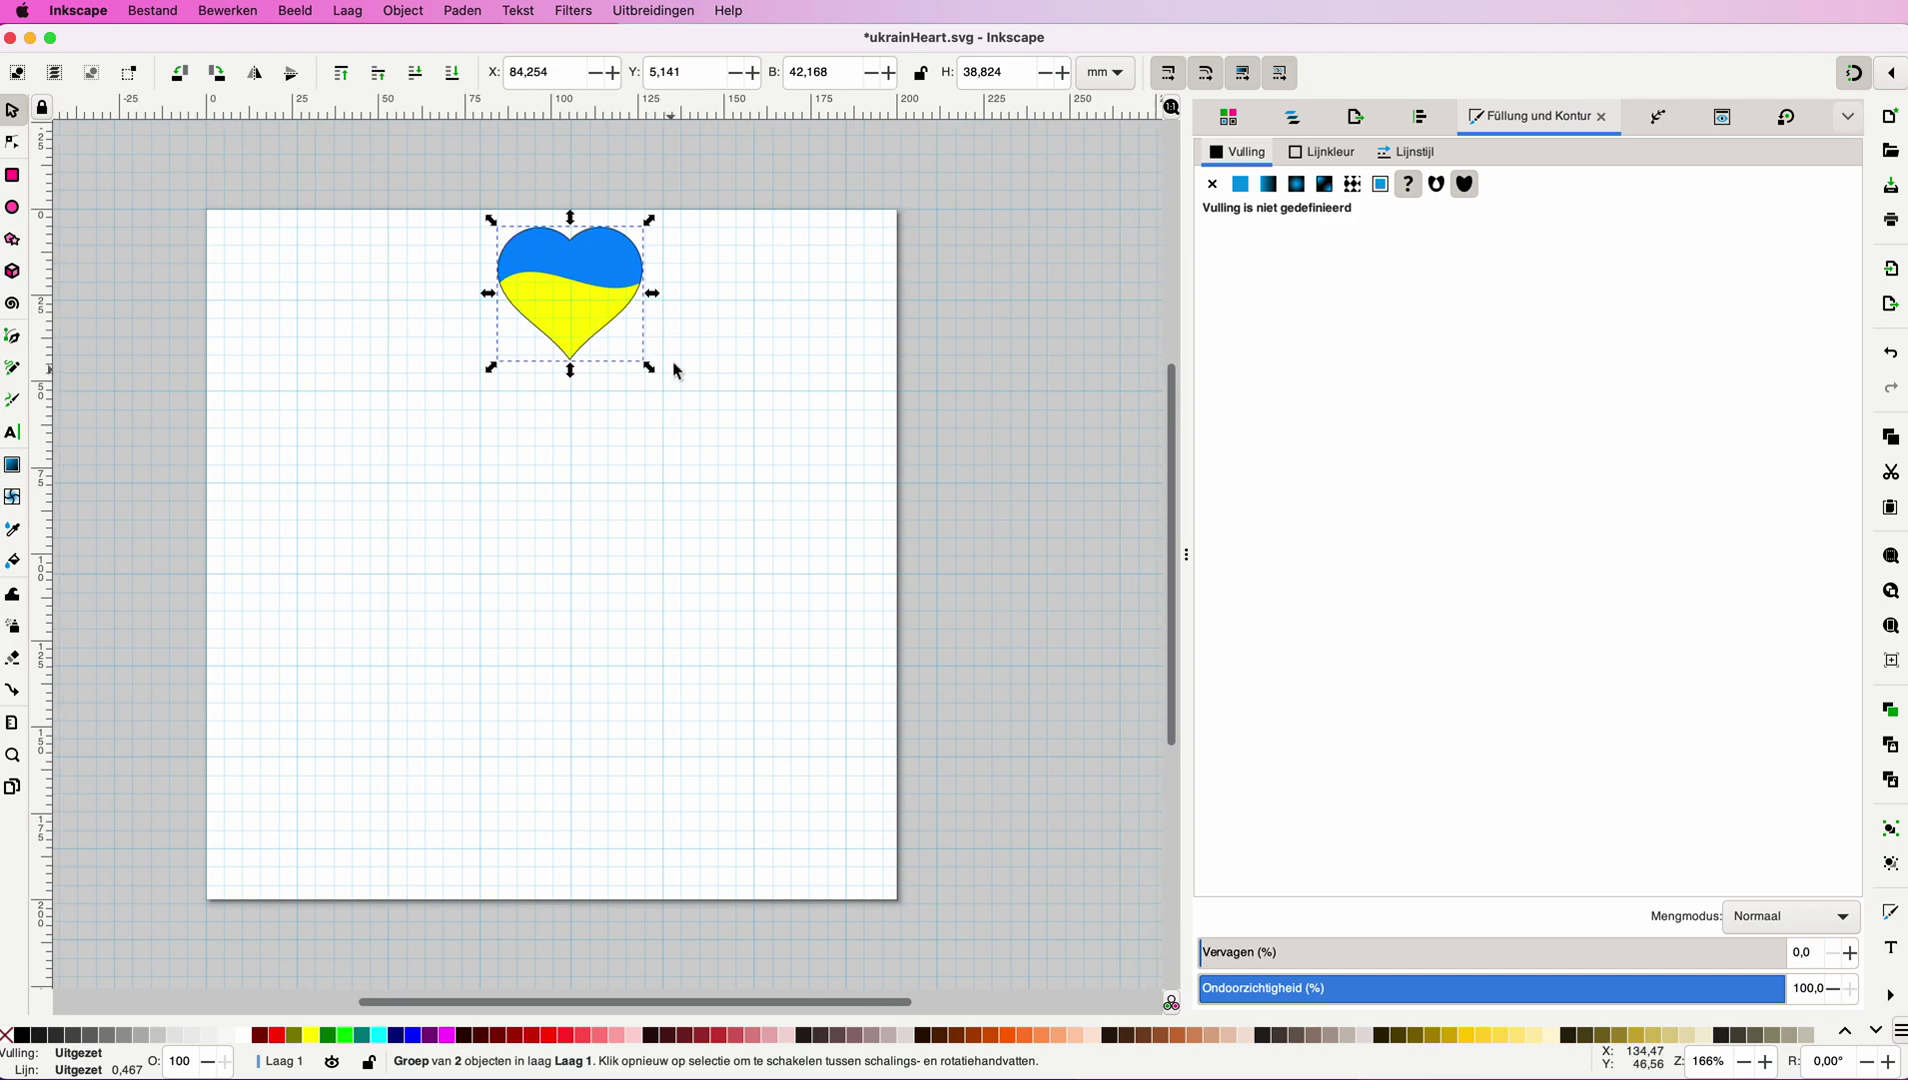
{"action": "scroll", "coordinate": [696, 456], "scroll_direction": "up", "scroll_amount": 2}
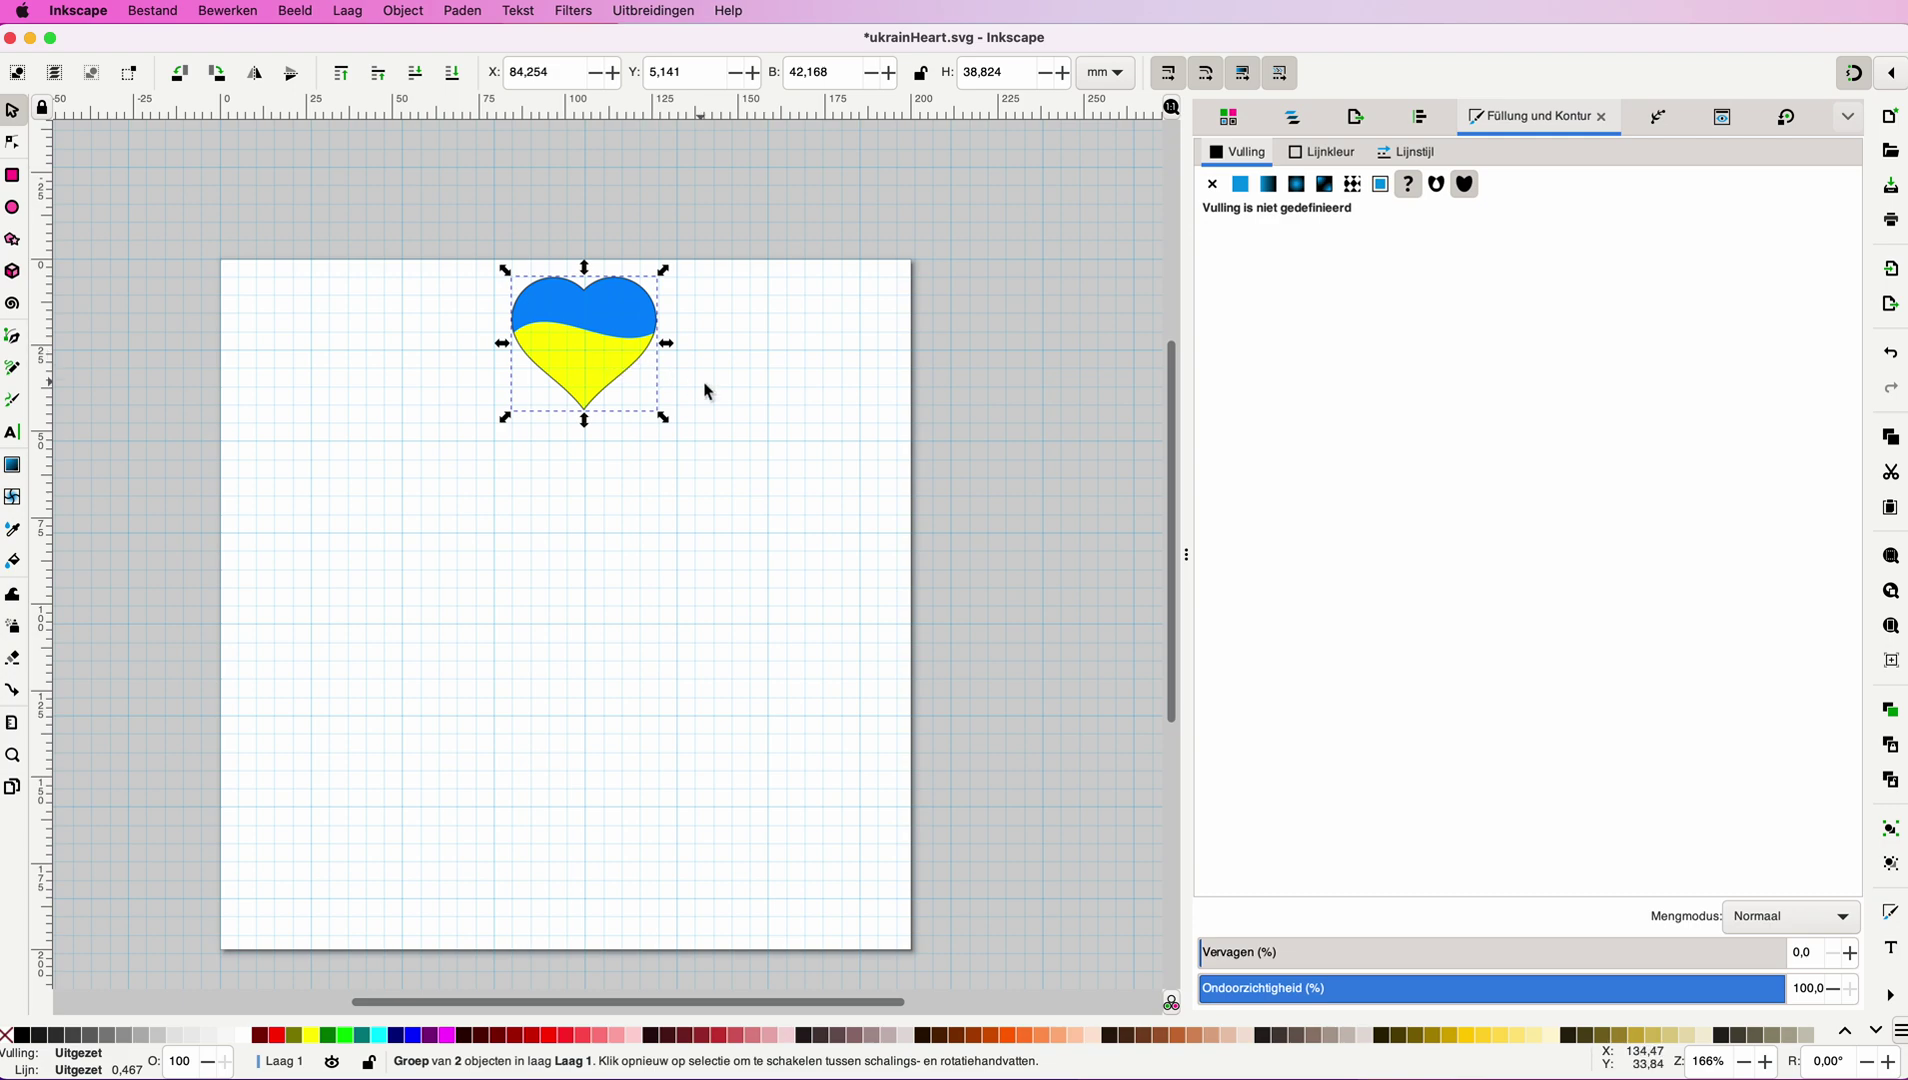
{"action": "left_click", "coordinate": [602, 358]}
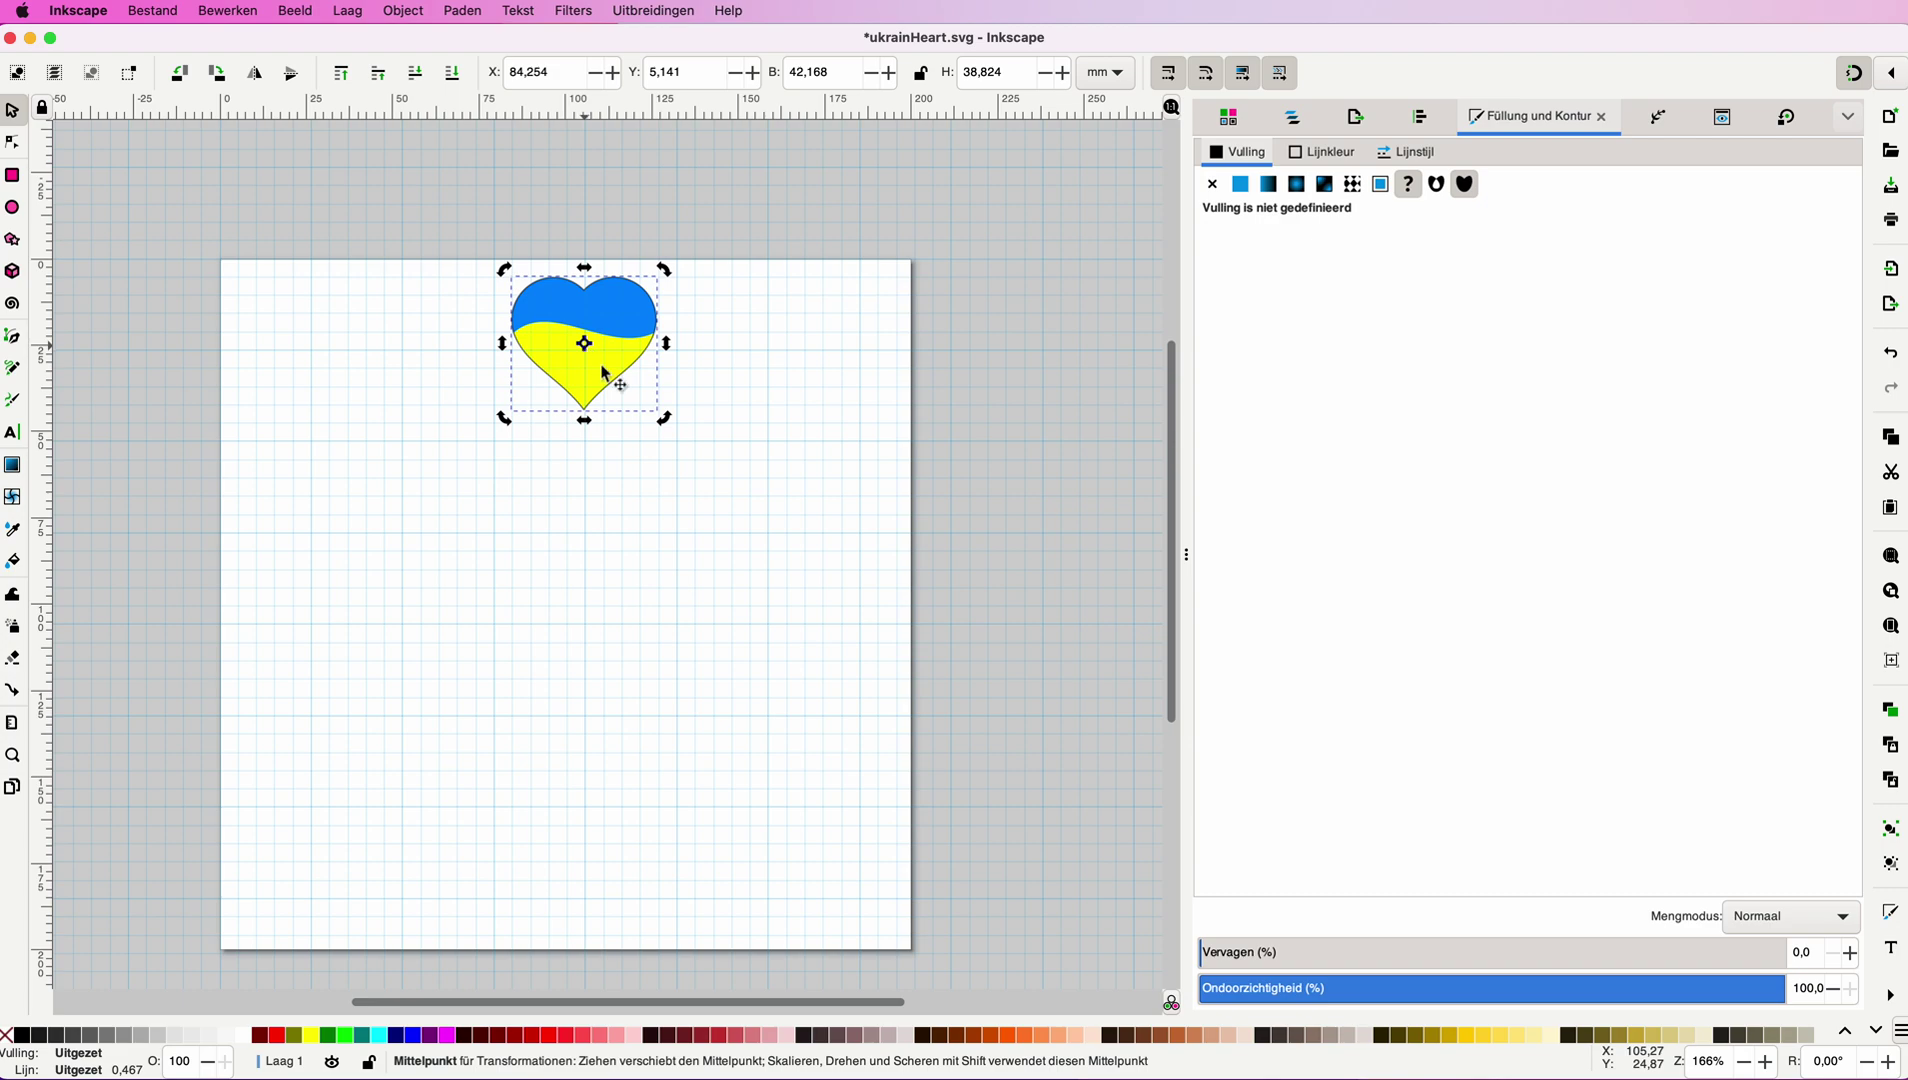
{"action": "mouse_move", "coordinate": [670, 428]}
{"action": "left_mouse_down"}
{"action": "mouse_move", "coordinate": [503, 438]}
{"action": "mouse_move", "coordinate": [796, 464]}
{"action": "mouse_move", "coordinate": [840, 440]}
{"action": "mouse_move", "coordinate": [835, 498]}
{"action": "mouse_move", "coordinate": [669, 440]}
{"action": "left_mouse_up"}
{"action": "left_click_drag", "start_coordinate": [587, 350], "coordinate": [588, 632]}
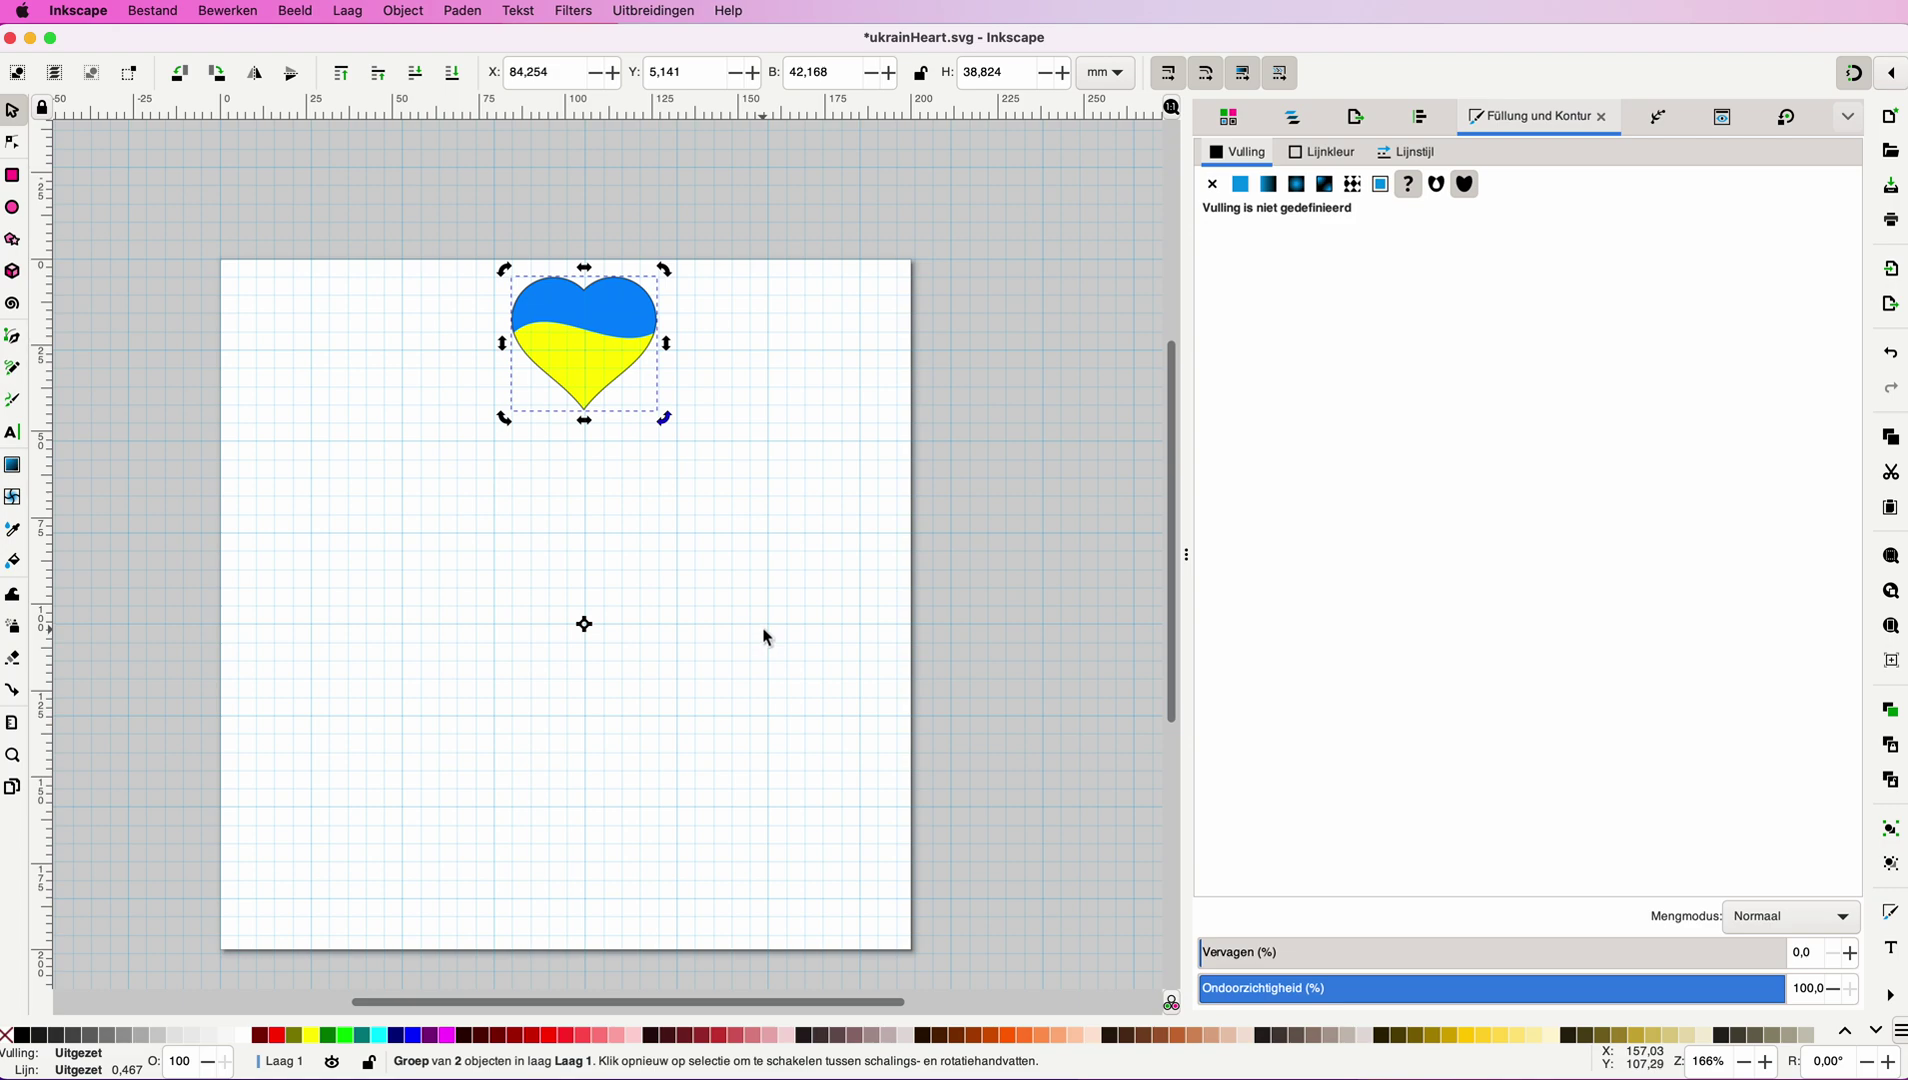
Try rotating the heart freehand clockwise around the displaced rotation centre twice, undoing each rotation.
{"action": "left_click_drag", "start_coordinate": [670, 277], "coordinate": [815, 600]}
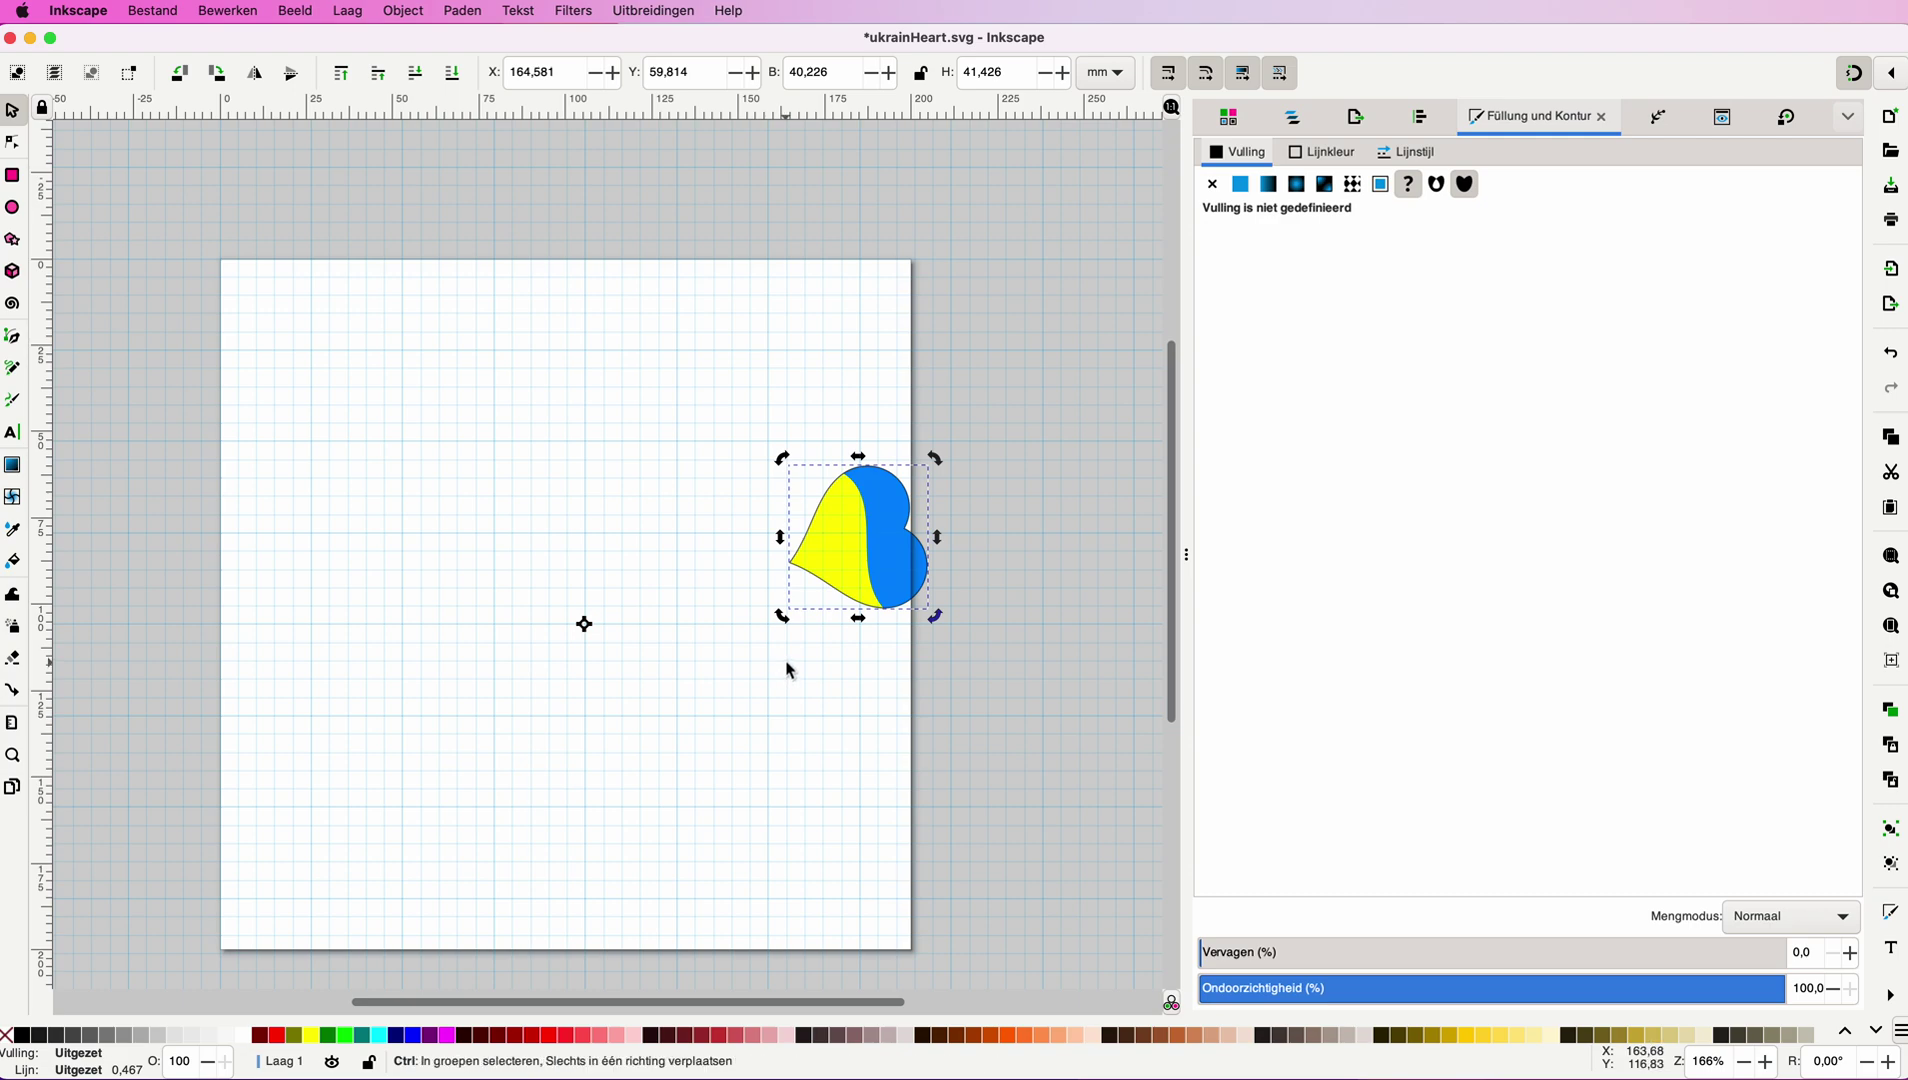
{"action": "key", "text": "ctrl+z"}
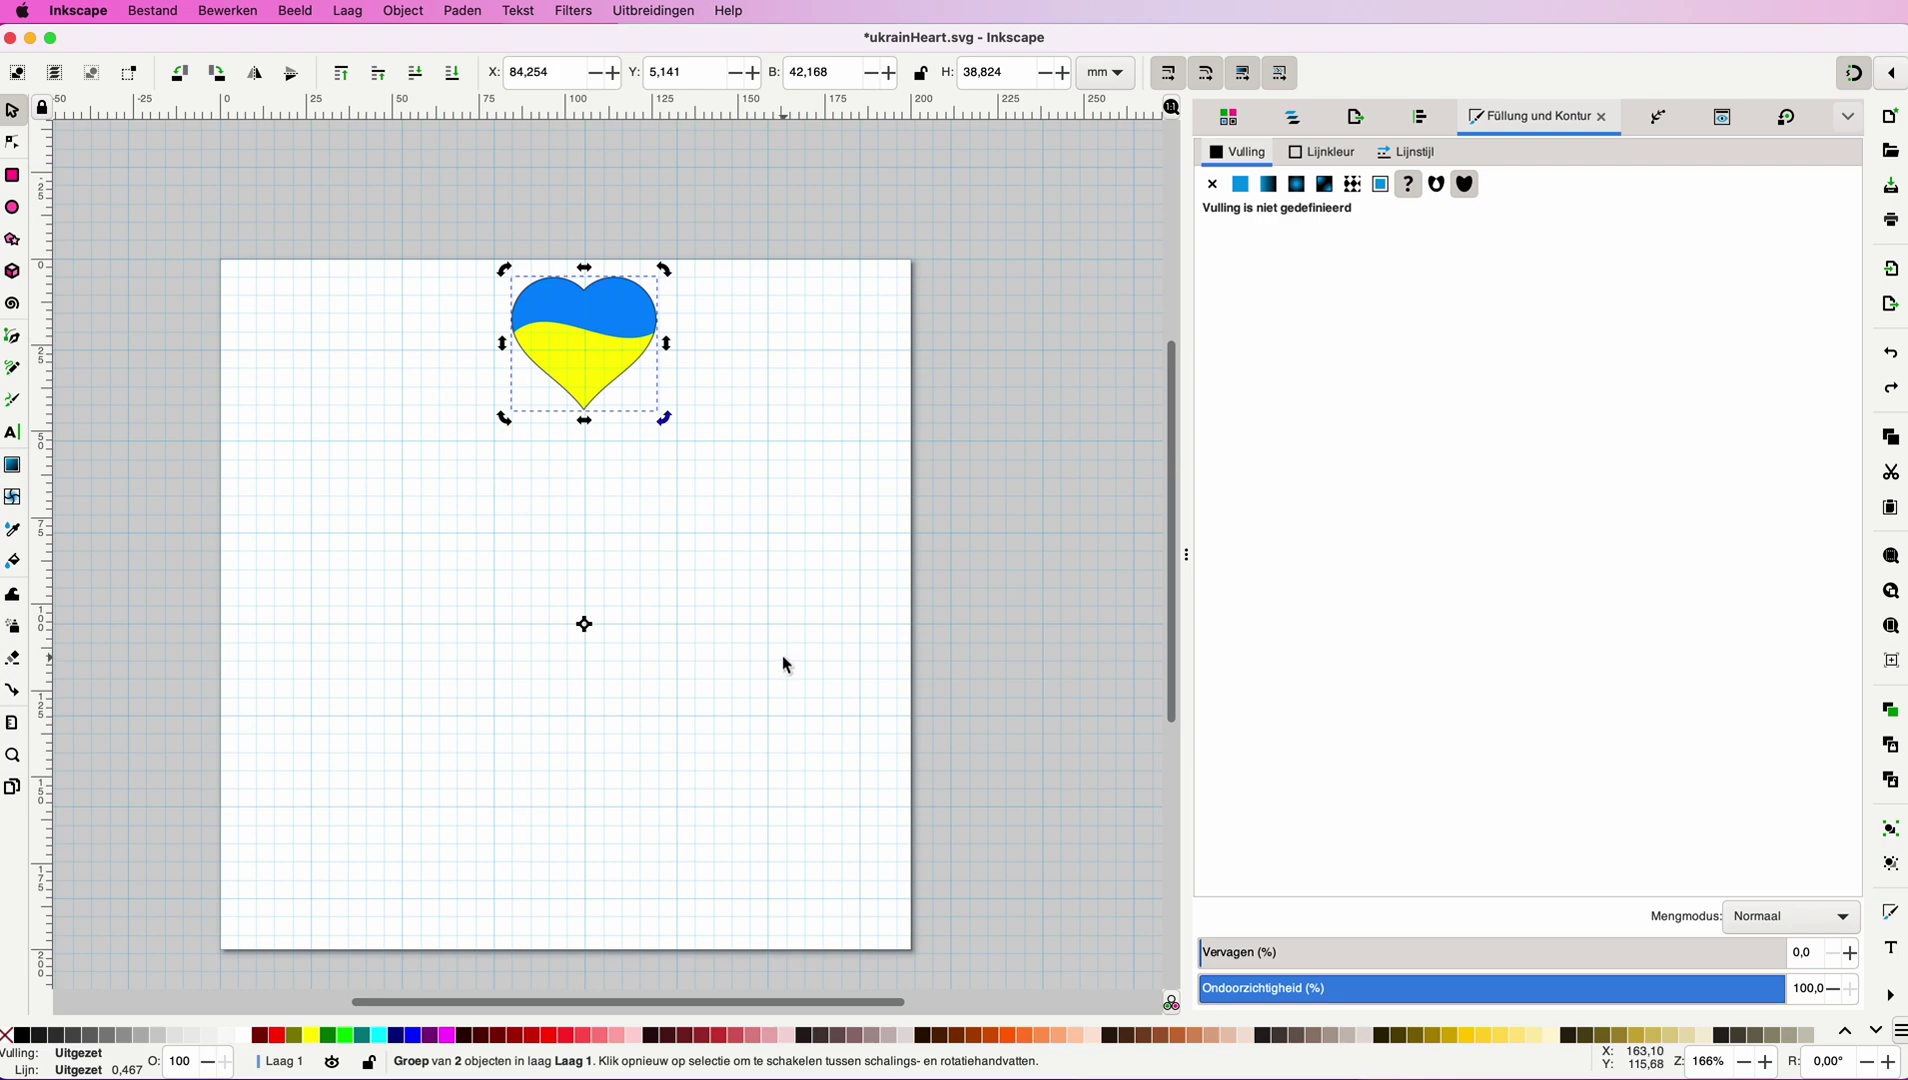
{"action": "scroll", "coordinate": [709, 580], "scroll_direction": "down", "scroll_amount": 1}
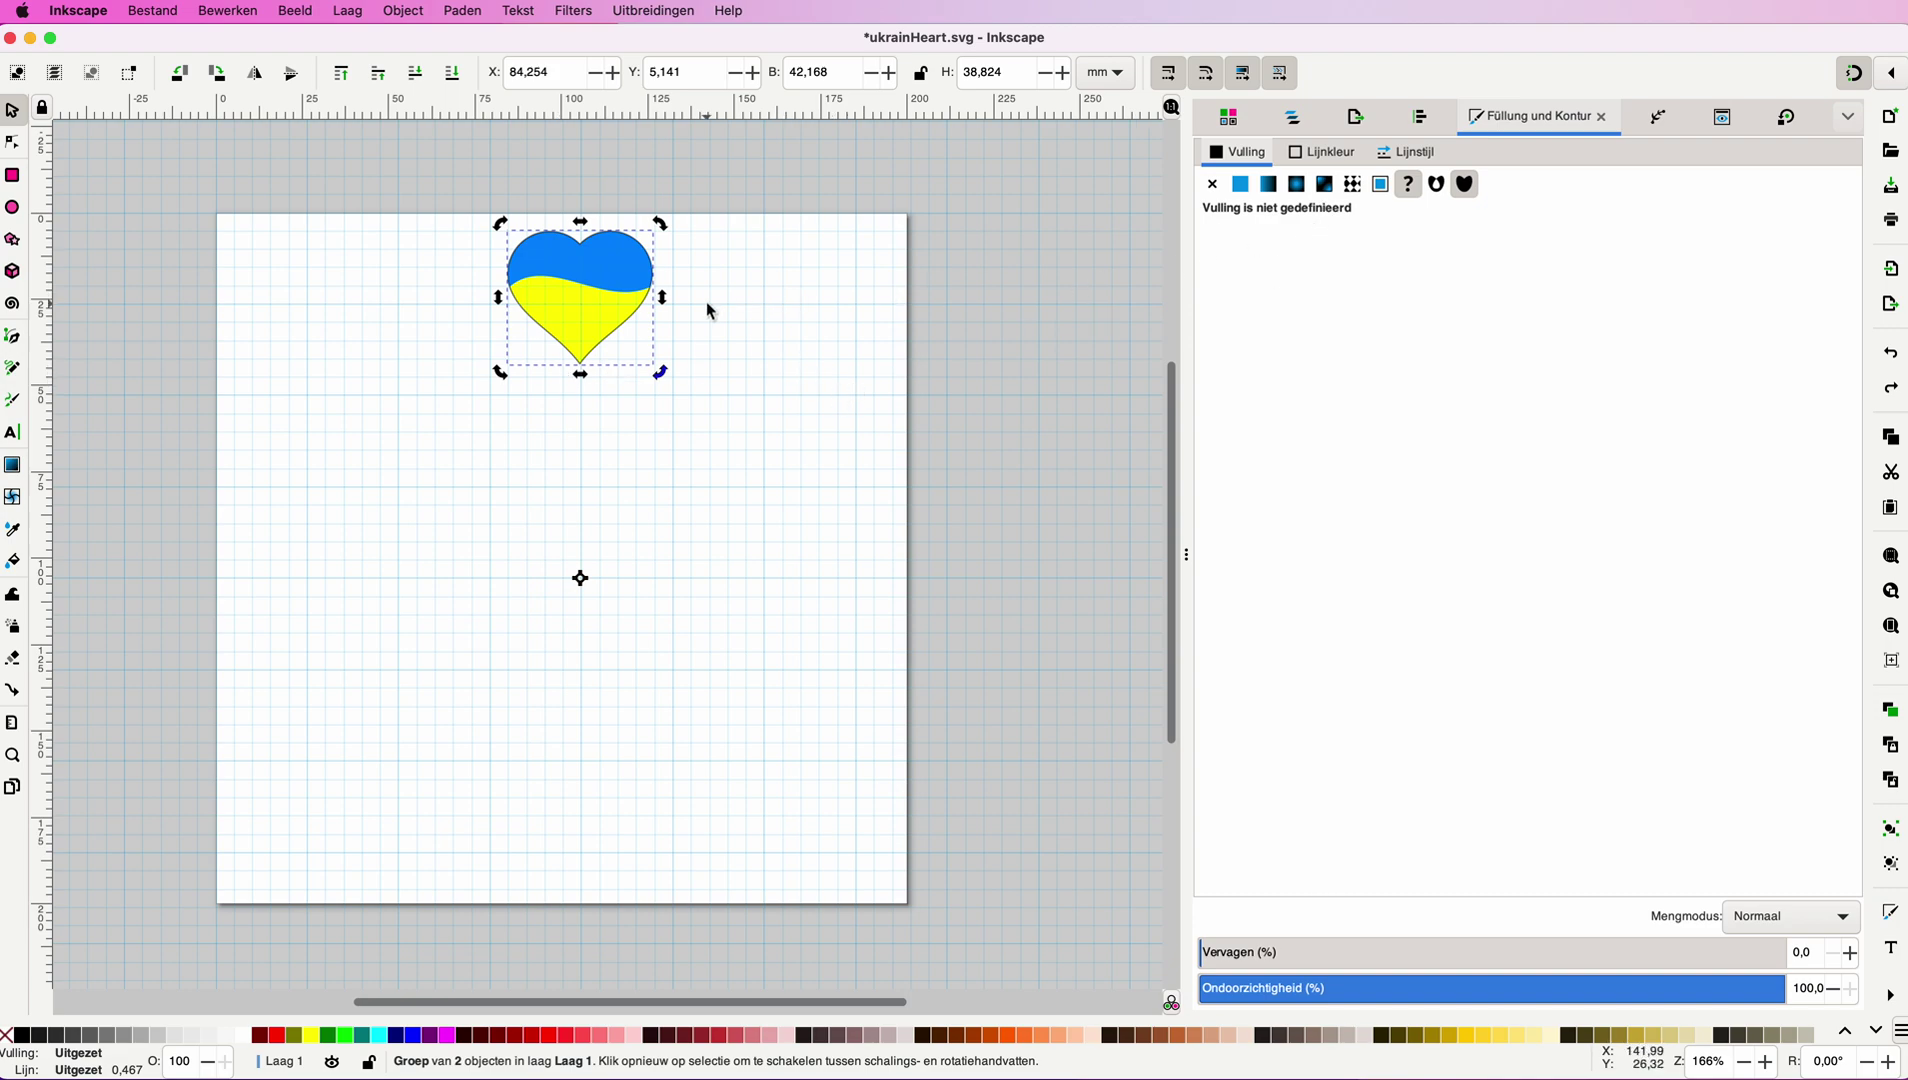
{"action": "scroll", "coordinate": [707, 303], "scroll_direction": "up", "scroll_amount": 1}
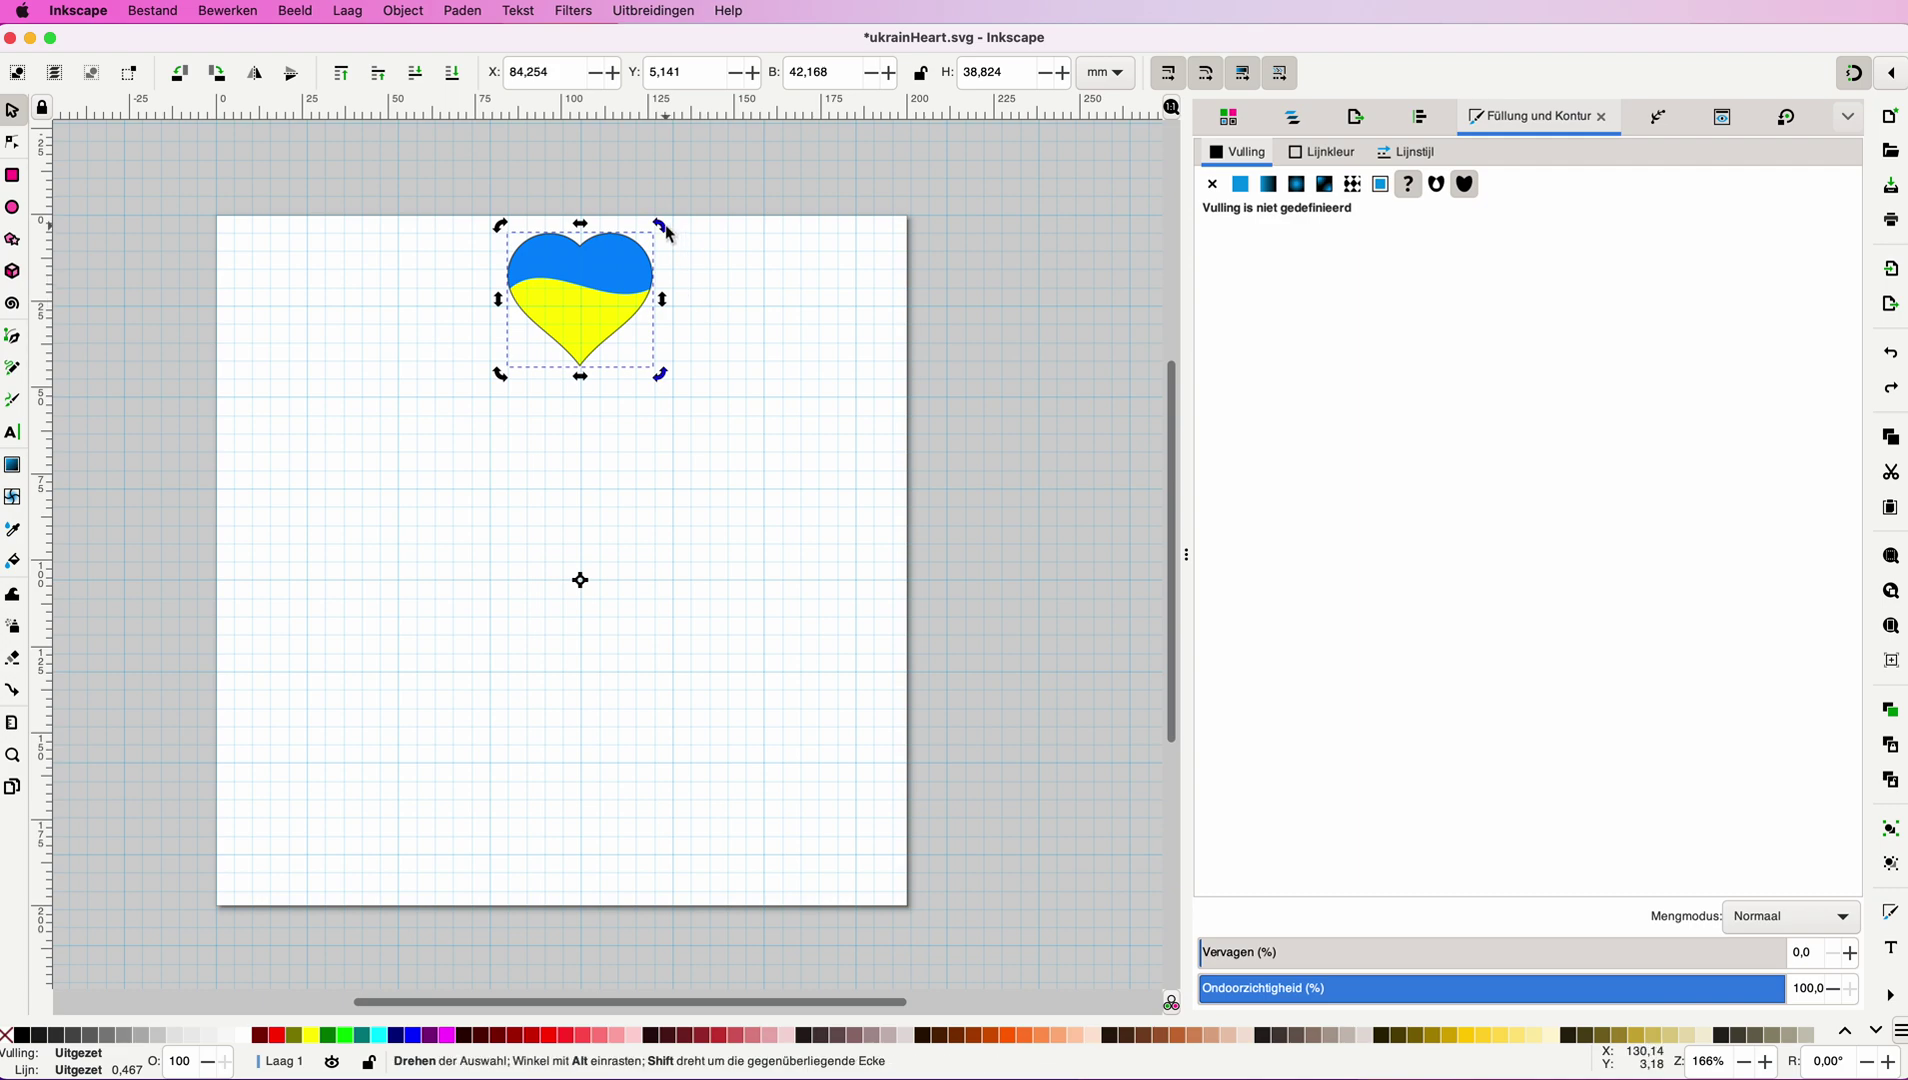
{"action": "left_click_drag", "start_coordinate": [668, 234], "coordinate": [790, 425]}
{"action": "key", "text": "ctrl"}
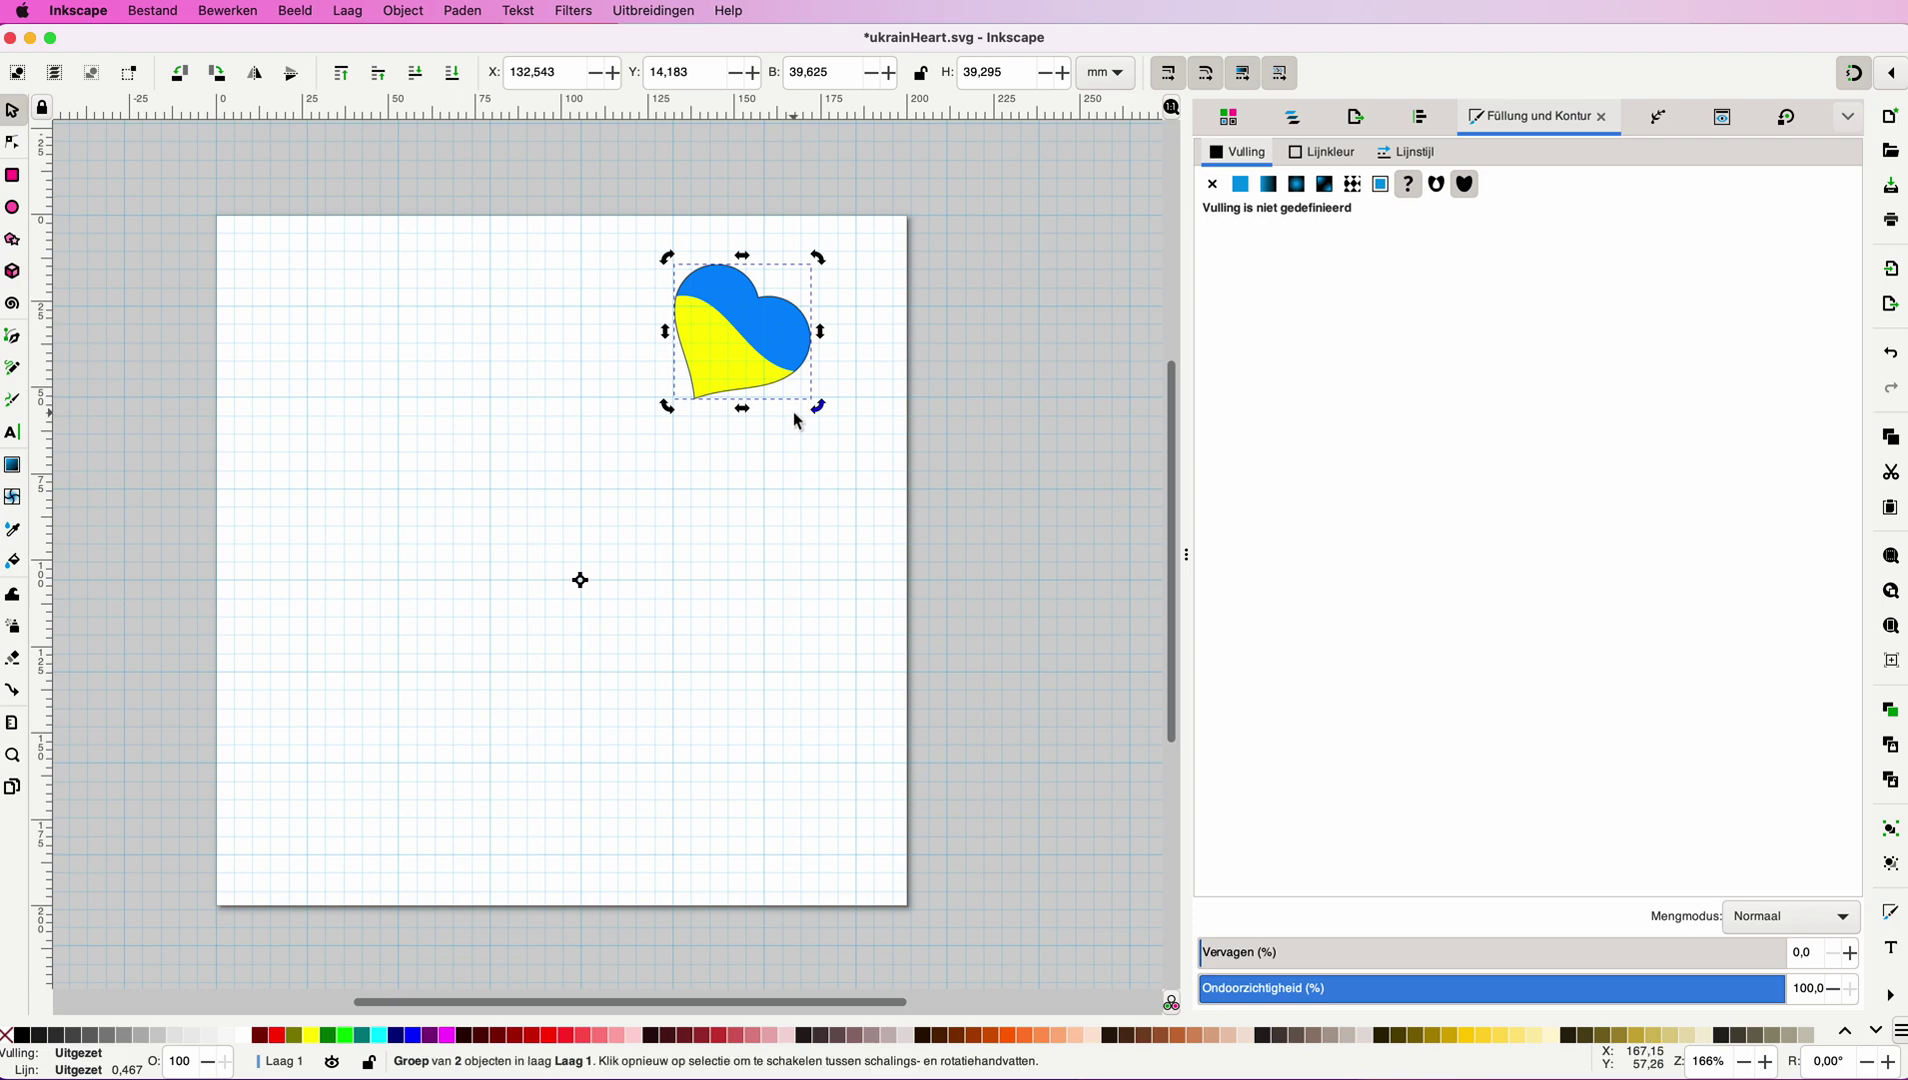
{"action": "key", "text": "ctrl+z"}
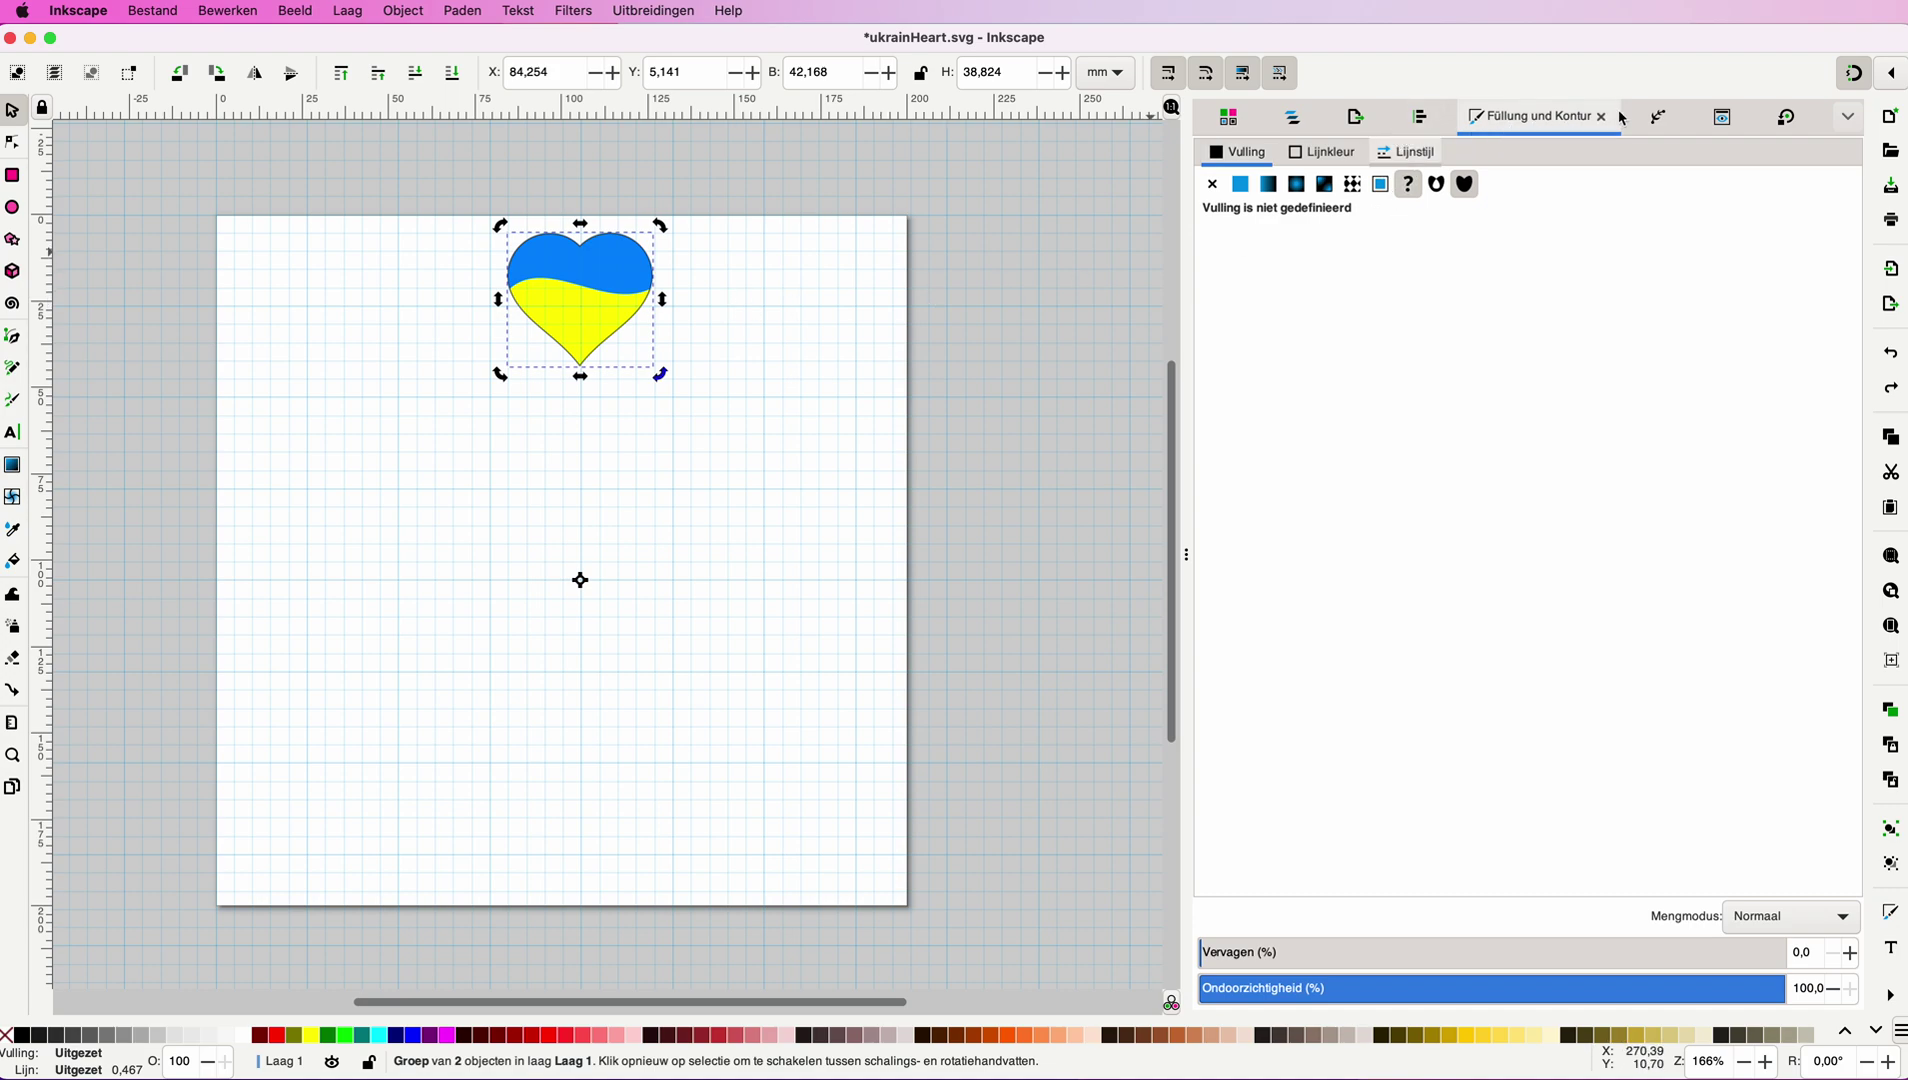
Set up a clockwise rotation of 30° for the heart in the Transform settings.
{"action": "left_click", "coordinate": [1776, 121]}
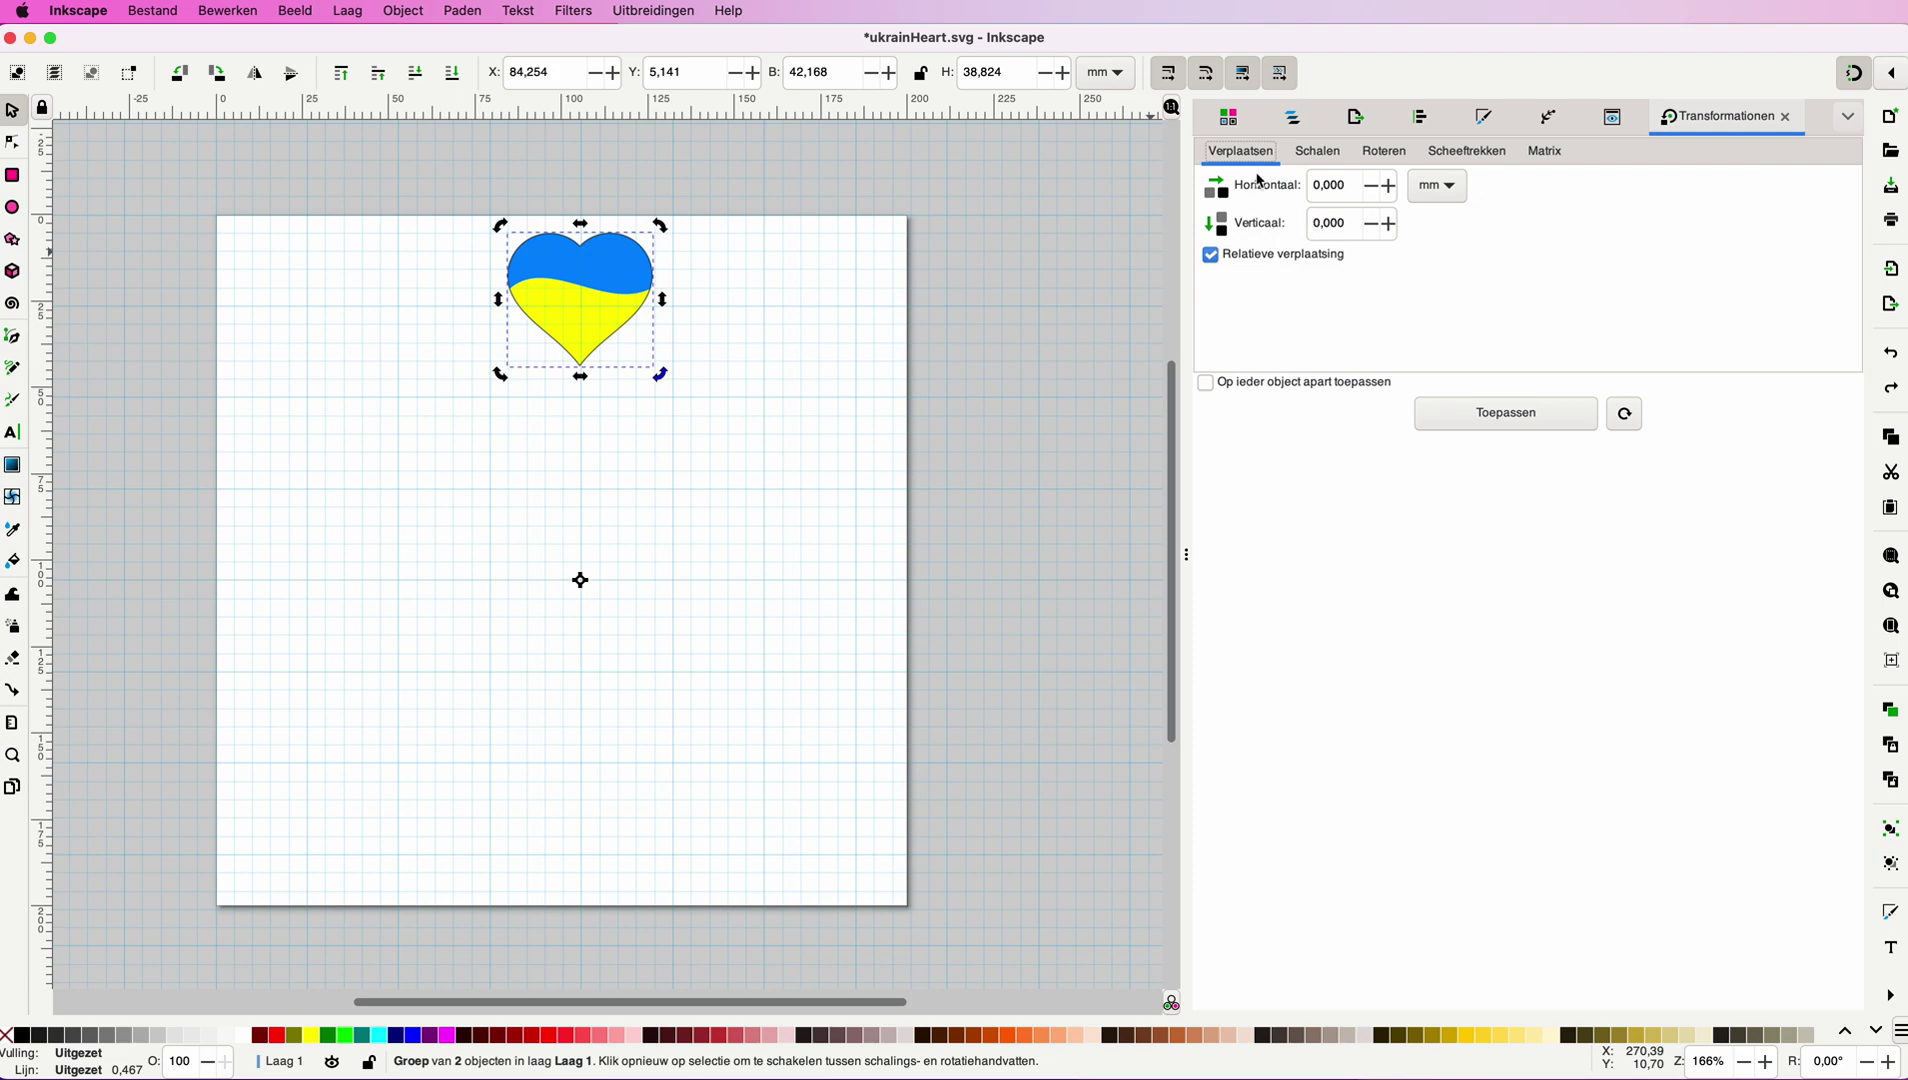
{"action": "left_click", "coordinate": [1318, 158]}
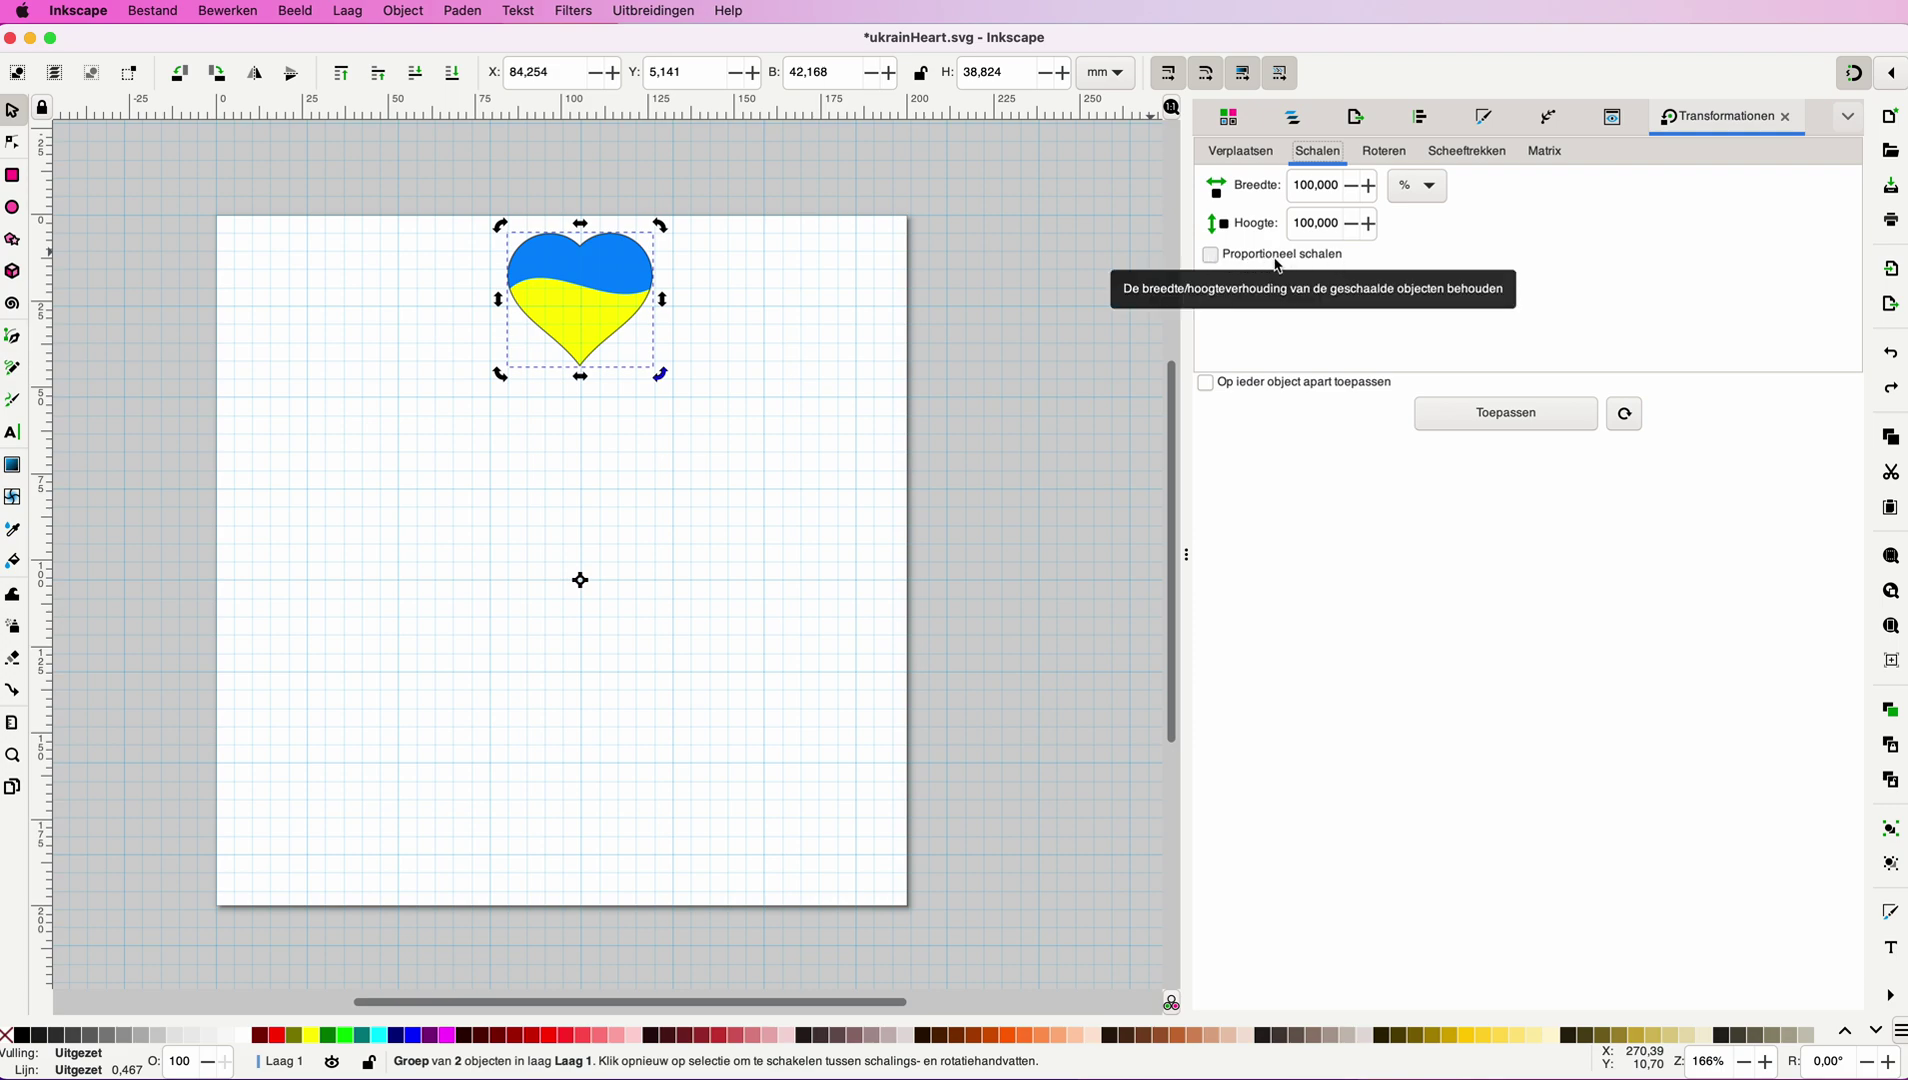
{"action": "left_click", "coordinate": [1382, 151]}
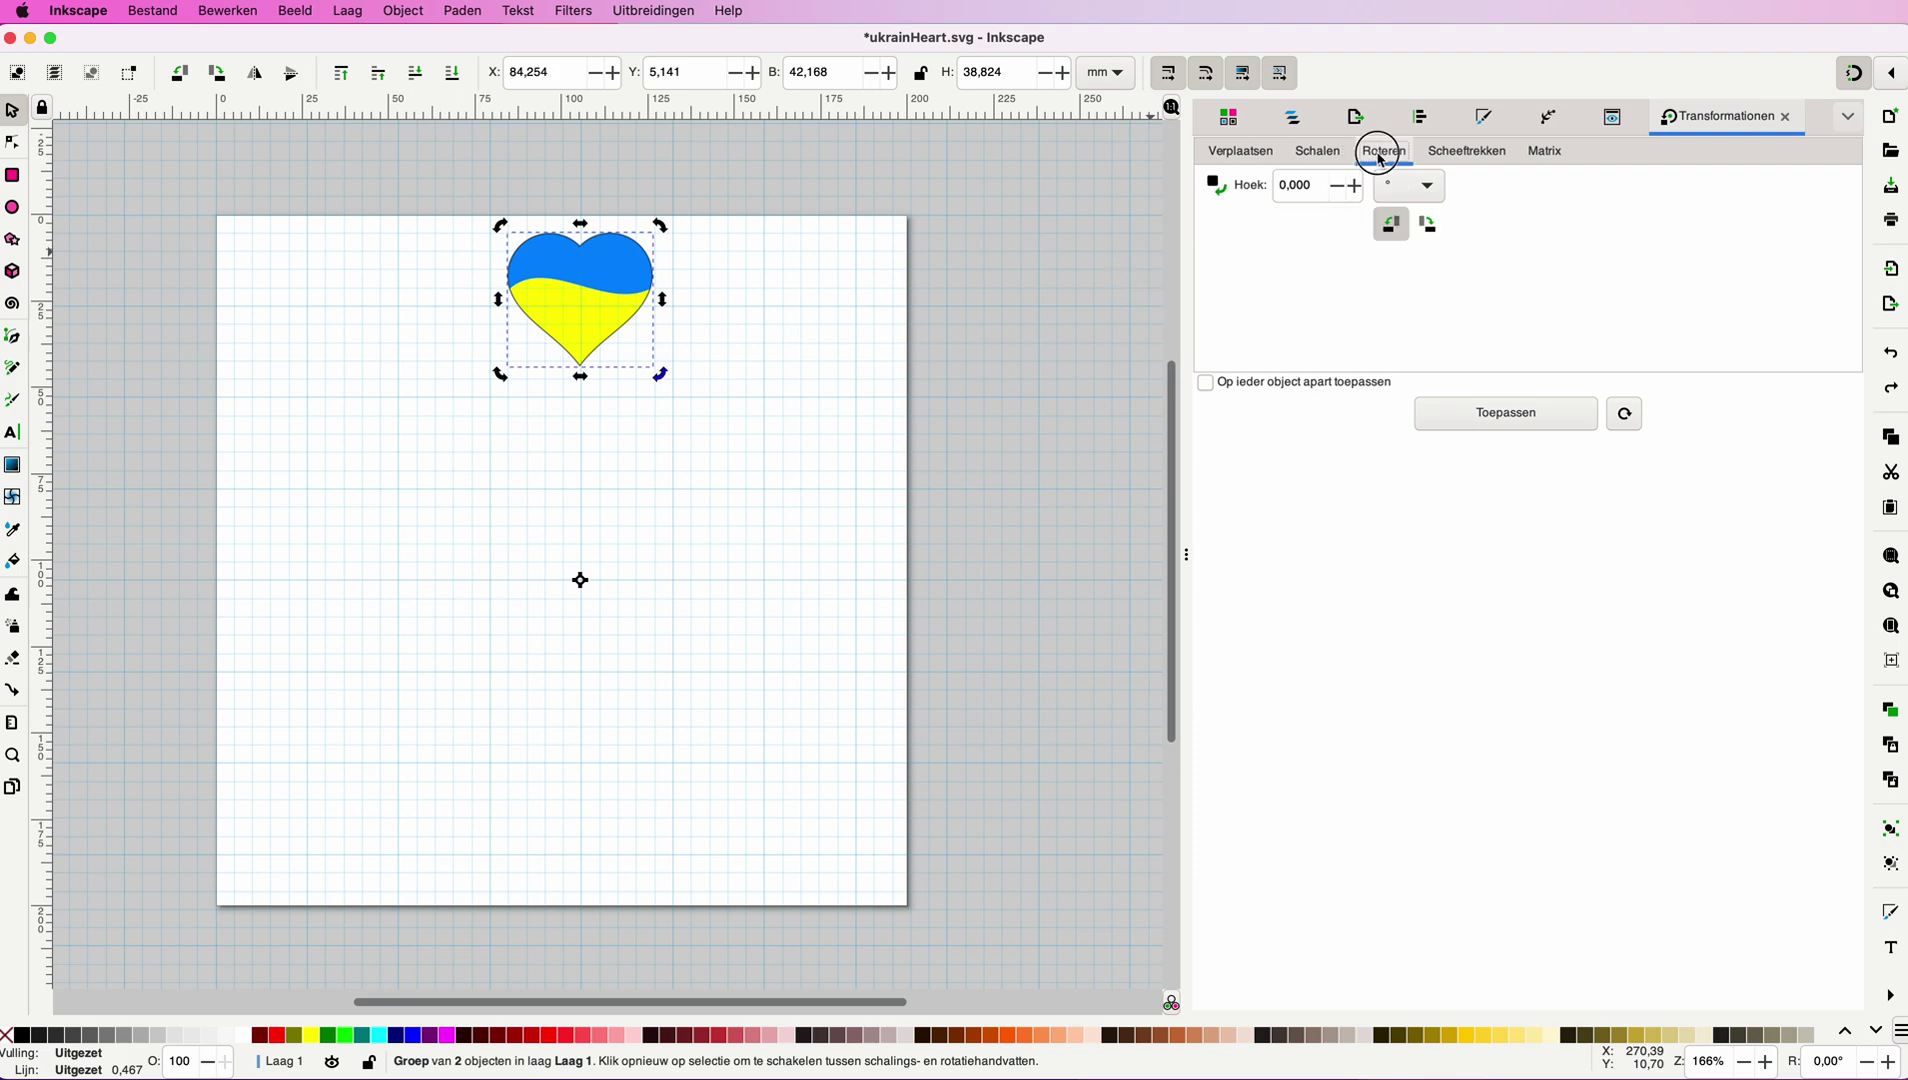
{"action": "double_click", "coordinate": [1286, 187]}
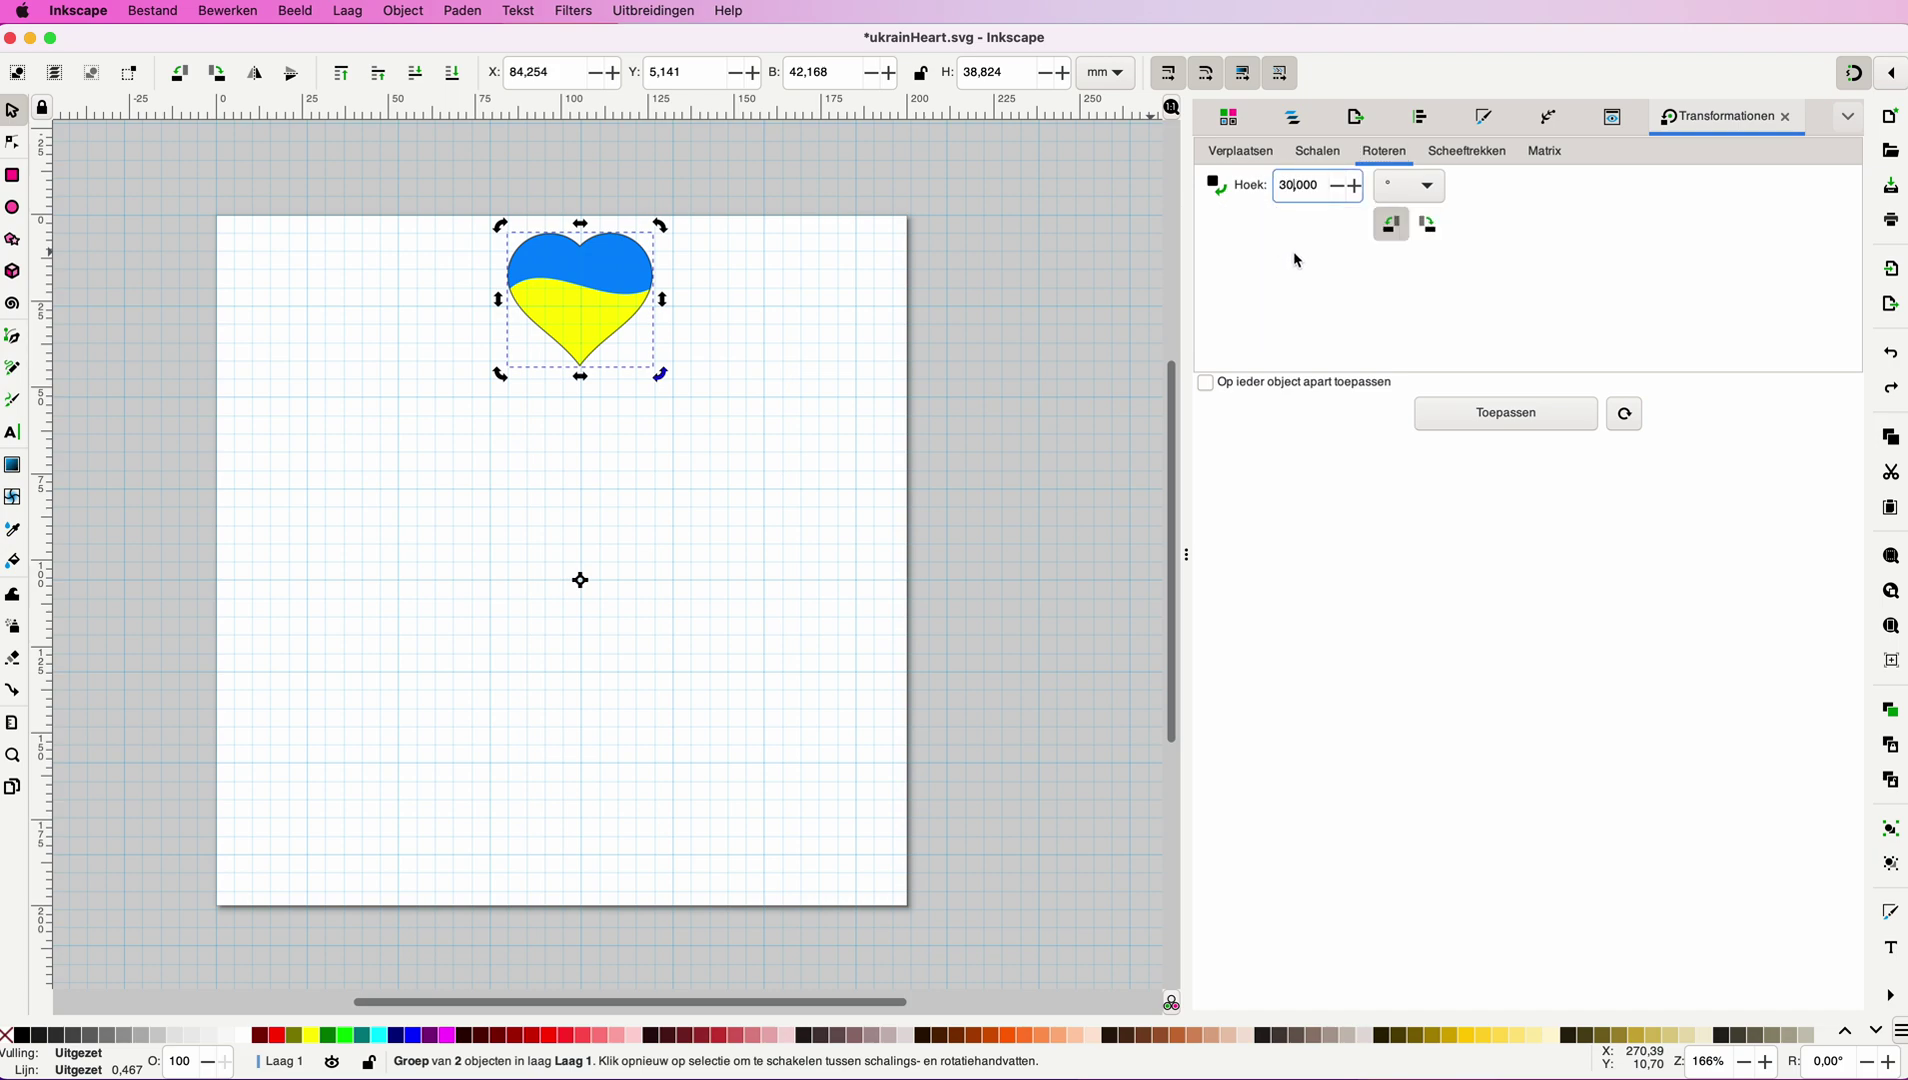
{"action": "left_click", "coordinate": [1428, 225]}
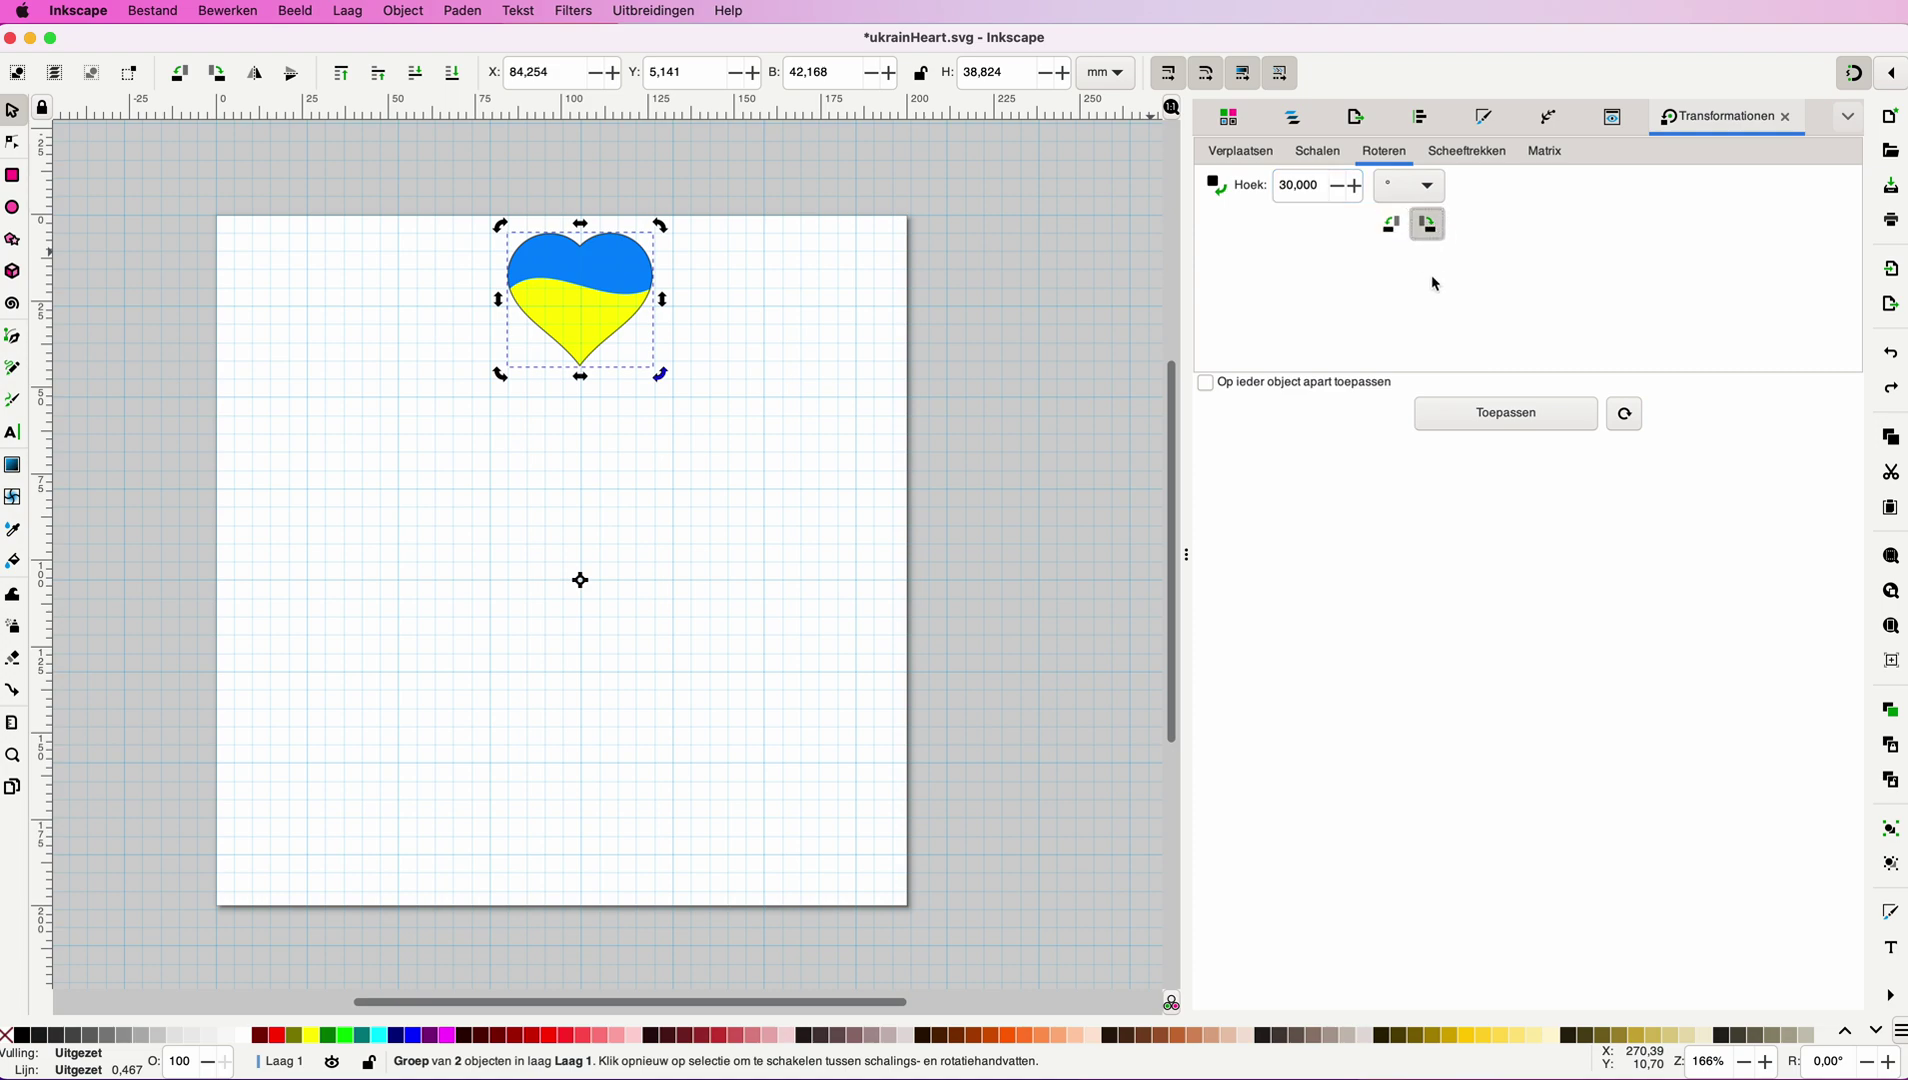
Test the 30° clockwise rotation on the heart, and undo it.
{"action": "left_click", "coordinate": [1507, 413]}
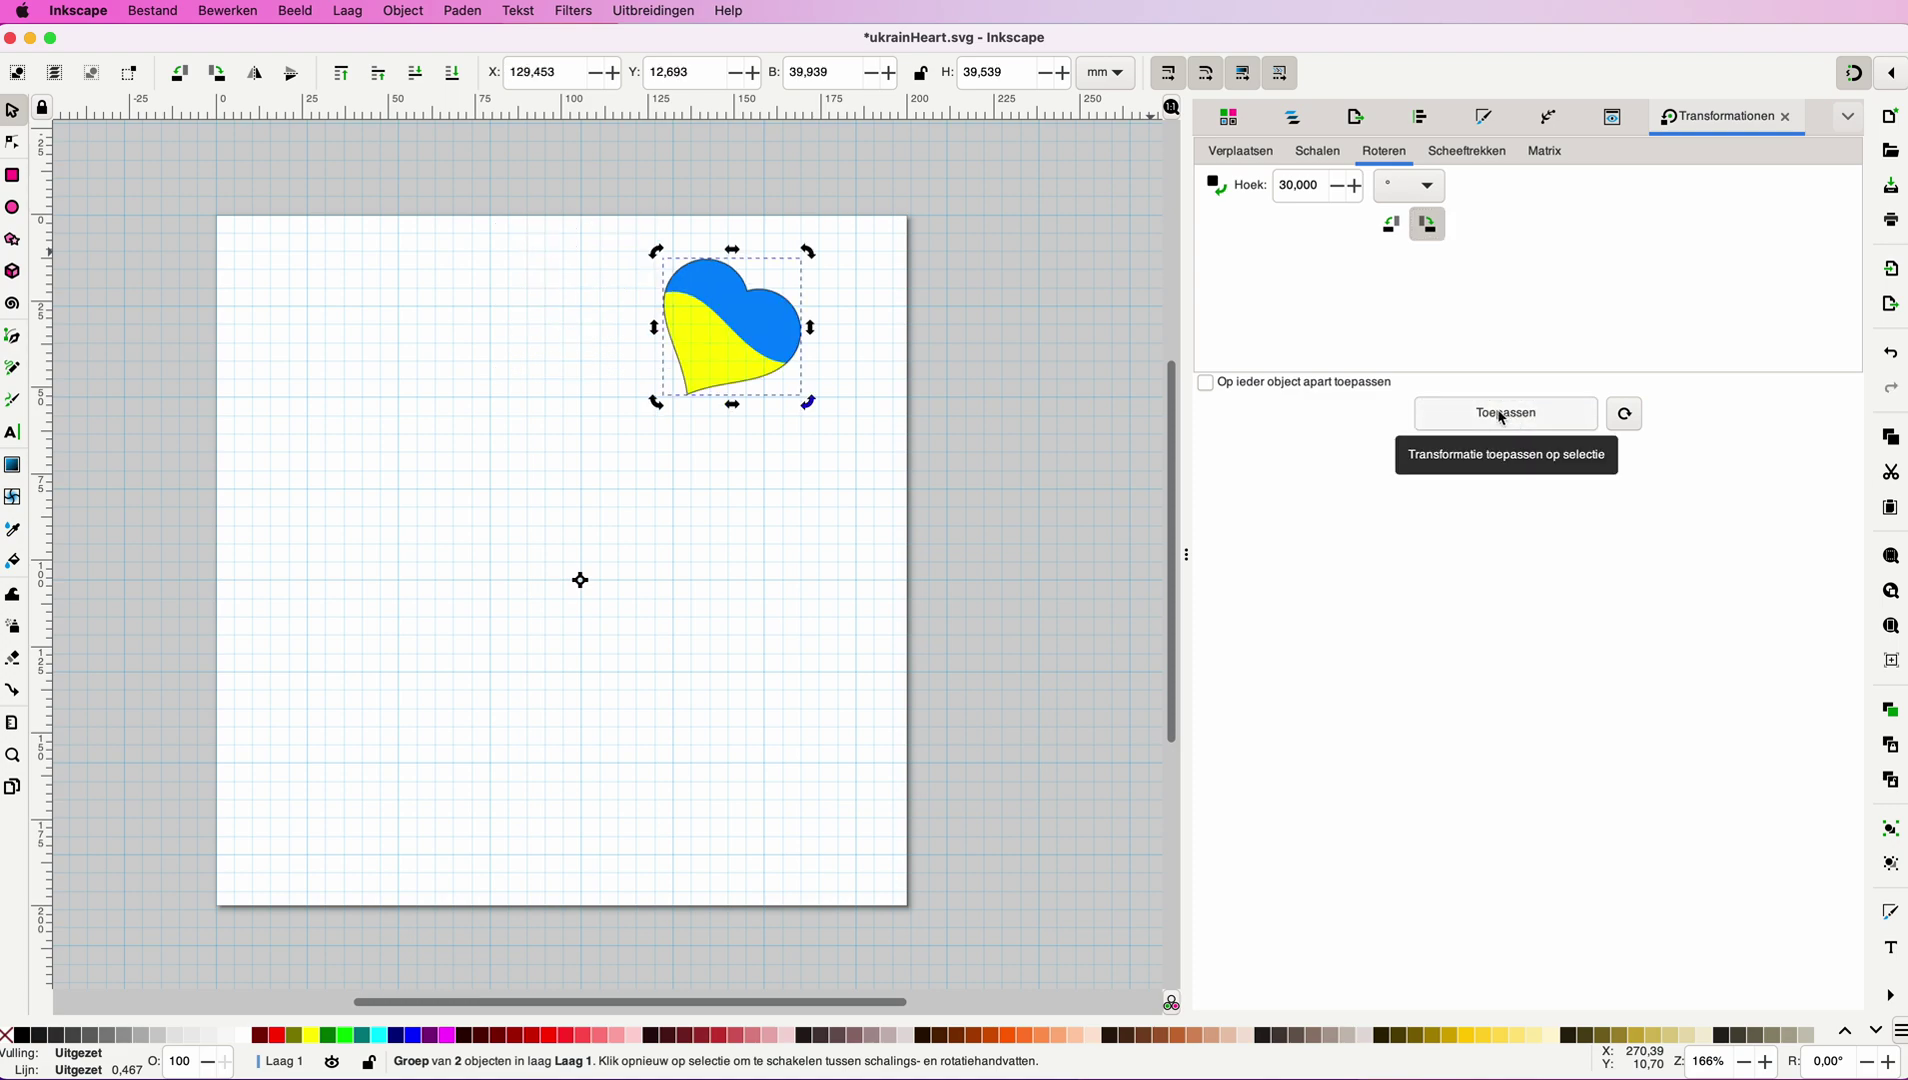
{"action": "key", "text": "super+z"}
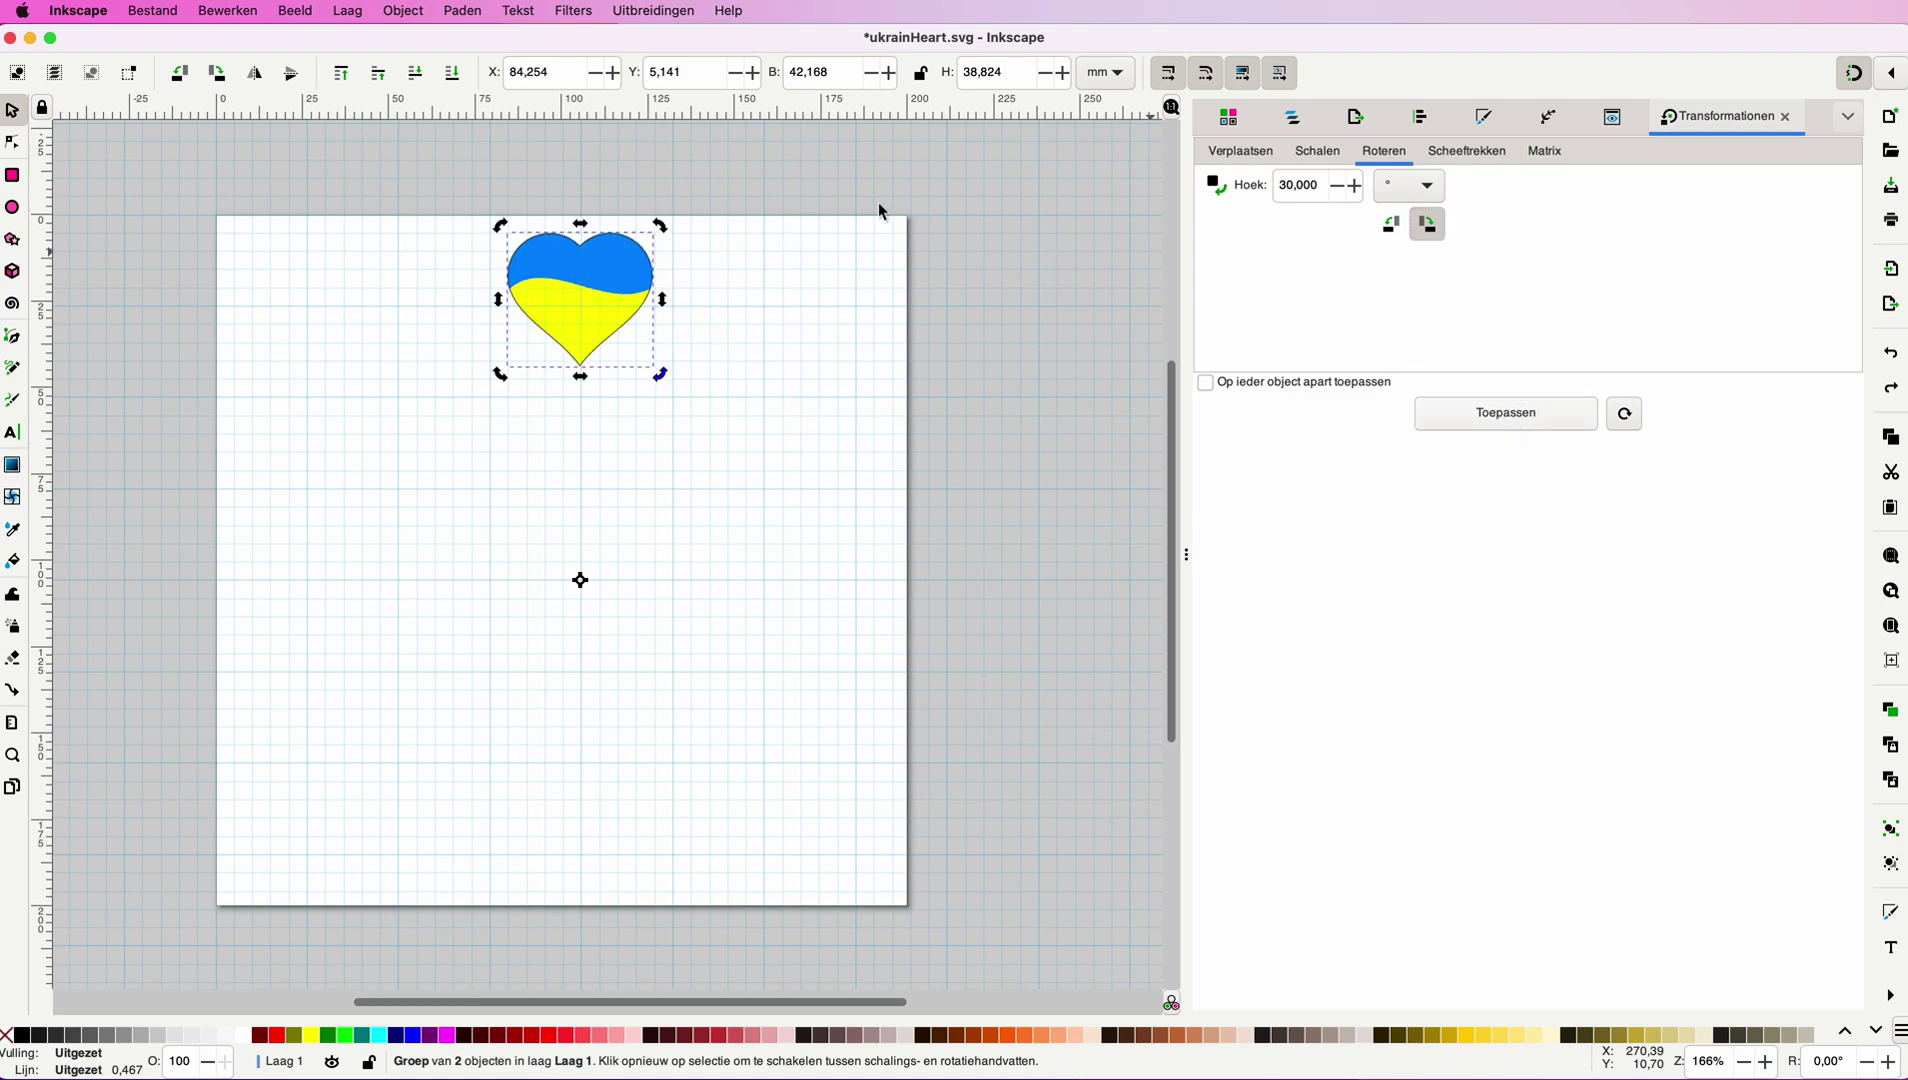
Copy the upright heart to the clipboard, and rotate the selected heart 30° clockwise around its displaced centre.
{"action": "left_click", "coordinate": [228, 14]}
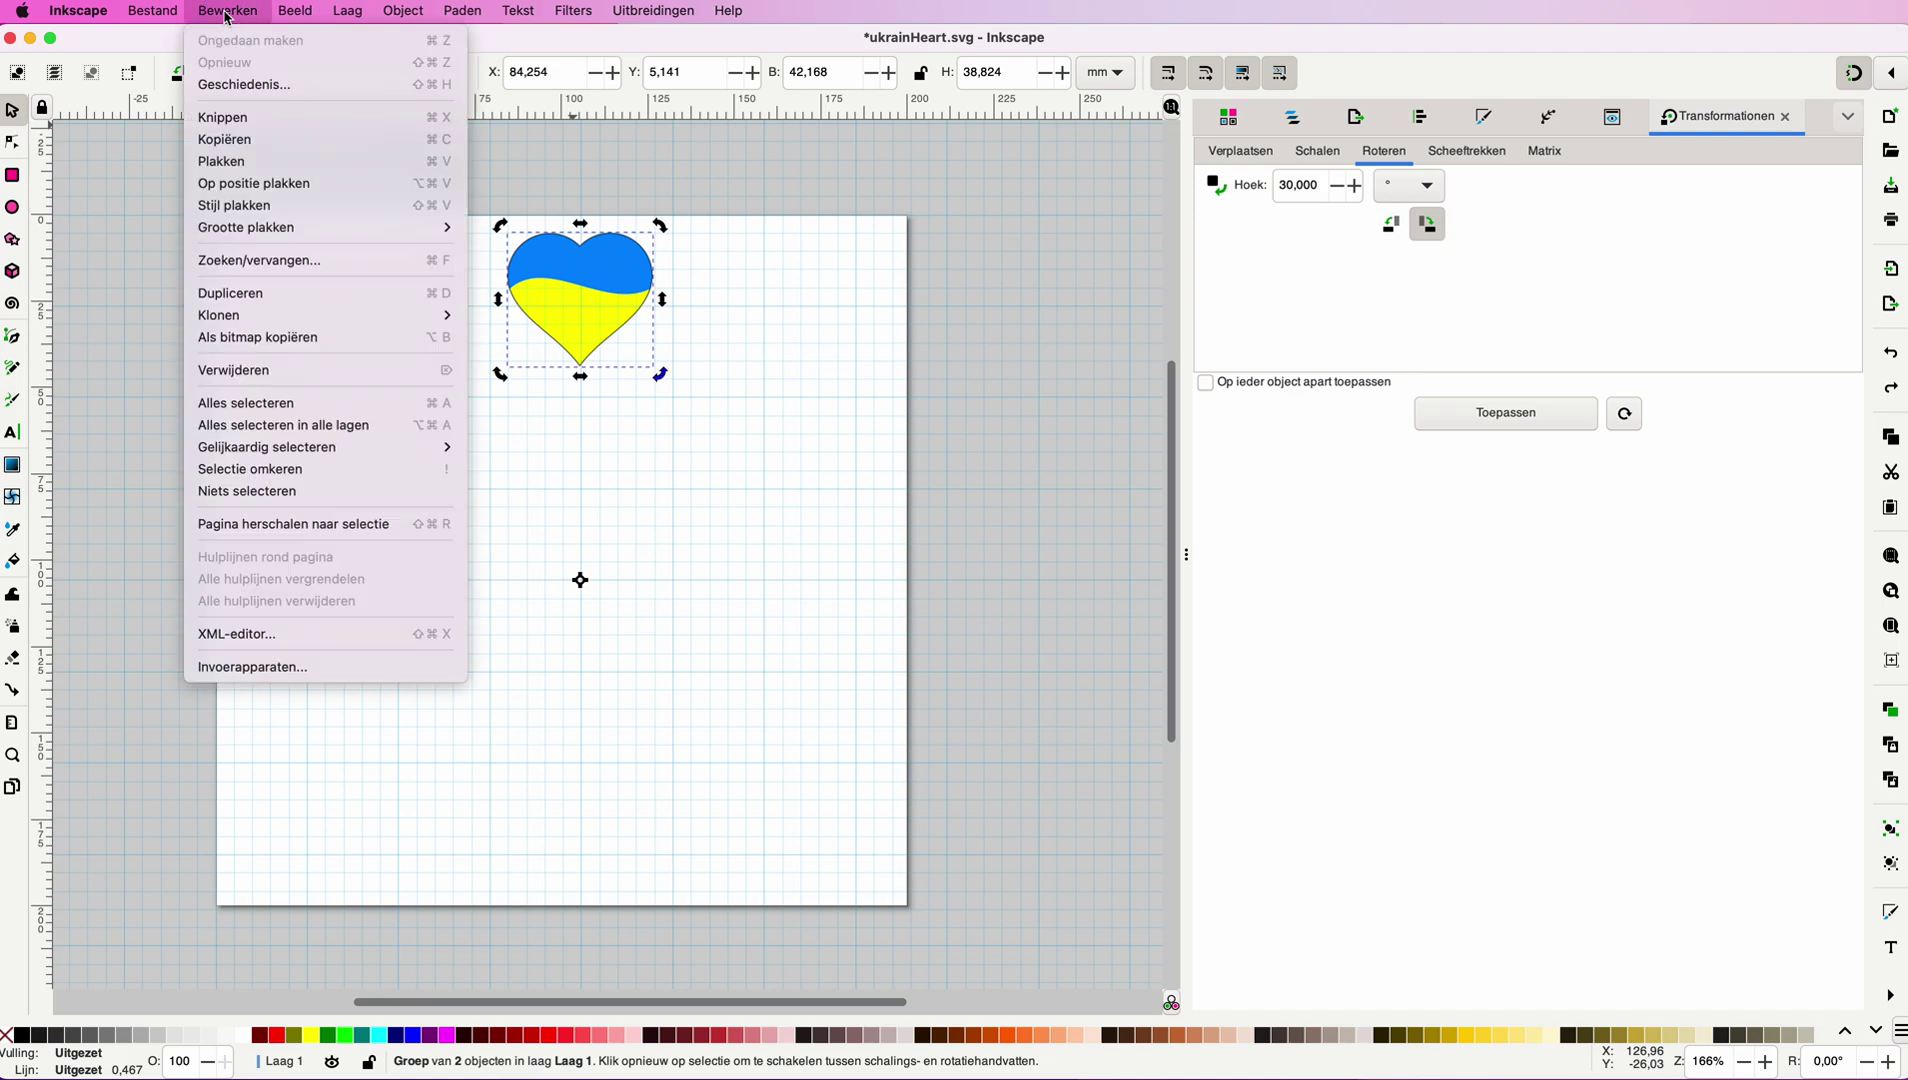
{"action": "left_click", "coordinate": [225, 139]}
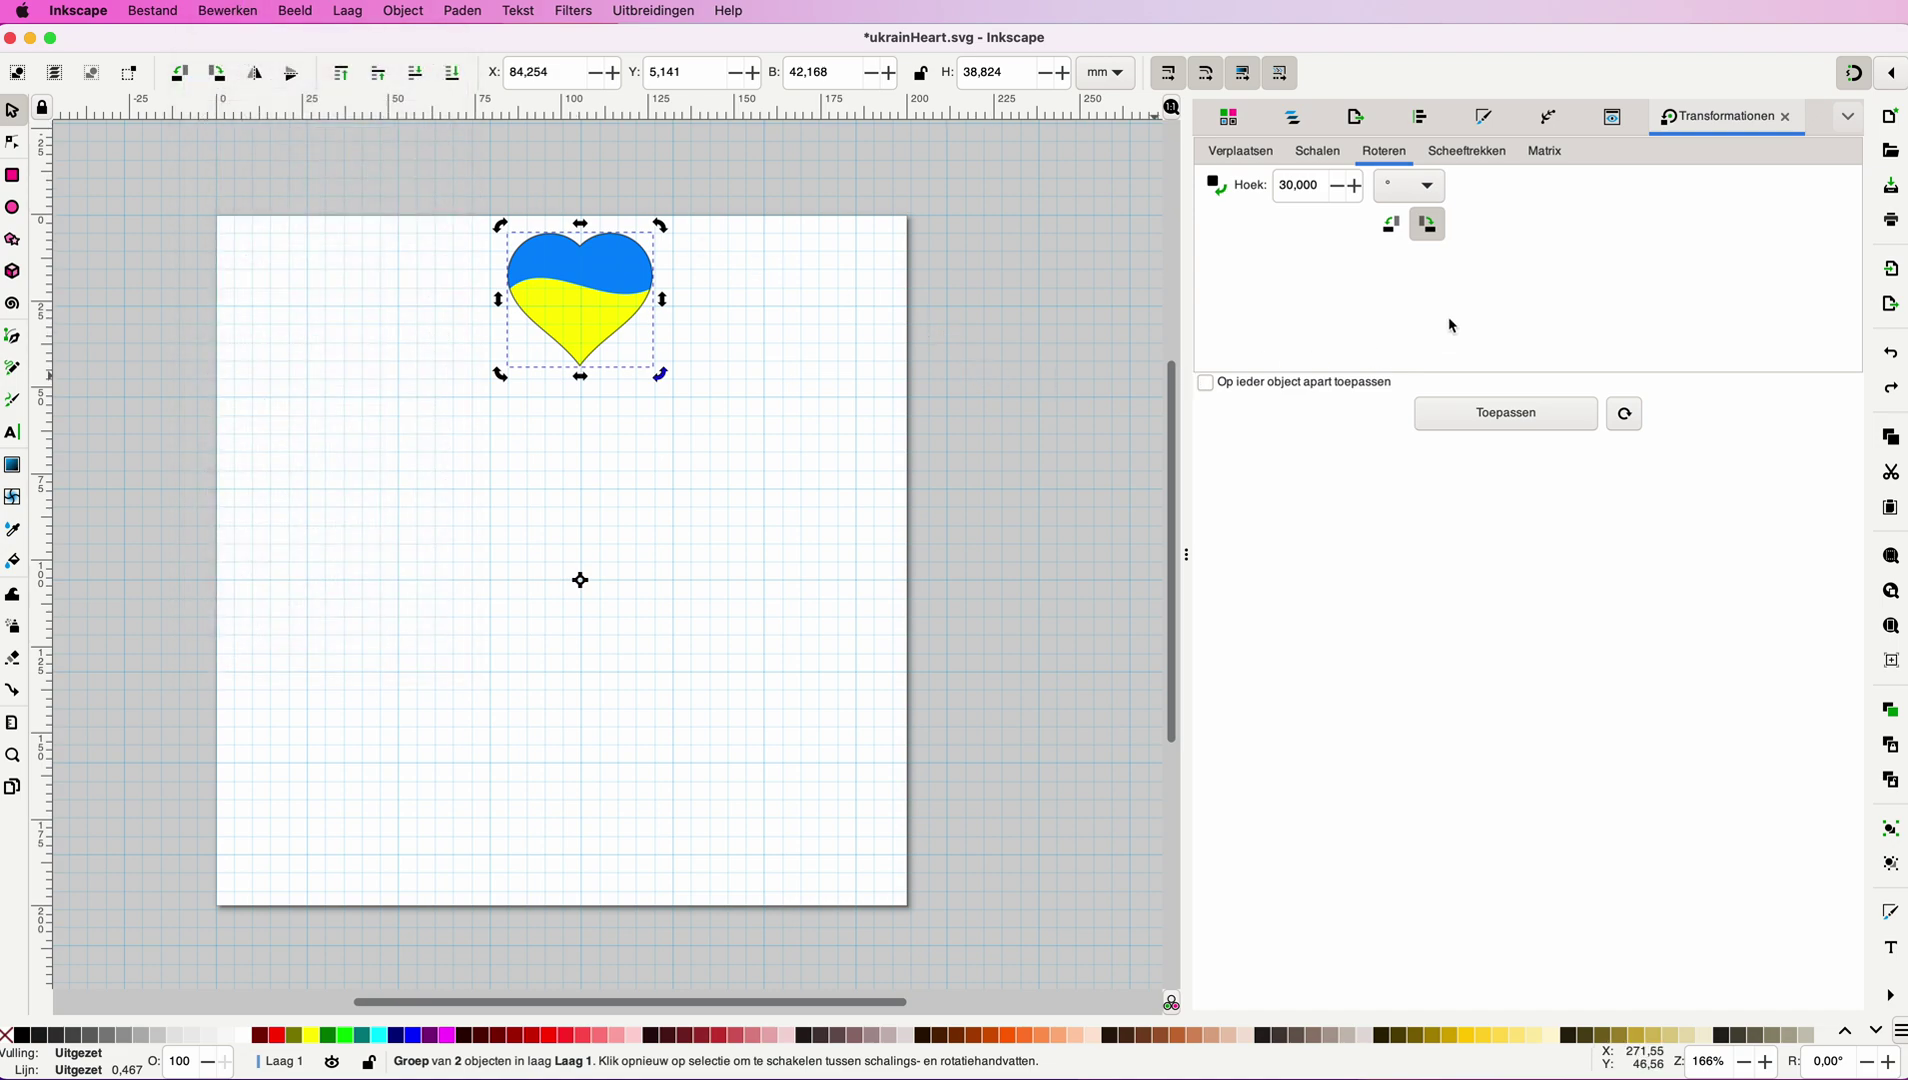
{"action": "left_click", "coordinate": [1490, 424]}
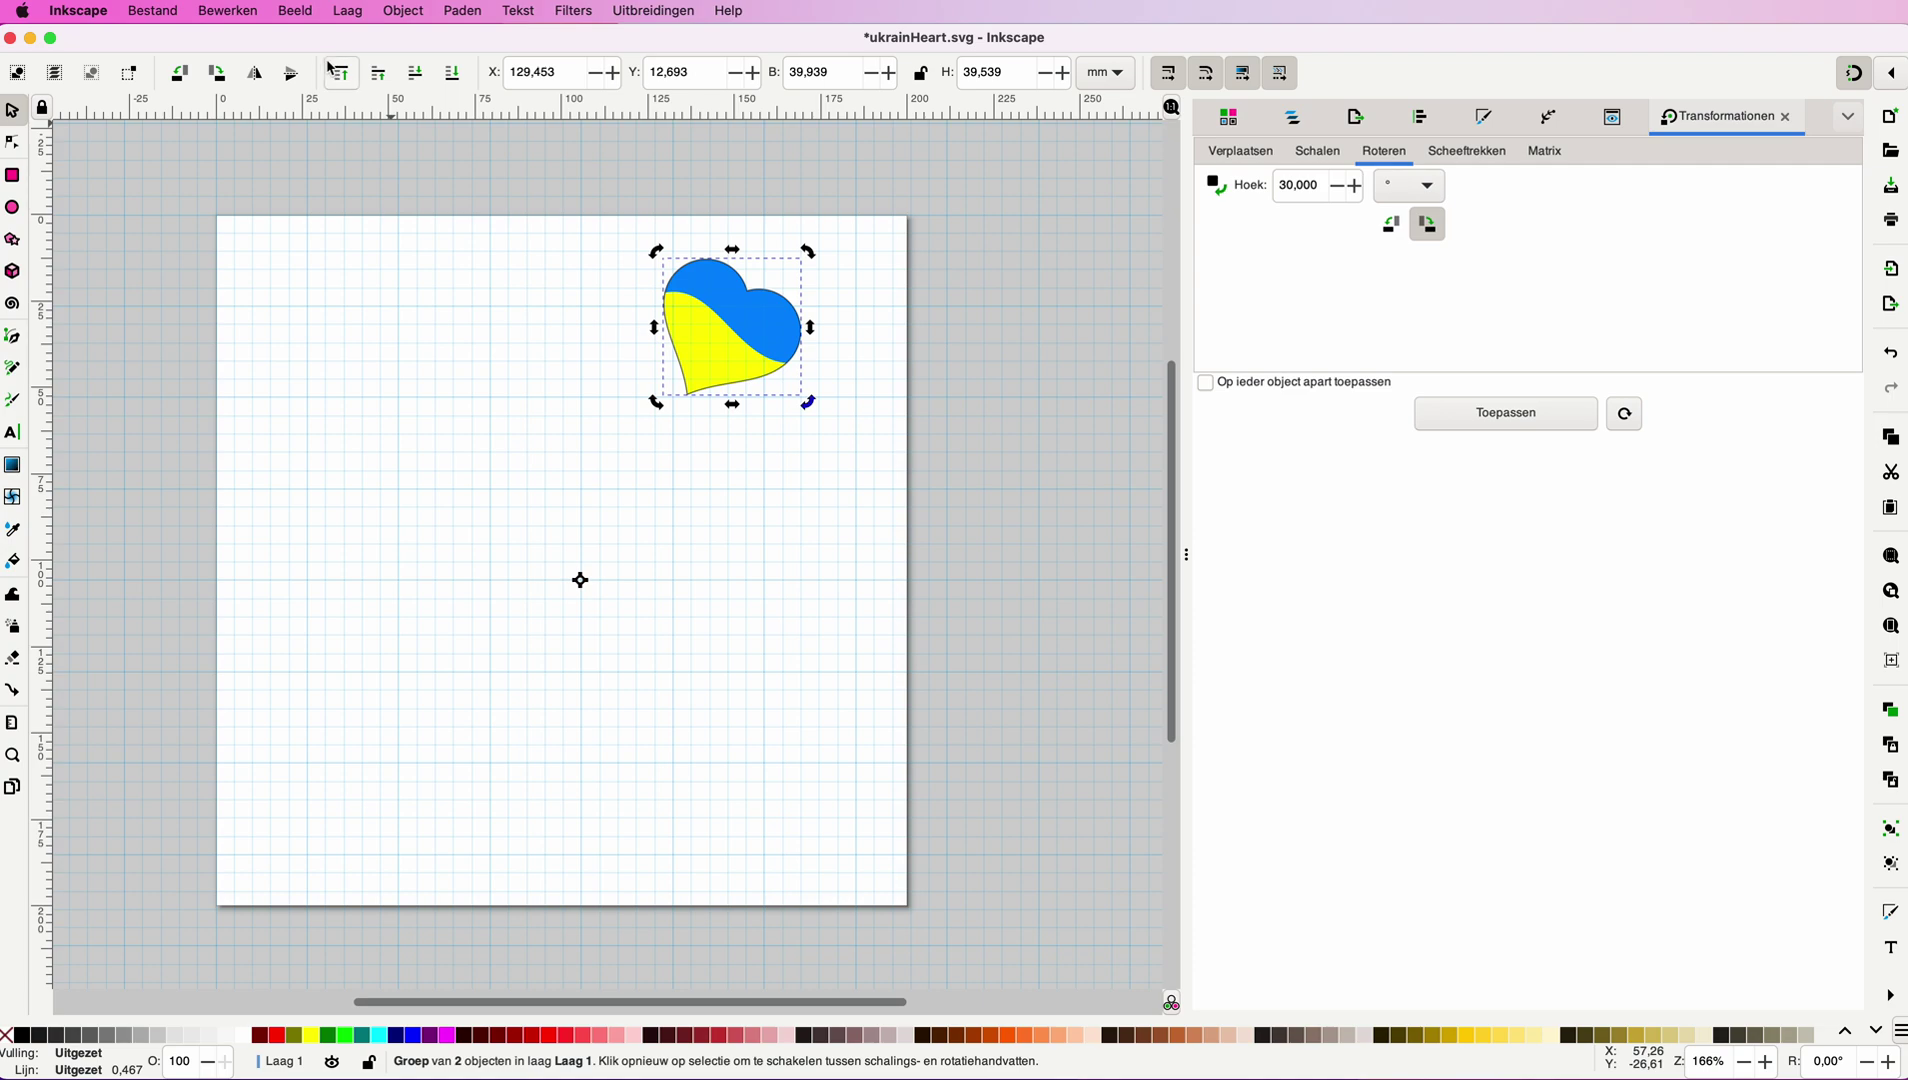
Paste the upright heart in place, then select it together with the rotated heart and copy both to the clipboard.
{"action": "left_click", "coordinate": [229, 12]}
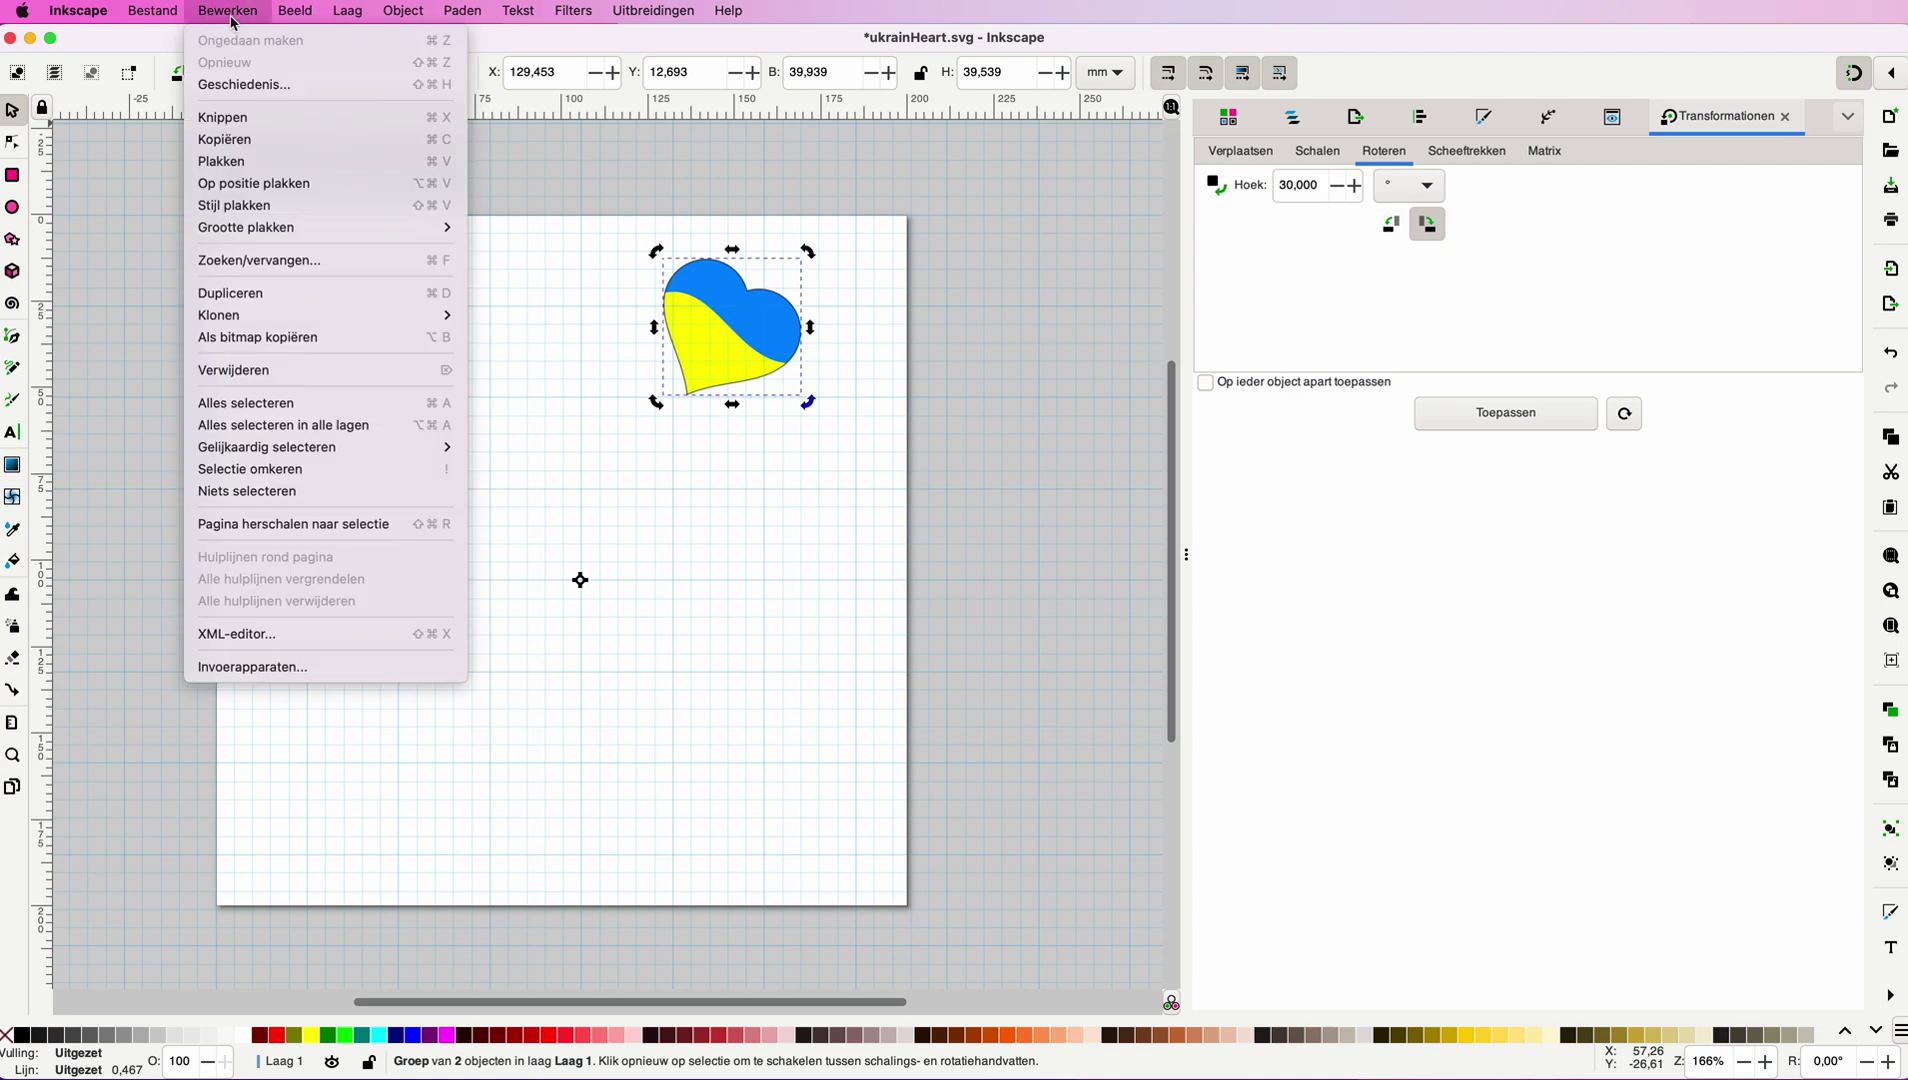
{"action": "left_click", "coordinate": [253, 185]}
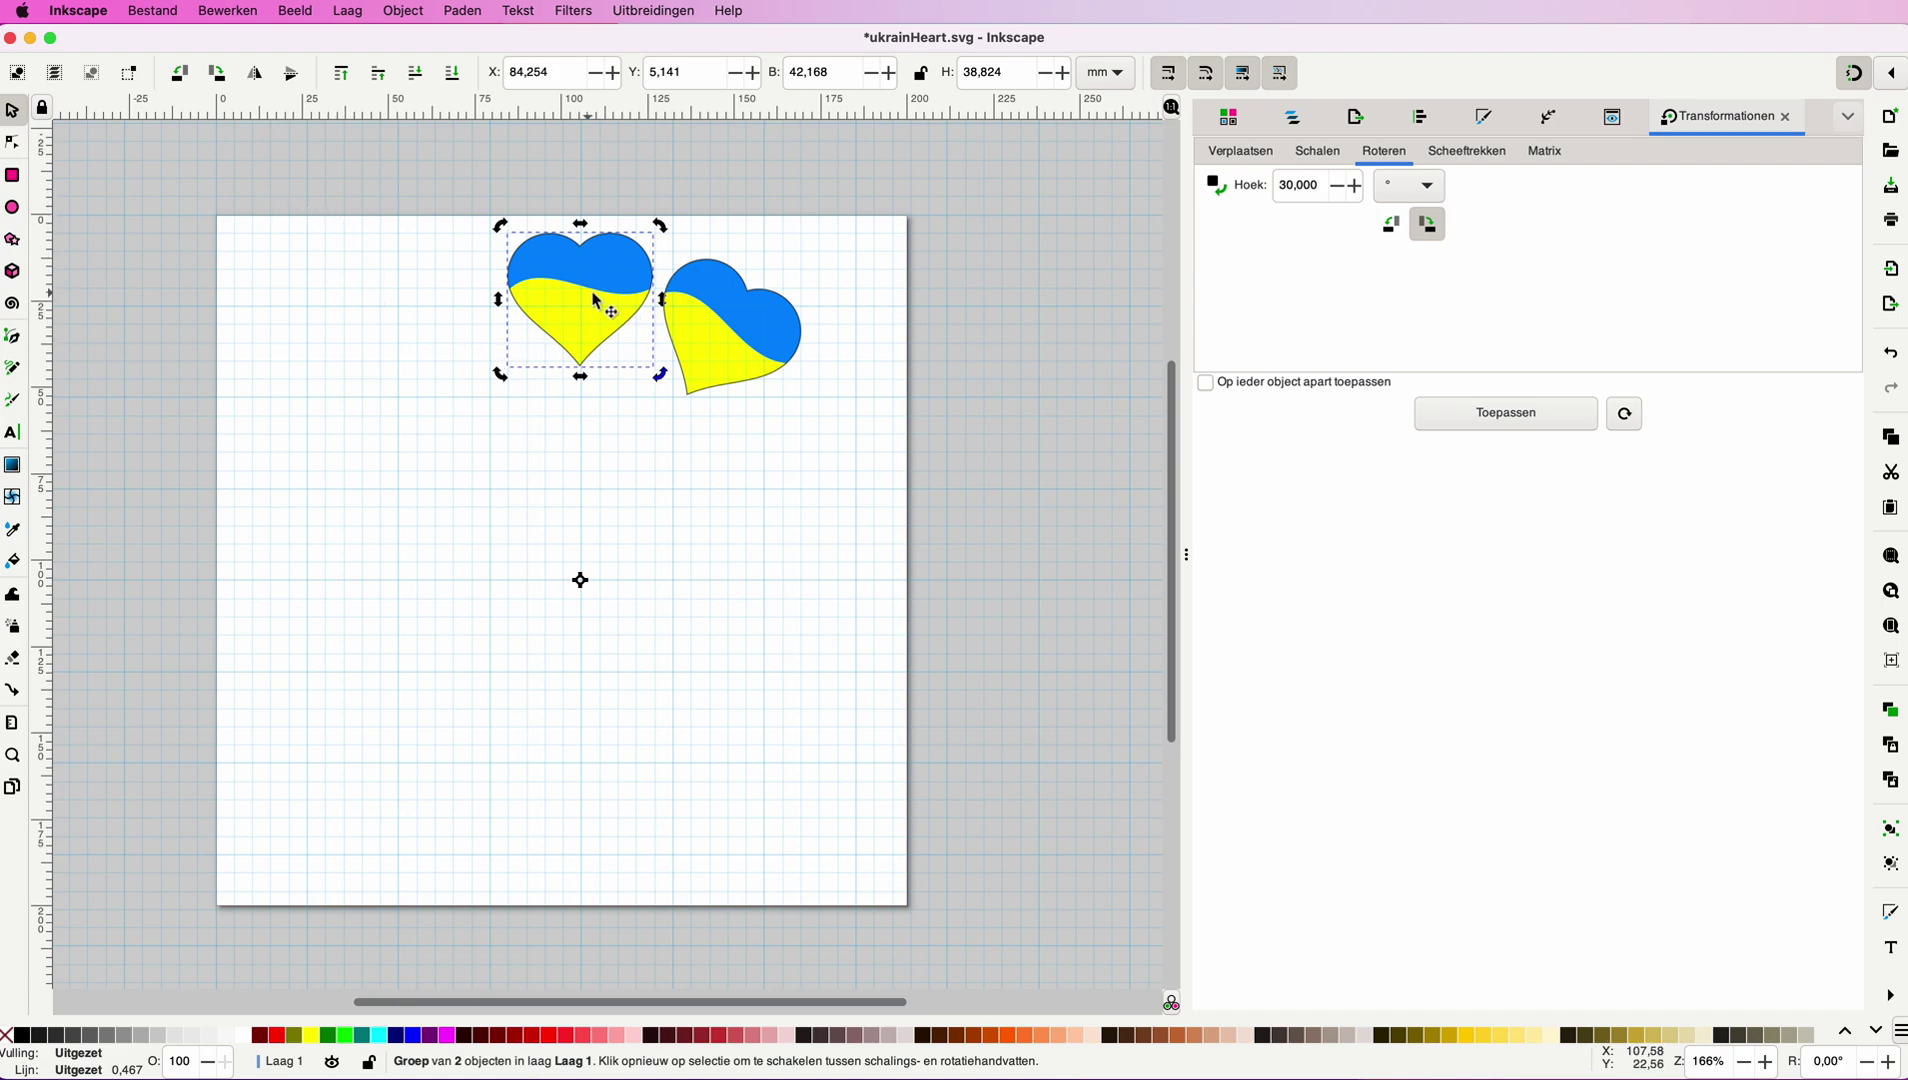
{"action": "left_click", "coordinate": [256, 80]}
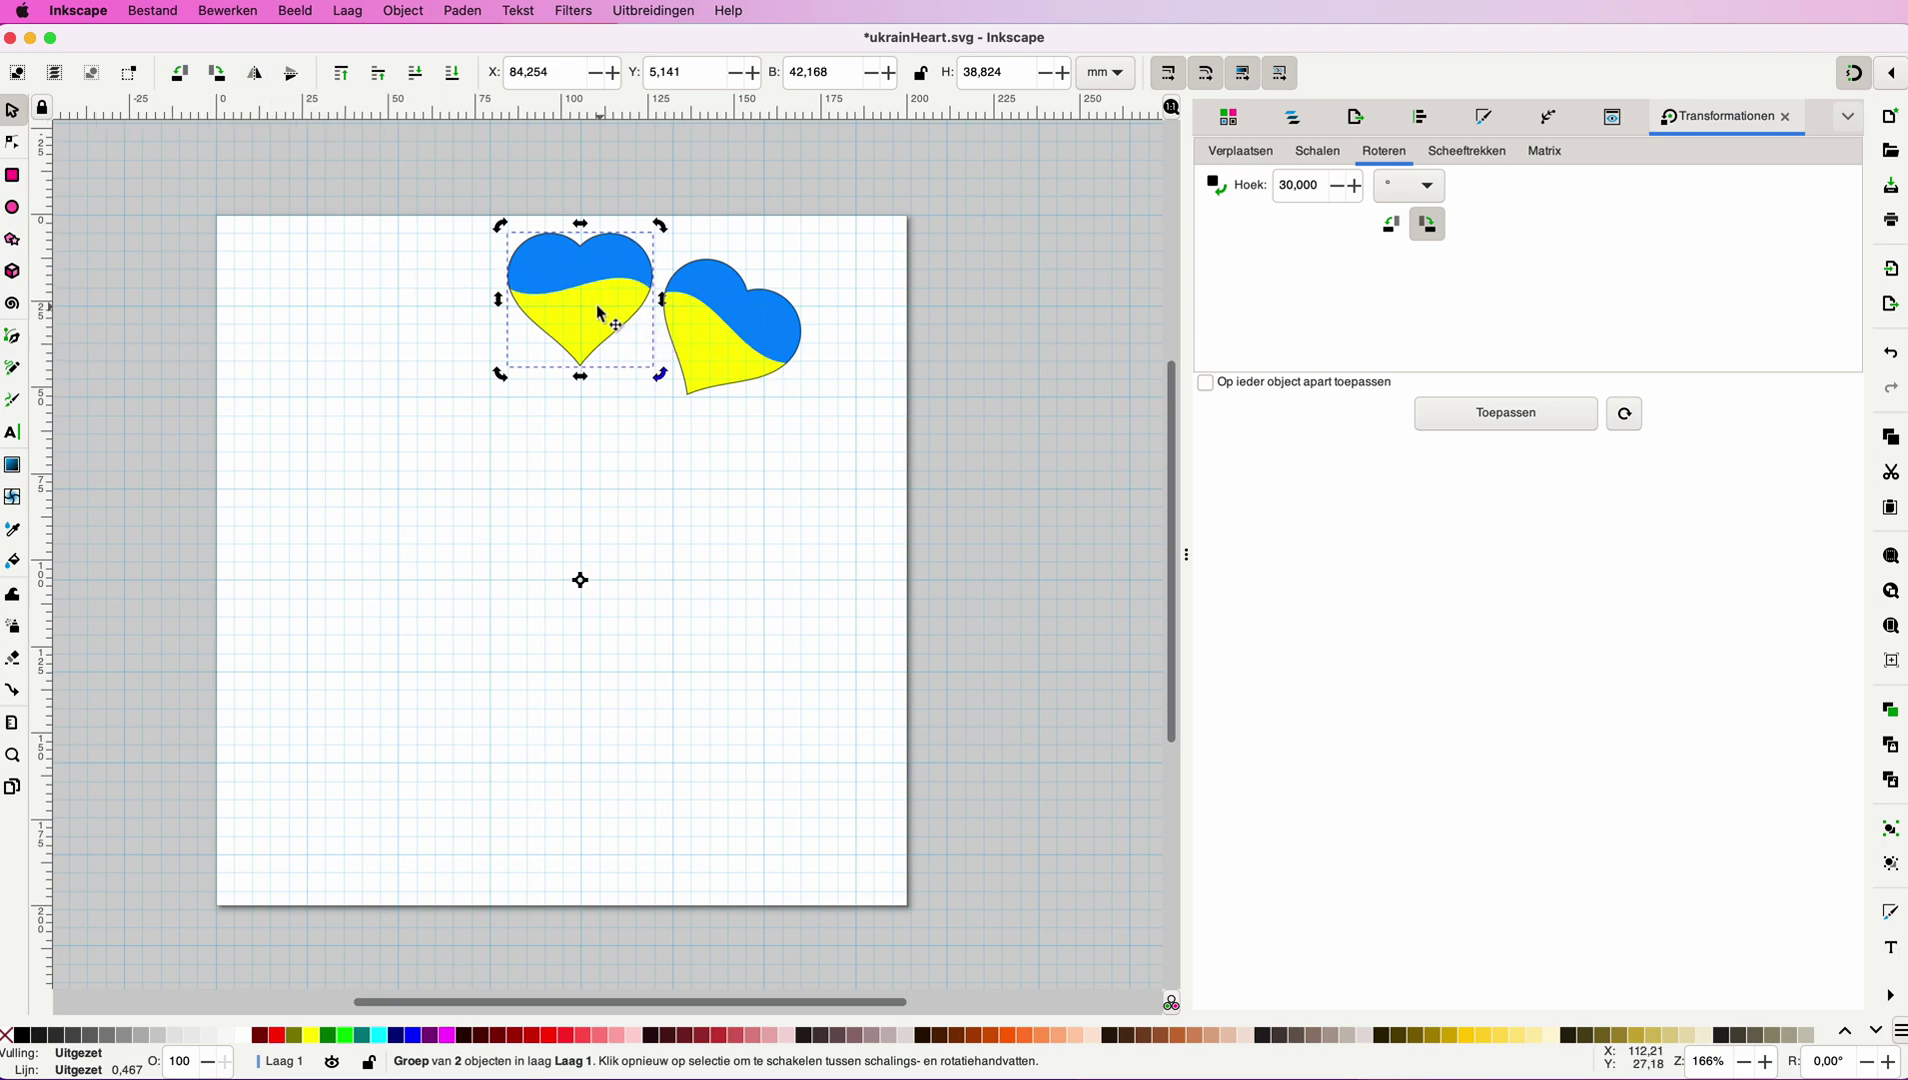
{"action": "left_click", "coordinate": [725, 340], "text": "shift"}
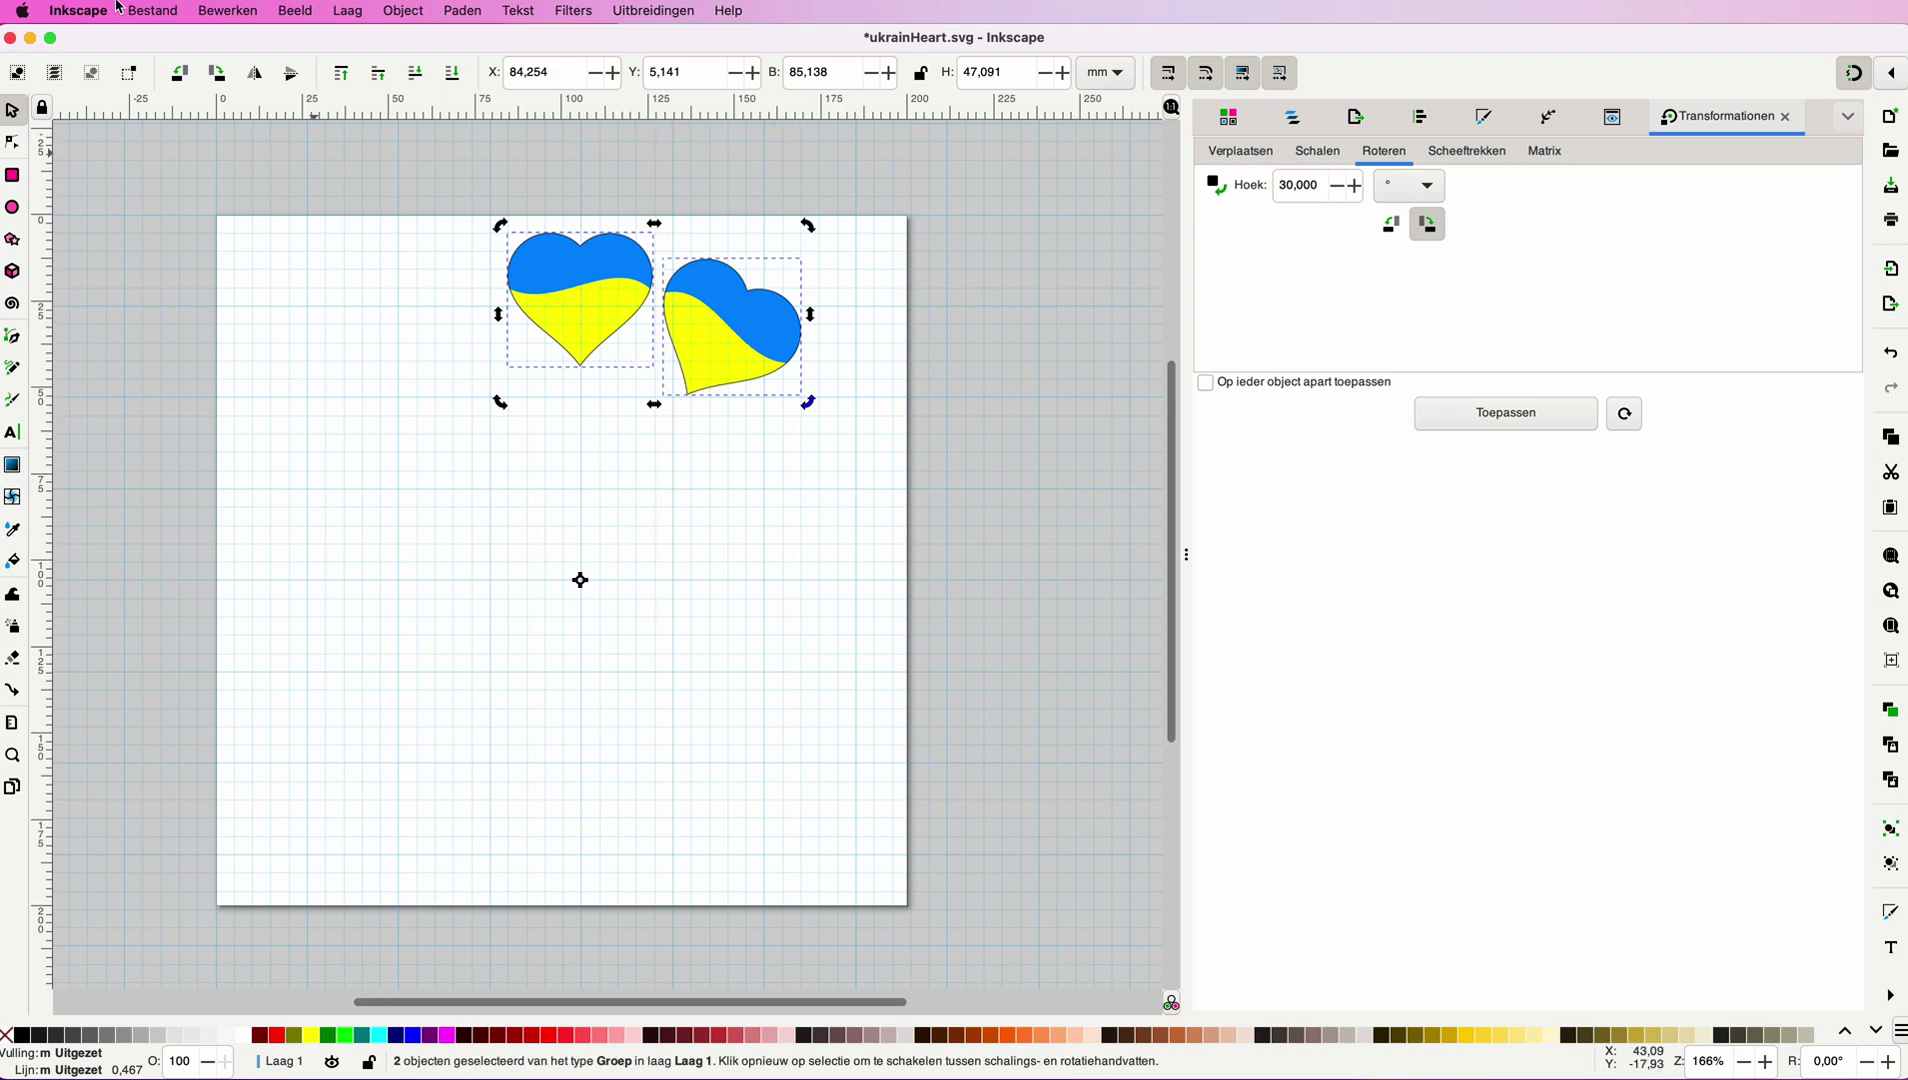
{"action": "left_click", "coordinate": [229, 14]}
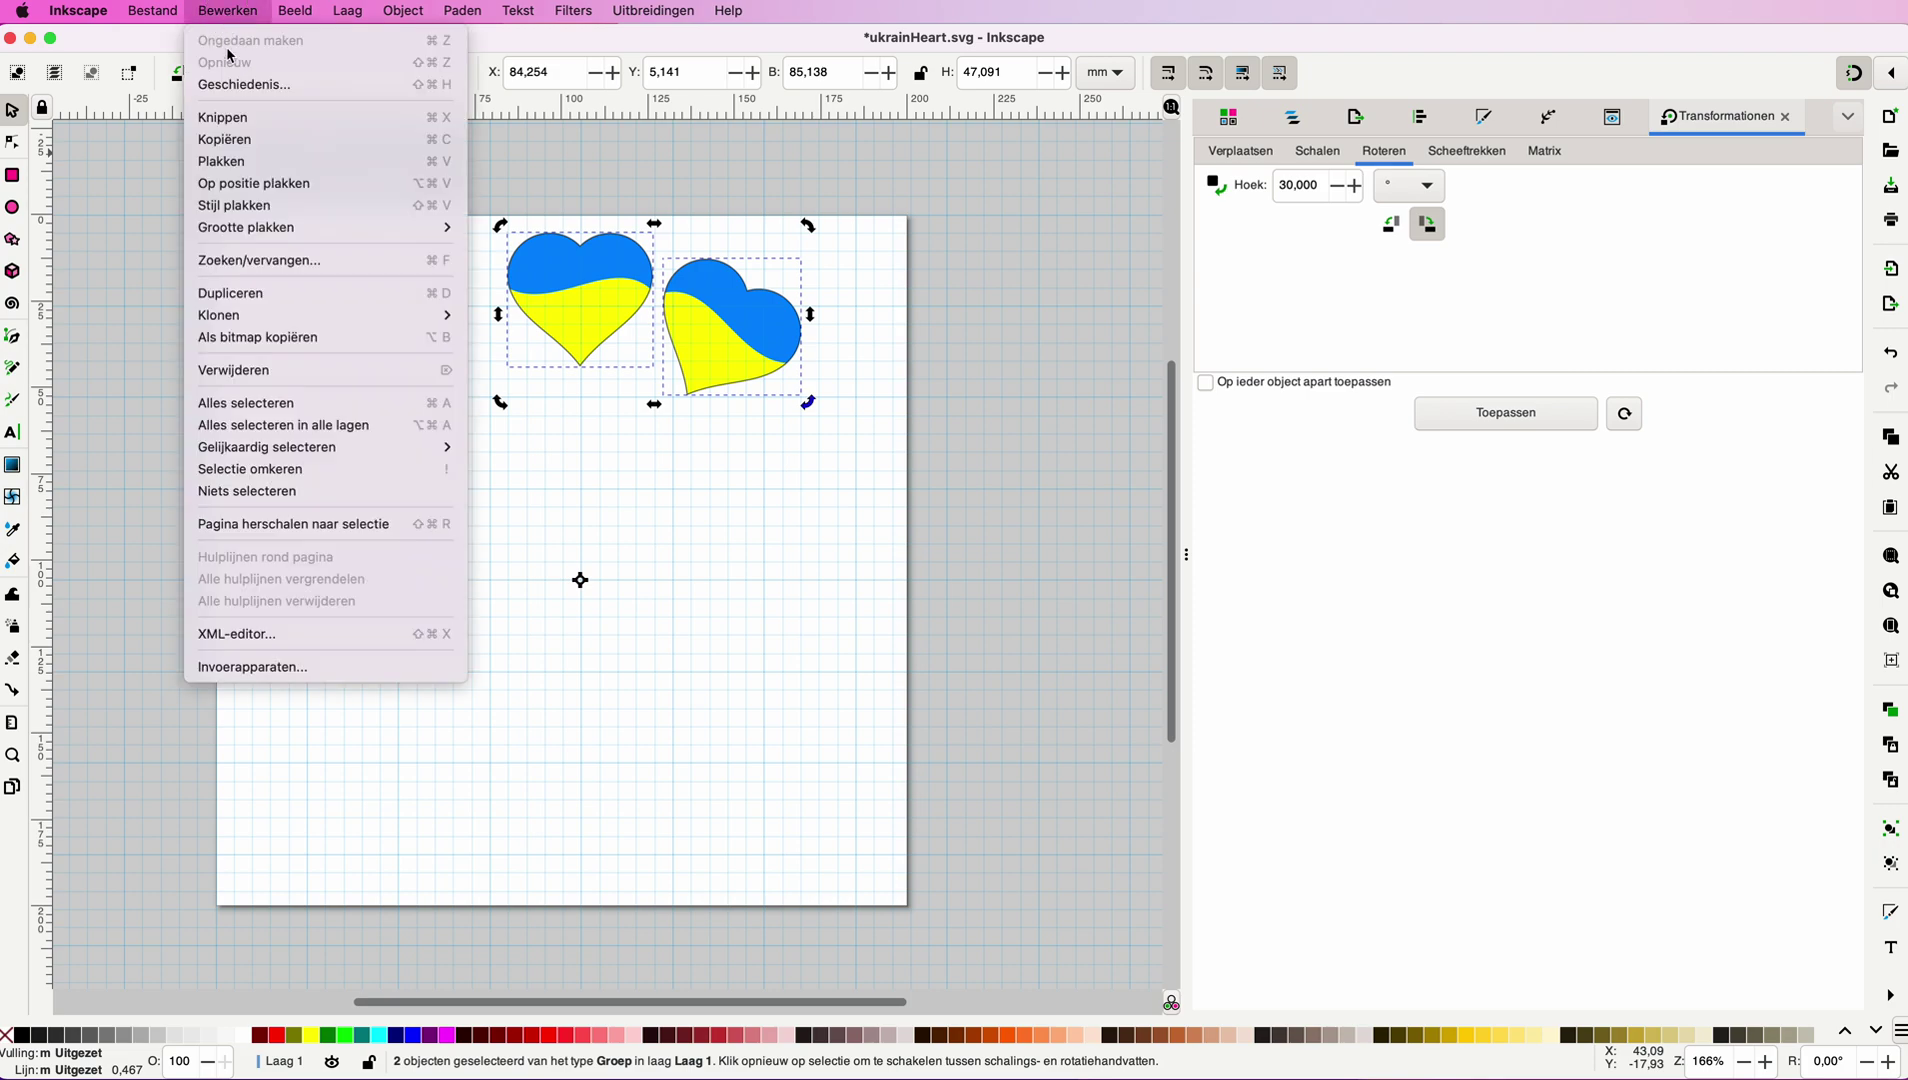
{"action": "left_click", "coordinate": [245, 142]}
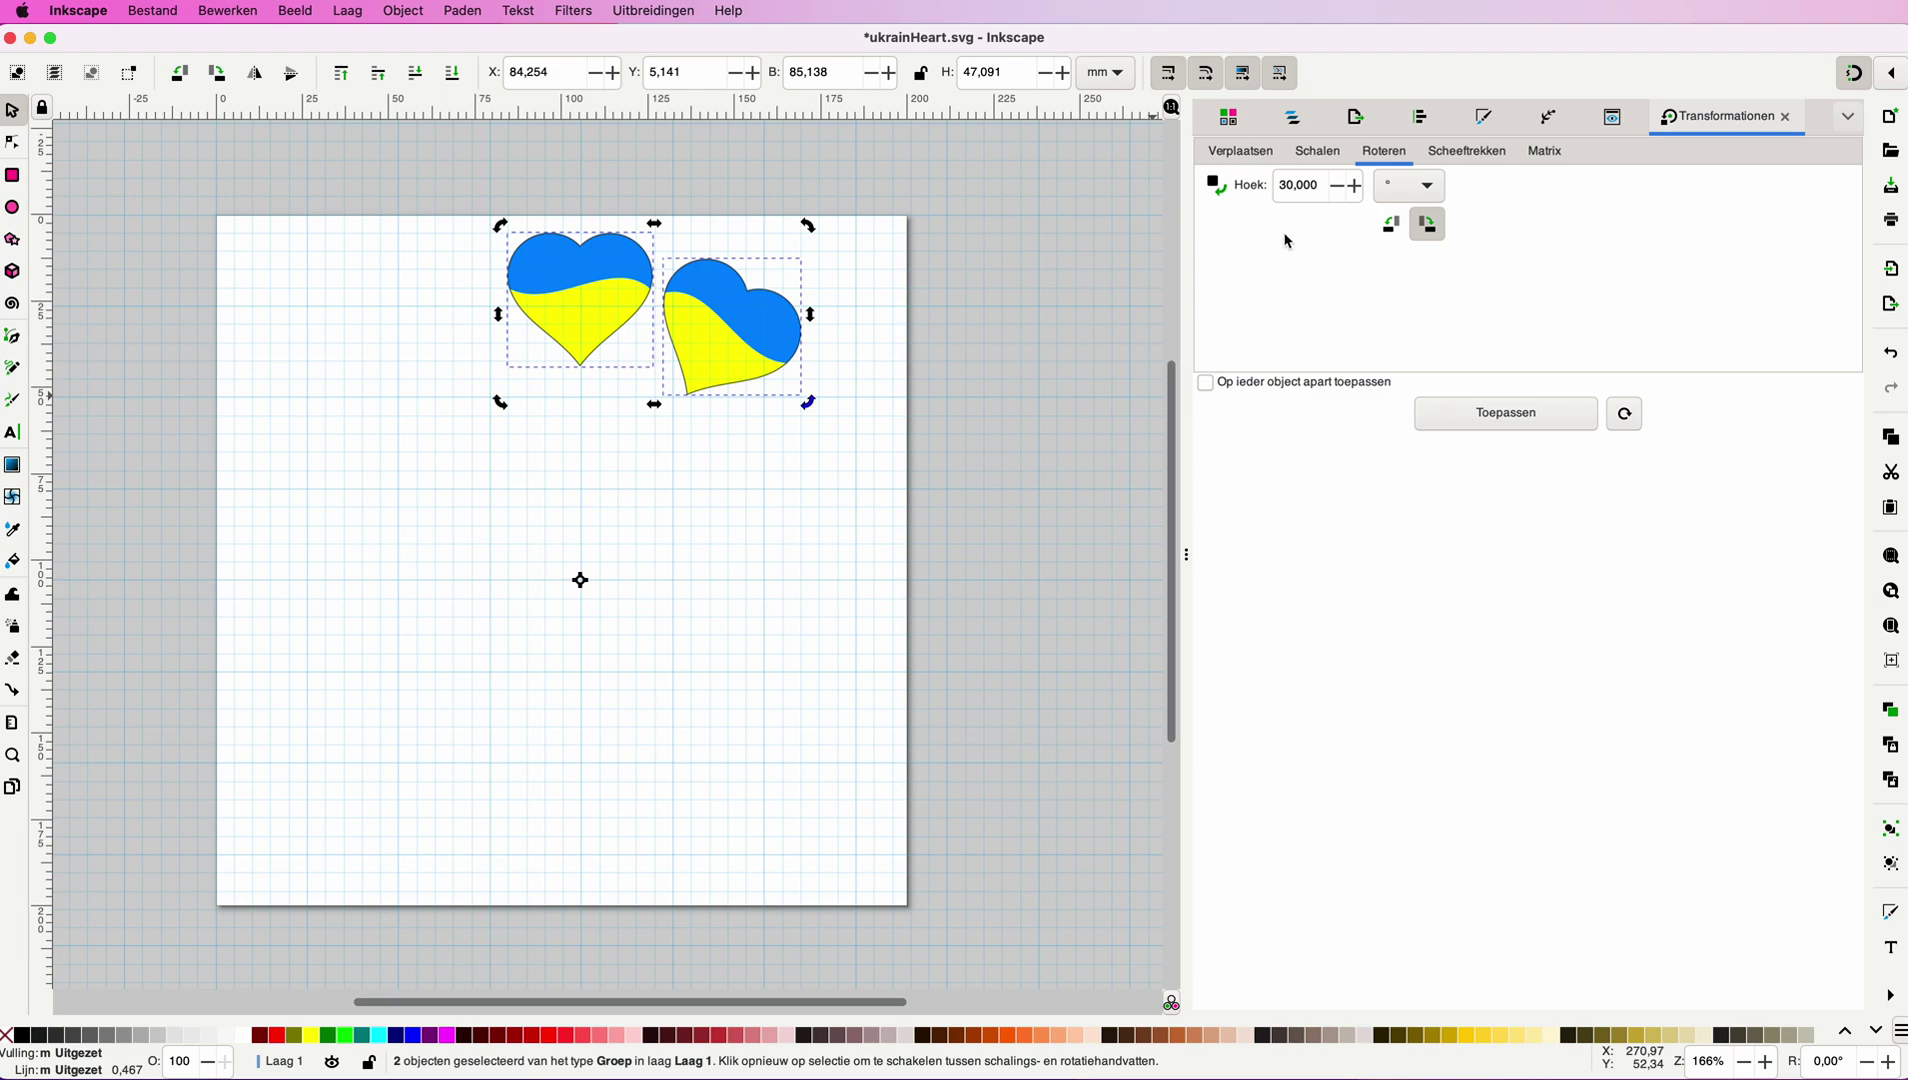
Set the rotation angle to 60° and apply the clockwise rotation twice to the selected pair of hearts.
{"action": "left_click", "coordinate": [1286, 187]}
{"action": "type", "text": "6"}
{"action": "left_click", "coordinate": [1494, 418]}
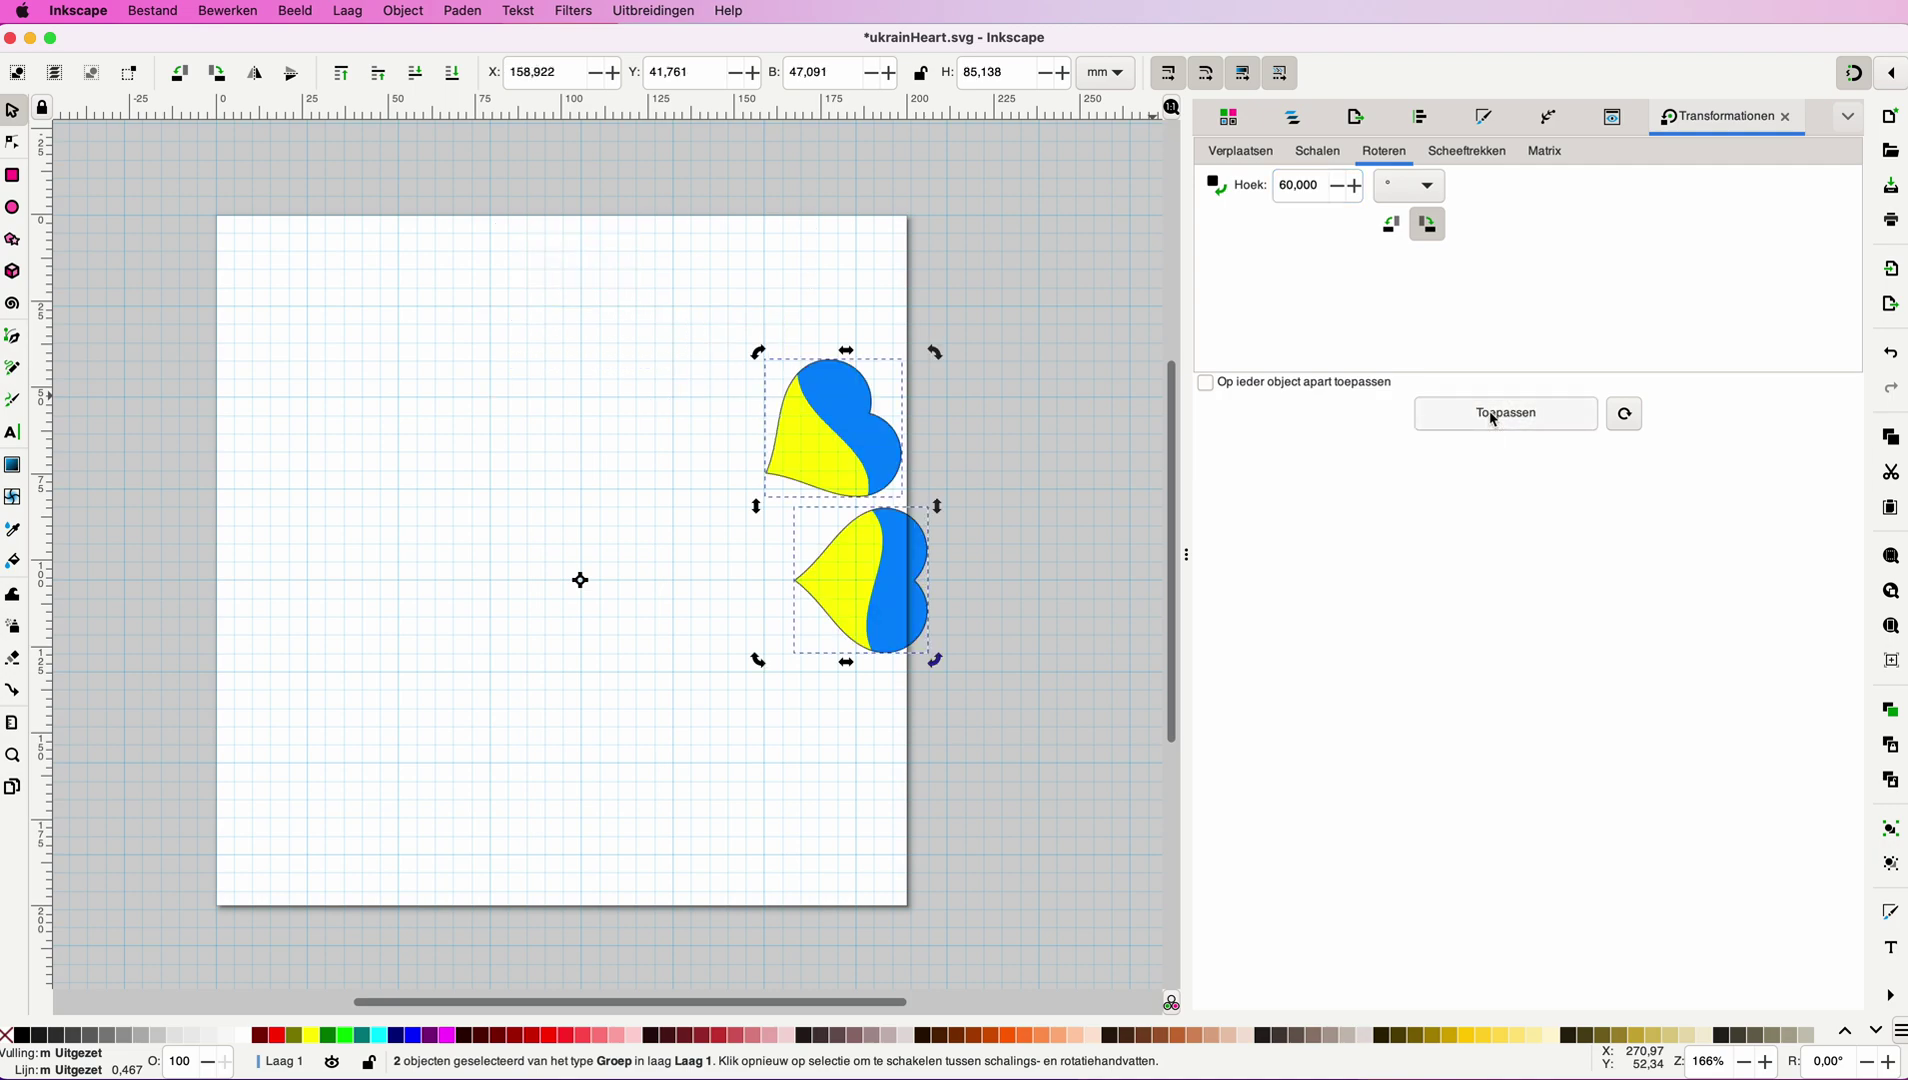
{"action": "left_click", "coordinate": [1494, 418]}
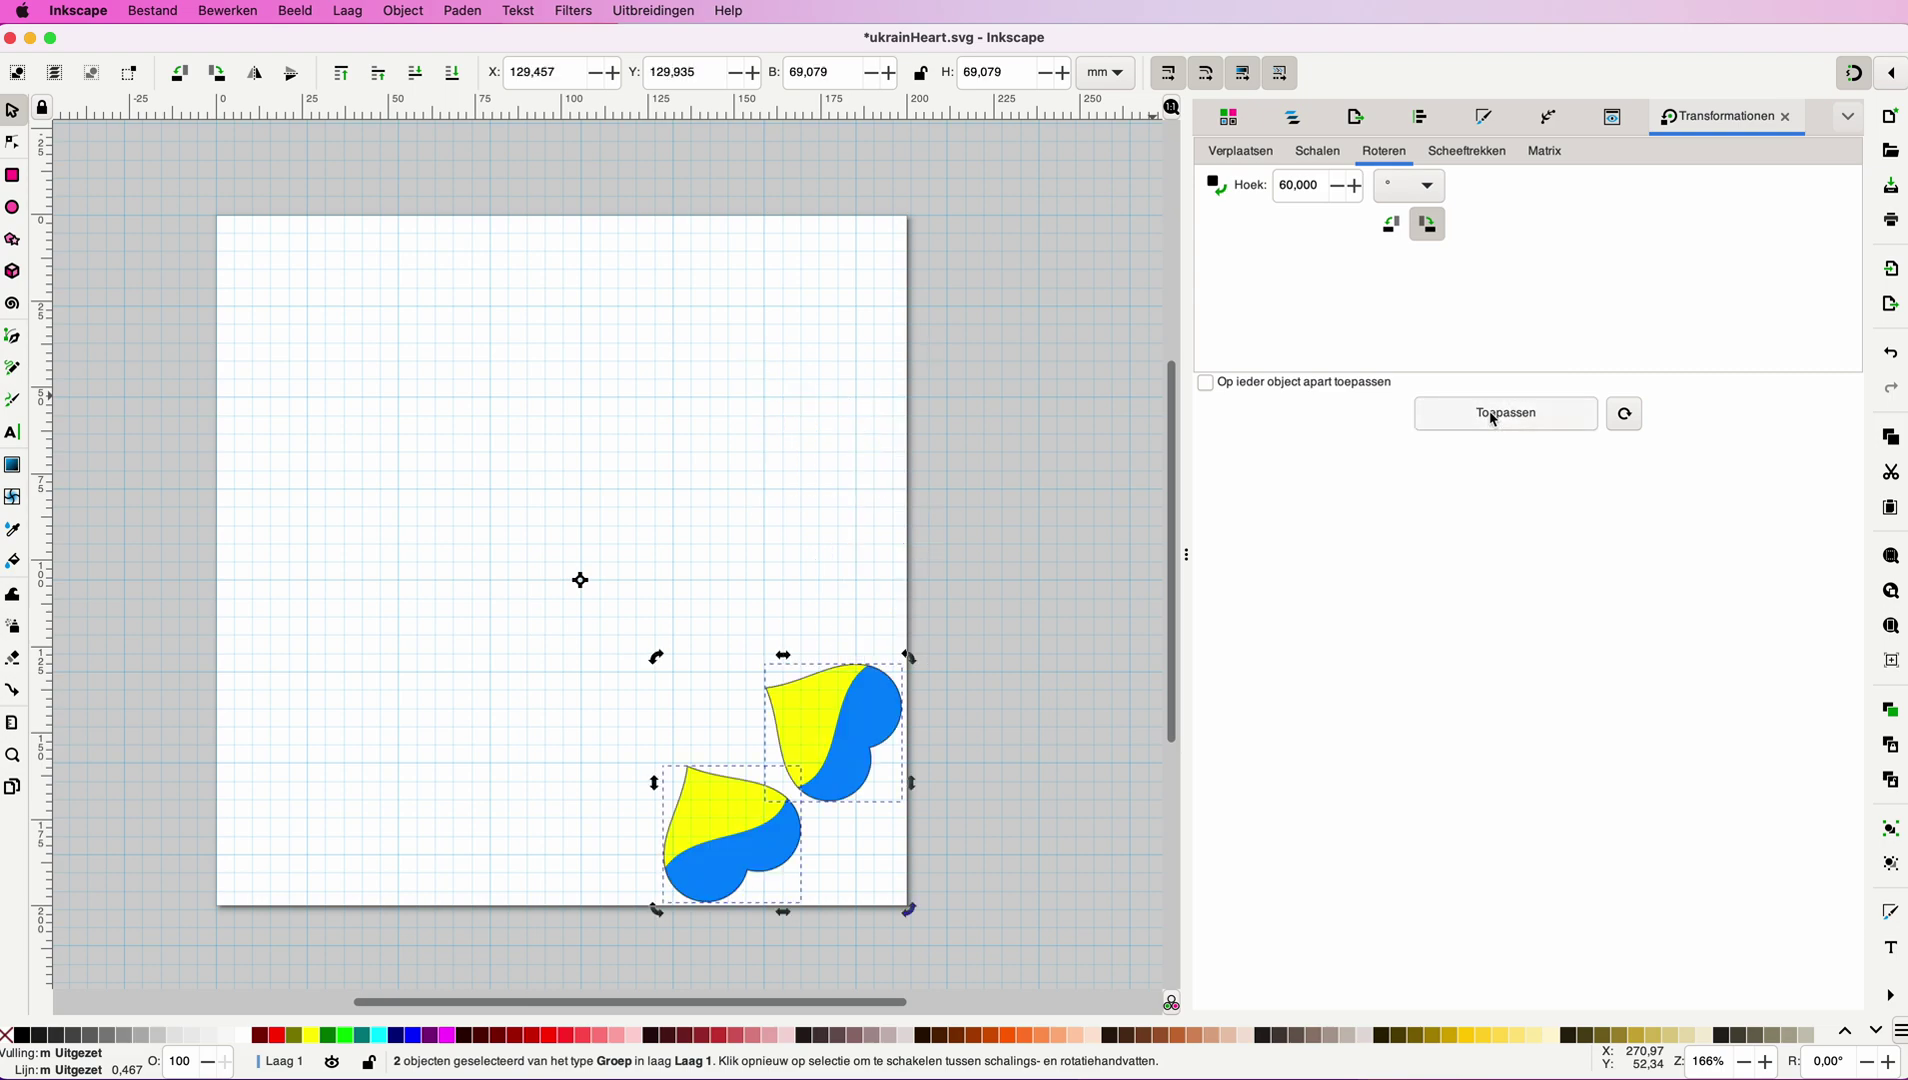
Paste the copied pair of hearts in place and rotate it 60° clockwise once.
{"action": "left_click", "coordinate": [230, 11]}
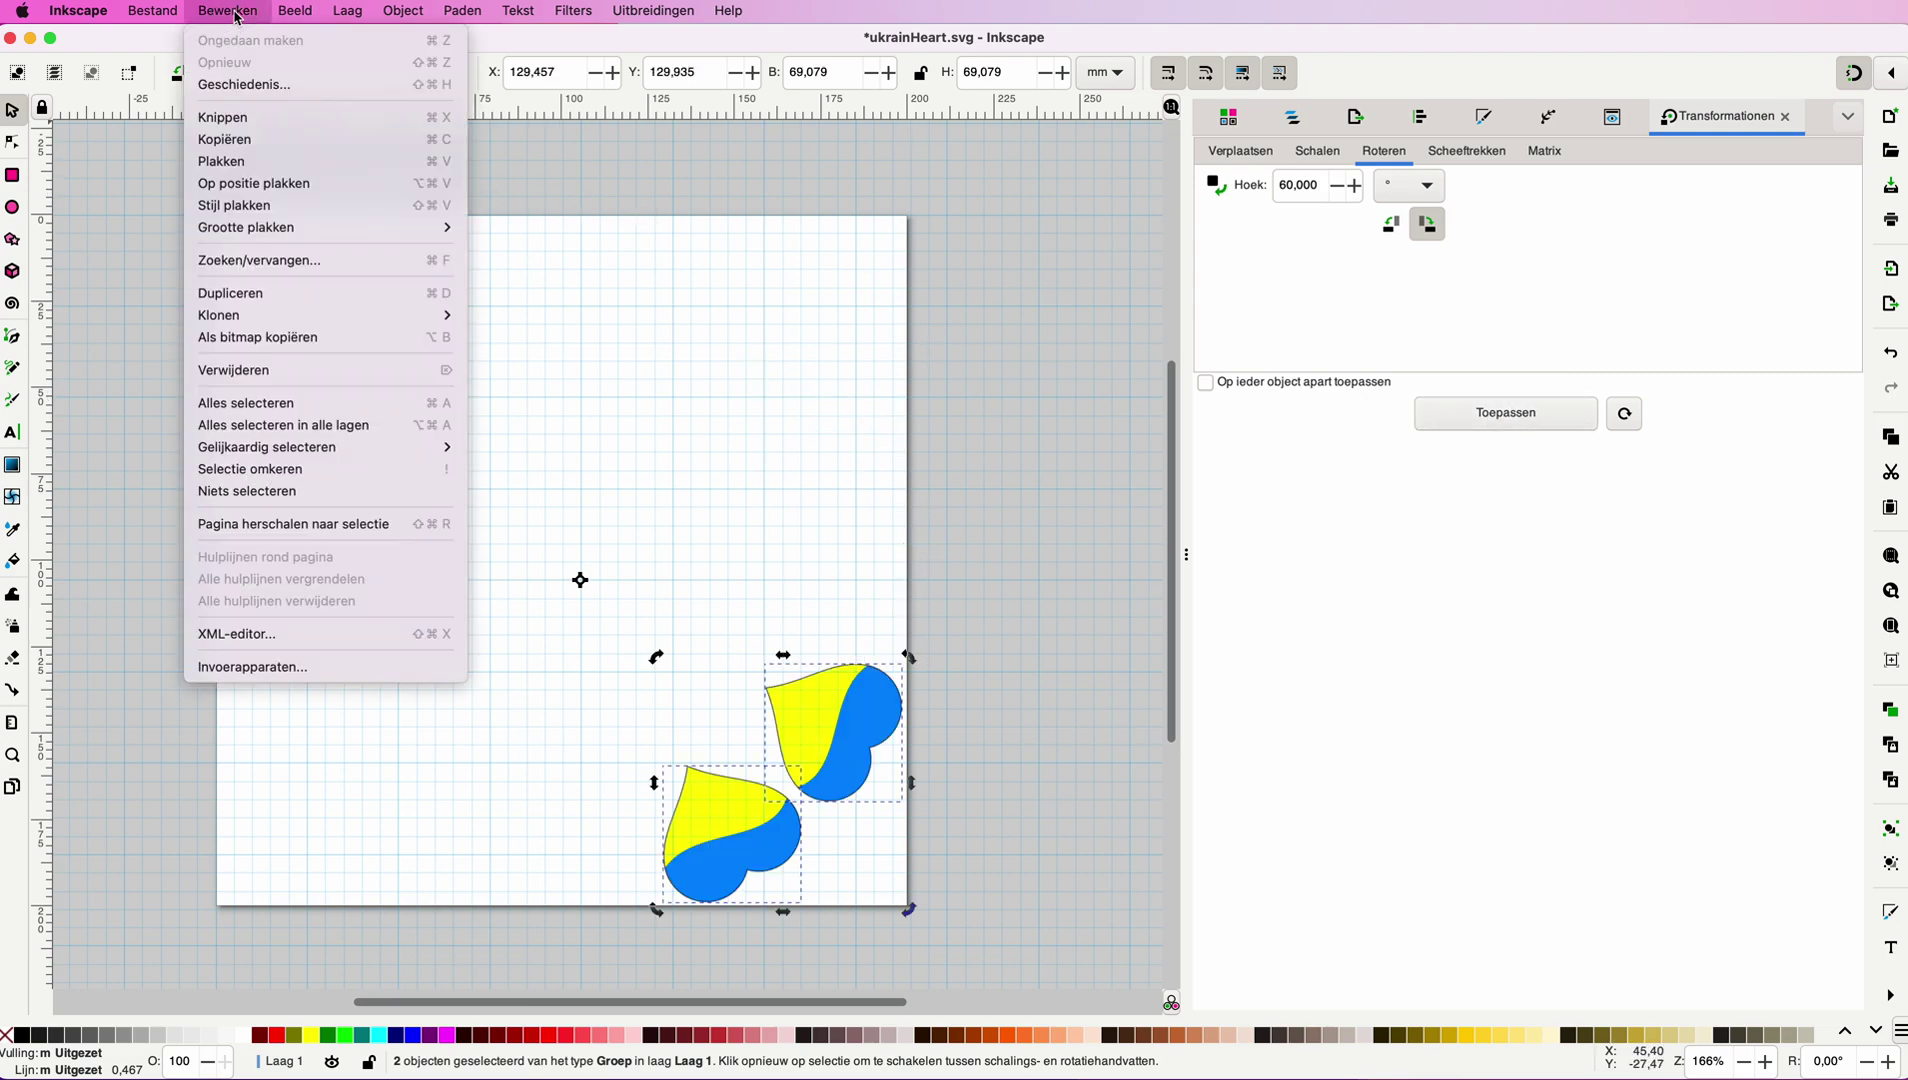
{"action": "left_click", "coordinate": [248, 184]}
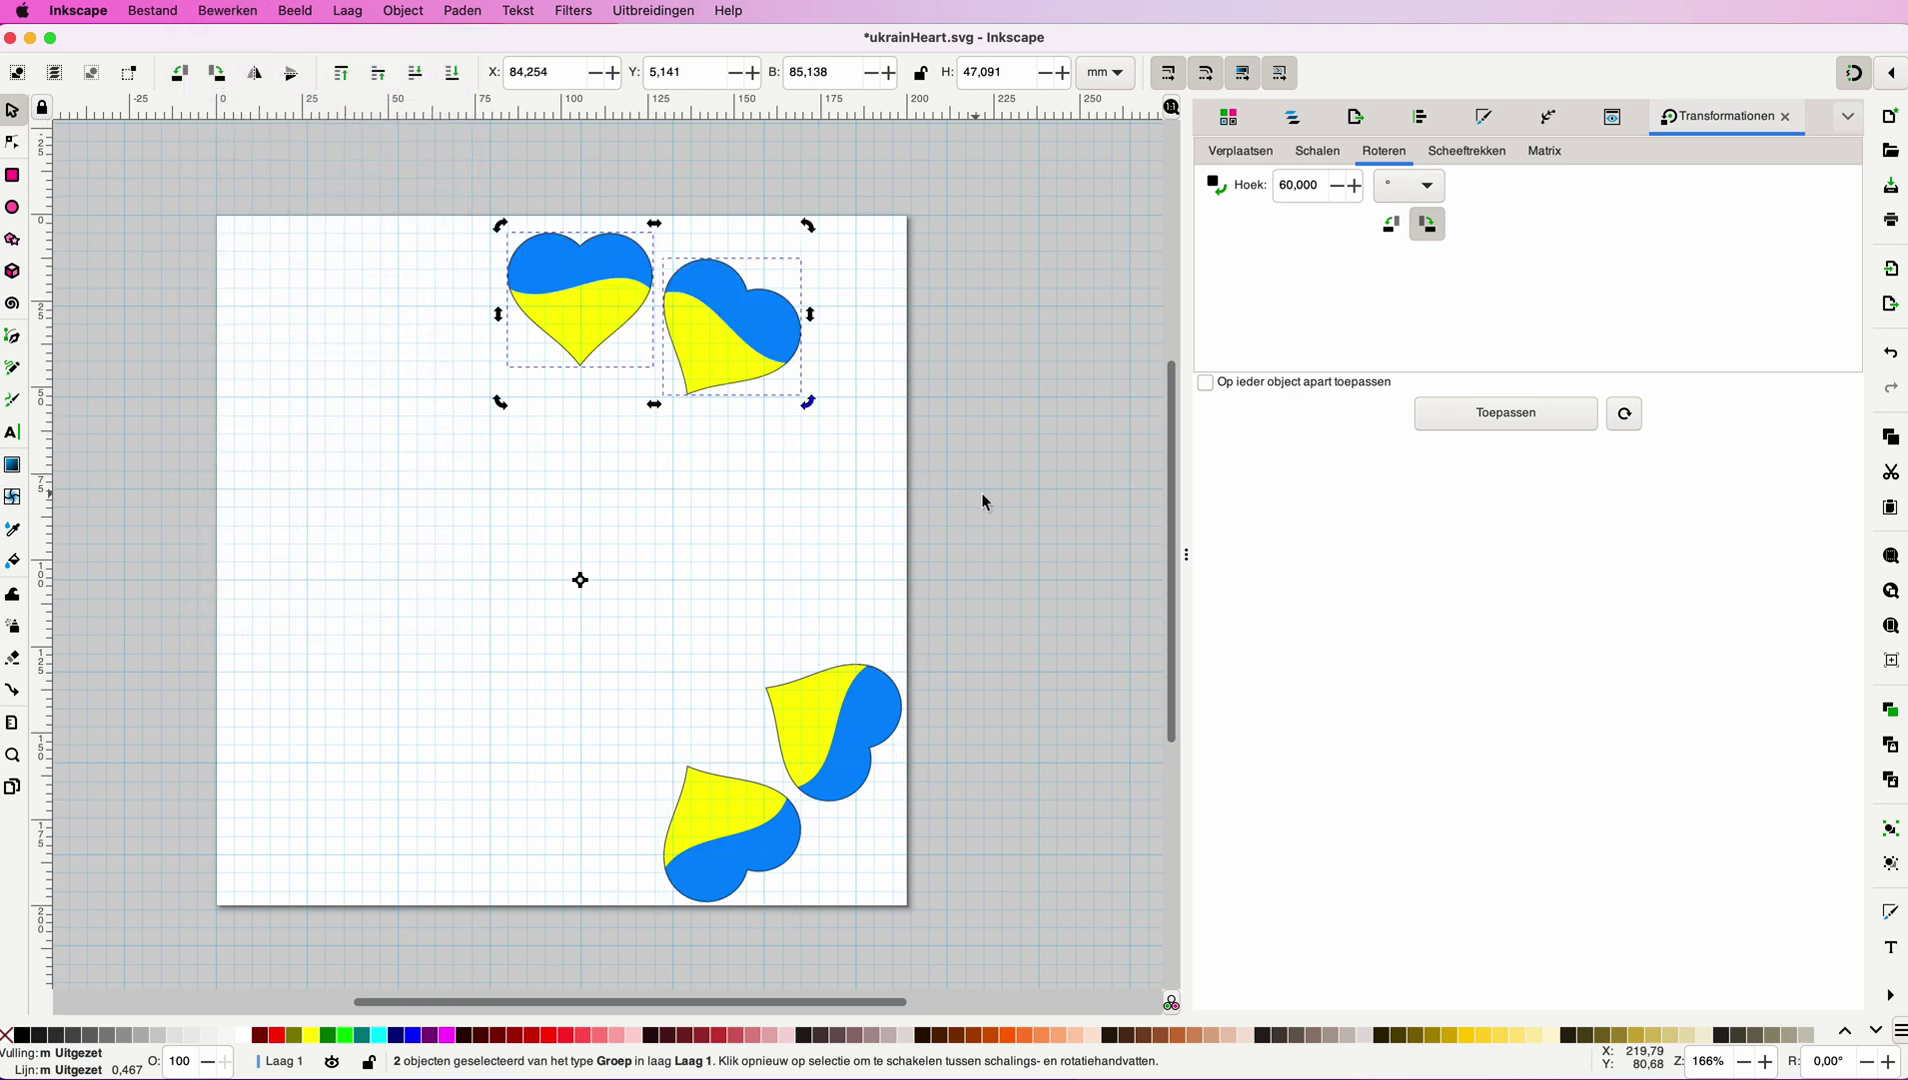
{"action": "left_click", "coordinate": [1497, 425]}
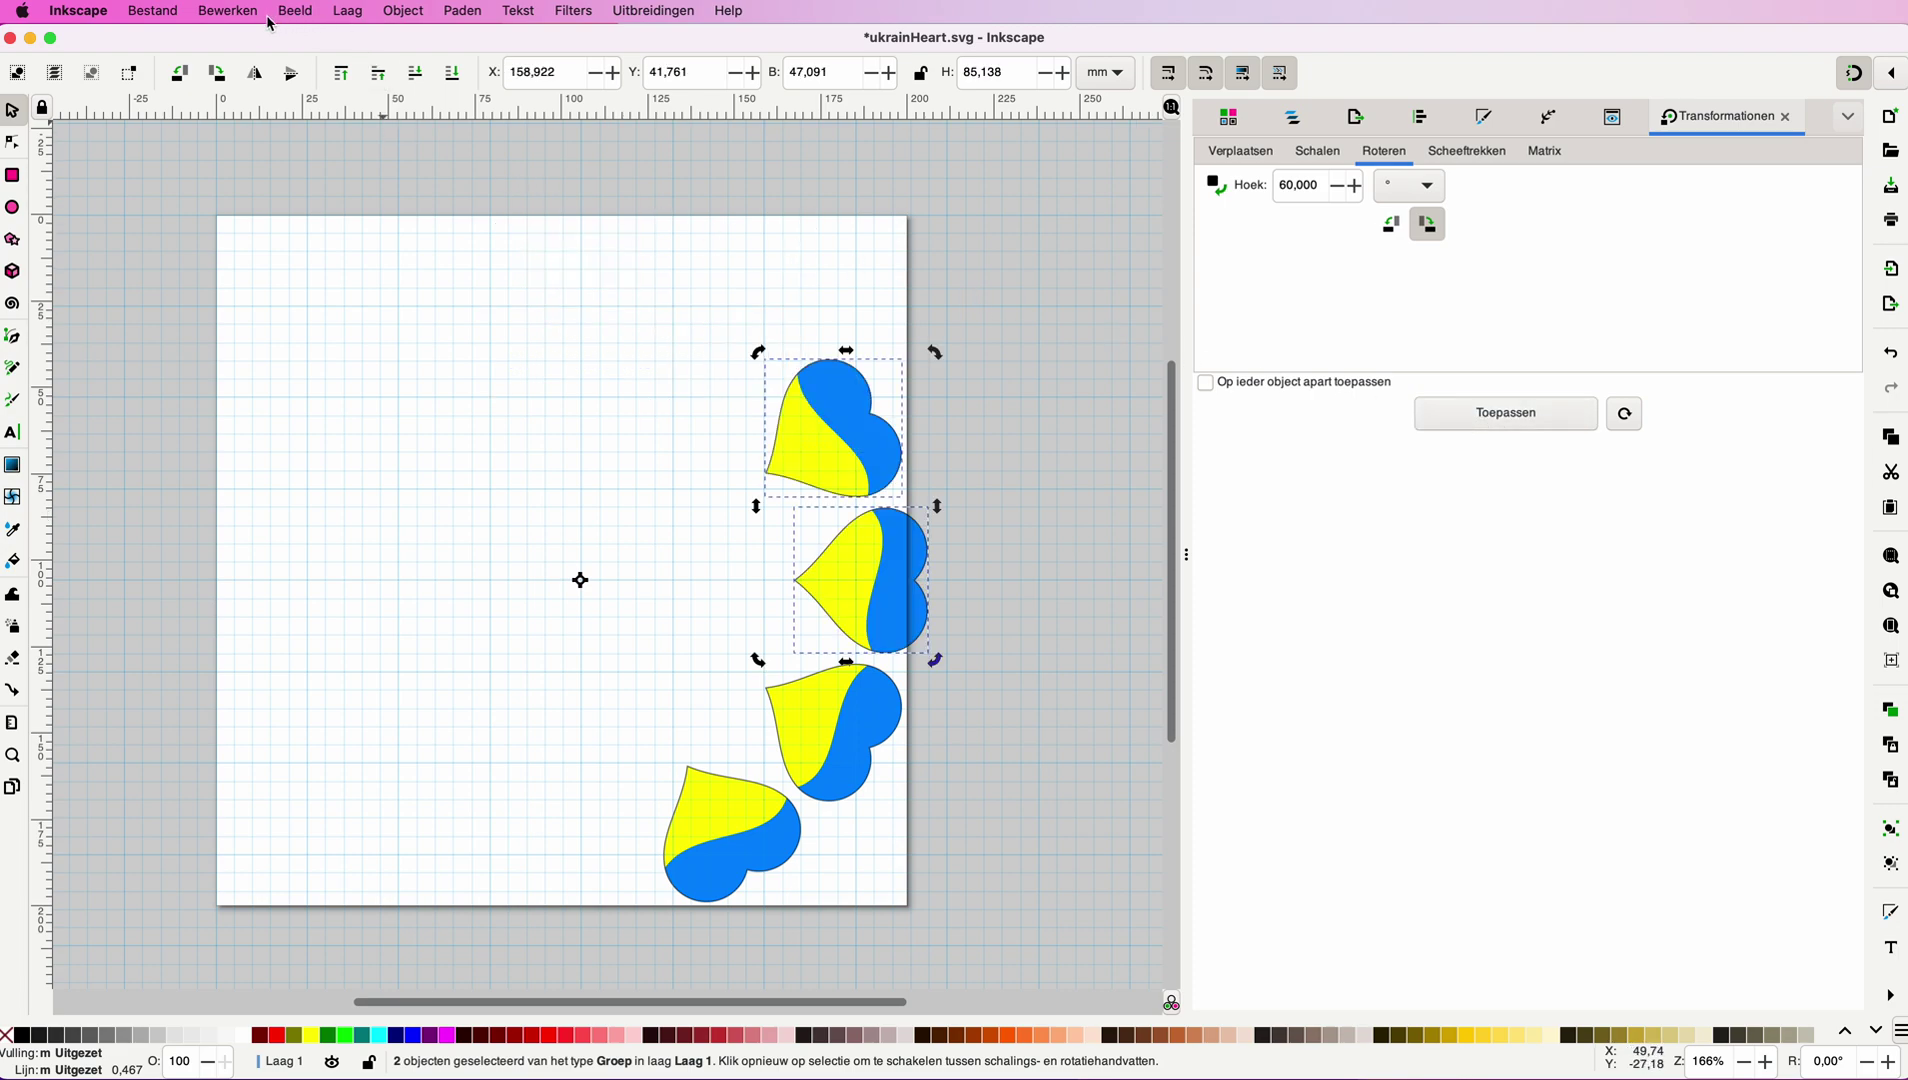
Paste another pair of hearts in place and apply the 60° clockwise rotation three times.
{"action": "left_click", "coordinate": [232, 14]}
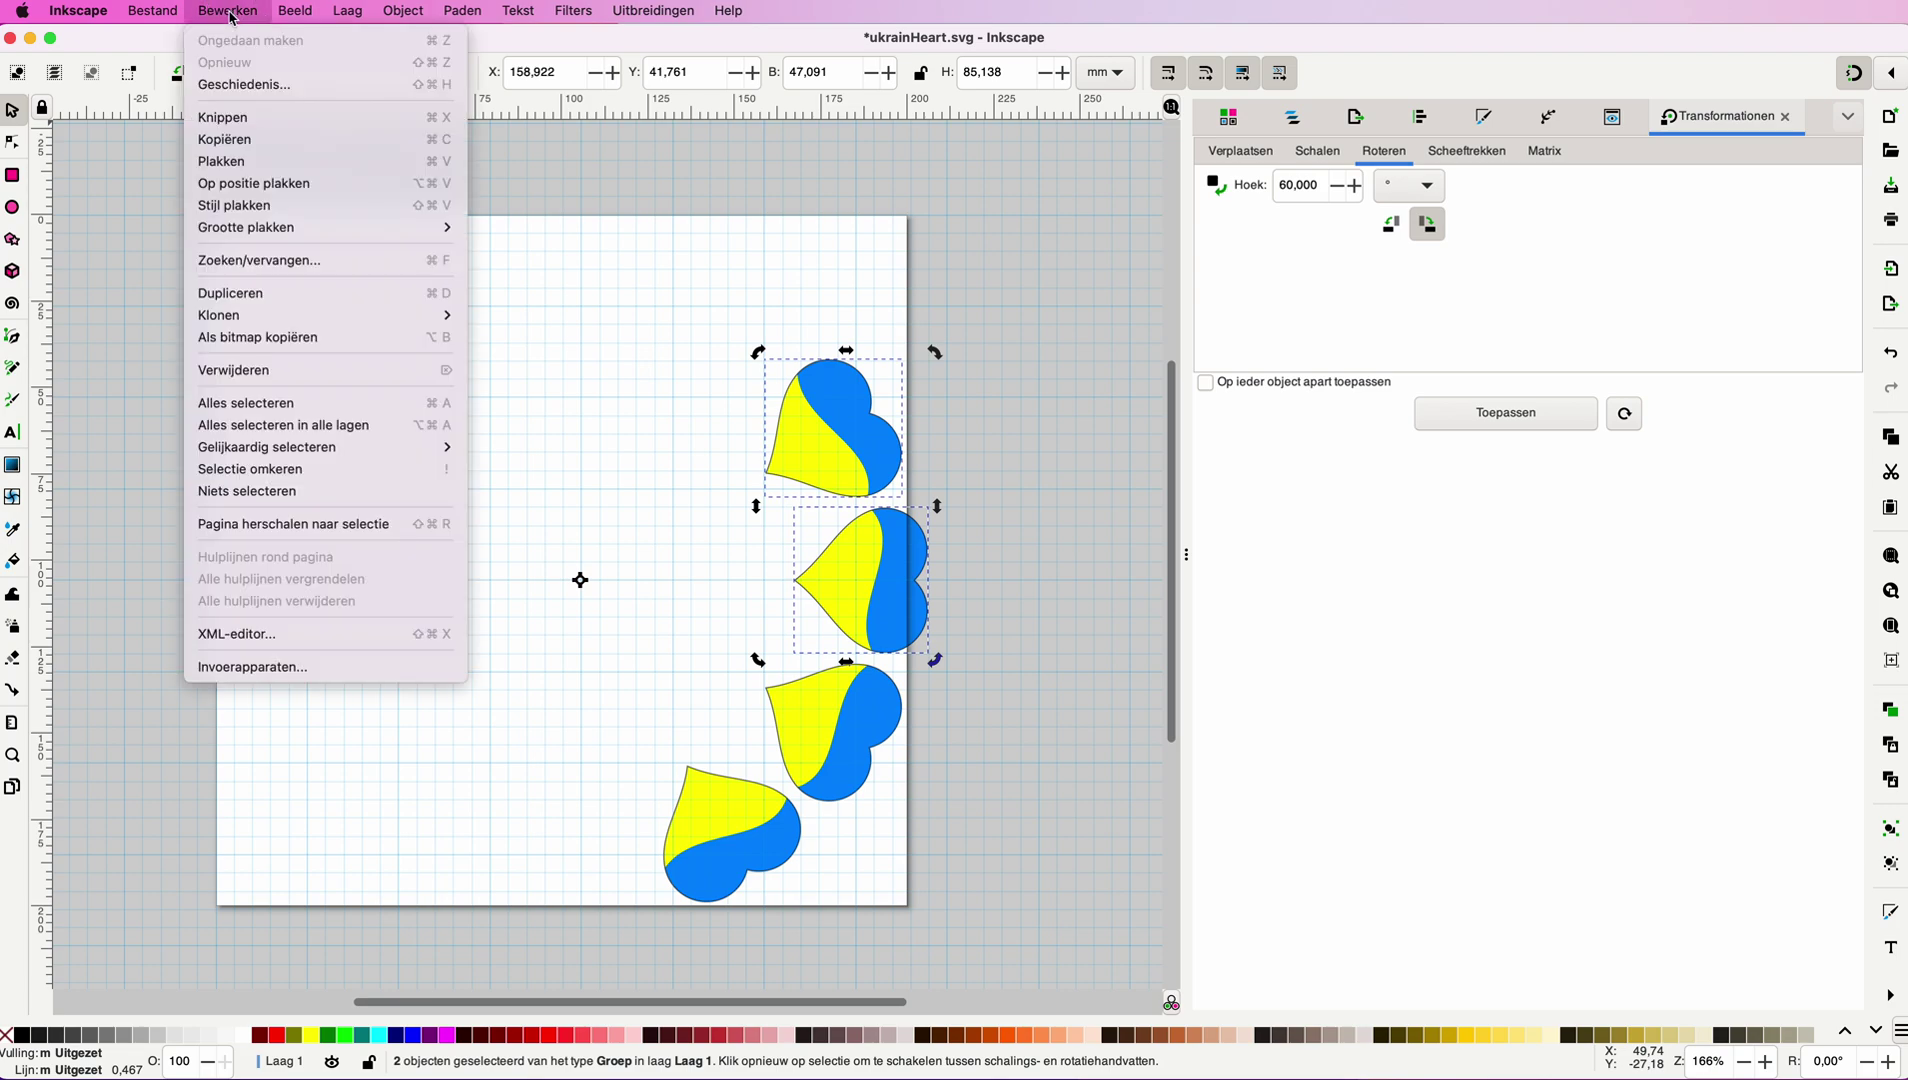
{"action": "left_click", "coordinate": [248, 185]}
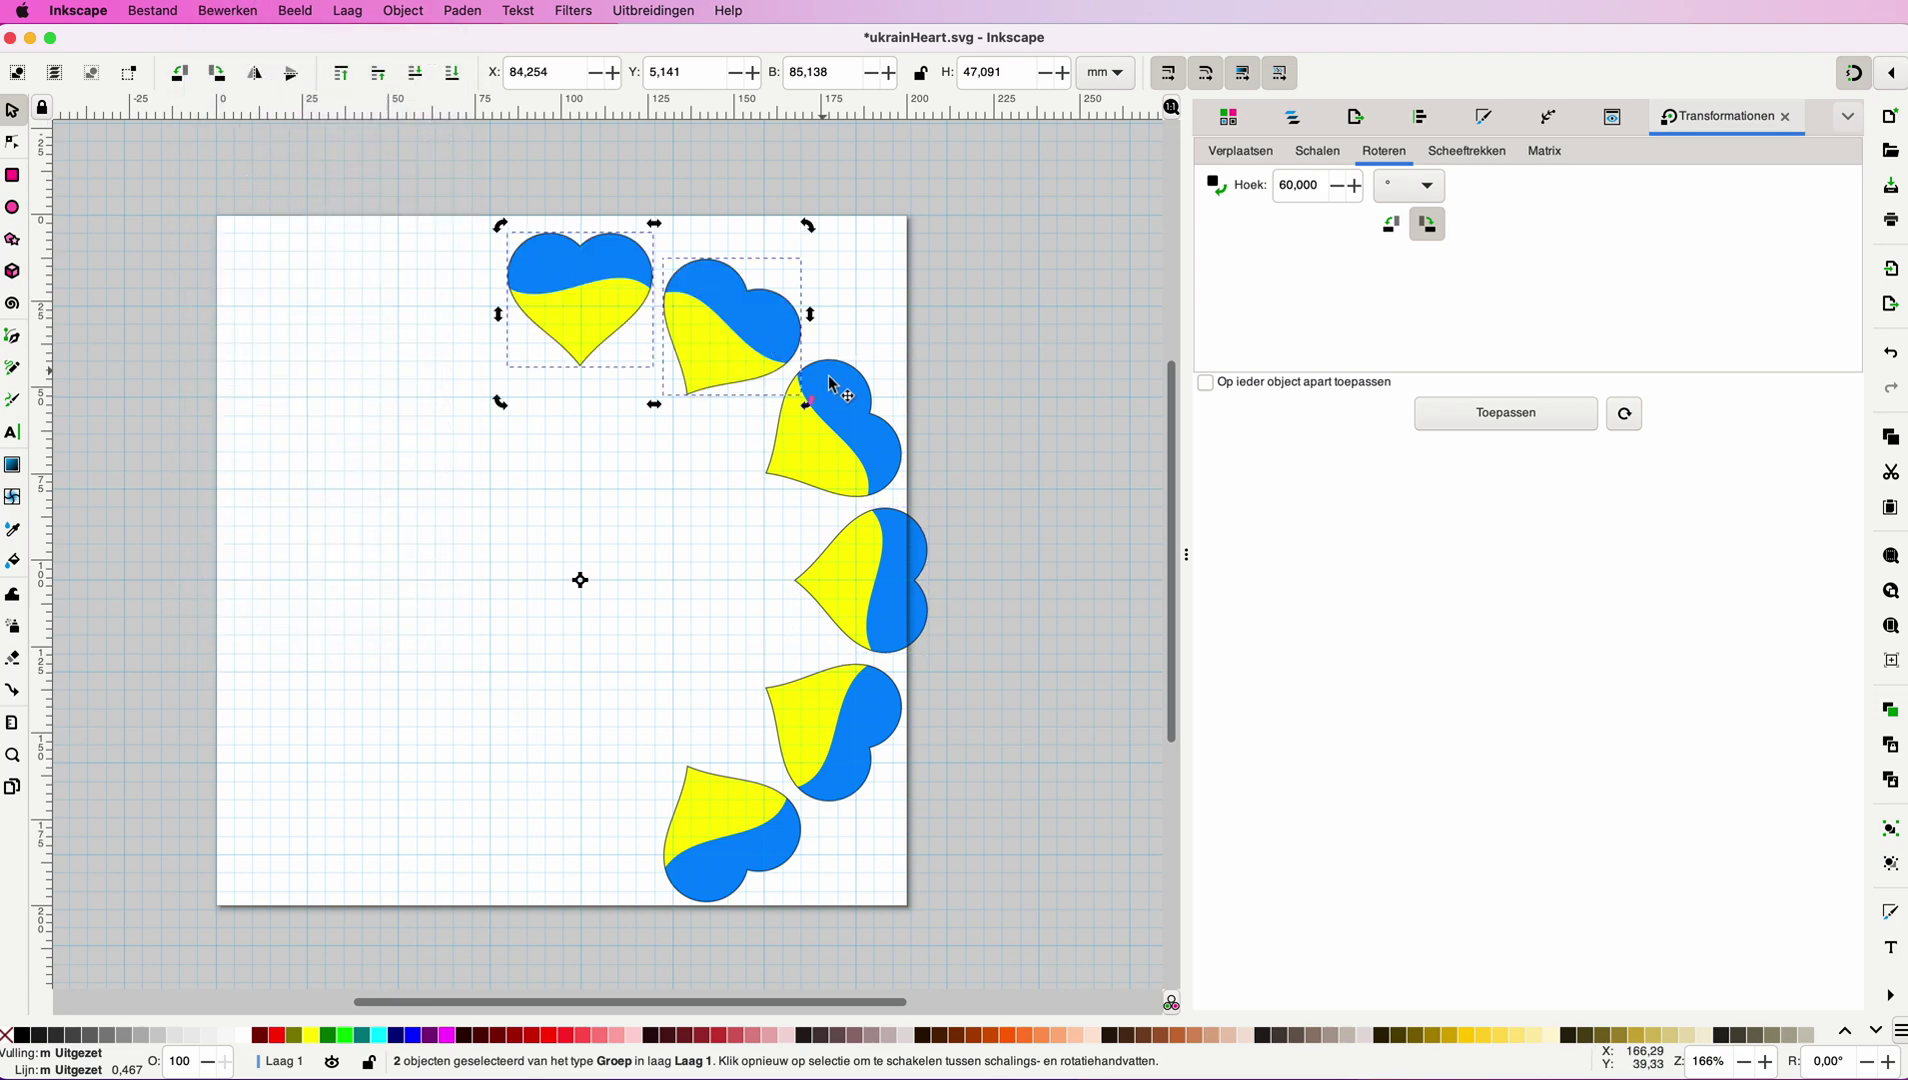
{"action": "left_click", "coordinate": [1517, 417]}
{"action": "left_click", "coordinate": [1517, 417]}
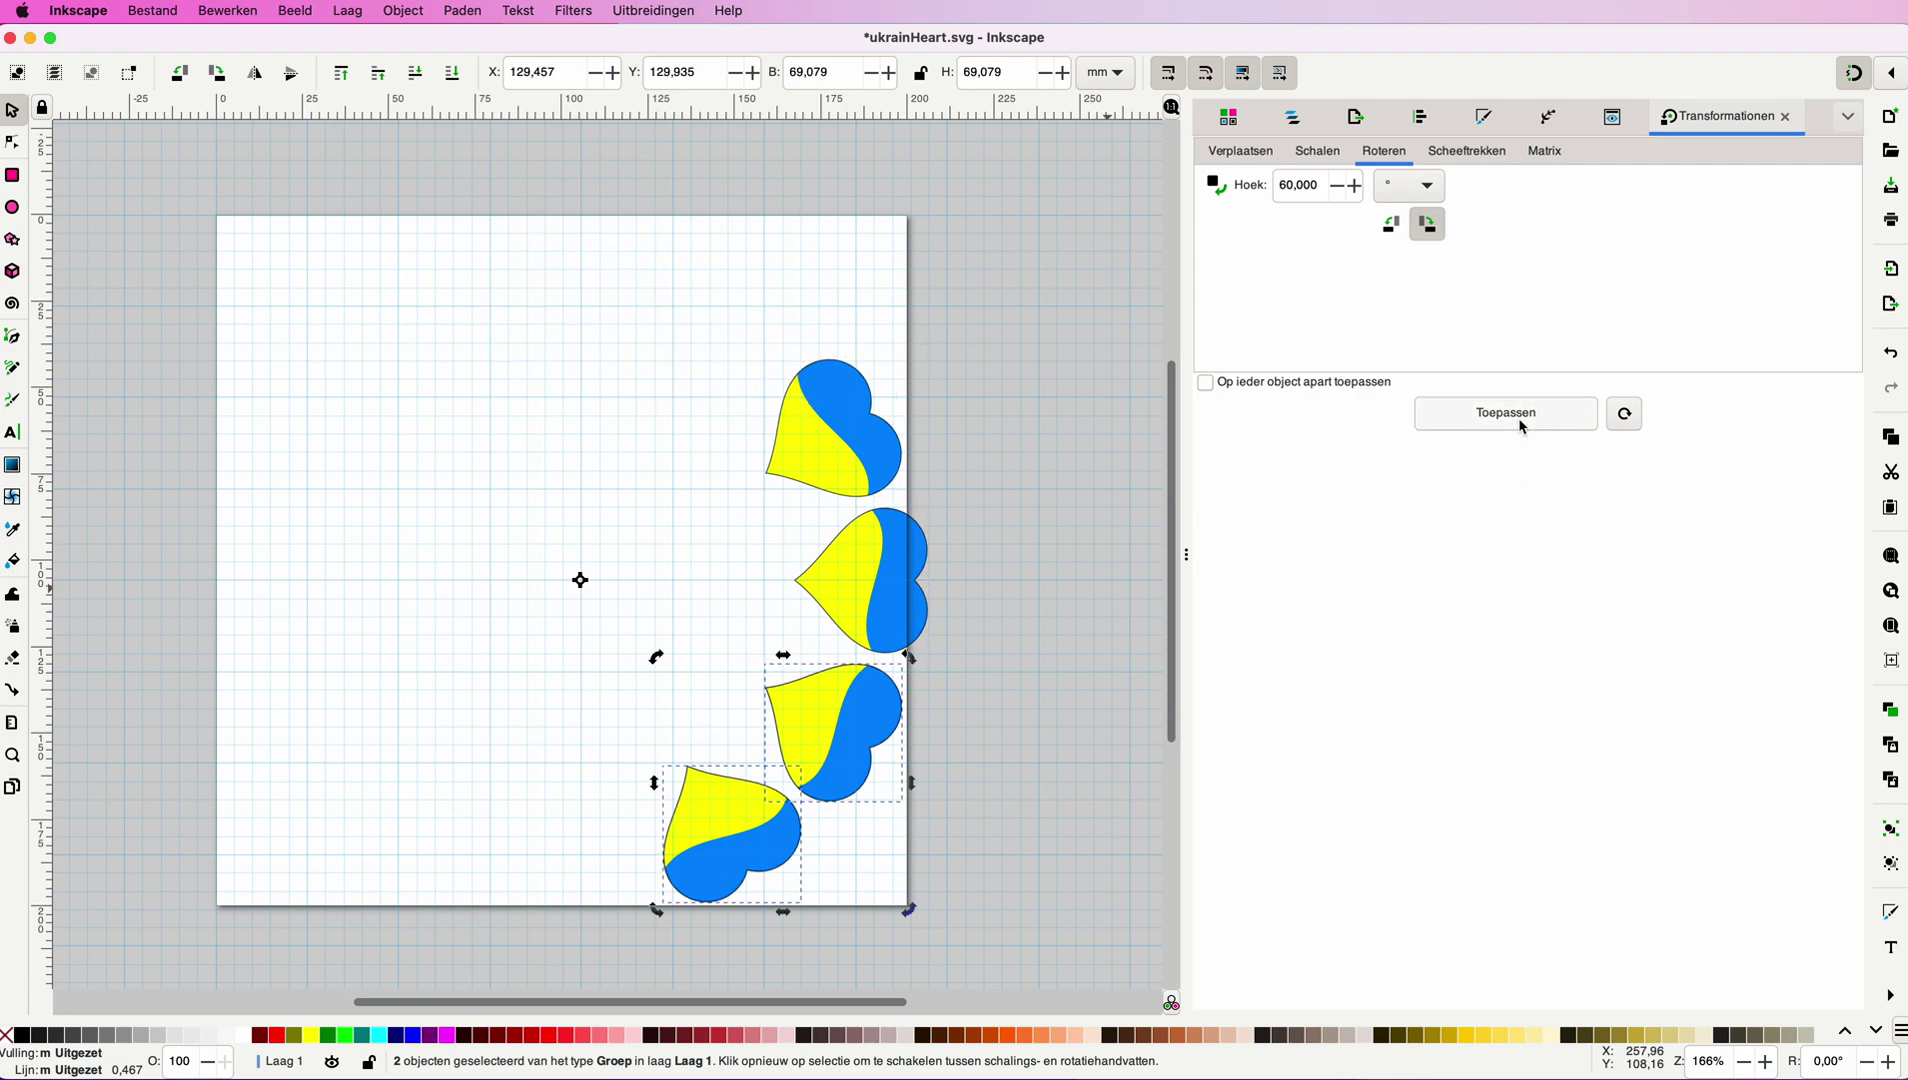
{"action": "left_click", "coordinate": [1519, 421]}
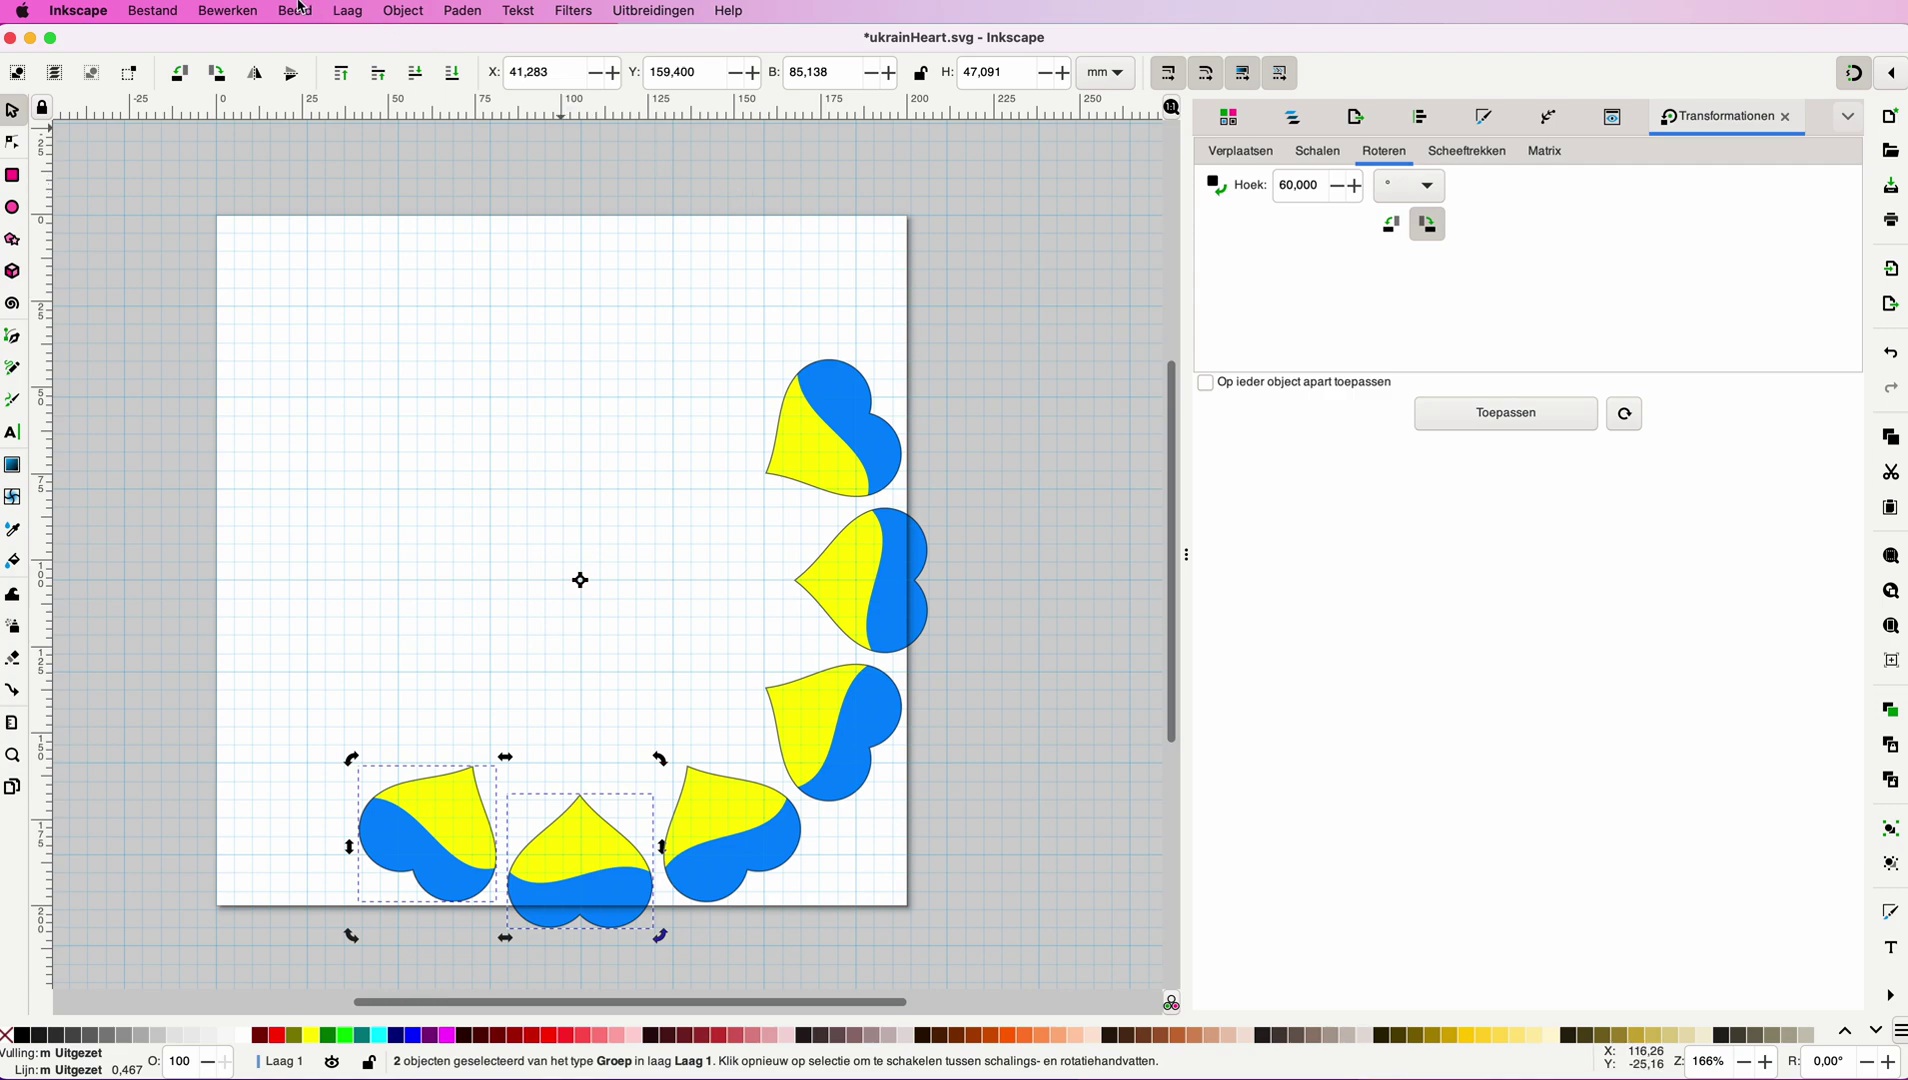
Paste the pair of hearts in place, switch the rotation direction to counterclockwise, and apply the 60° rotation twice.
{"action": "left_click", "coordinate": [249, 15]}
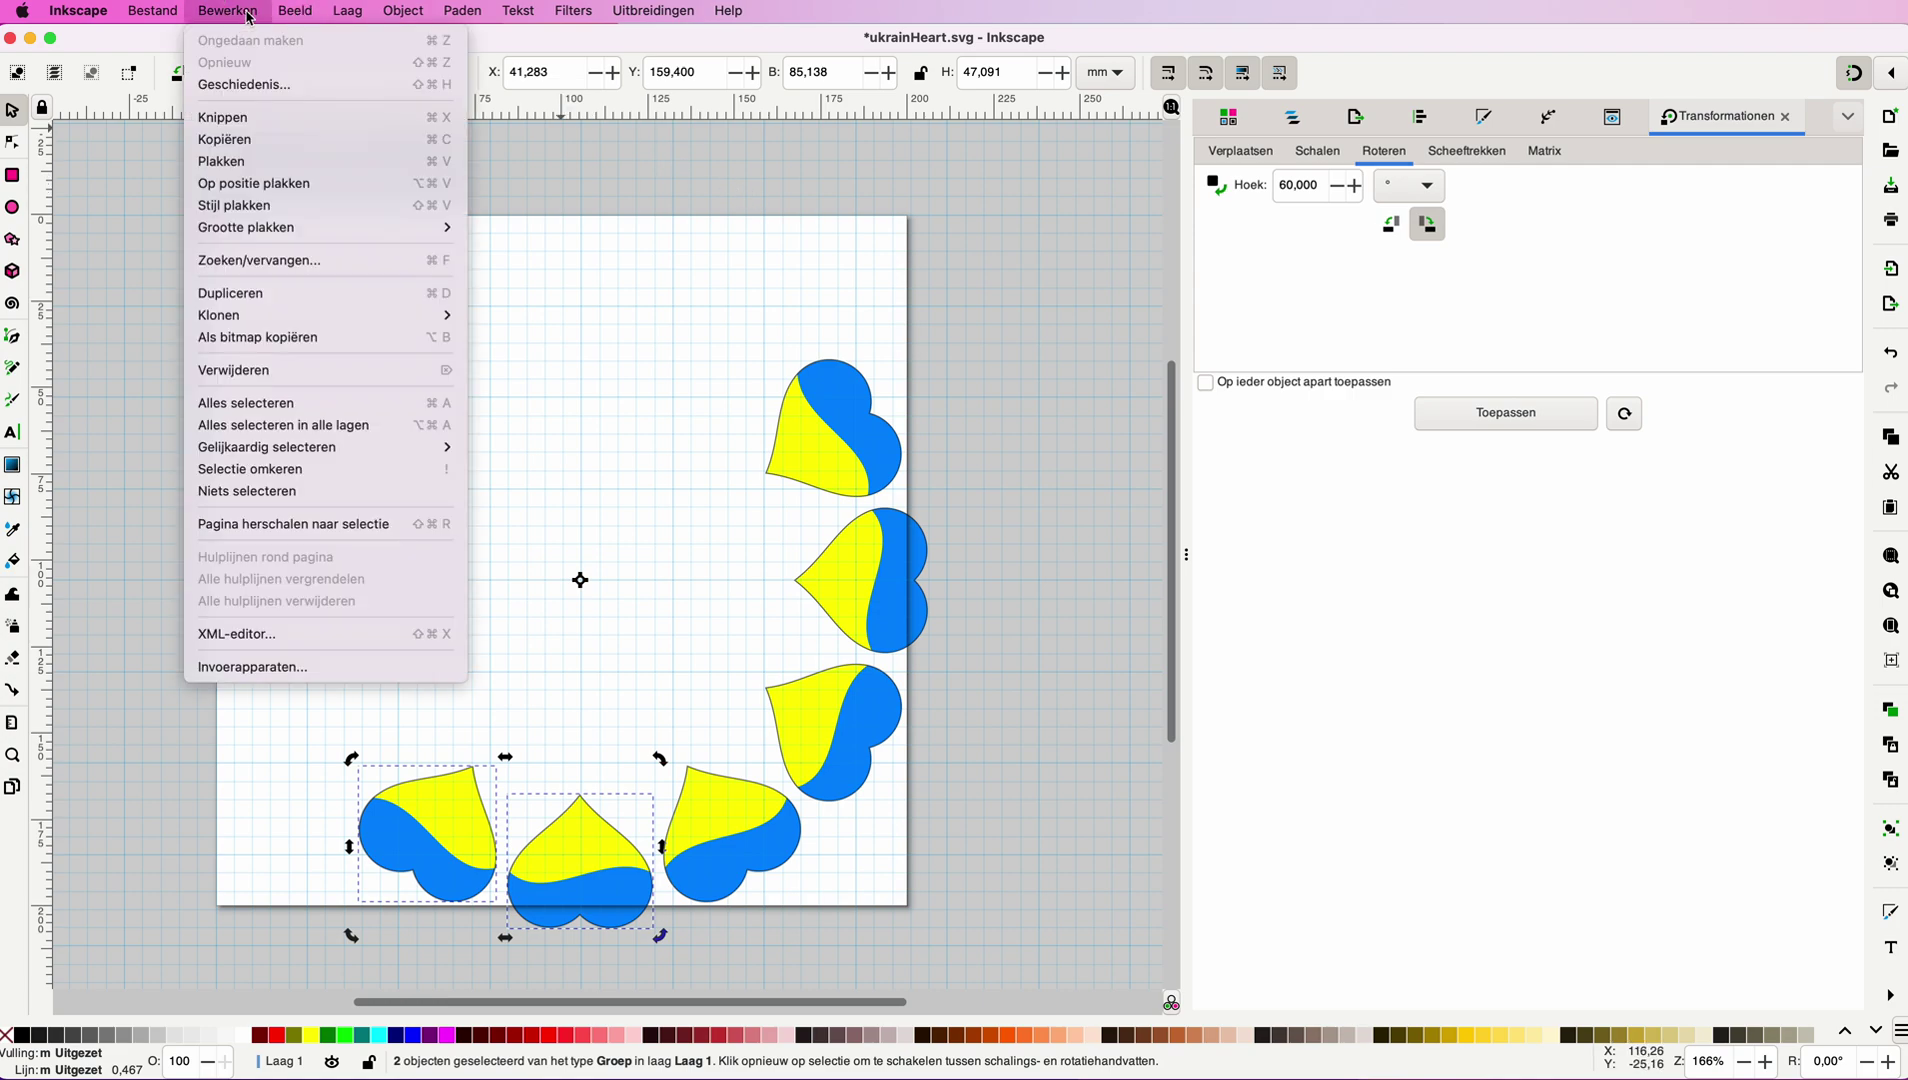
{"action": "left_click", "coordinate": [268, 183]}
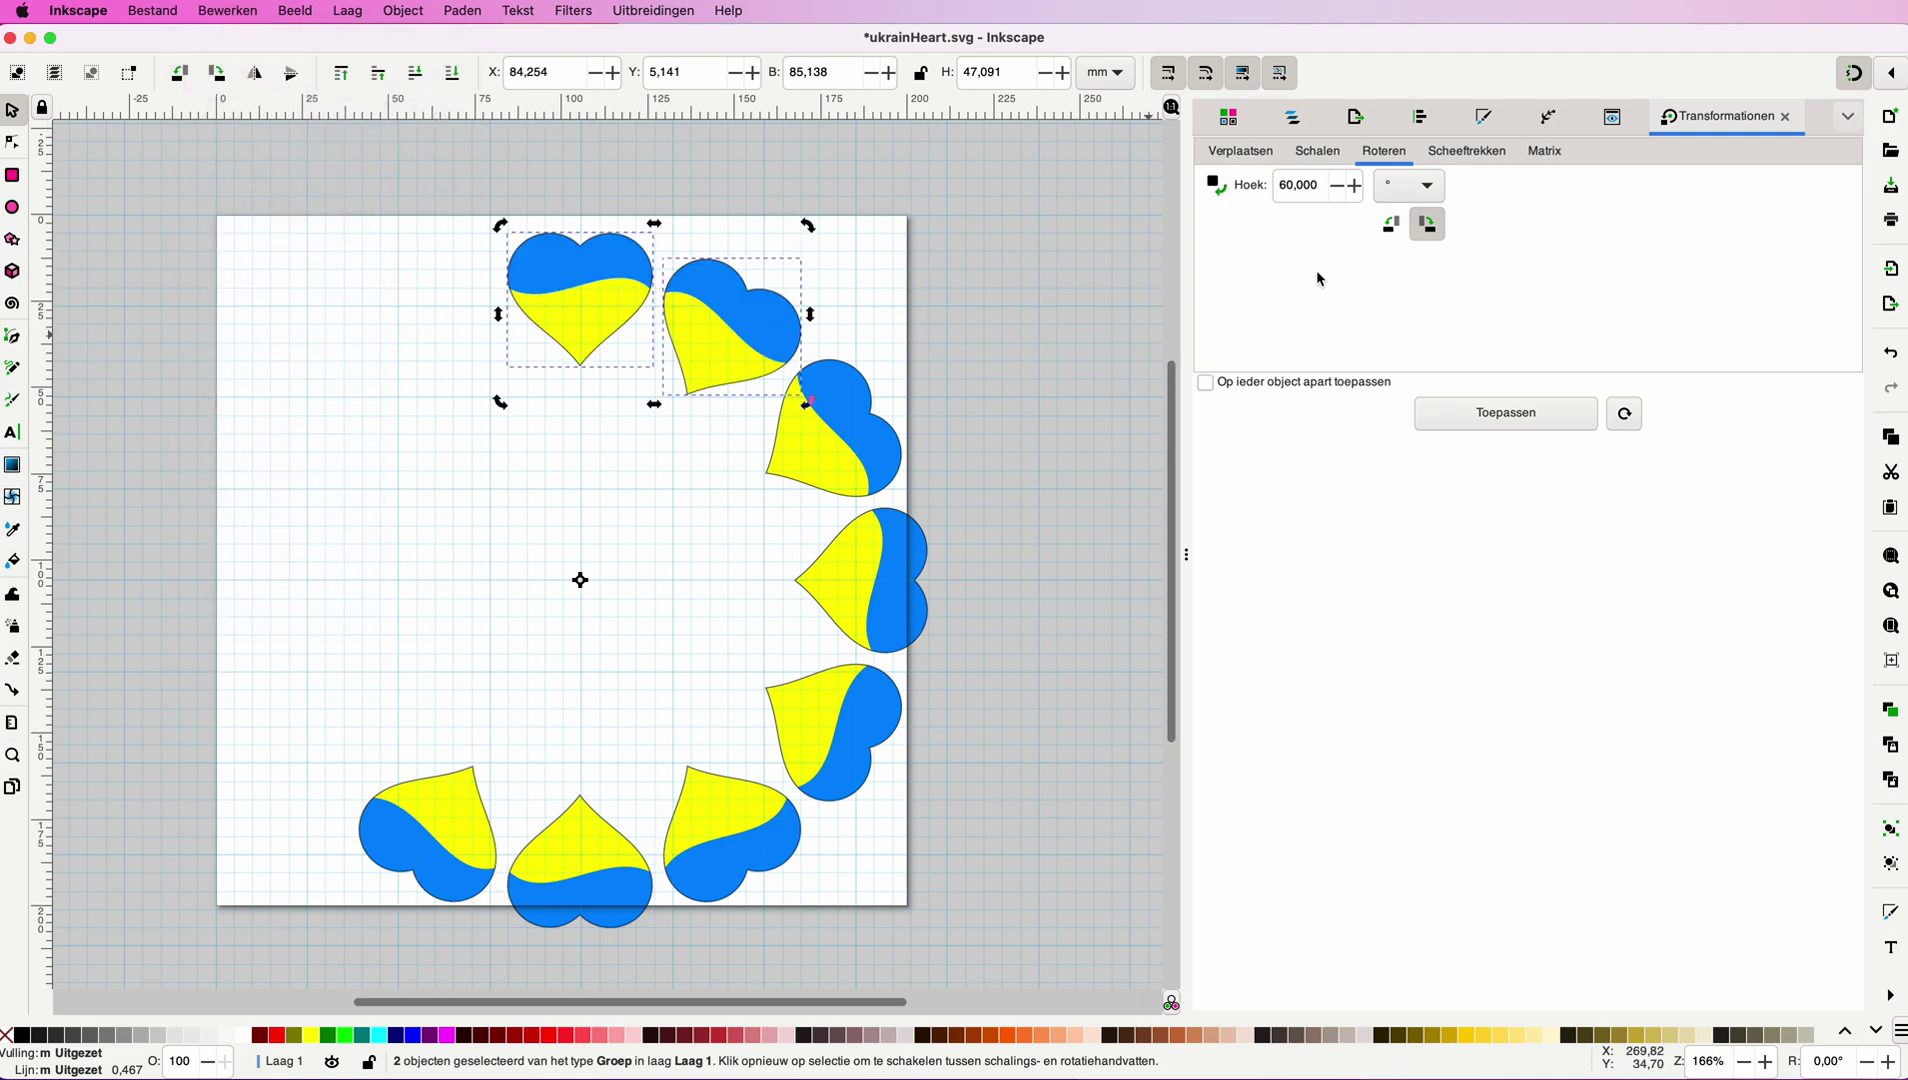
{"action": "left_click", "coordinate": [1391, 228]}
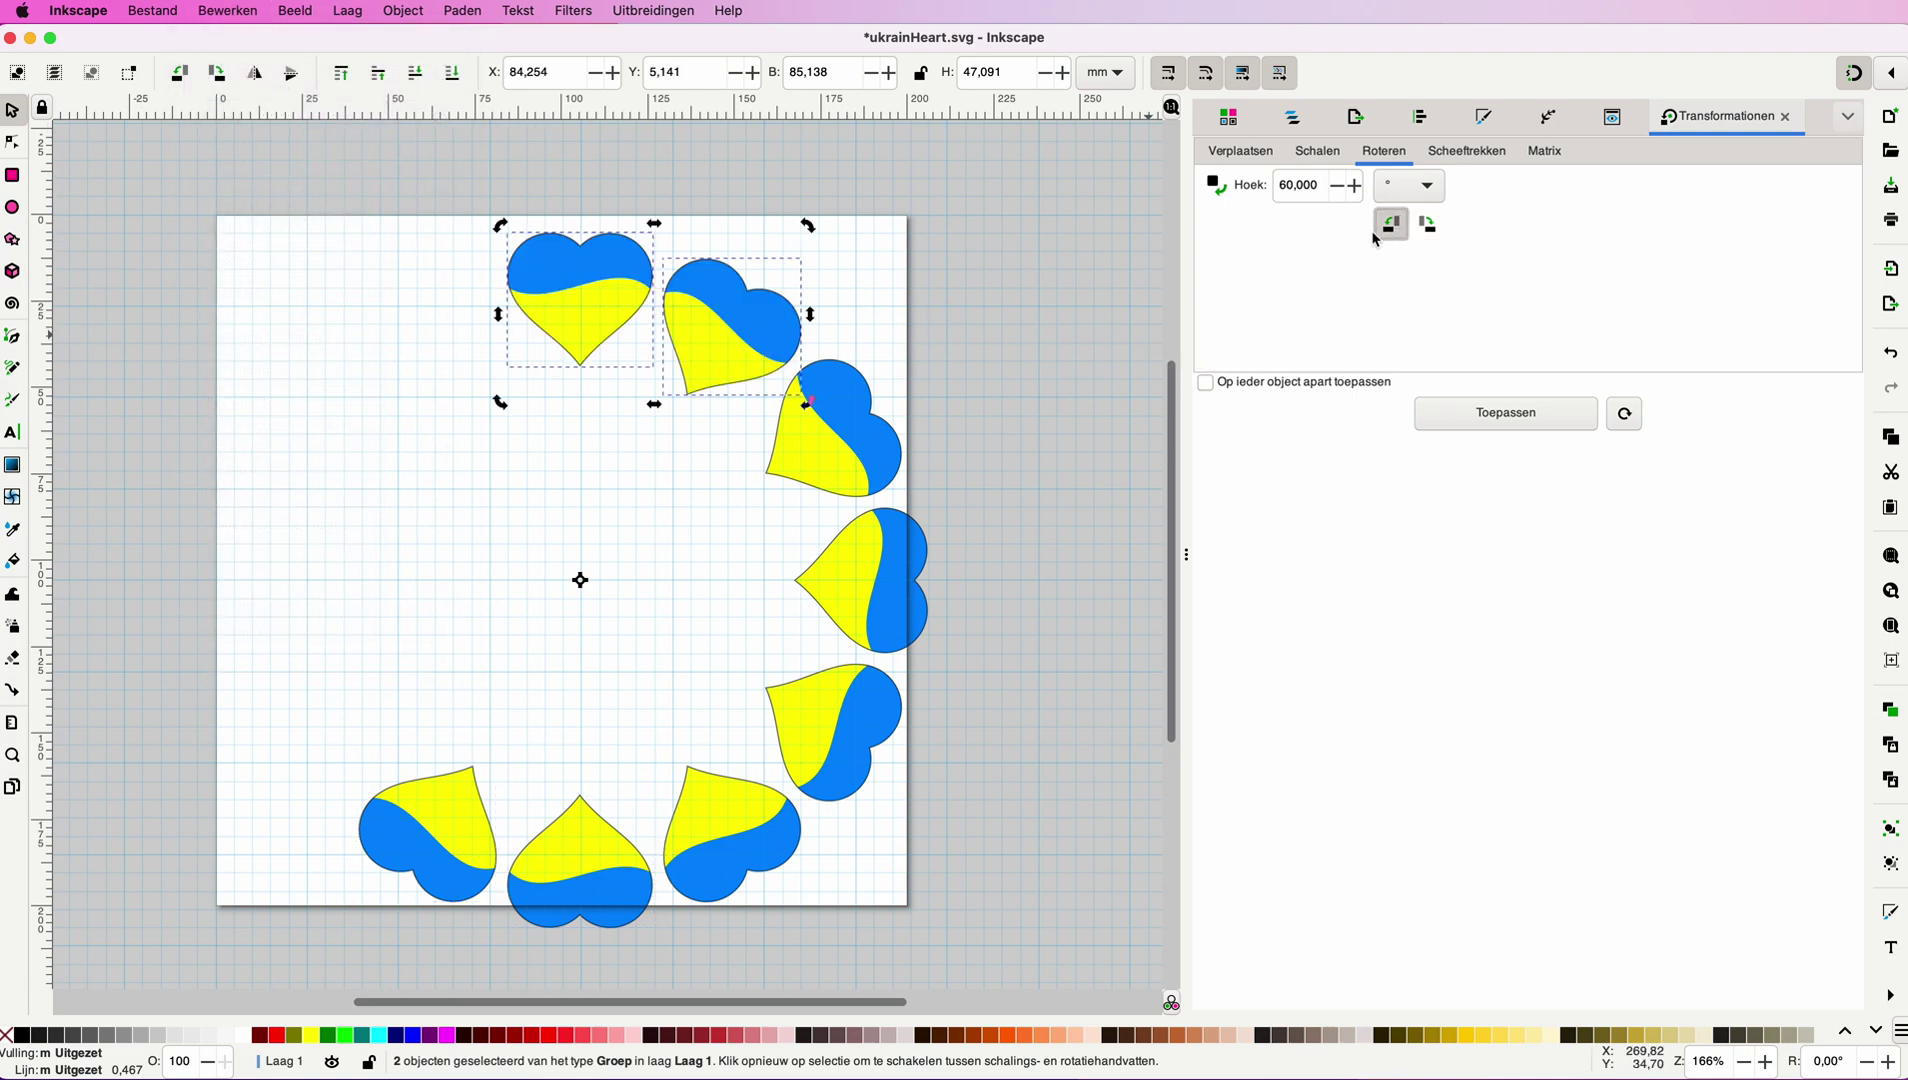
{"action": "left_click", "coordinate": [1489, 420]}
{"action": "left_click", "coordinate": [1489, 422]}
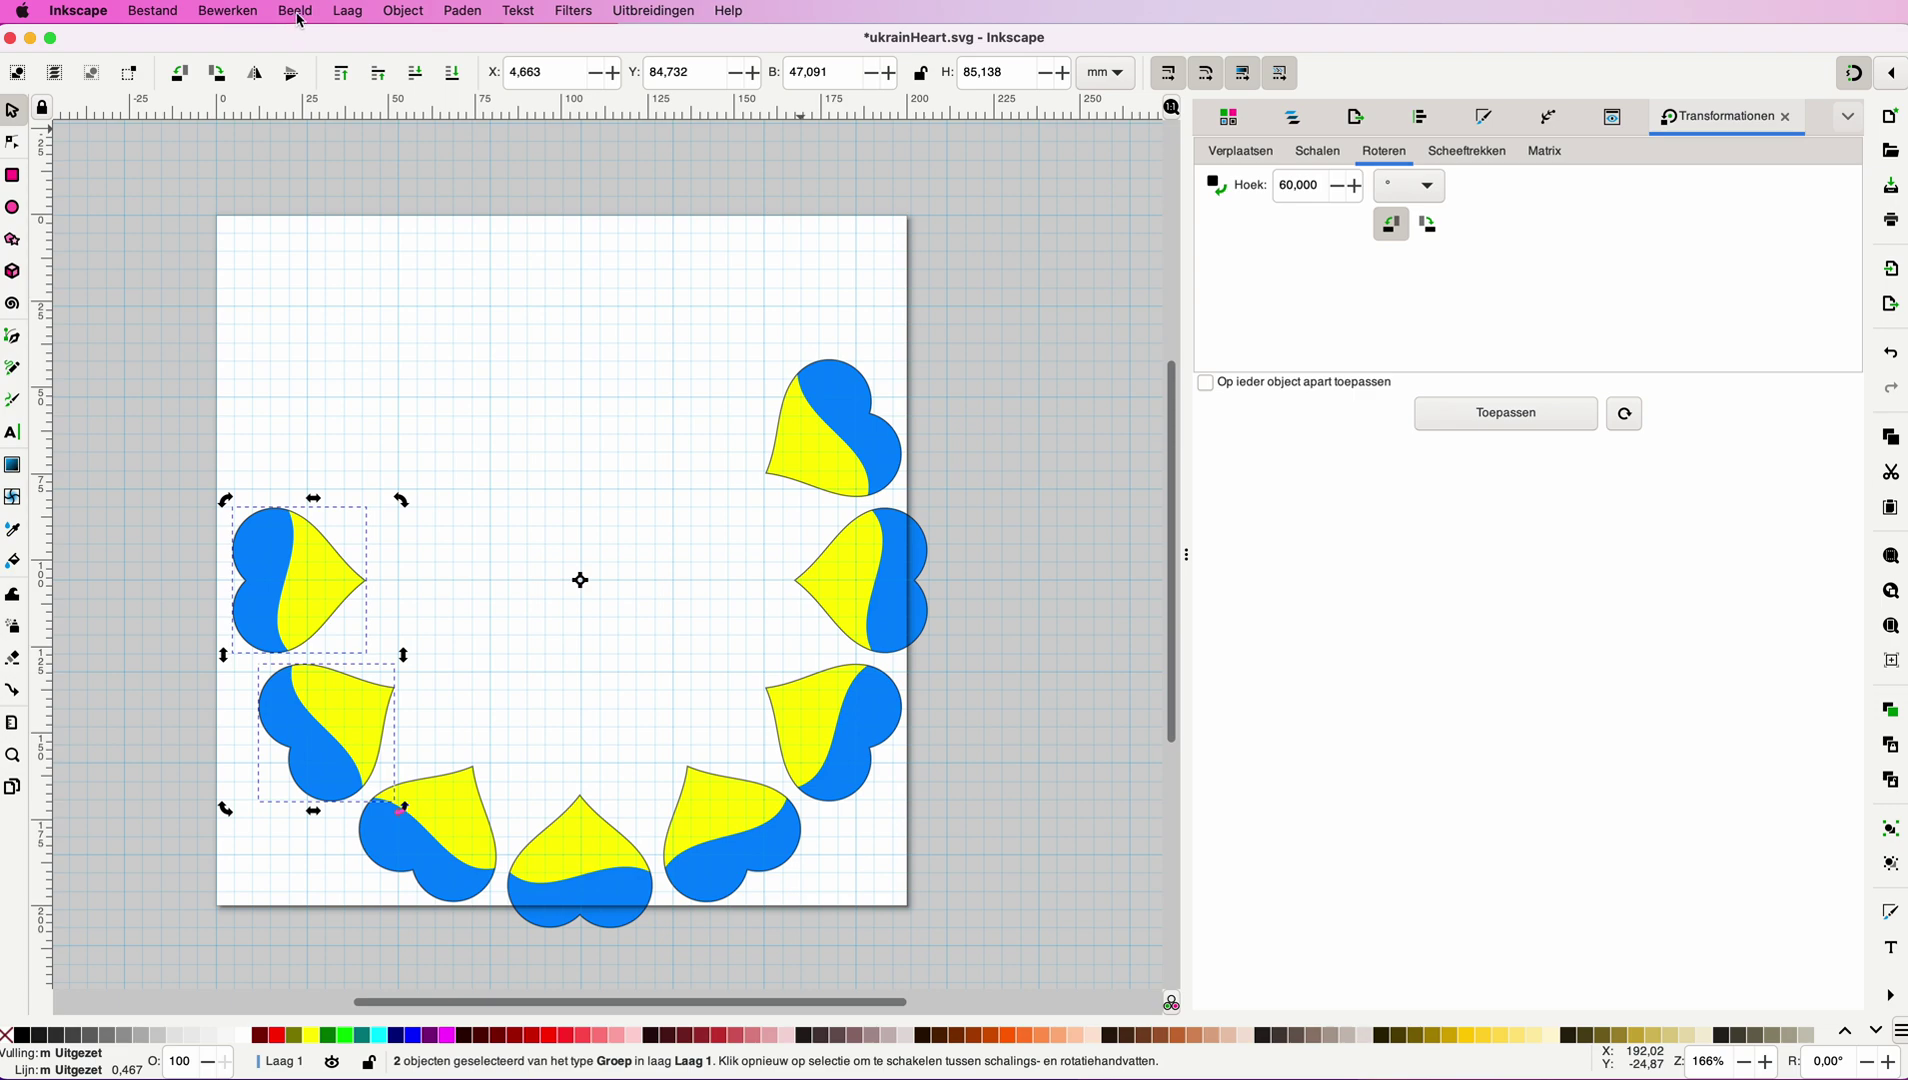
Paste the pair in place, rotate it 60° counterclockwise, and paste one more pair of hearts in place.
{"action": "left_click", "coordinate": [228, 11]}
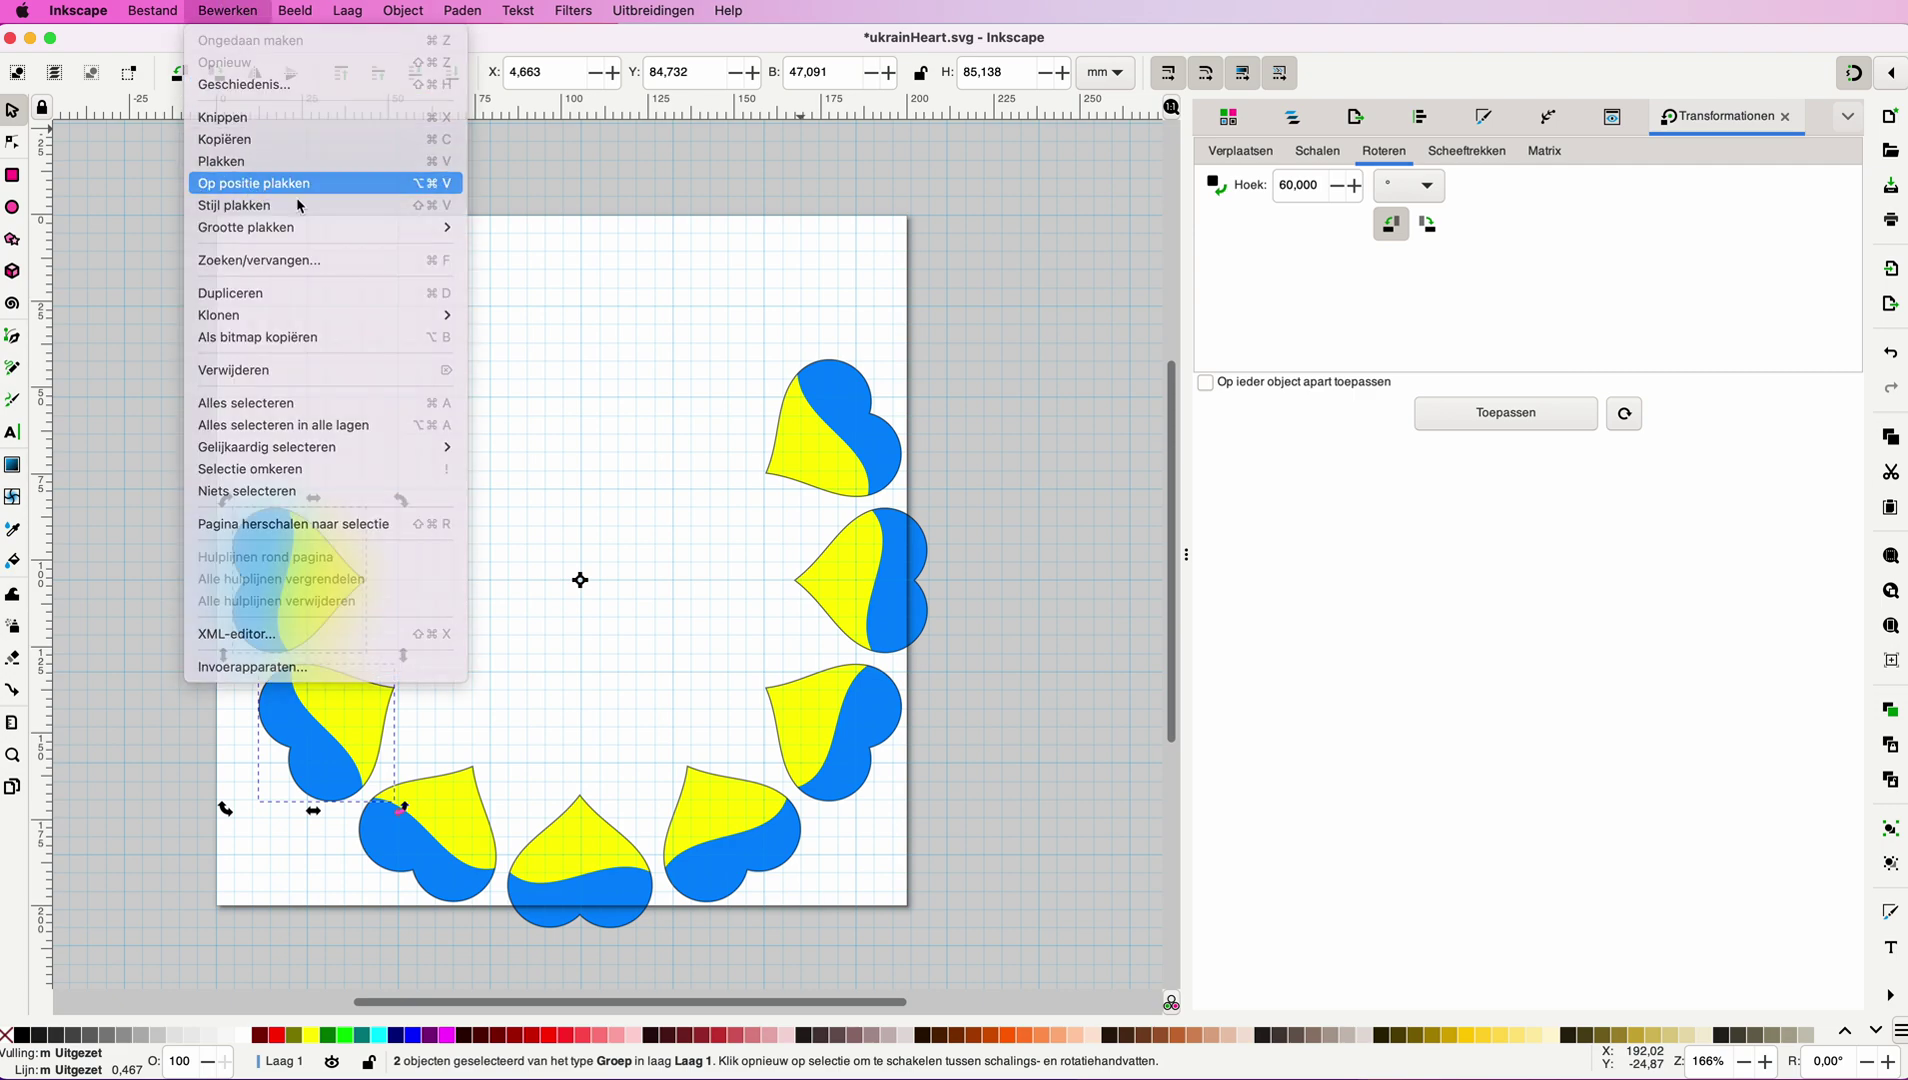
{"action": "left_click", "coordinate": [290, 184]}
{"action": "left_click", "coordinate": [1540, 415]}
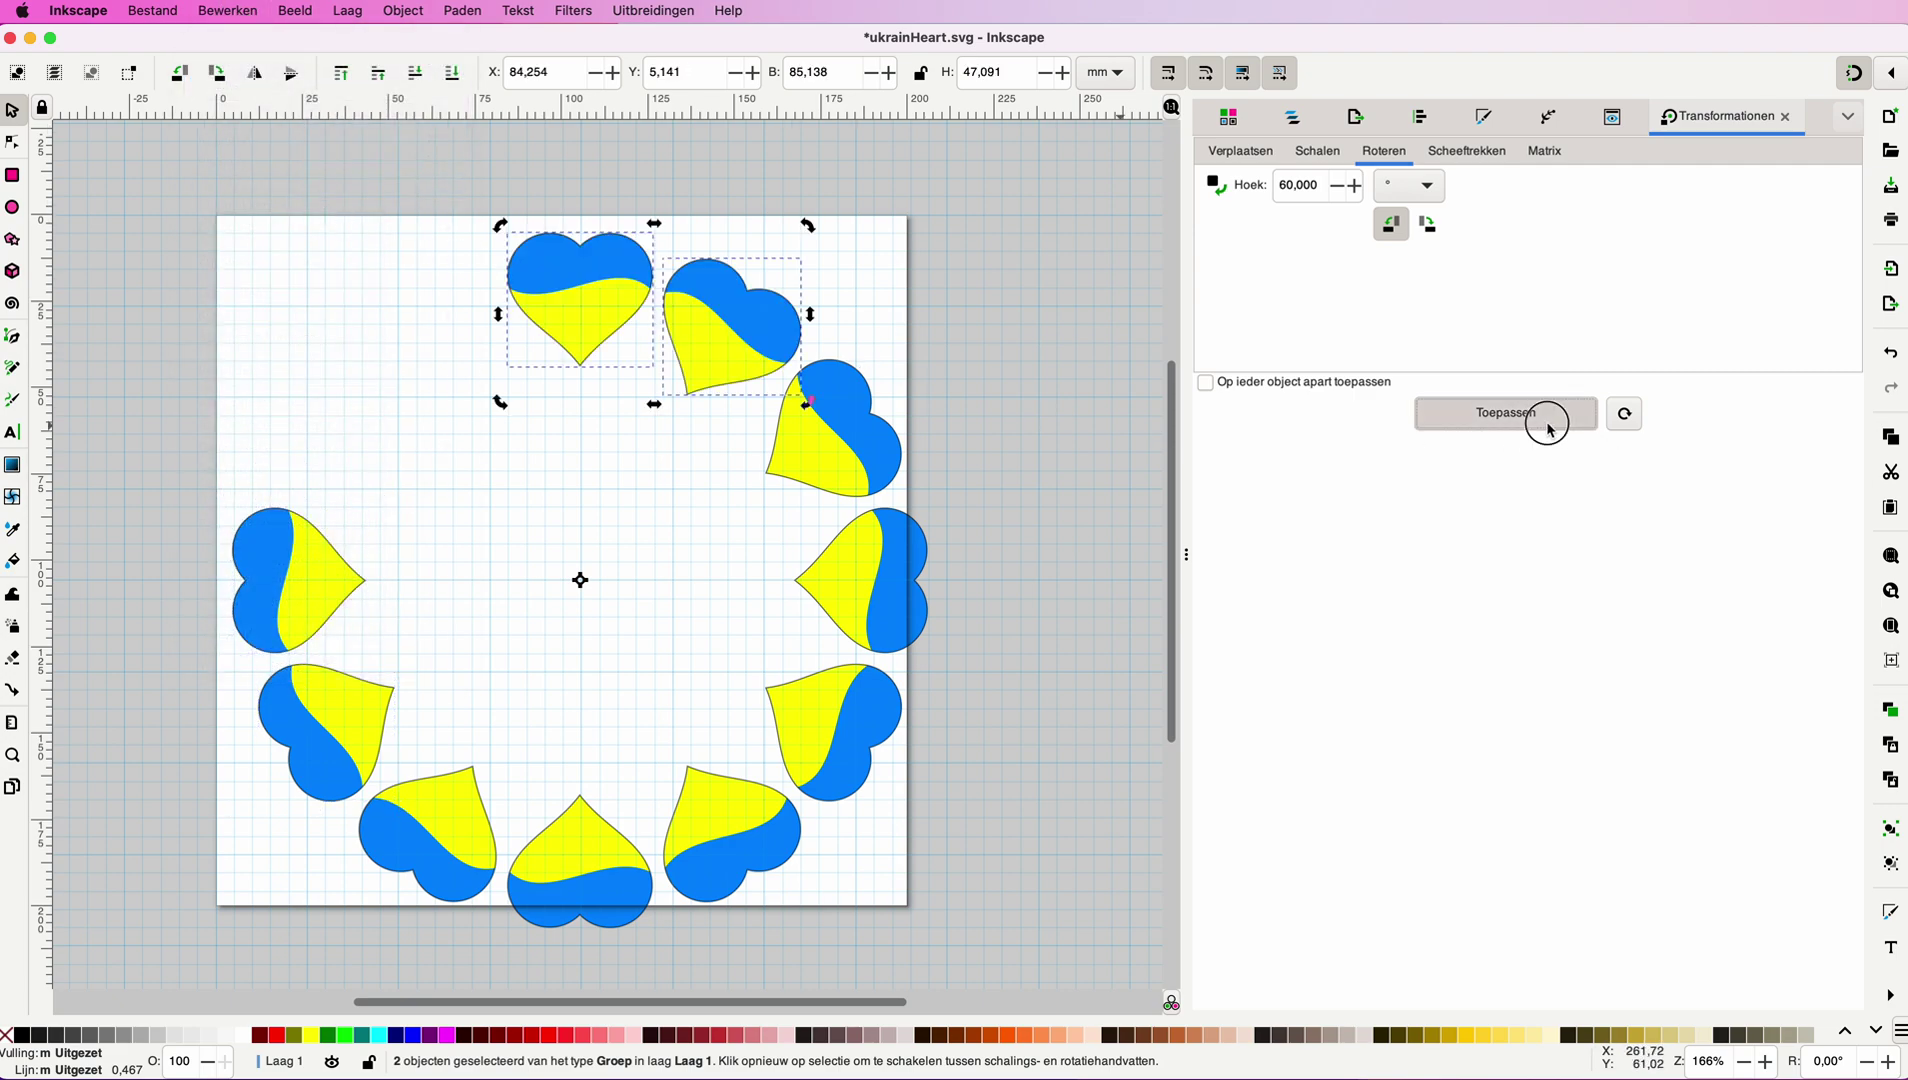
{"action": "left_click", "coordinate": [240, 18]}
{"action": "left_click", "coordinate": [272, 184]}
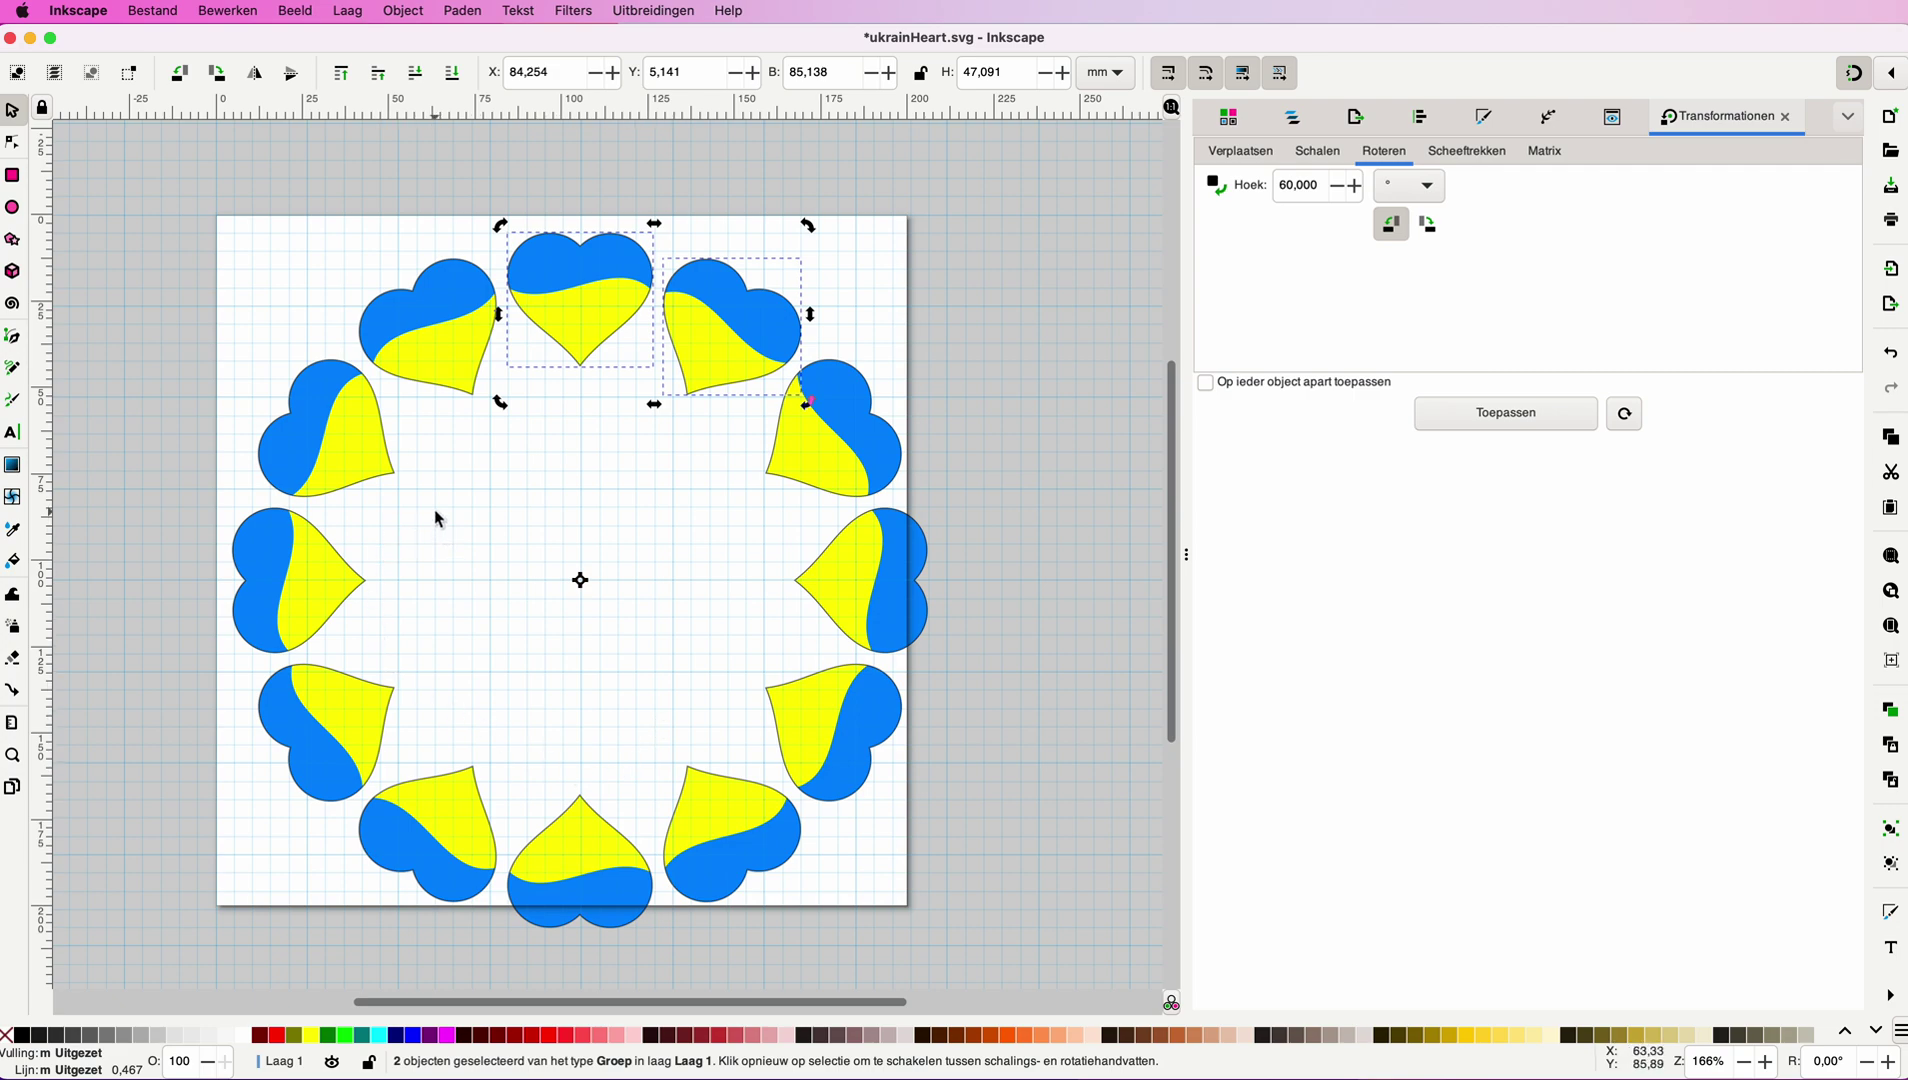
Undo the last paste, the counterclockwise rotation and the paste before it.
{"action": "key", "text": "super+z"}
{"action": "key", "text": "super+z"}
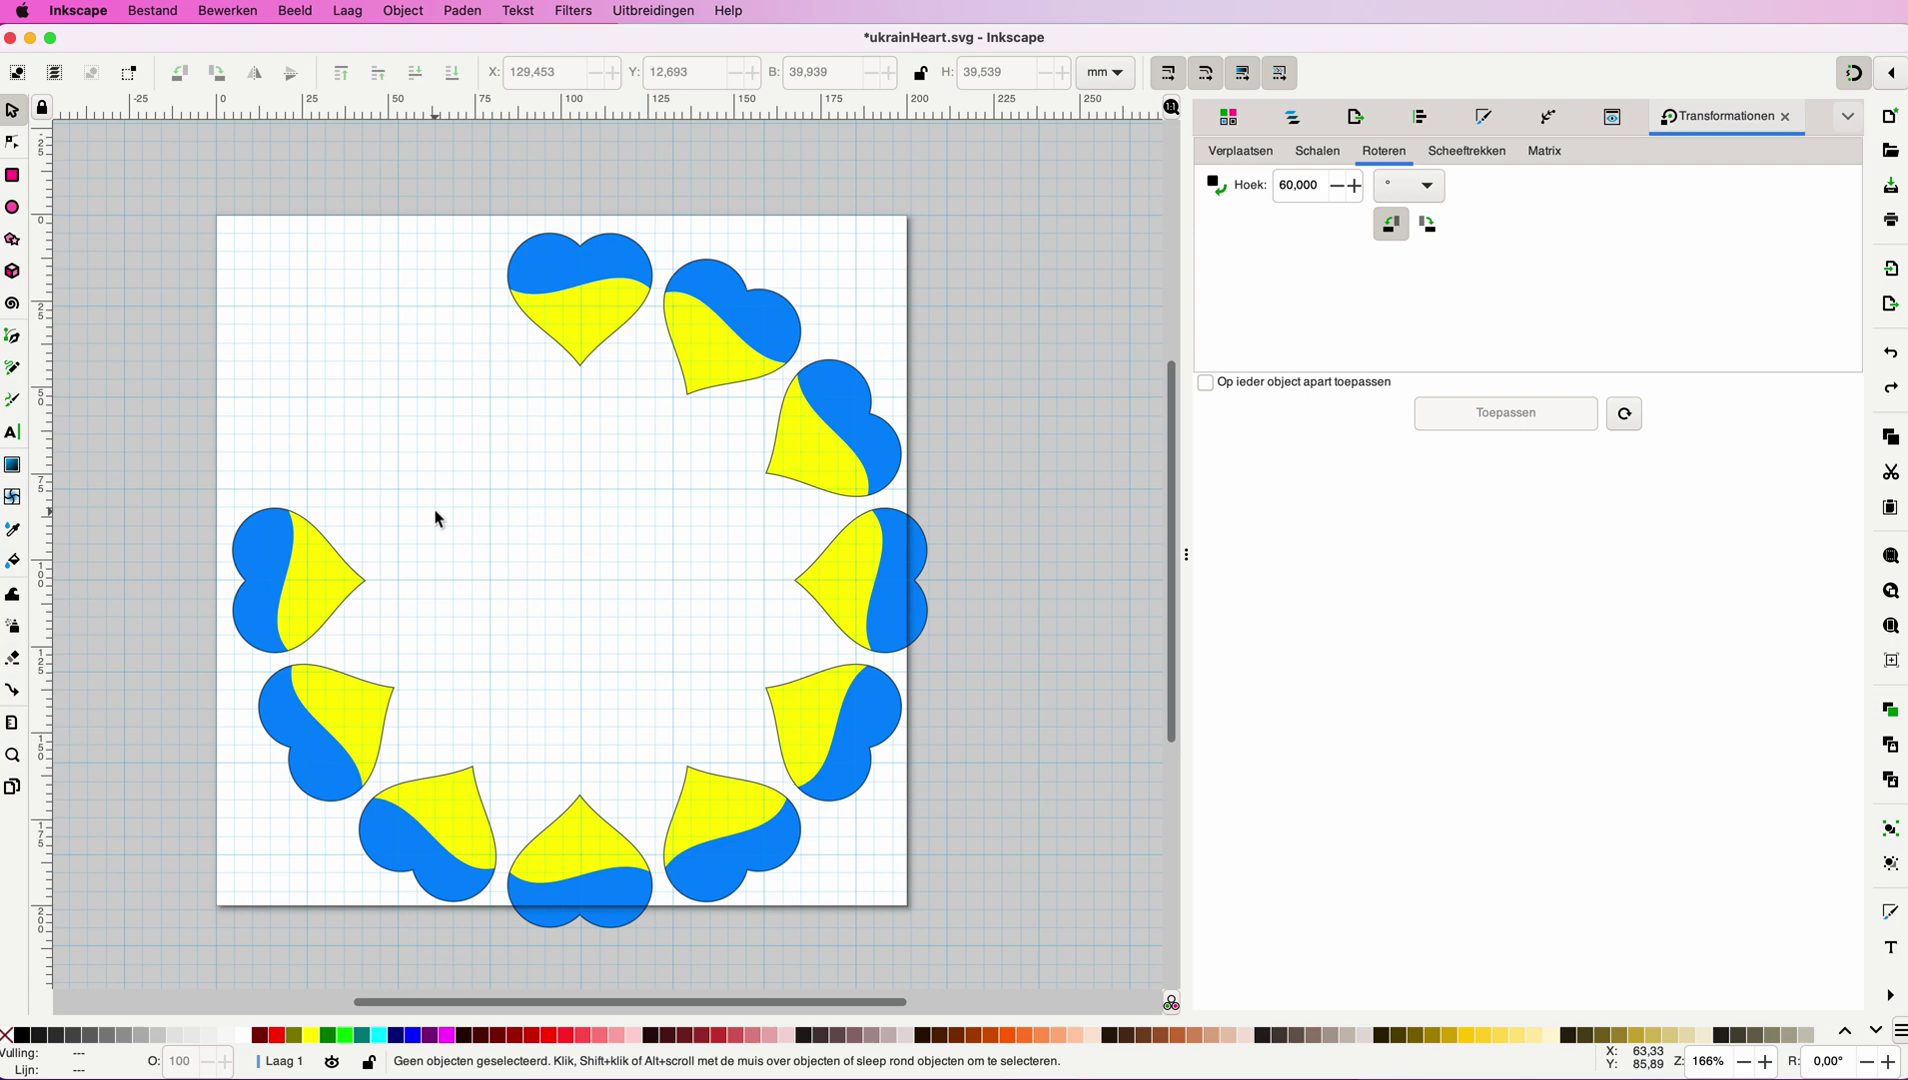
{"action": "key", "text": "super+z"}
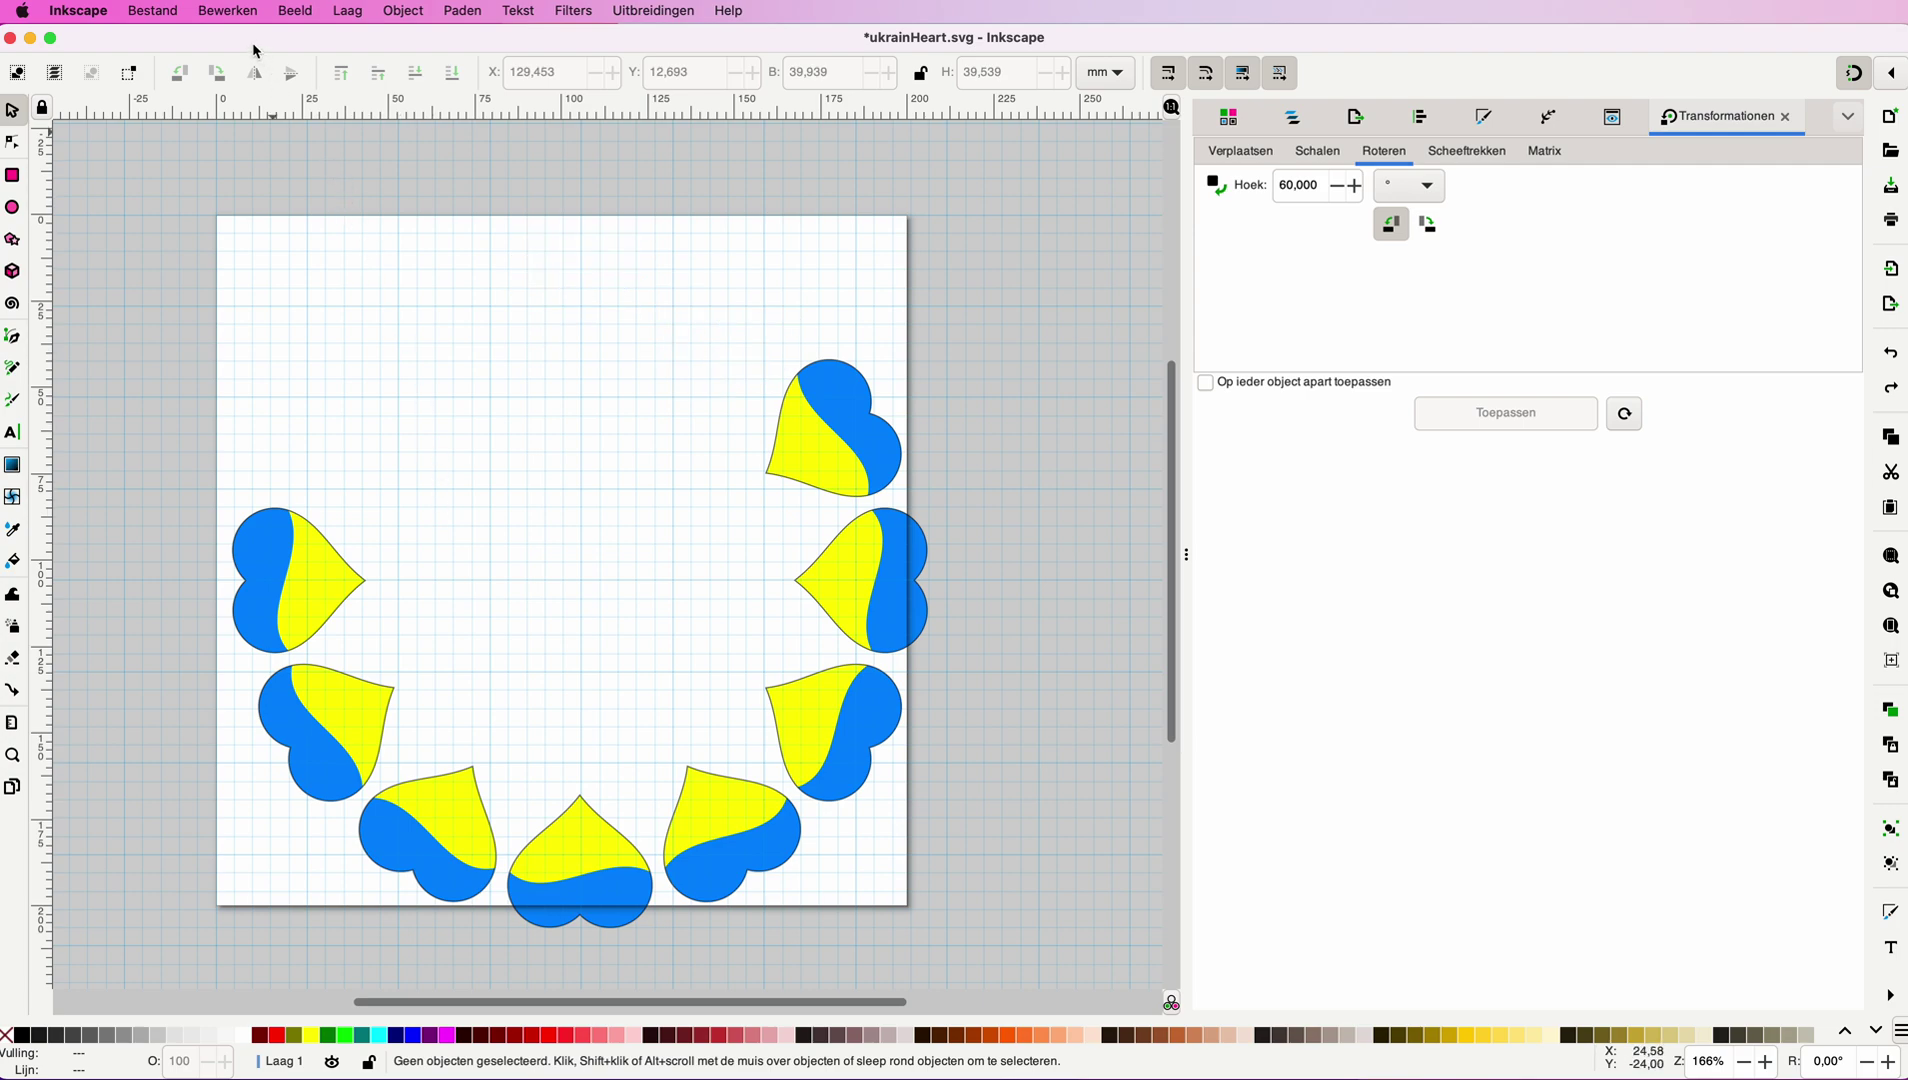
Paste the pair of hearts in place and rotate it 60° counterclockwise around the page's middle.
{"action": "left_click", "coordinate": [229, 12]}
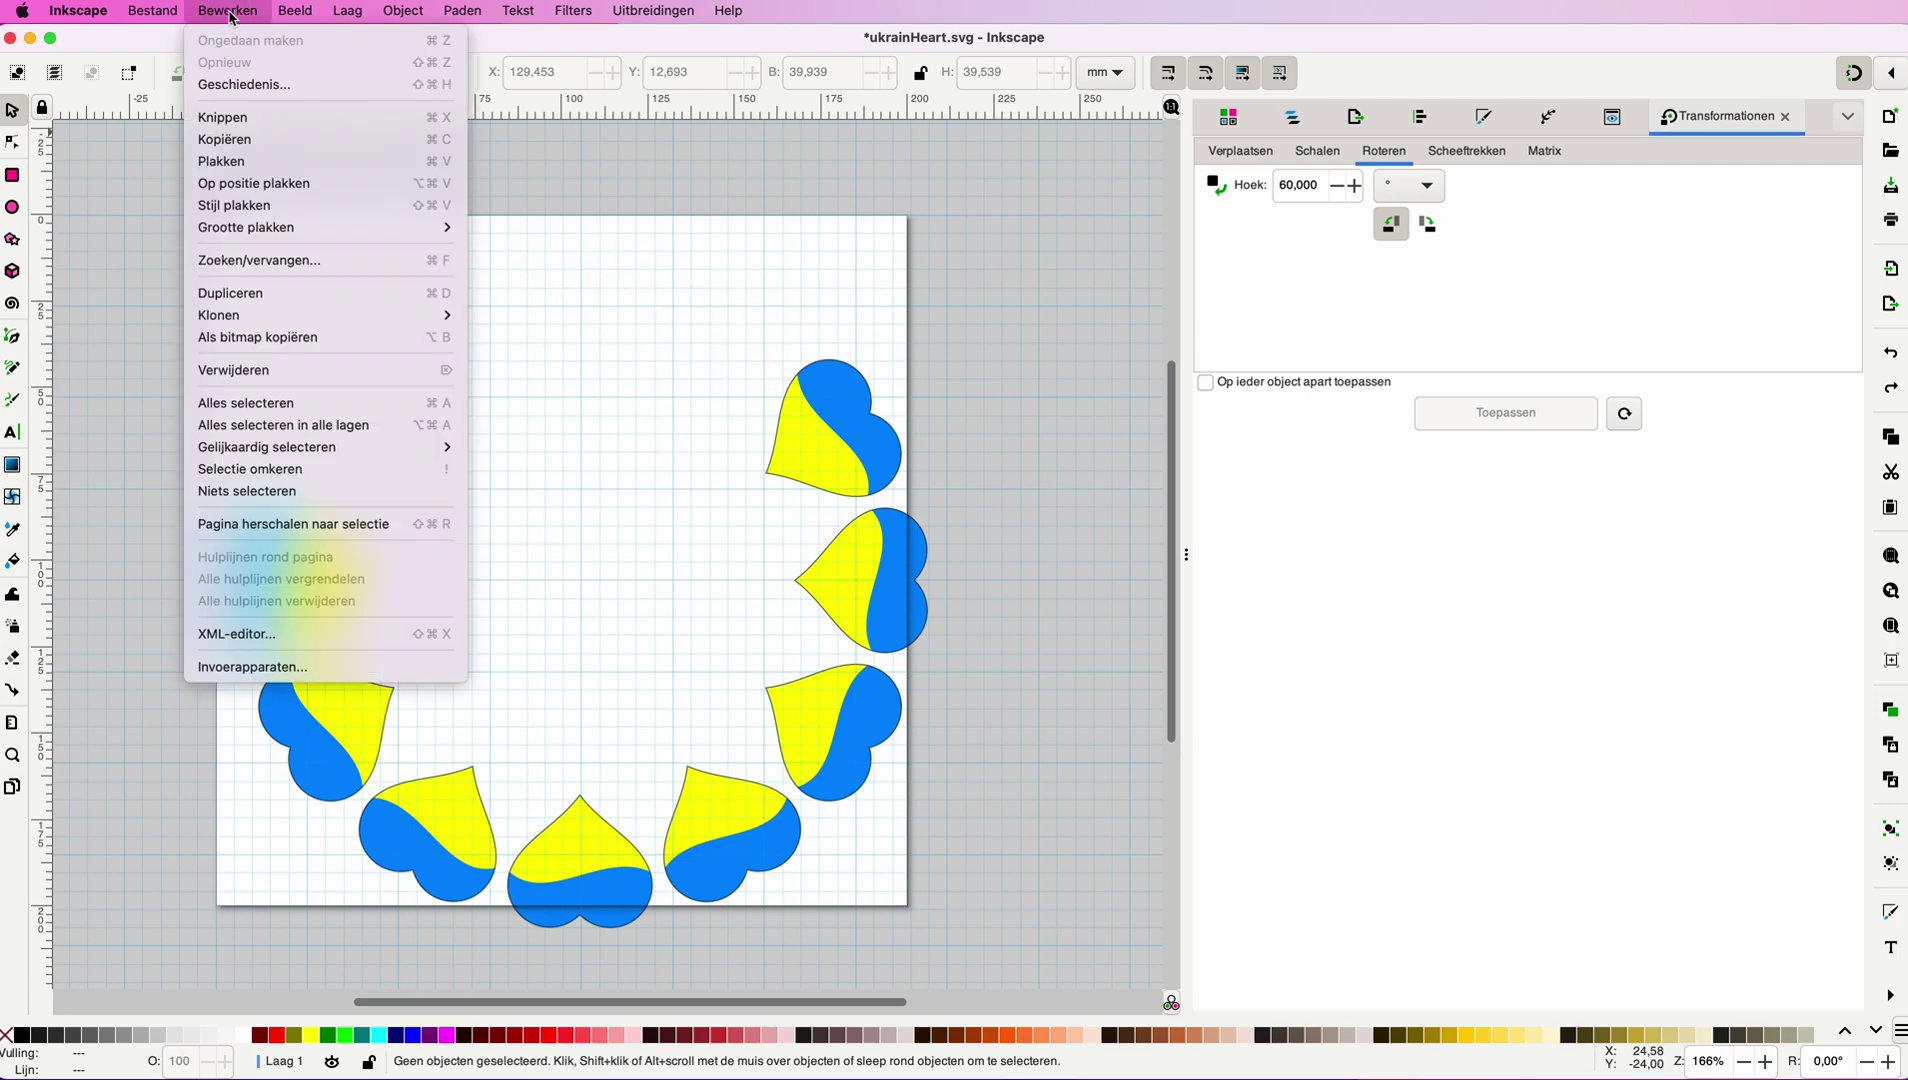
{"action": "left_click", "coordinate": [243, 183]}
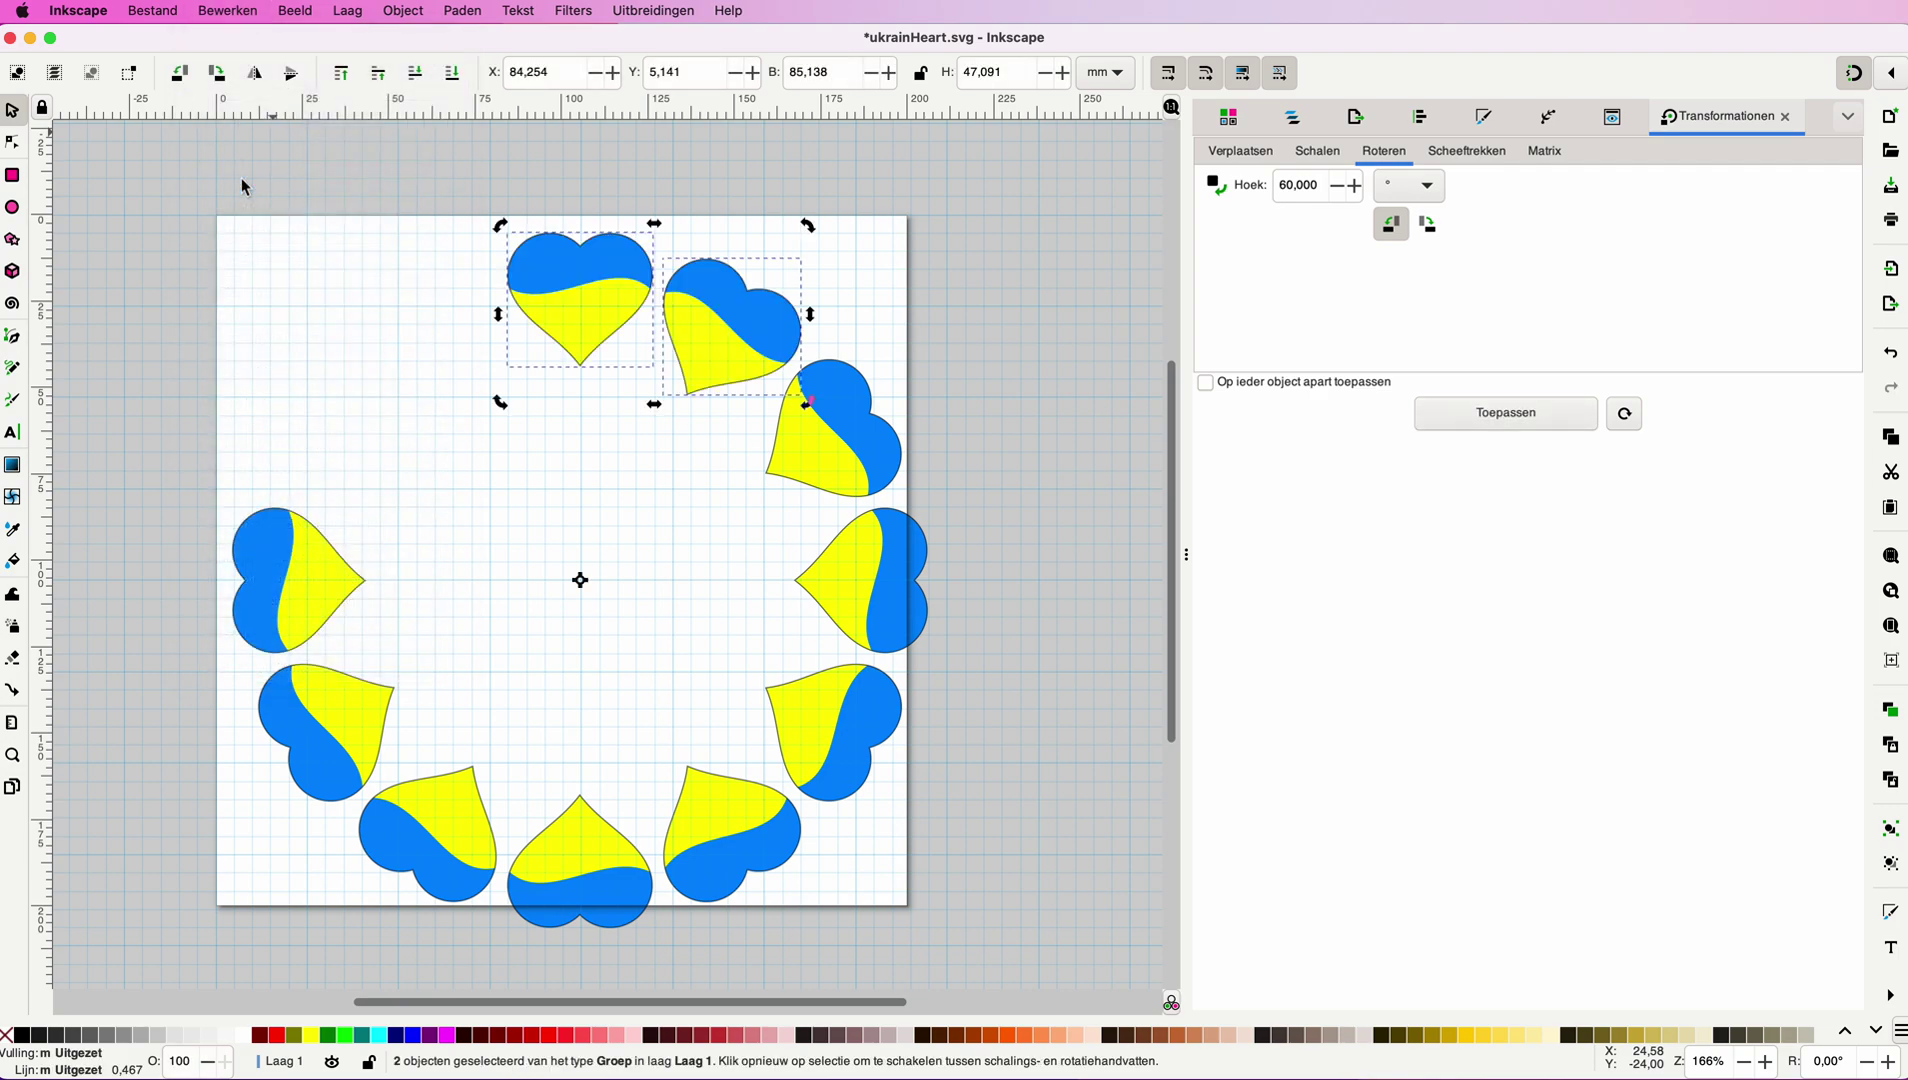
{"action": "left_click", "coordinate": [1452, 413]}
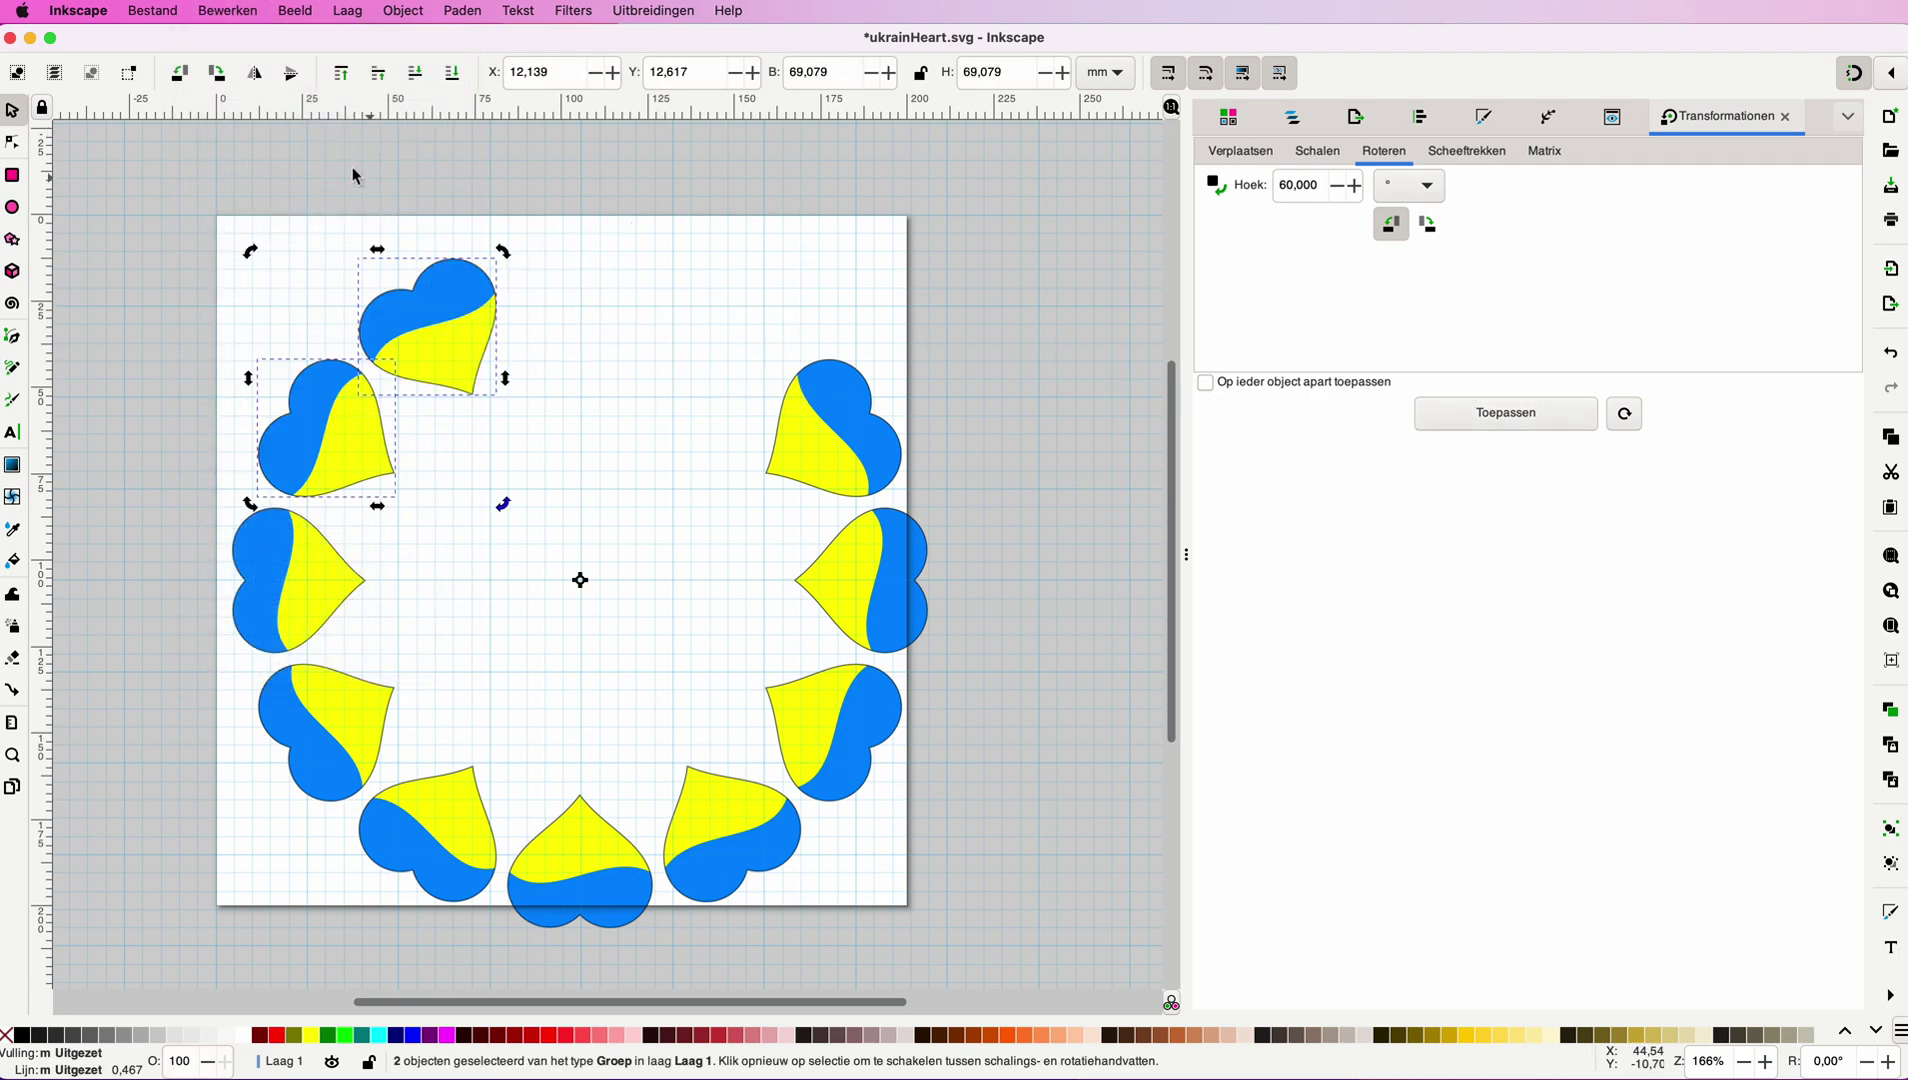
Paste the final pair of hearts in place to close the ring, and clear the selection.
{"action": "left_click", "coordinate": [295, 12]}
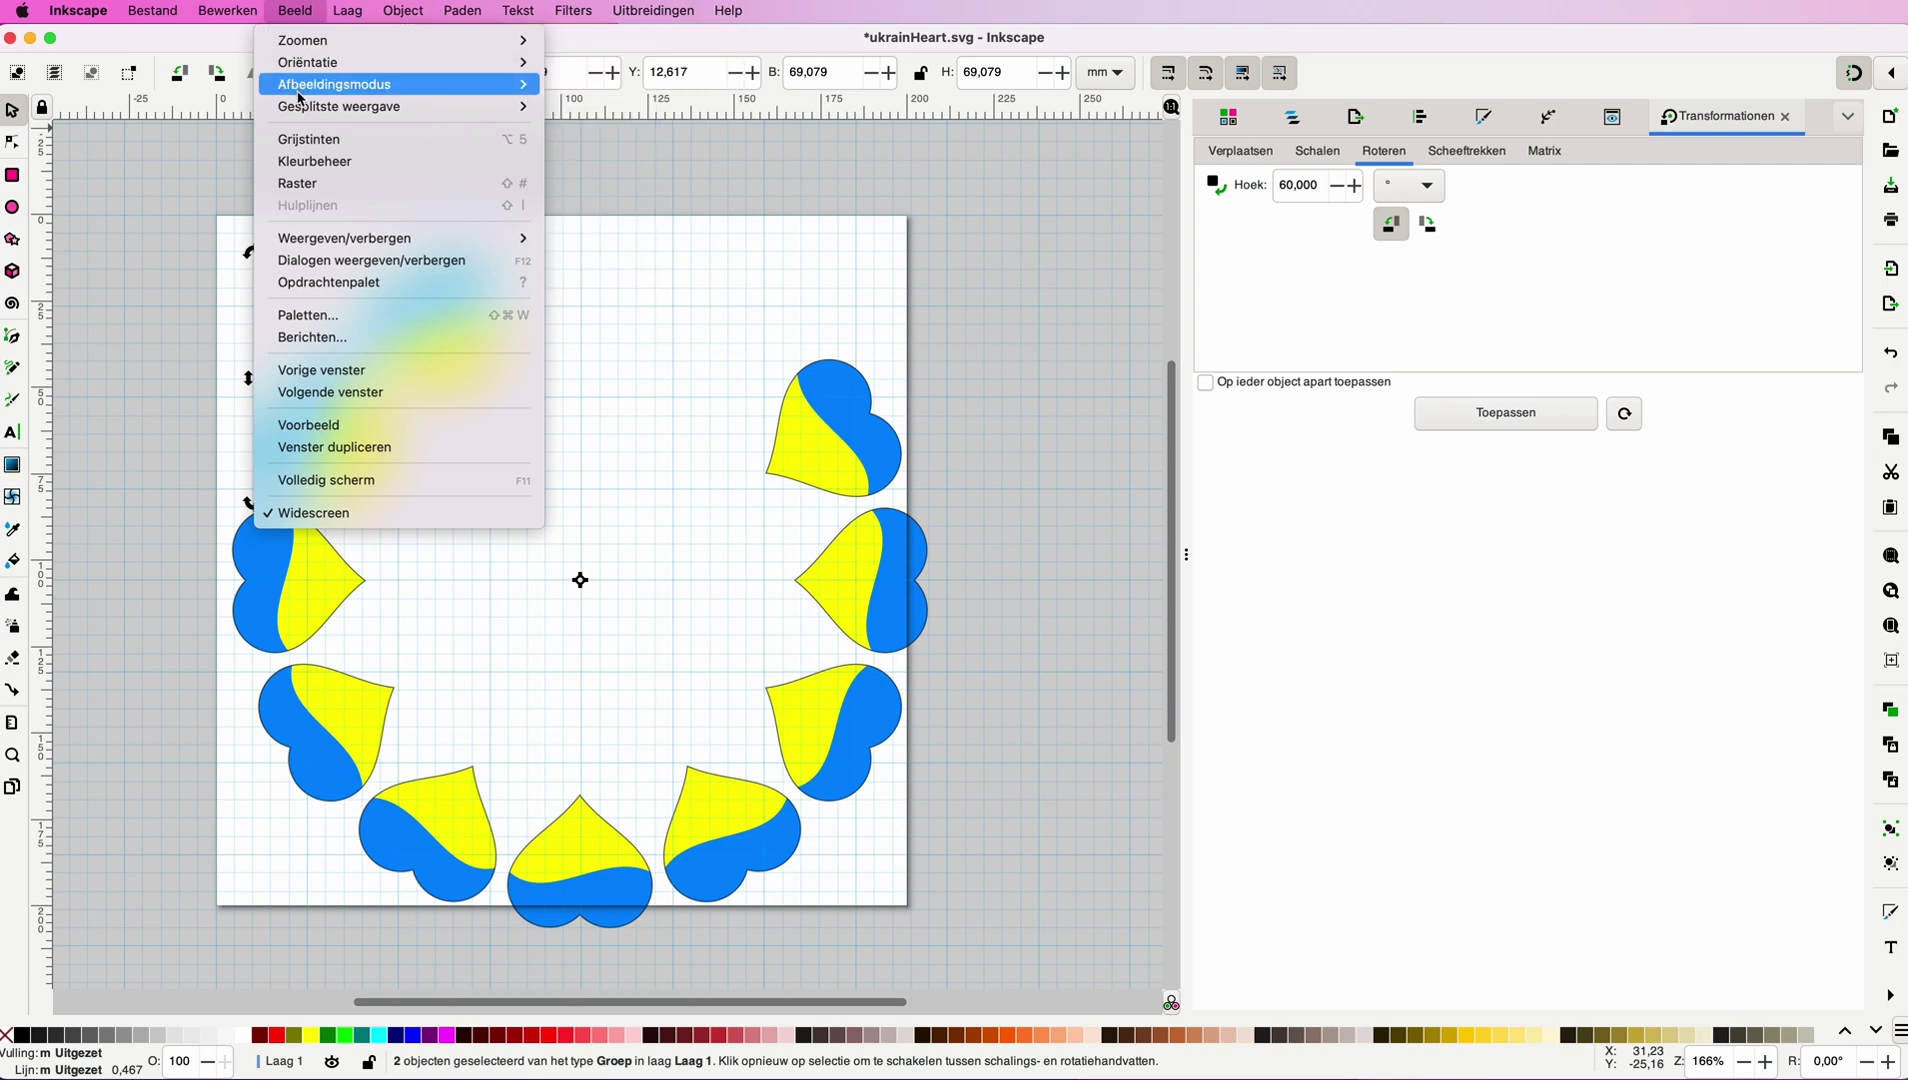
{"action": "mouse_move", "coordinate": [230, 14]}
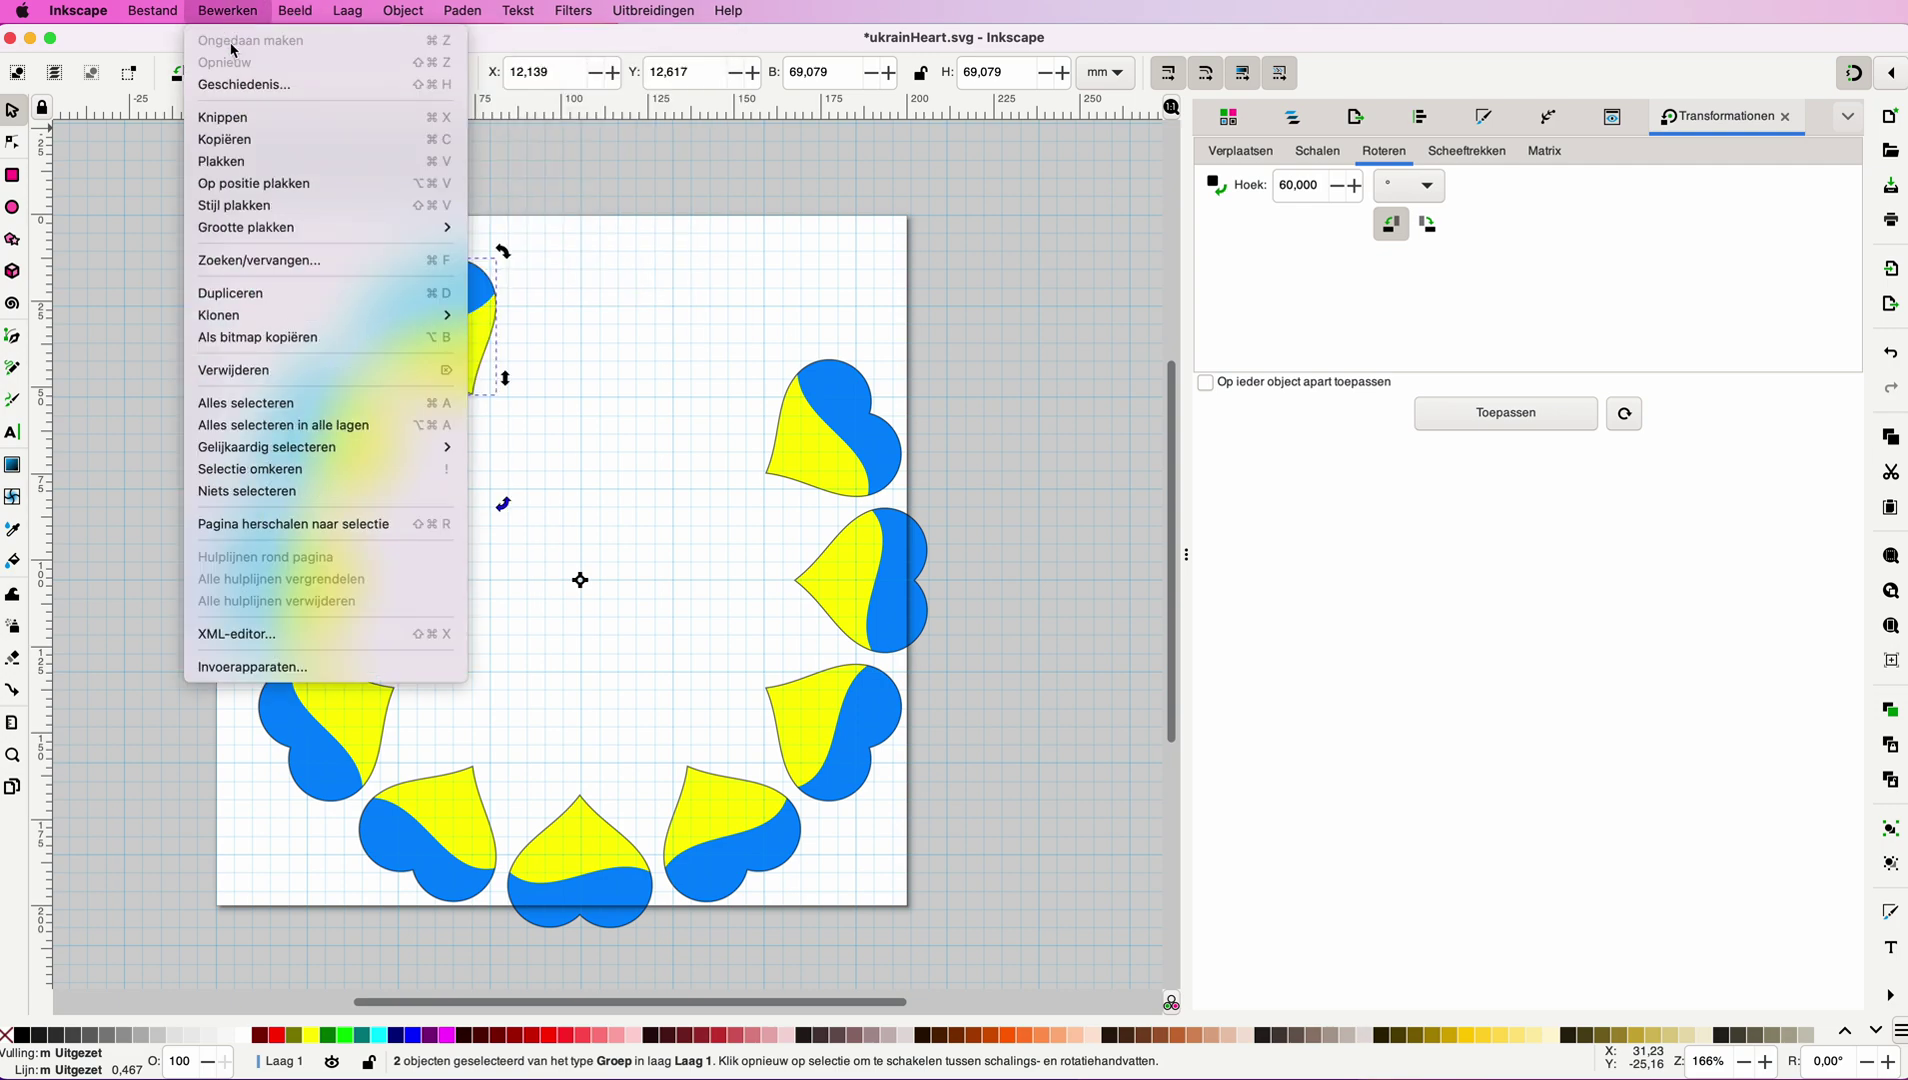
{"action": "left_click", "coordinate": [254, 183]}
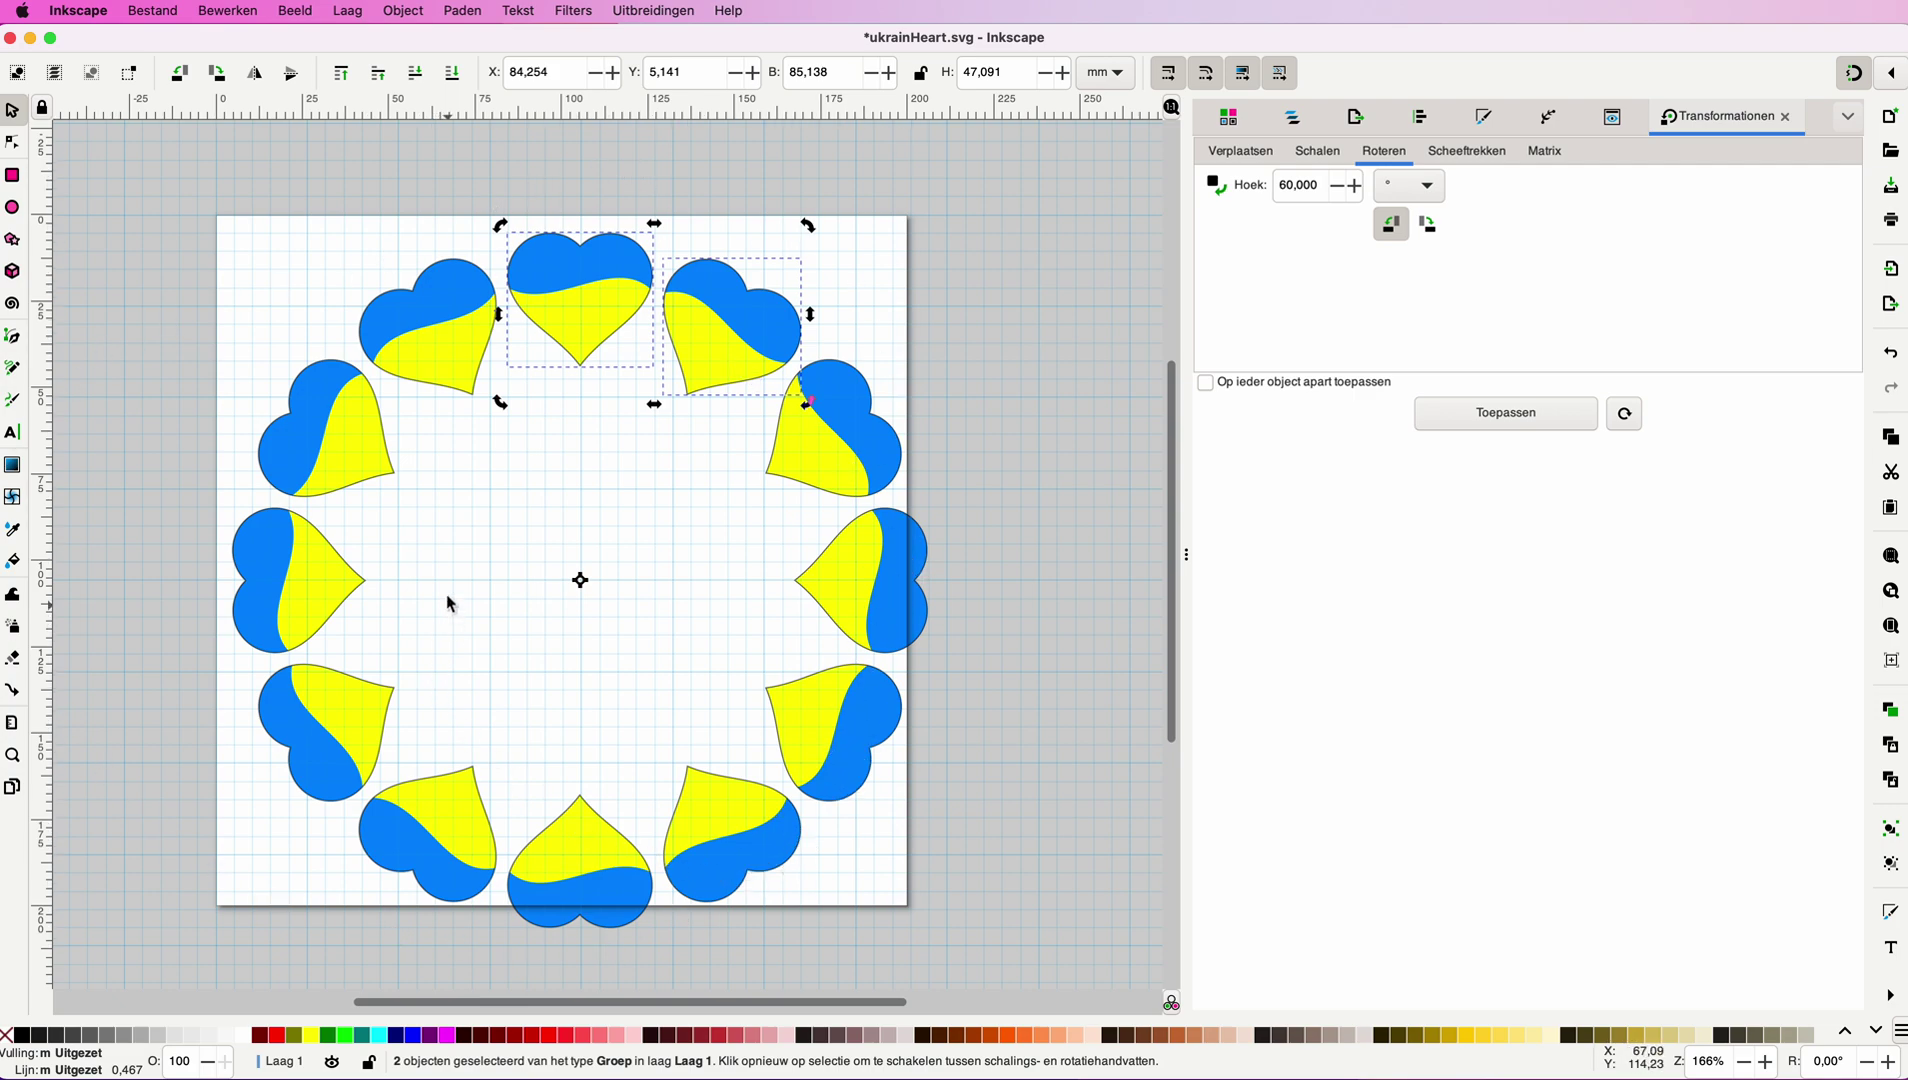
{"action": "left_click", "coordinate": [272, 236]}
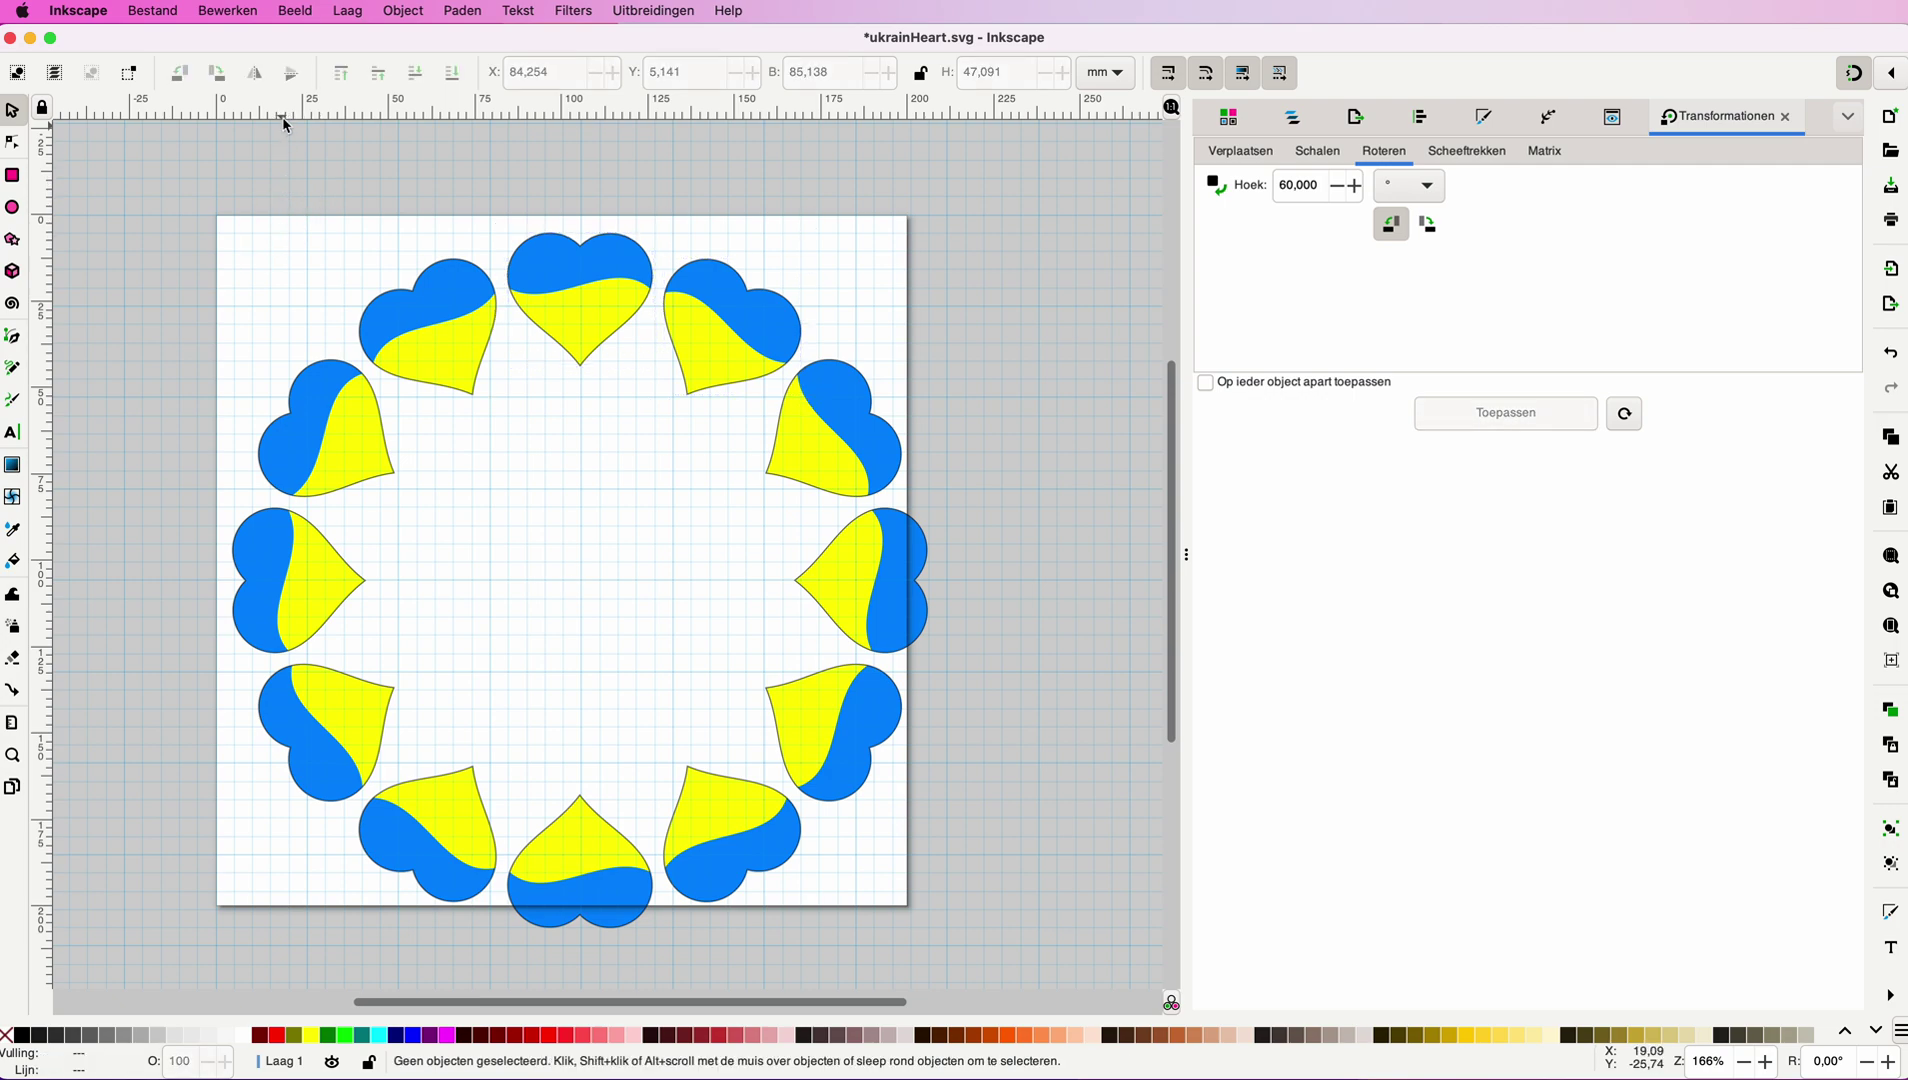
Save a copy of the drawing under the new name 12ukrainHearts.svg in the allSaints folder.
{"action": "left_click", "coordinate": [155, 12]}
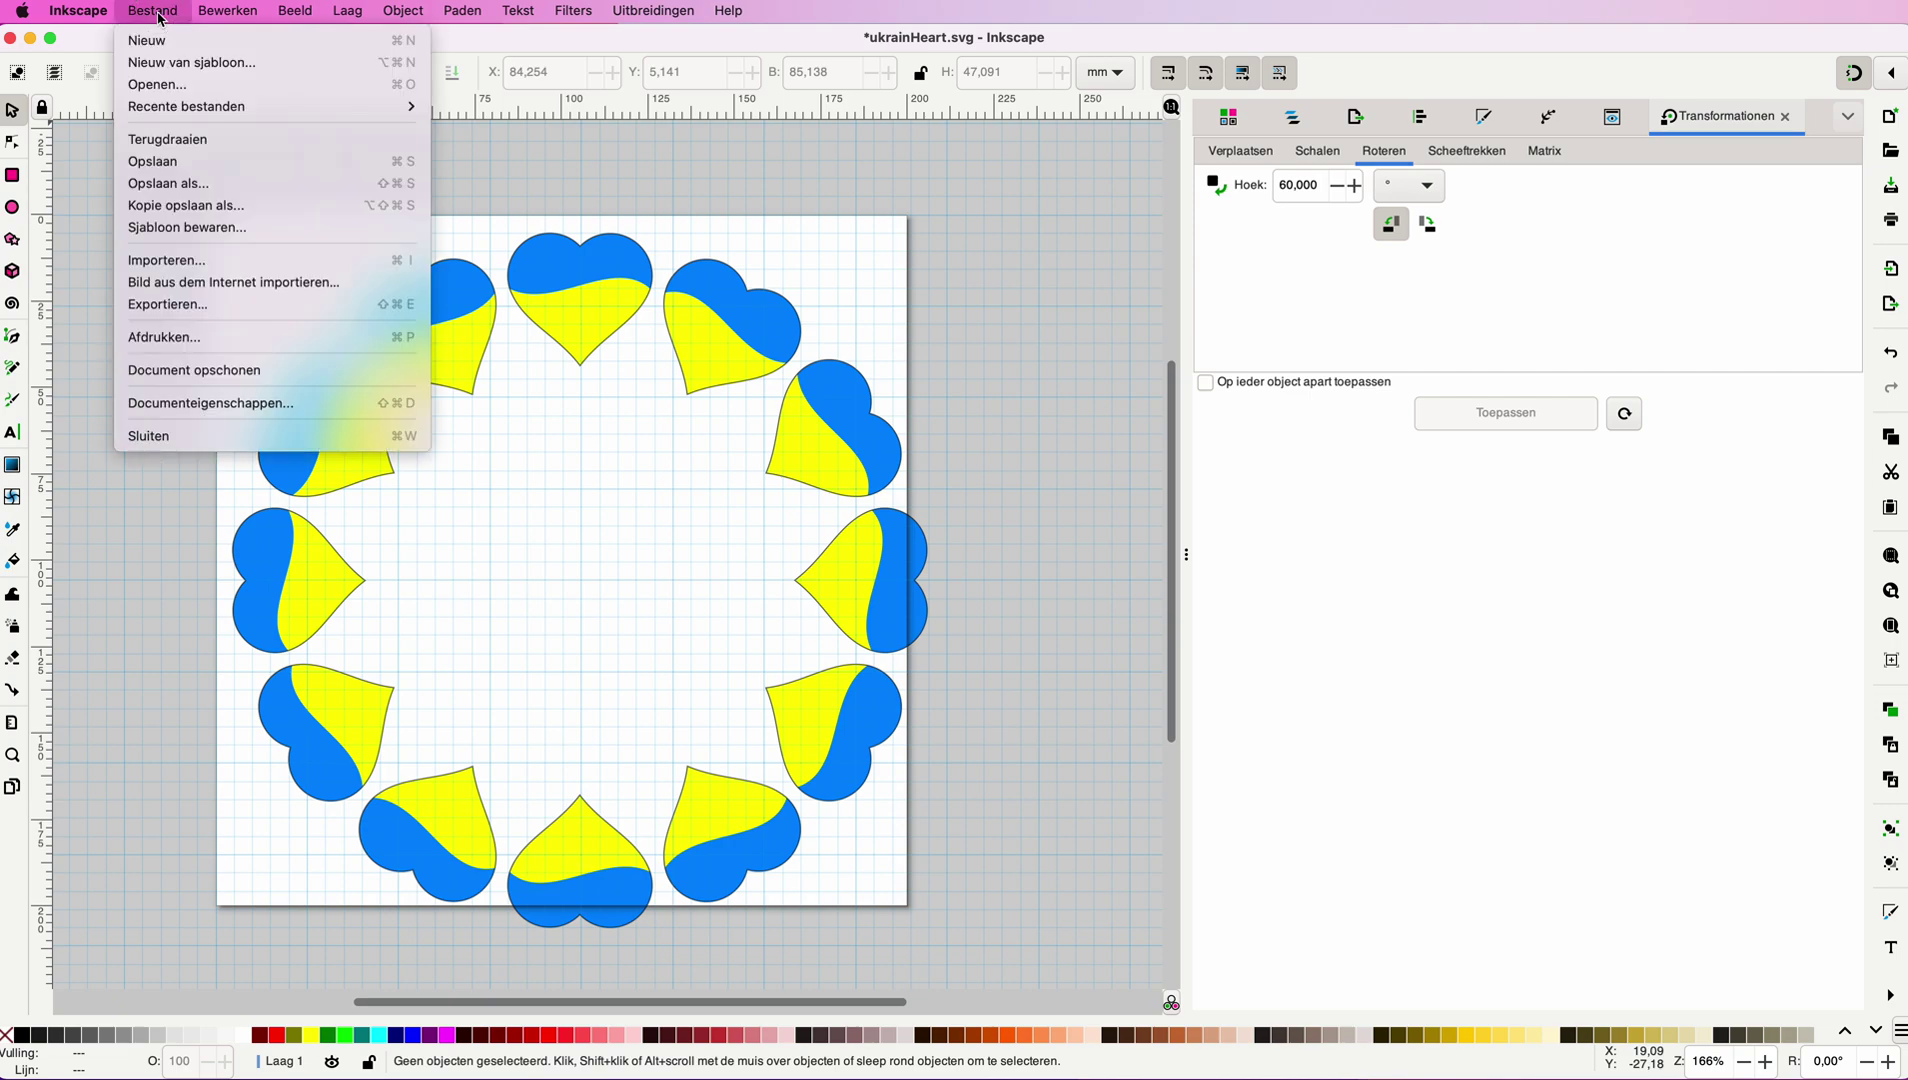
{"action": "left_click", "coordinate": [170, 184]}
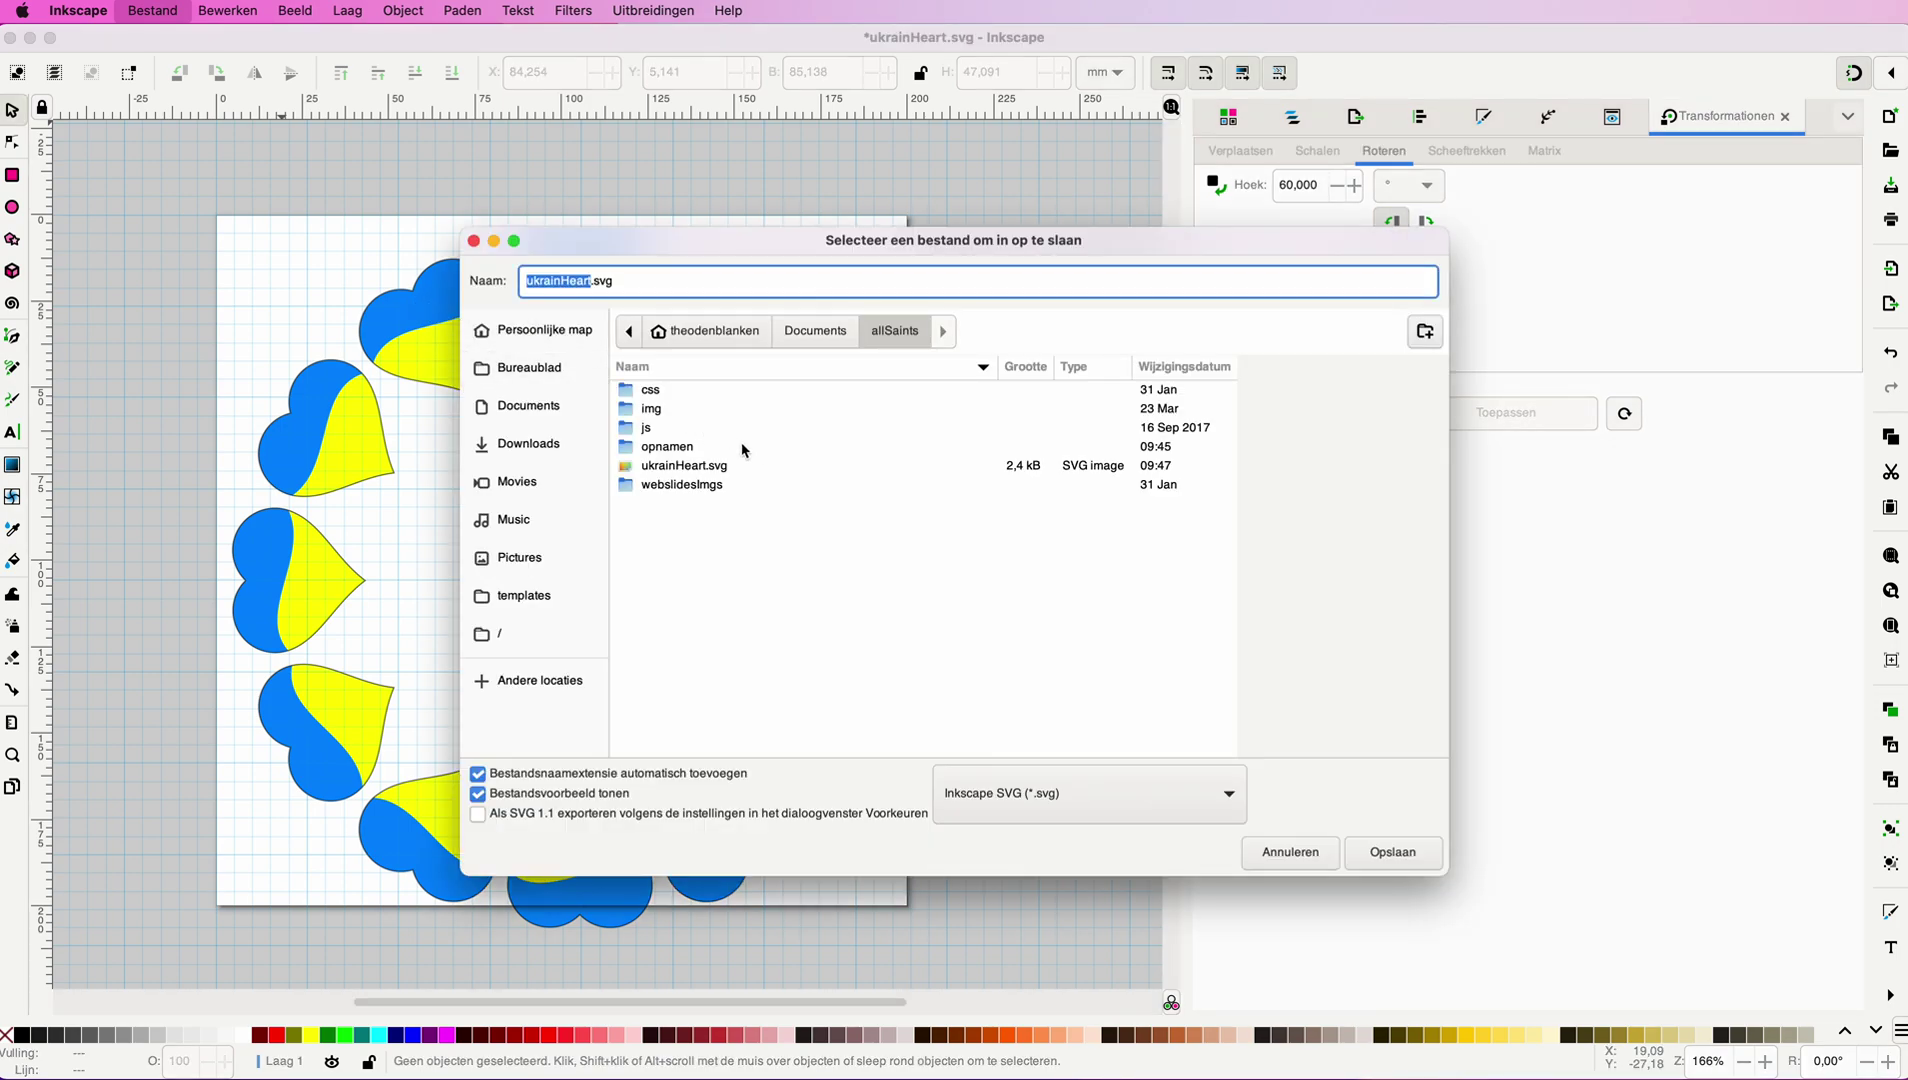
{"action": "left_click", "coordinate": [697, 470]}
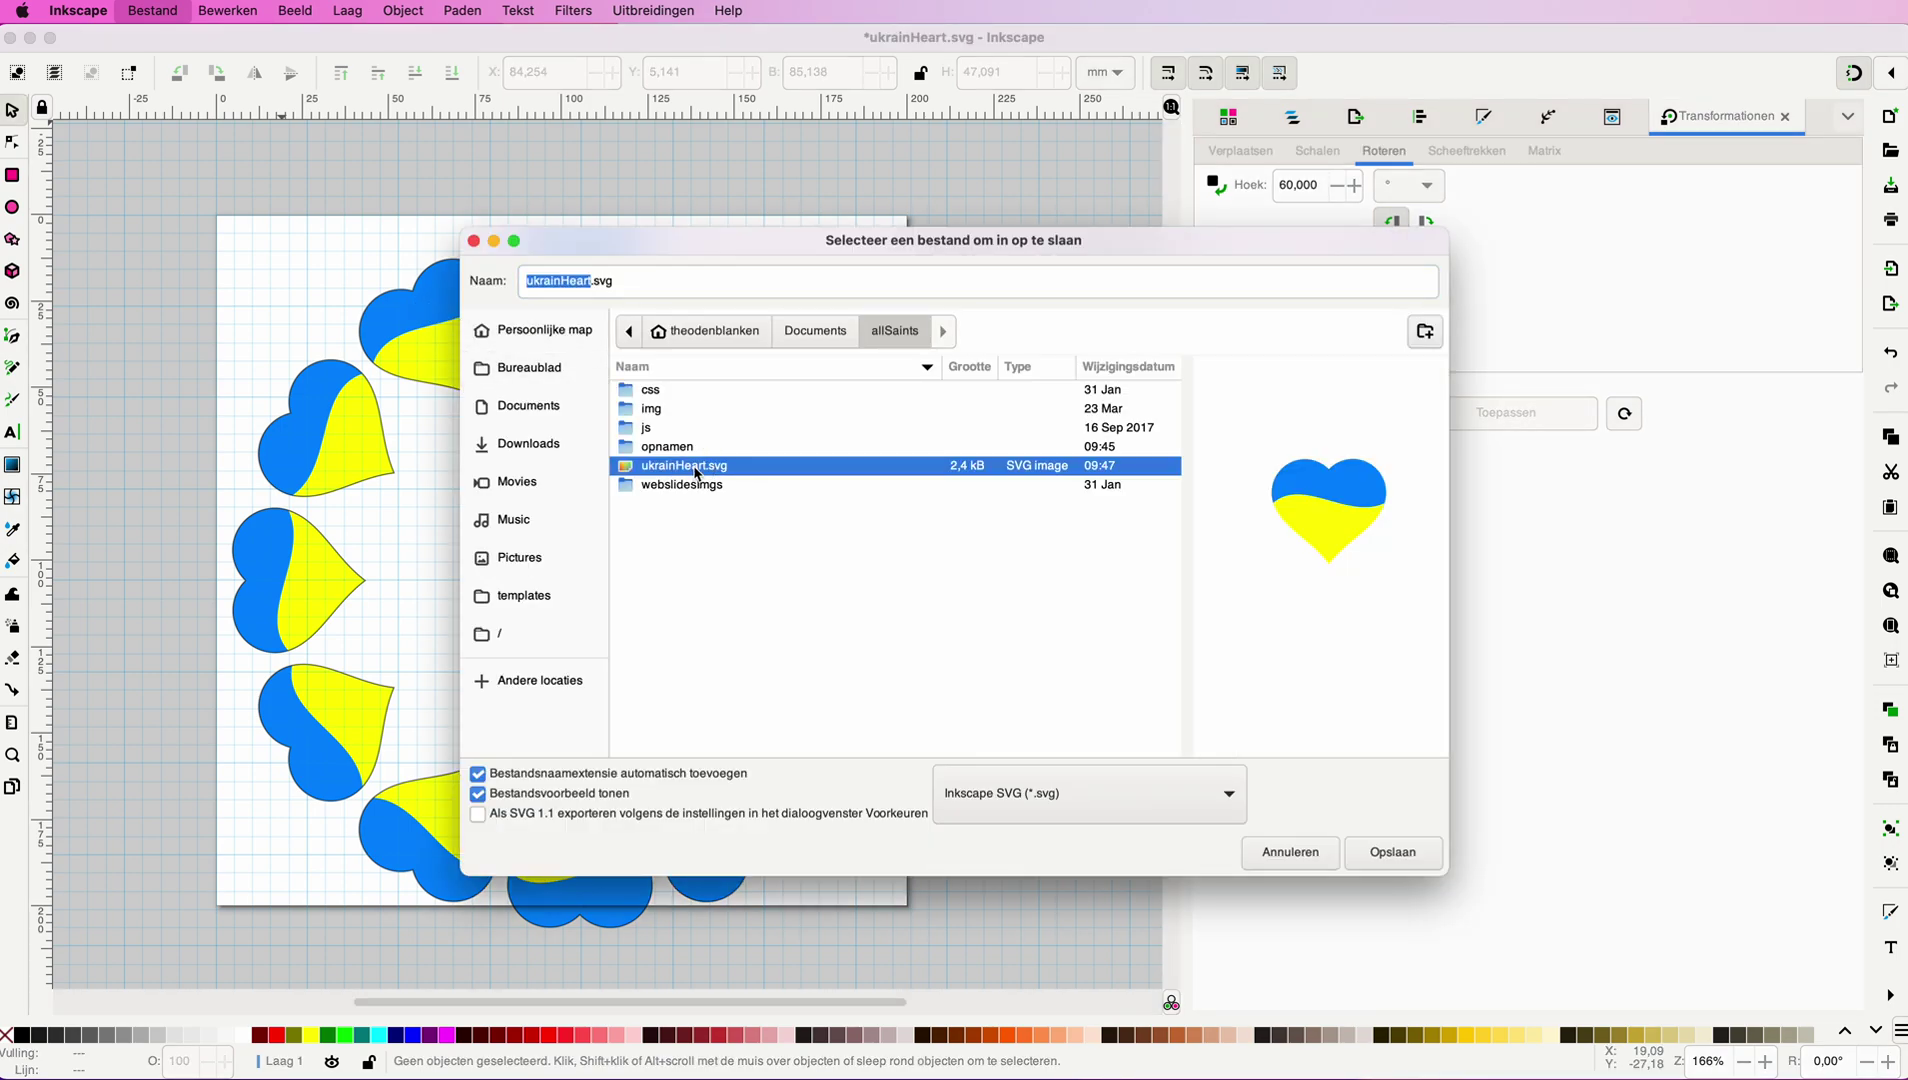
{"action": "left_click", "coordinate": [592, 283]}
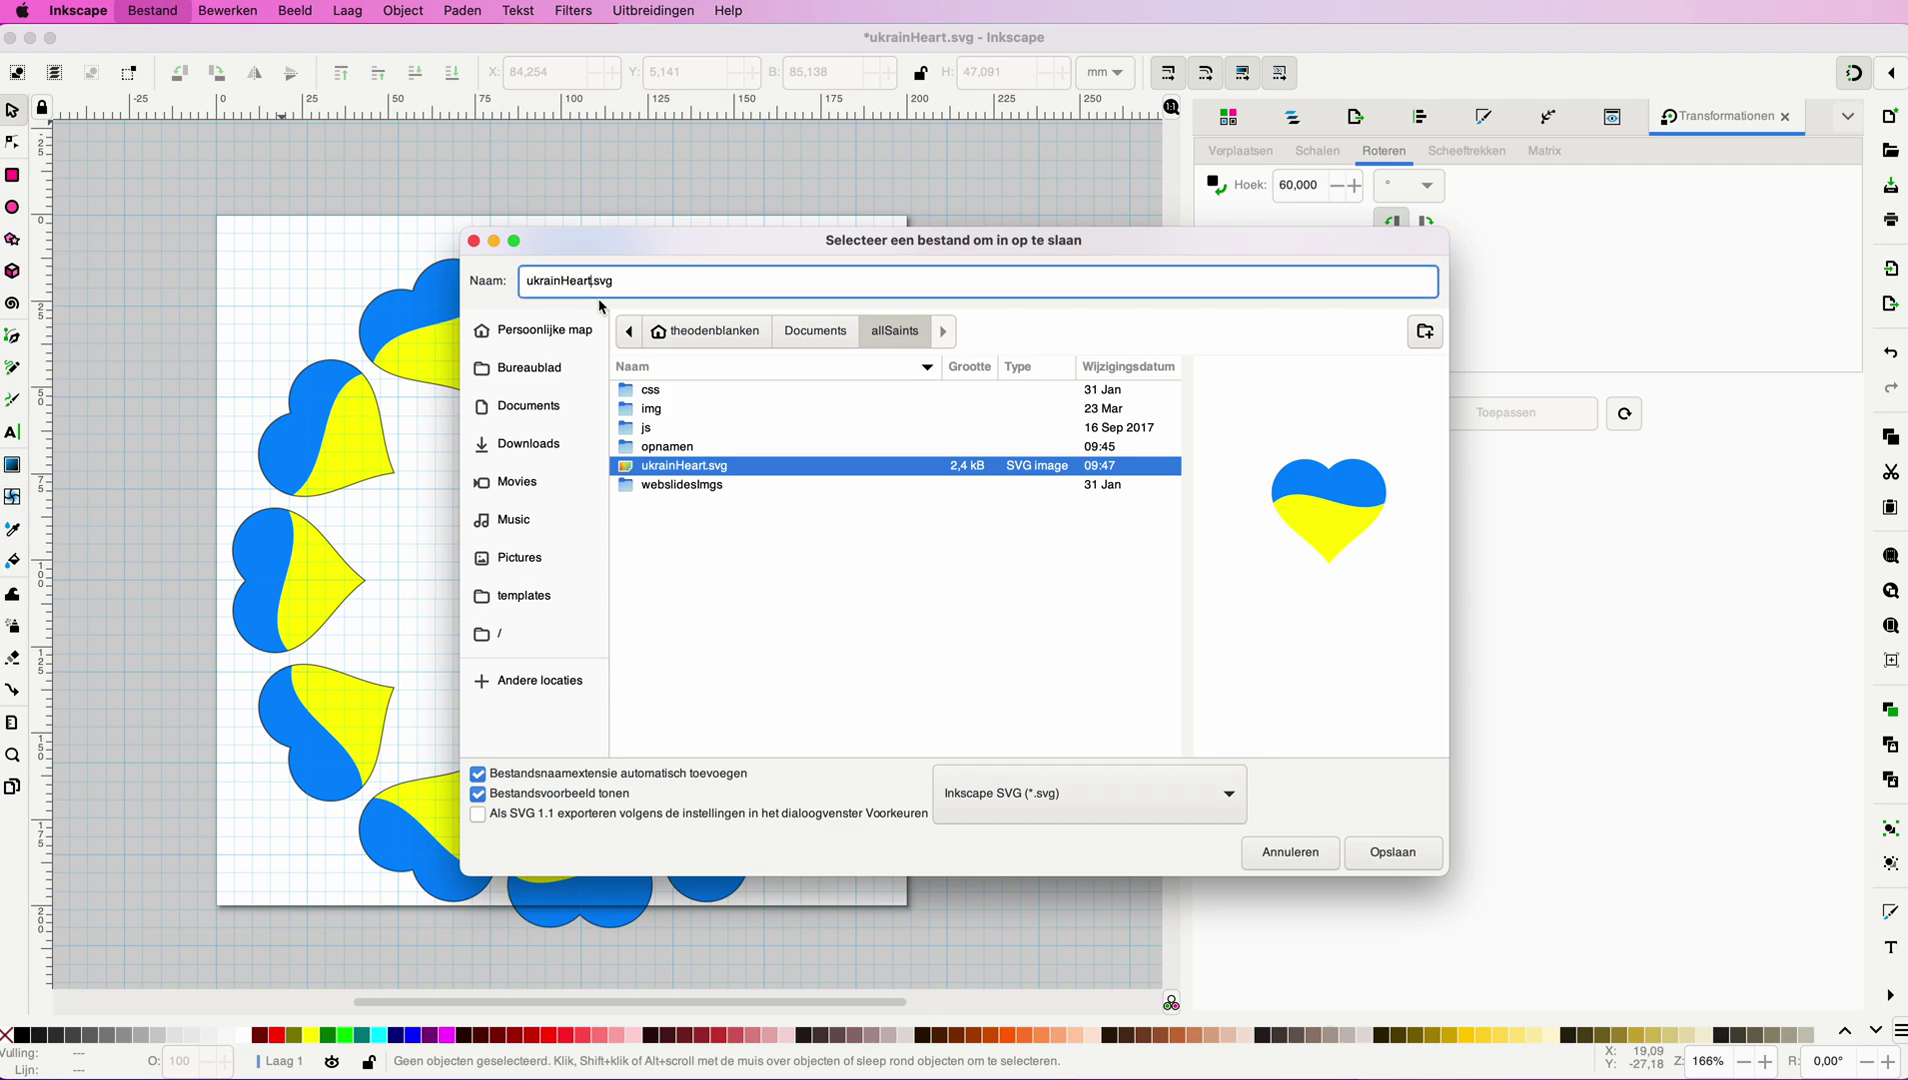
{"action": "type", "text": "s"}
{"action": "left_click", "coordinate": [529, 283]}
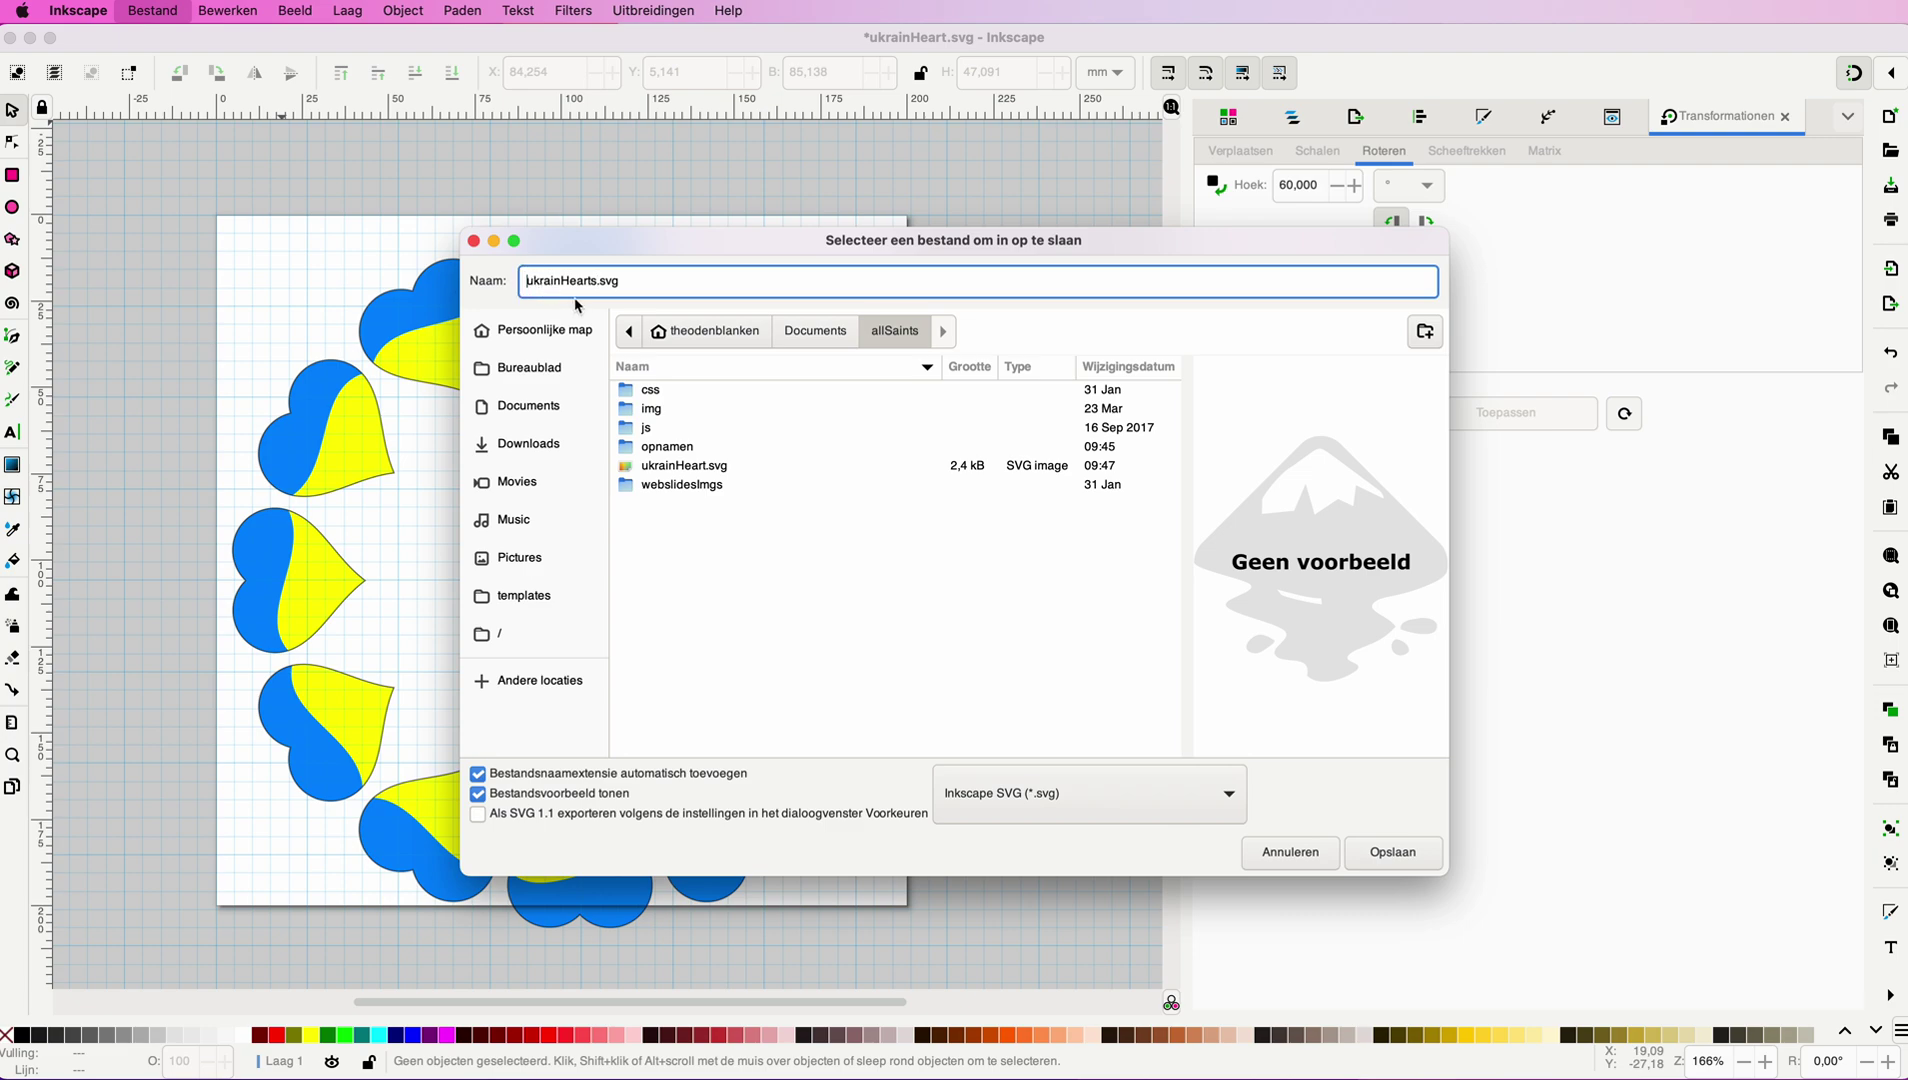
{"action": "type", "text": "12"}
{"action": "left_click", "coordinate": [1384, 852]}
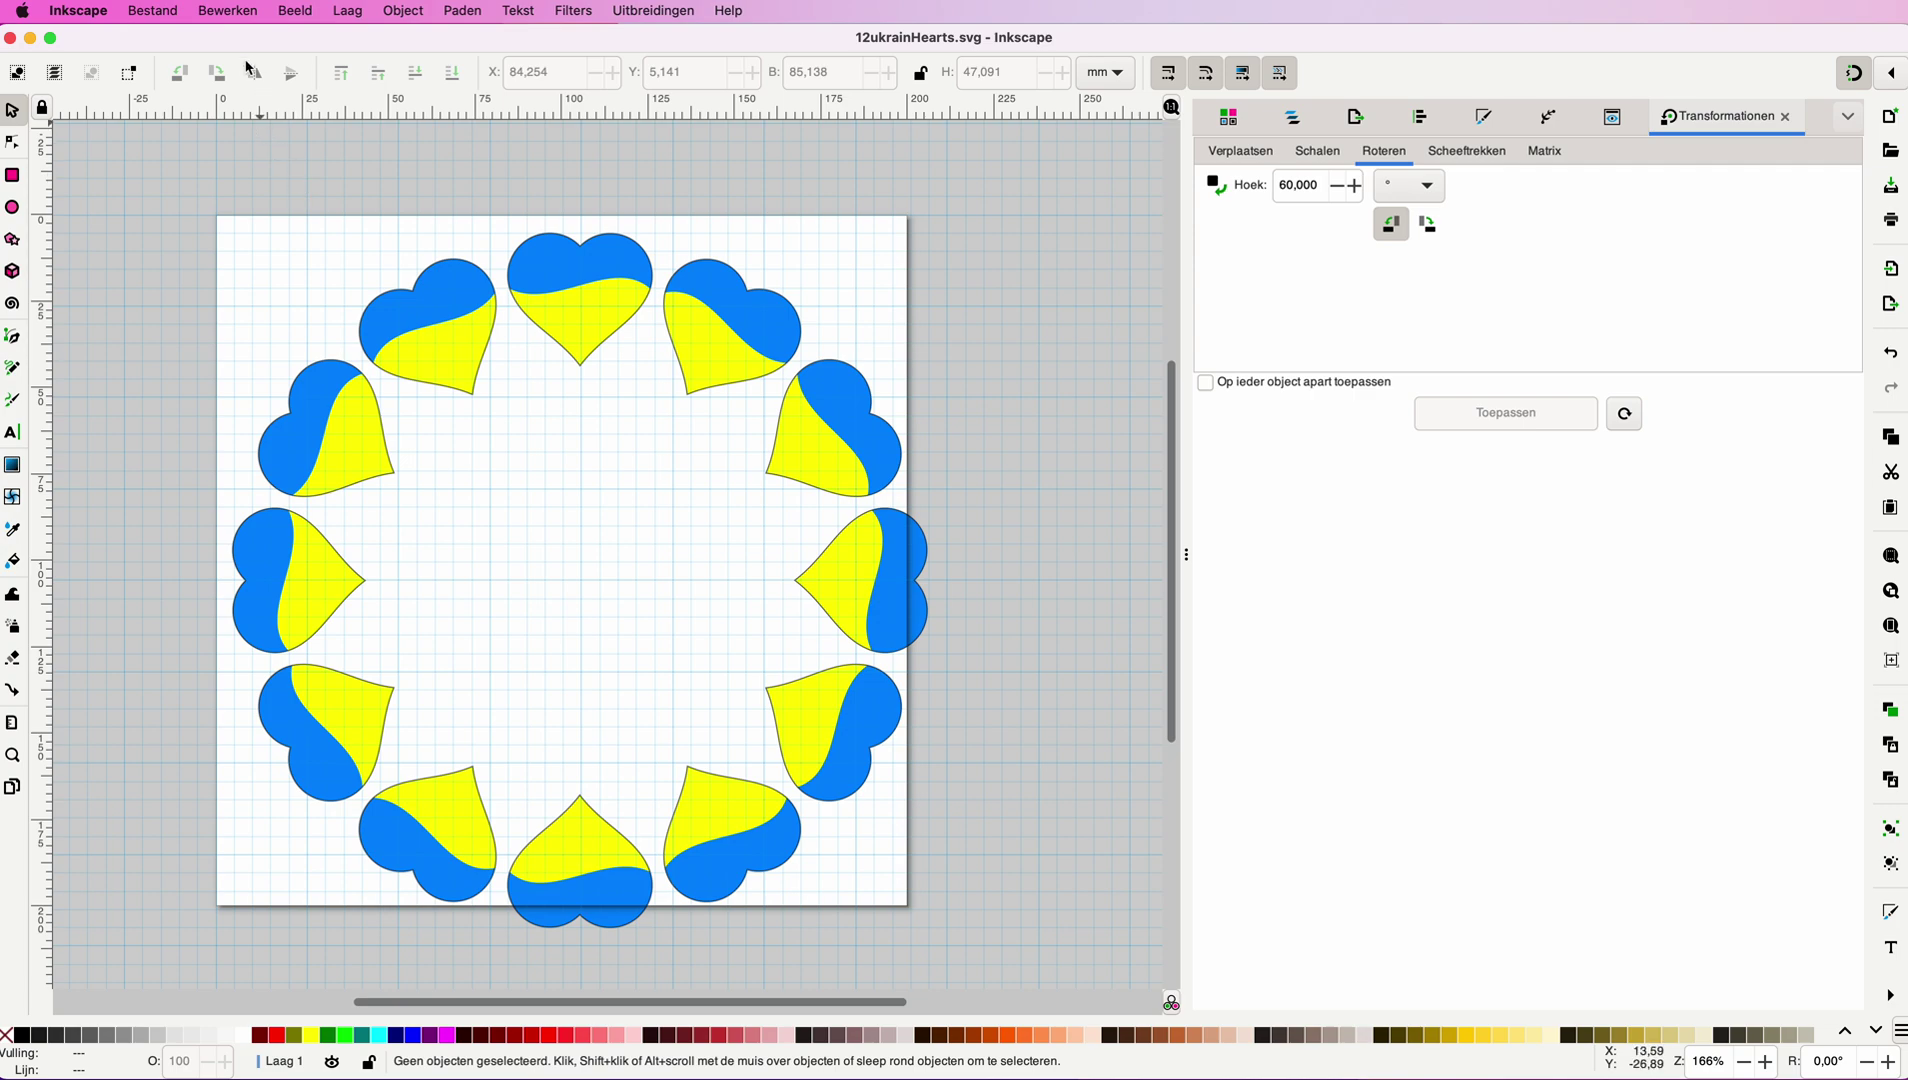
Select all twelve hearts on the page and group them into one object.
{"action": "left_click", "coordinate": [240, 14]}
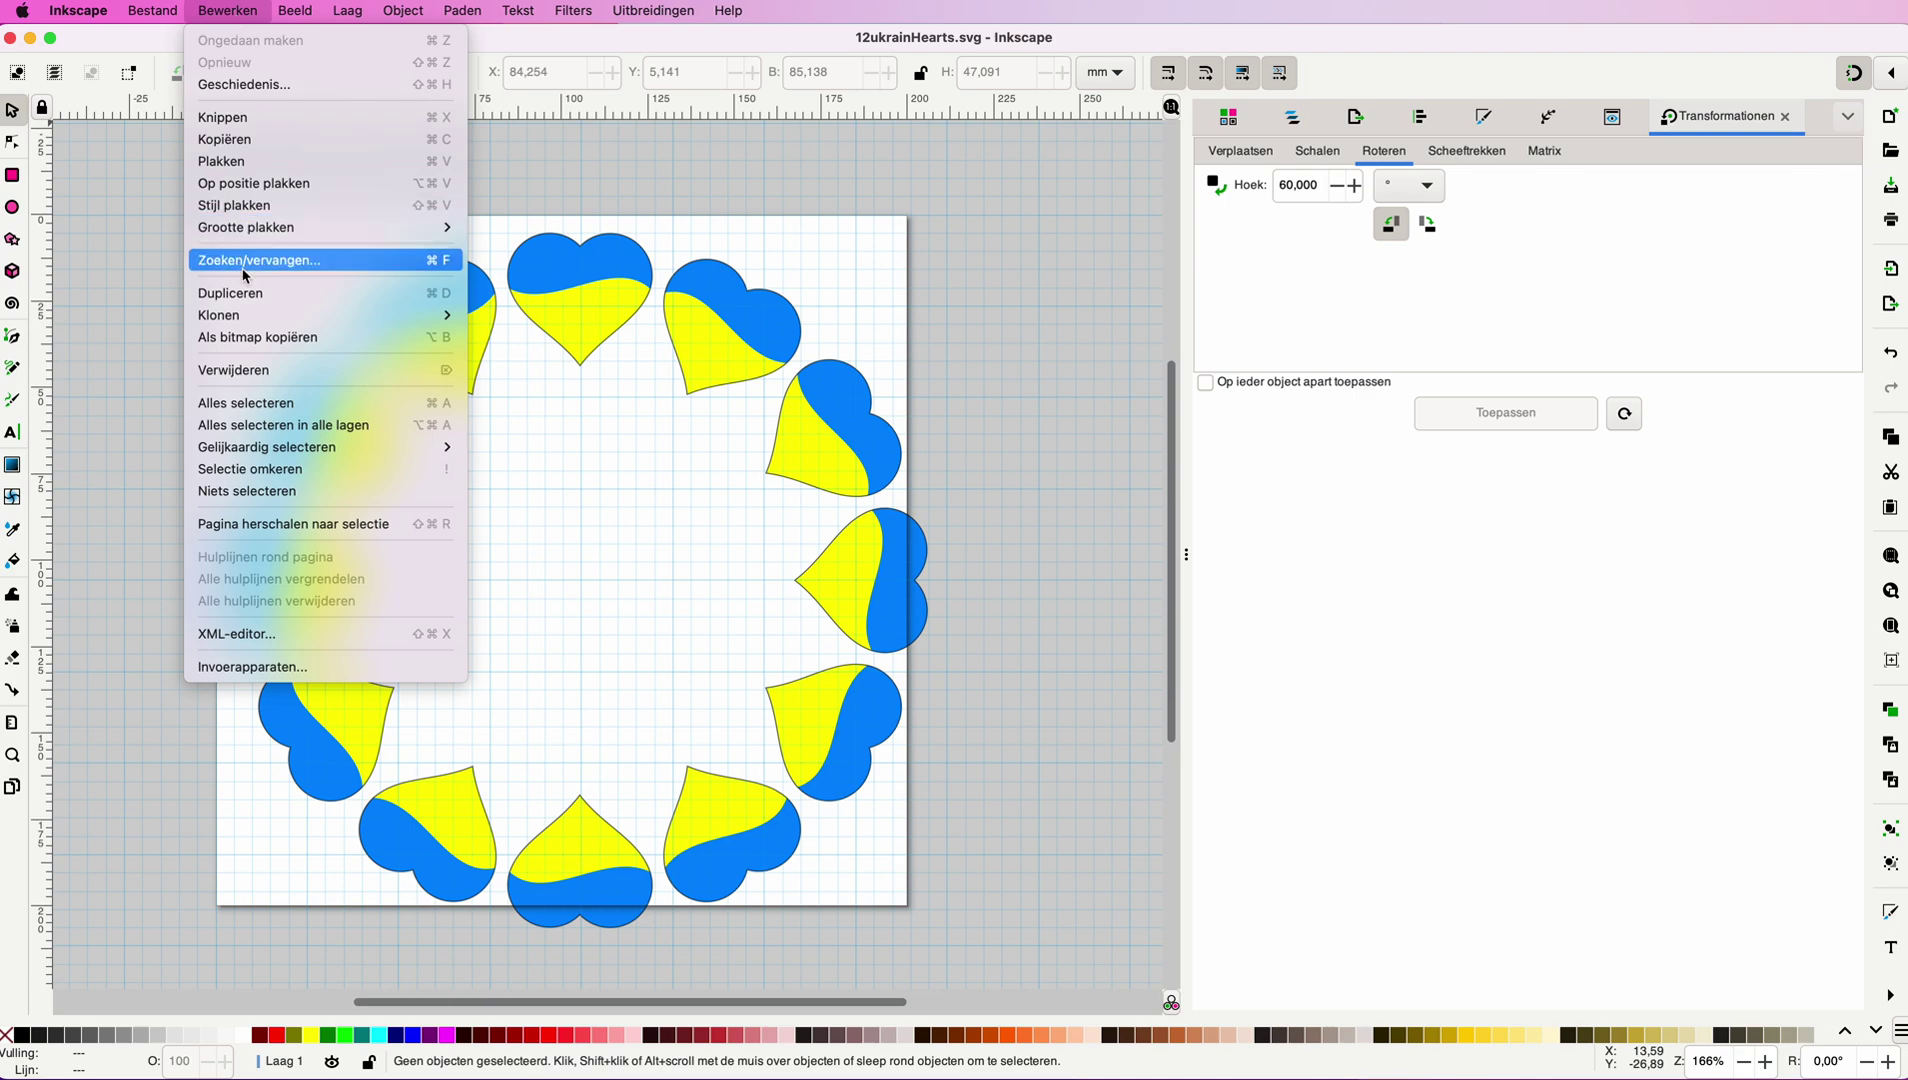
{"action": "left_click", "coordinate": [266, 410]}
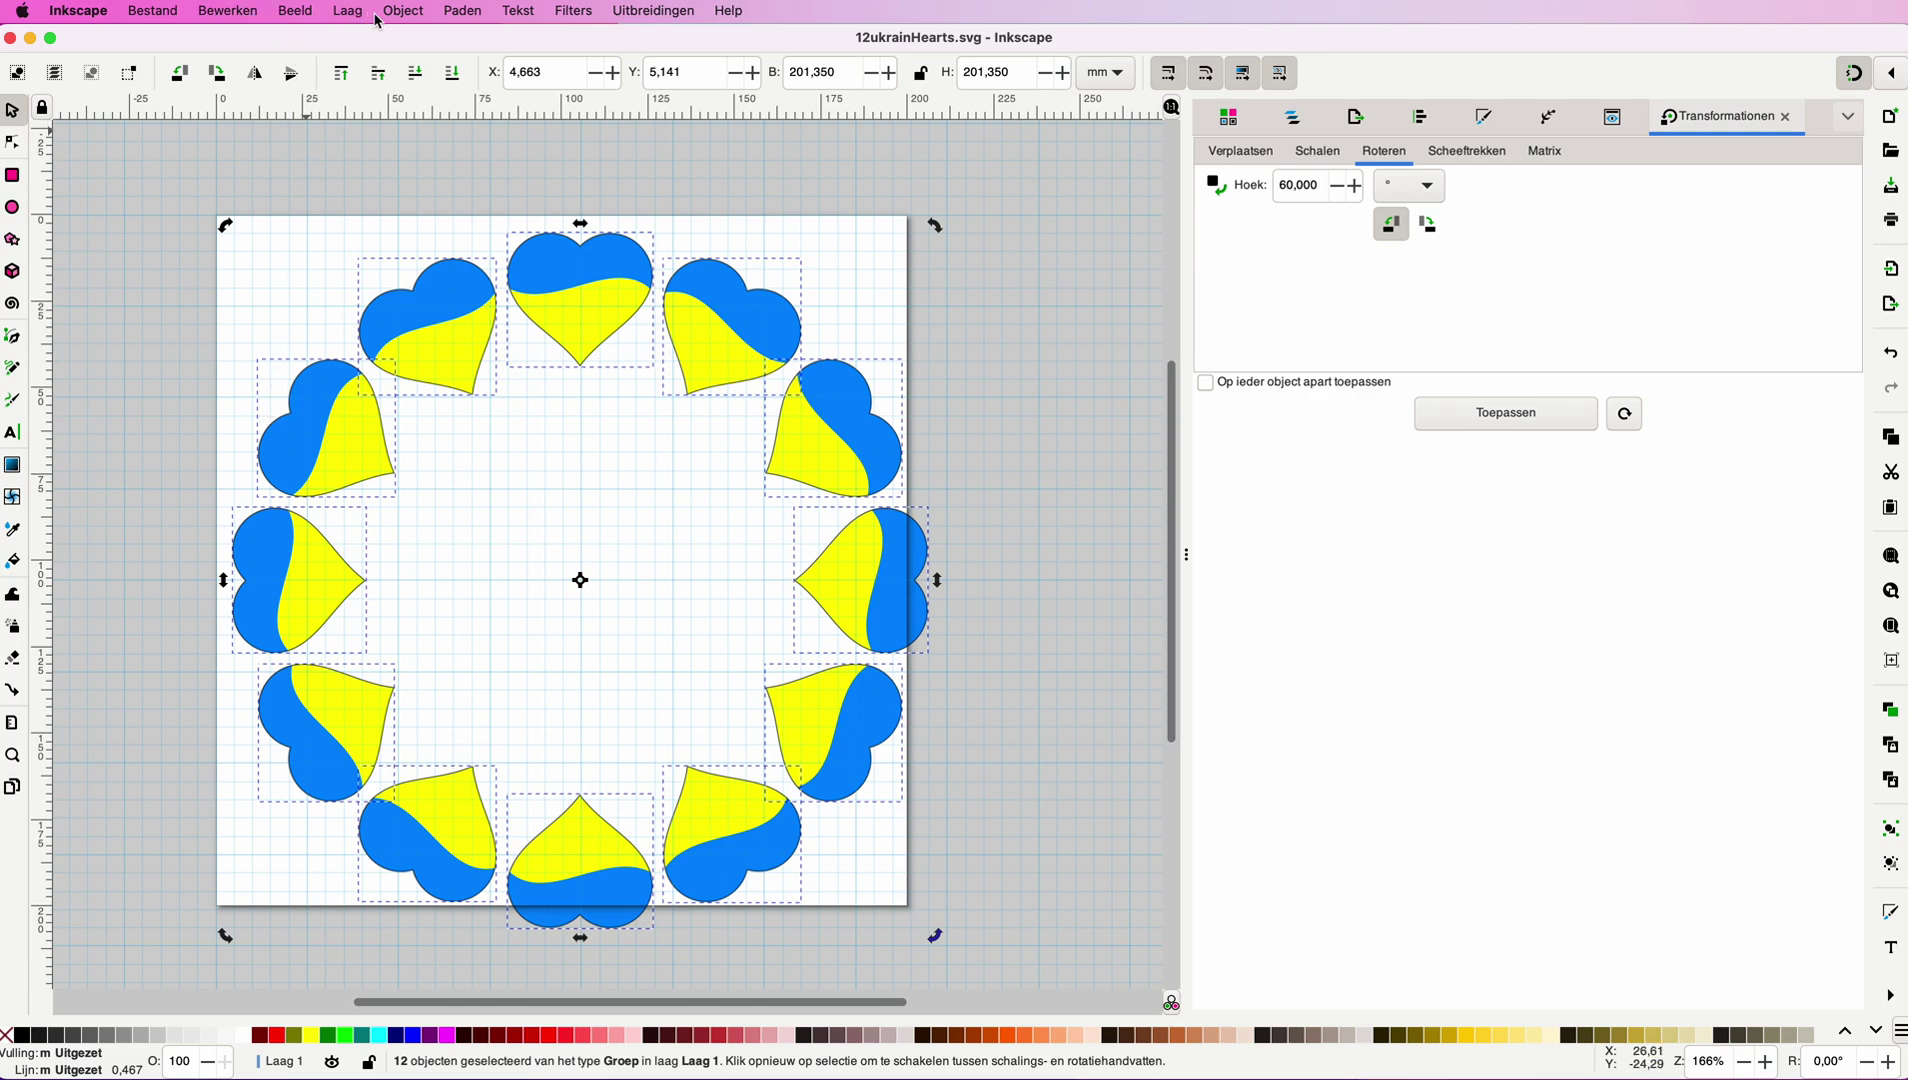
{"action": "left_click", "coordinate": [404, 11]}
{"action": "left_click", "coordinate": [420, 183]}
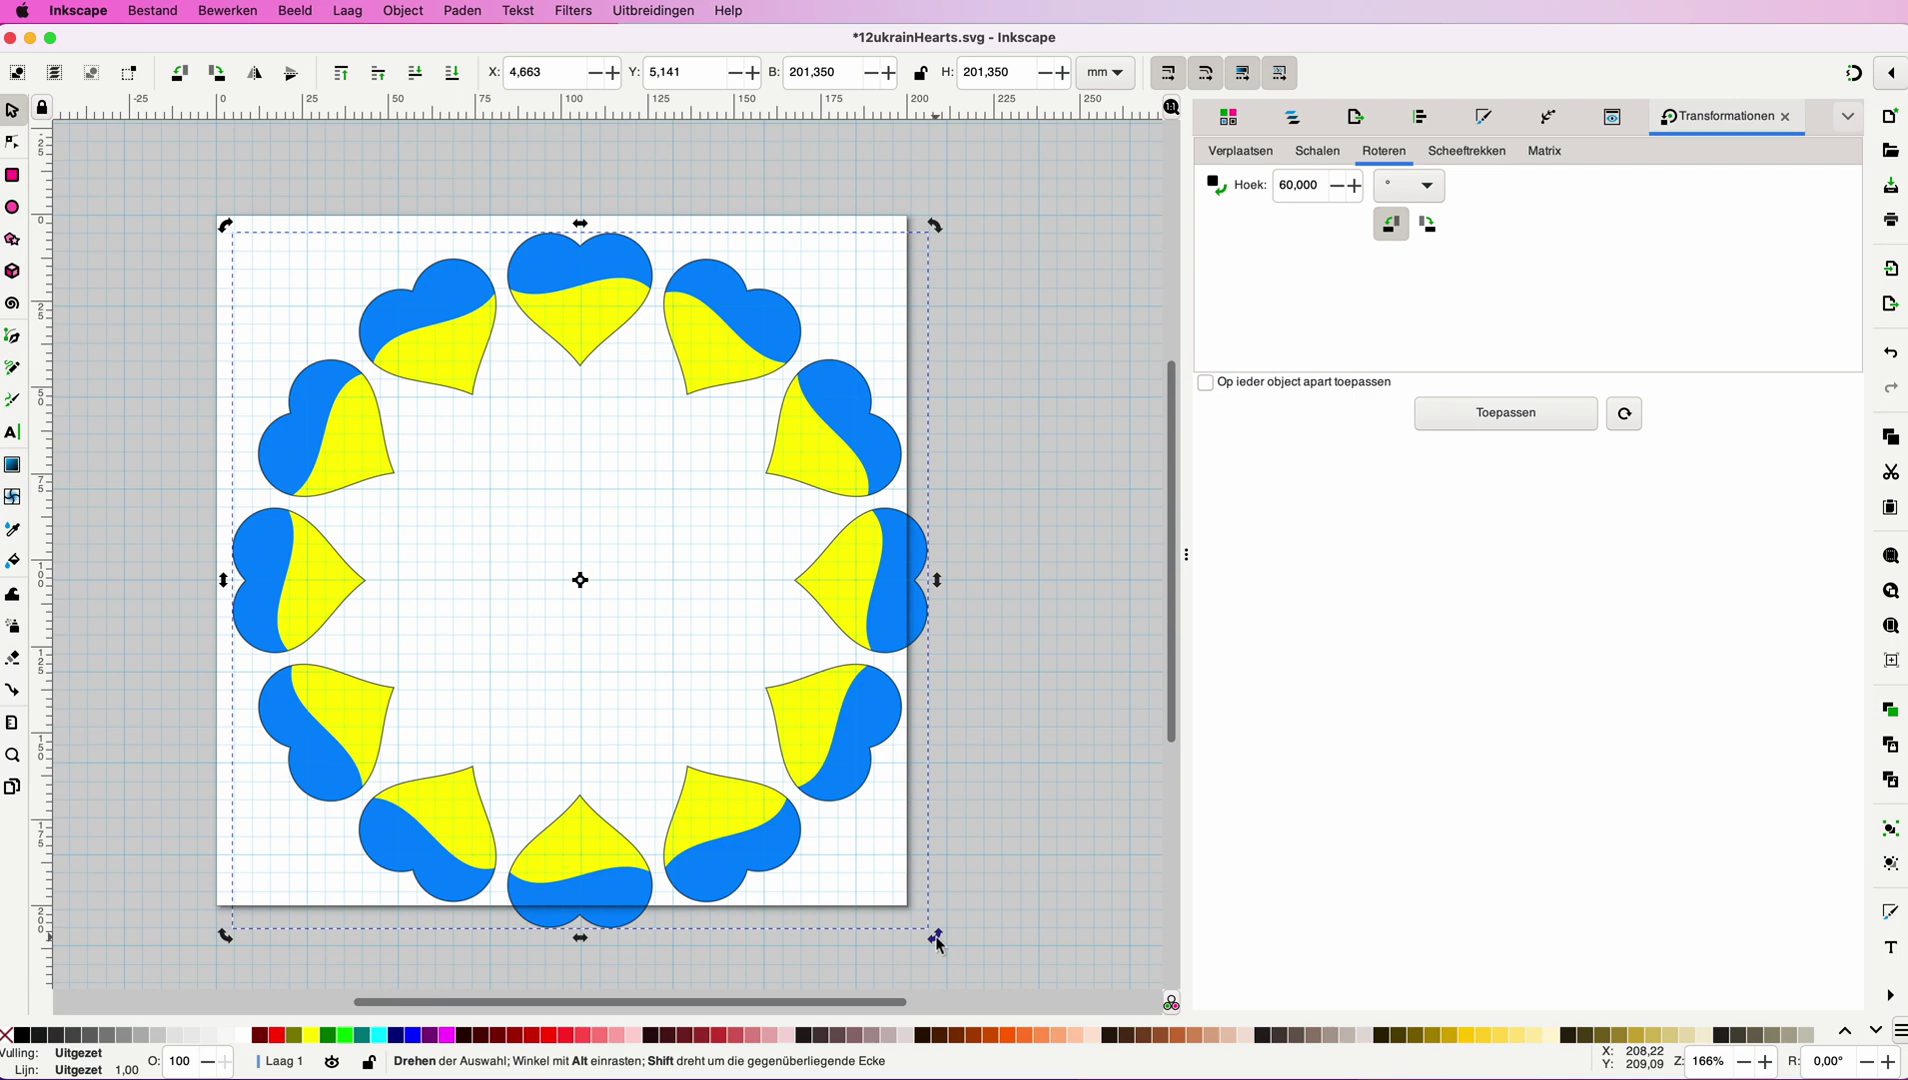
Scale the heart group down proportionally to about 190 mm so it fits the page, and shift it slightly right.
{"action": "left_click", "coordinate": [847, 868]}
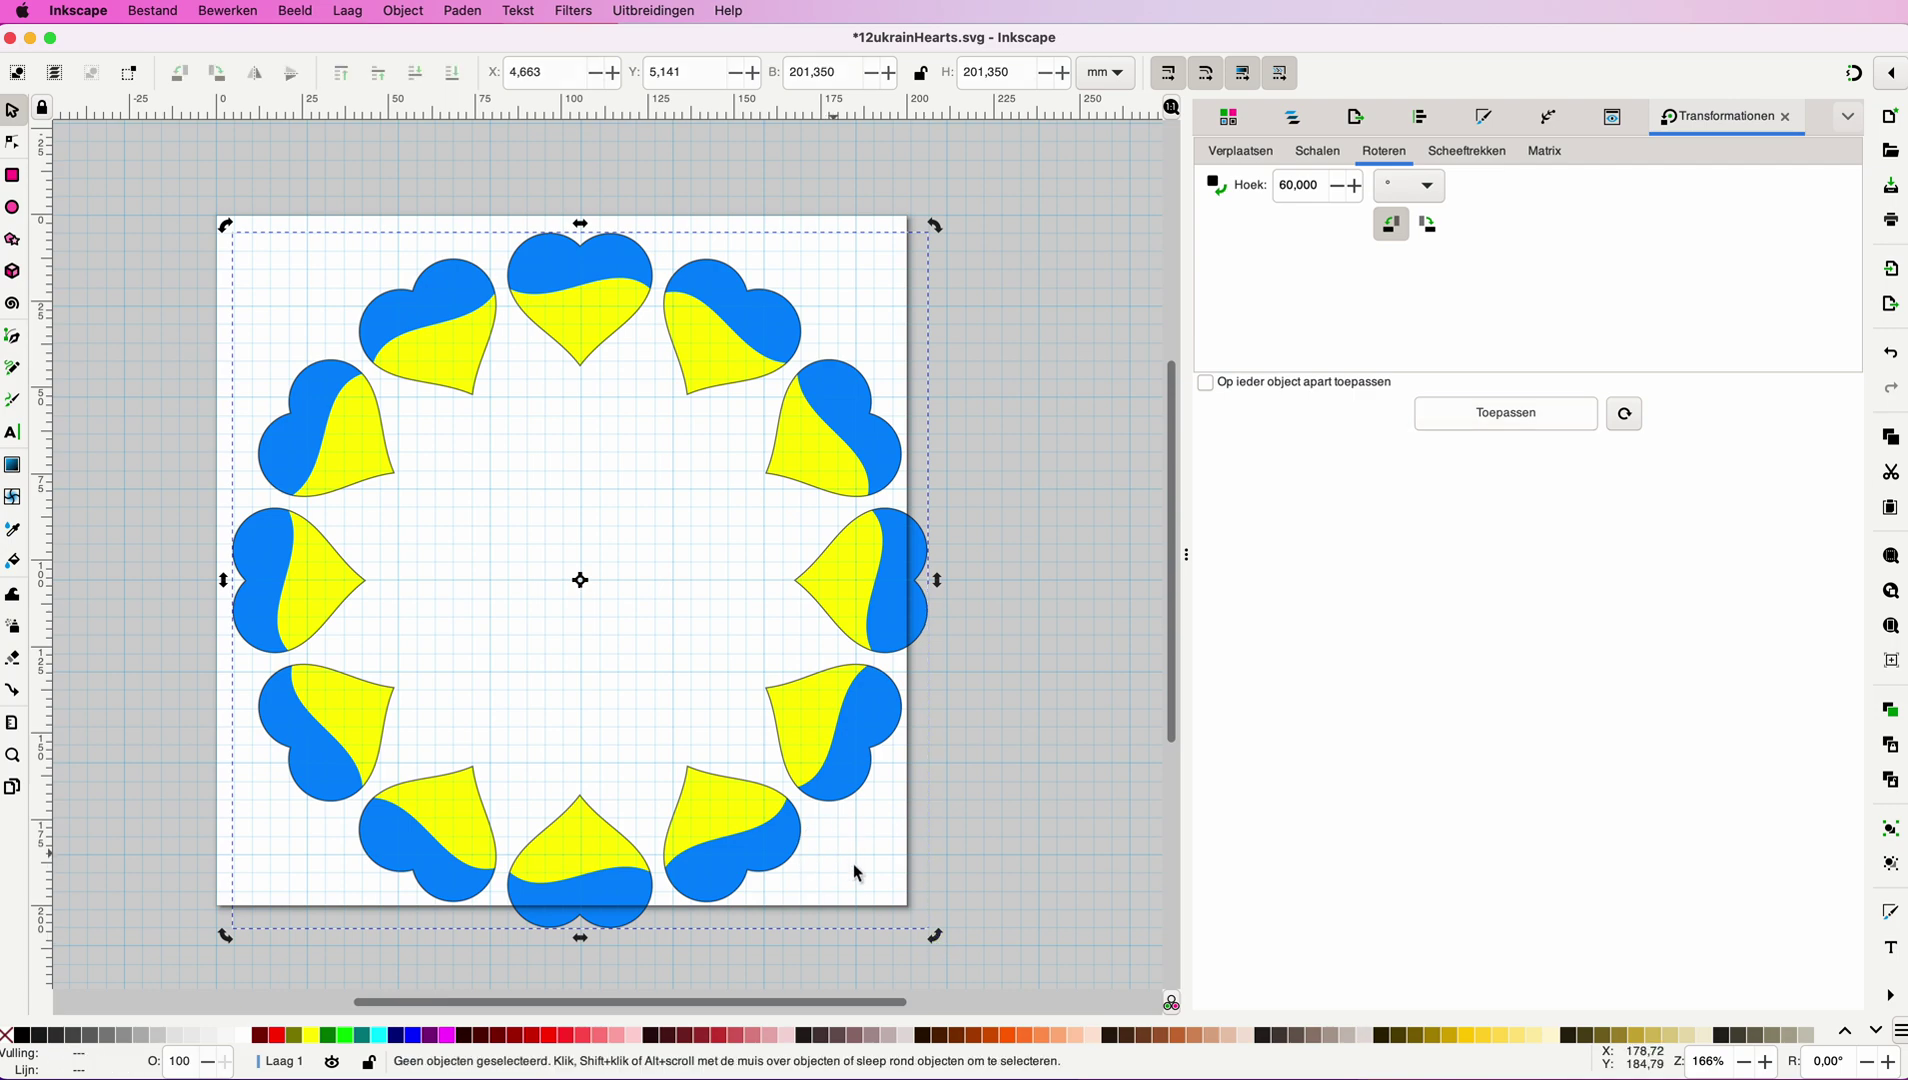
{"action": "left_click", "coordinate": [768, 808]}
{"action": "left_click_drag", "start_coordinate": [936, 941], "coordinate": [897, 905]}
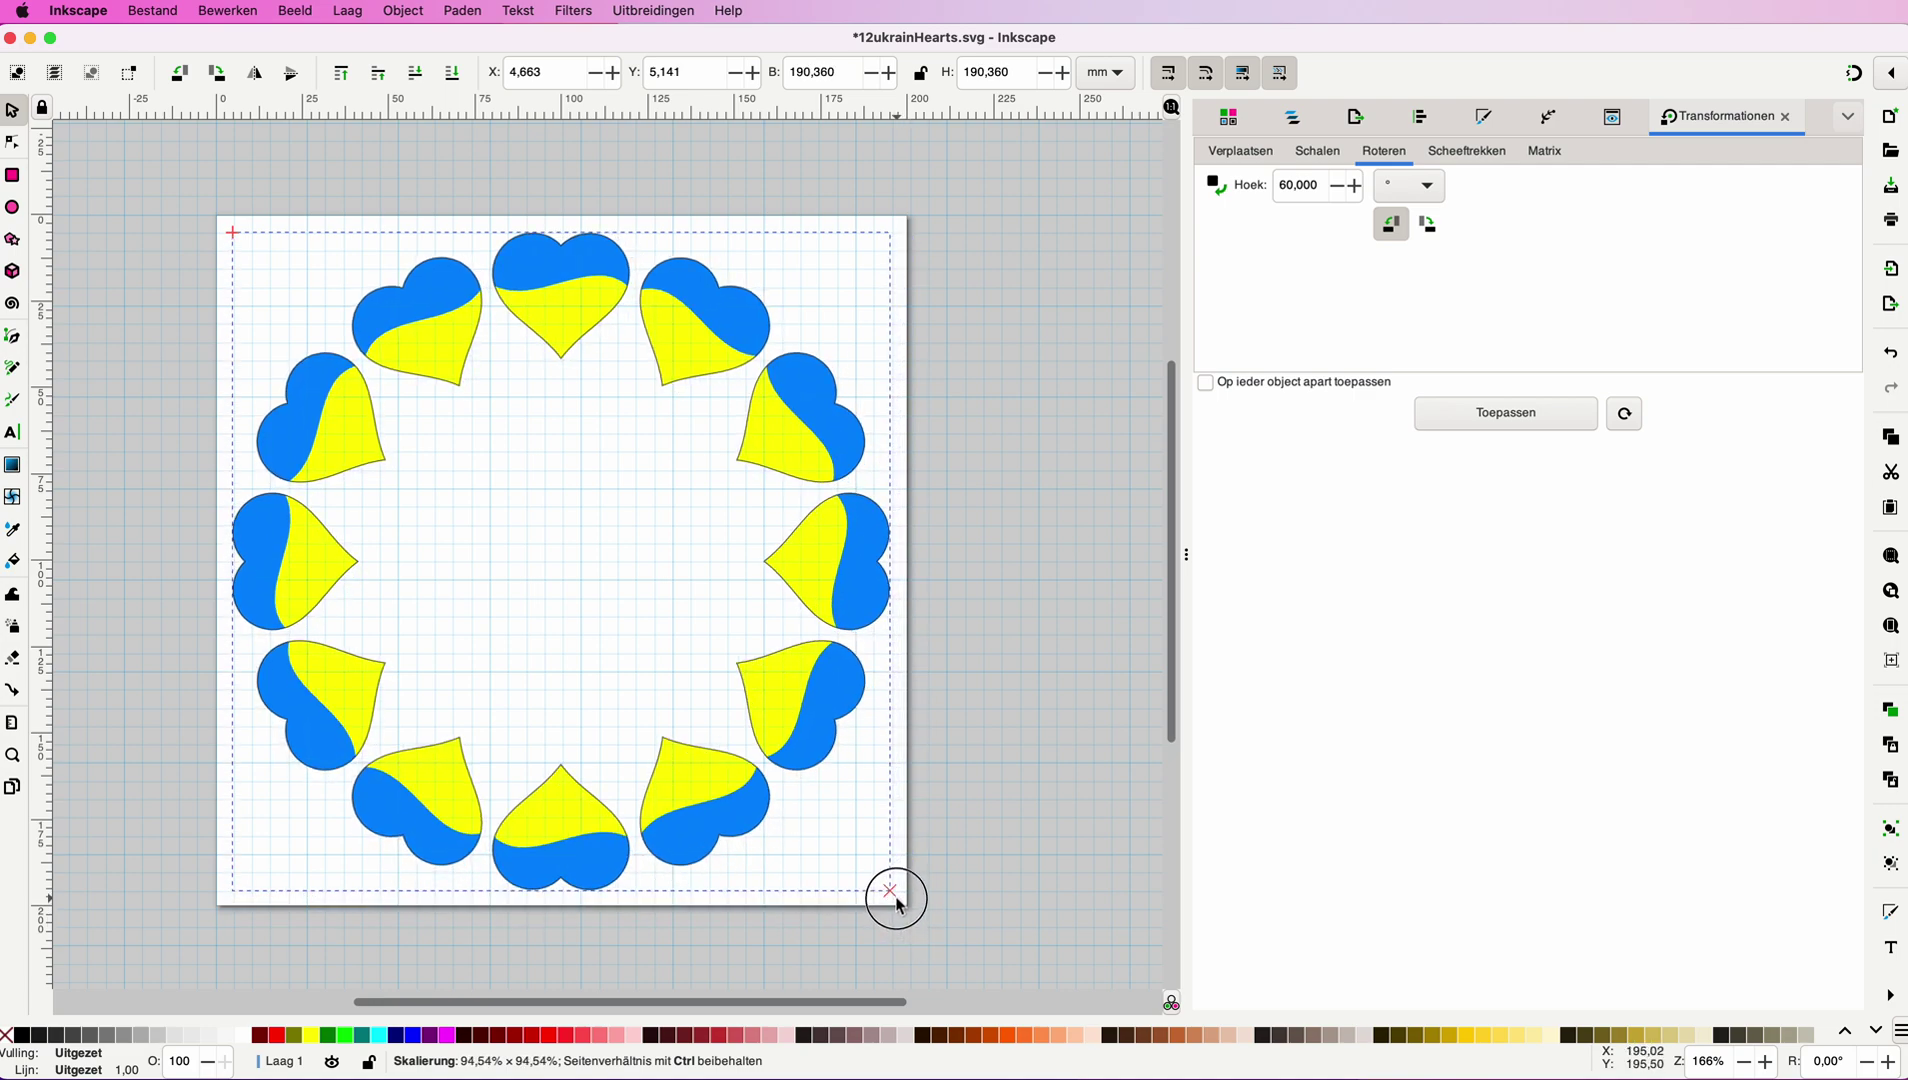
{"action": "left_click_drag", "start_coordinate": [897, 905], "coordinate": [897, 905]}
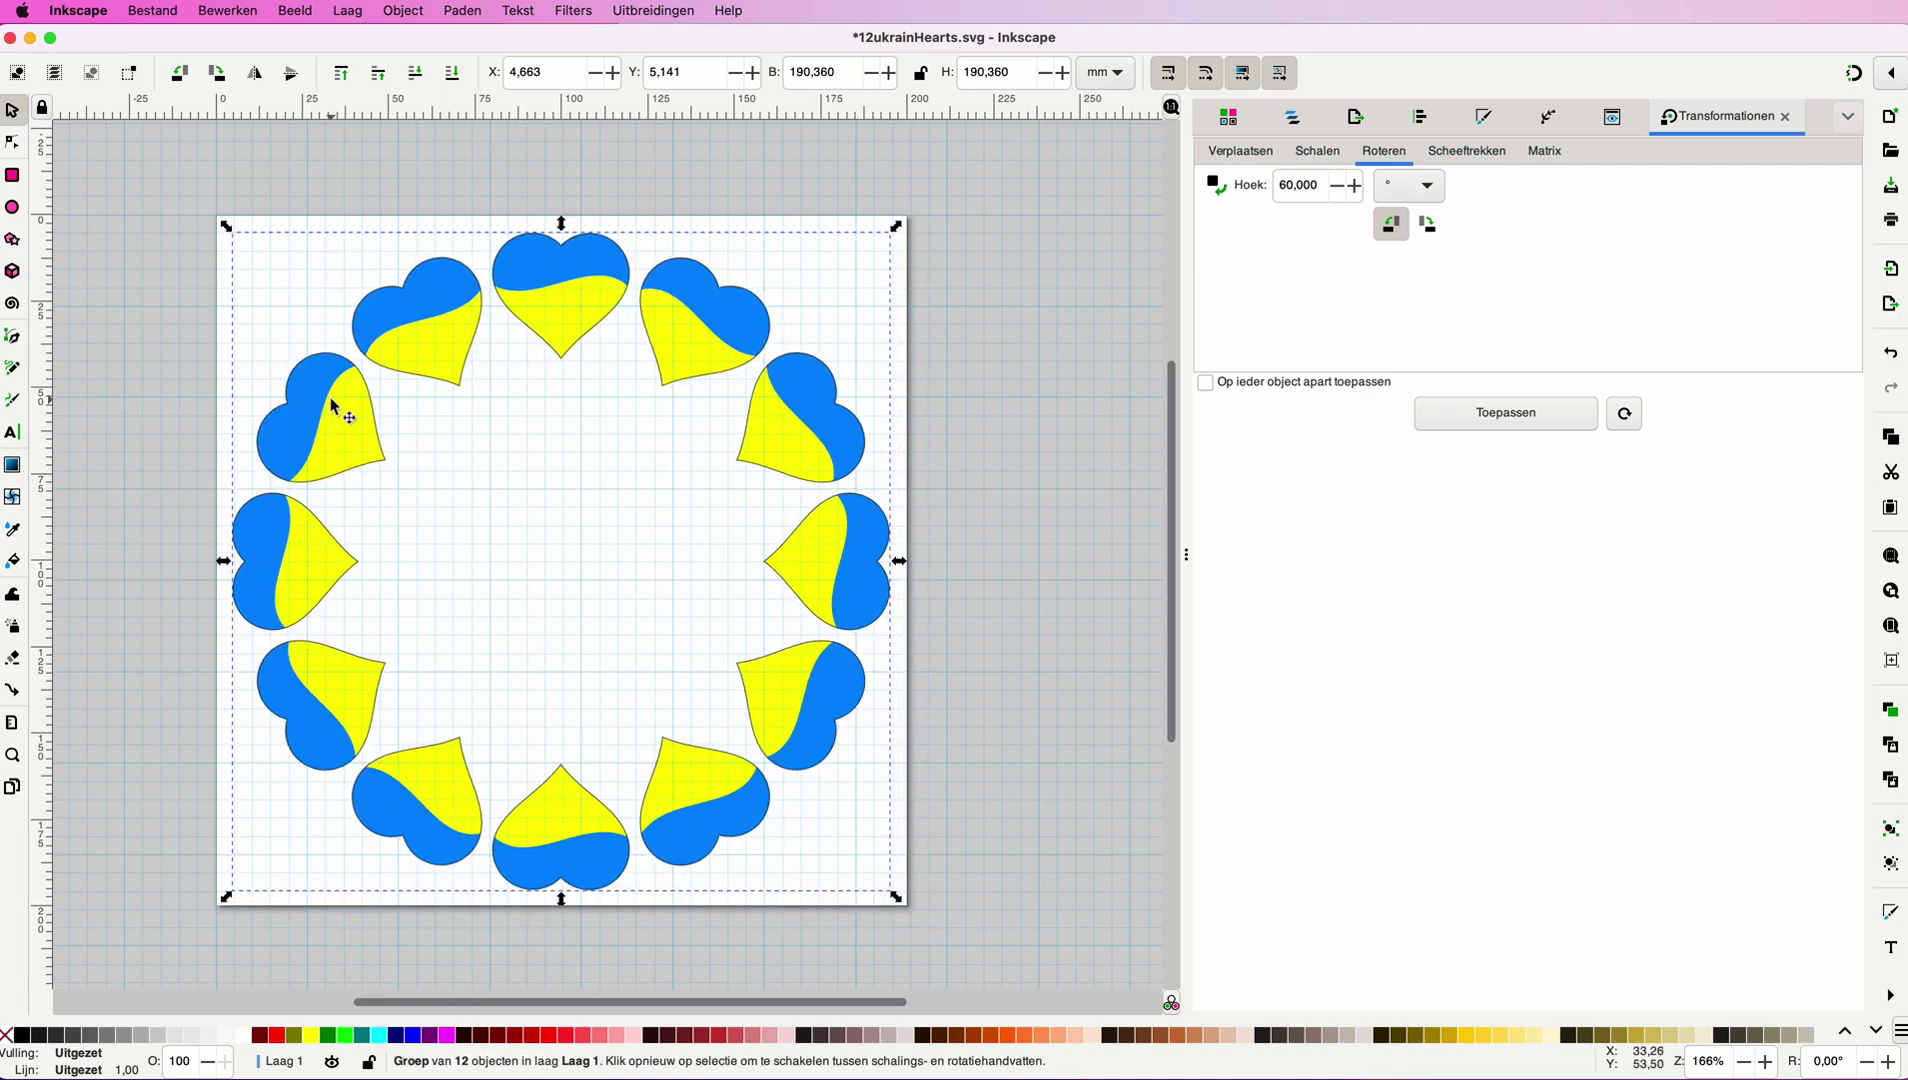
{"action": "left_click_drag", "start_coordinate": [335, 404], "coordinate": [339, 406]}
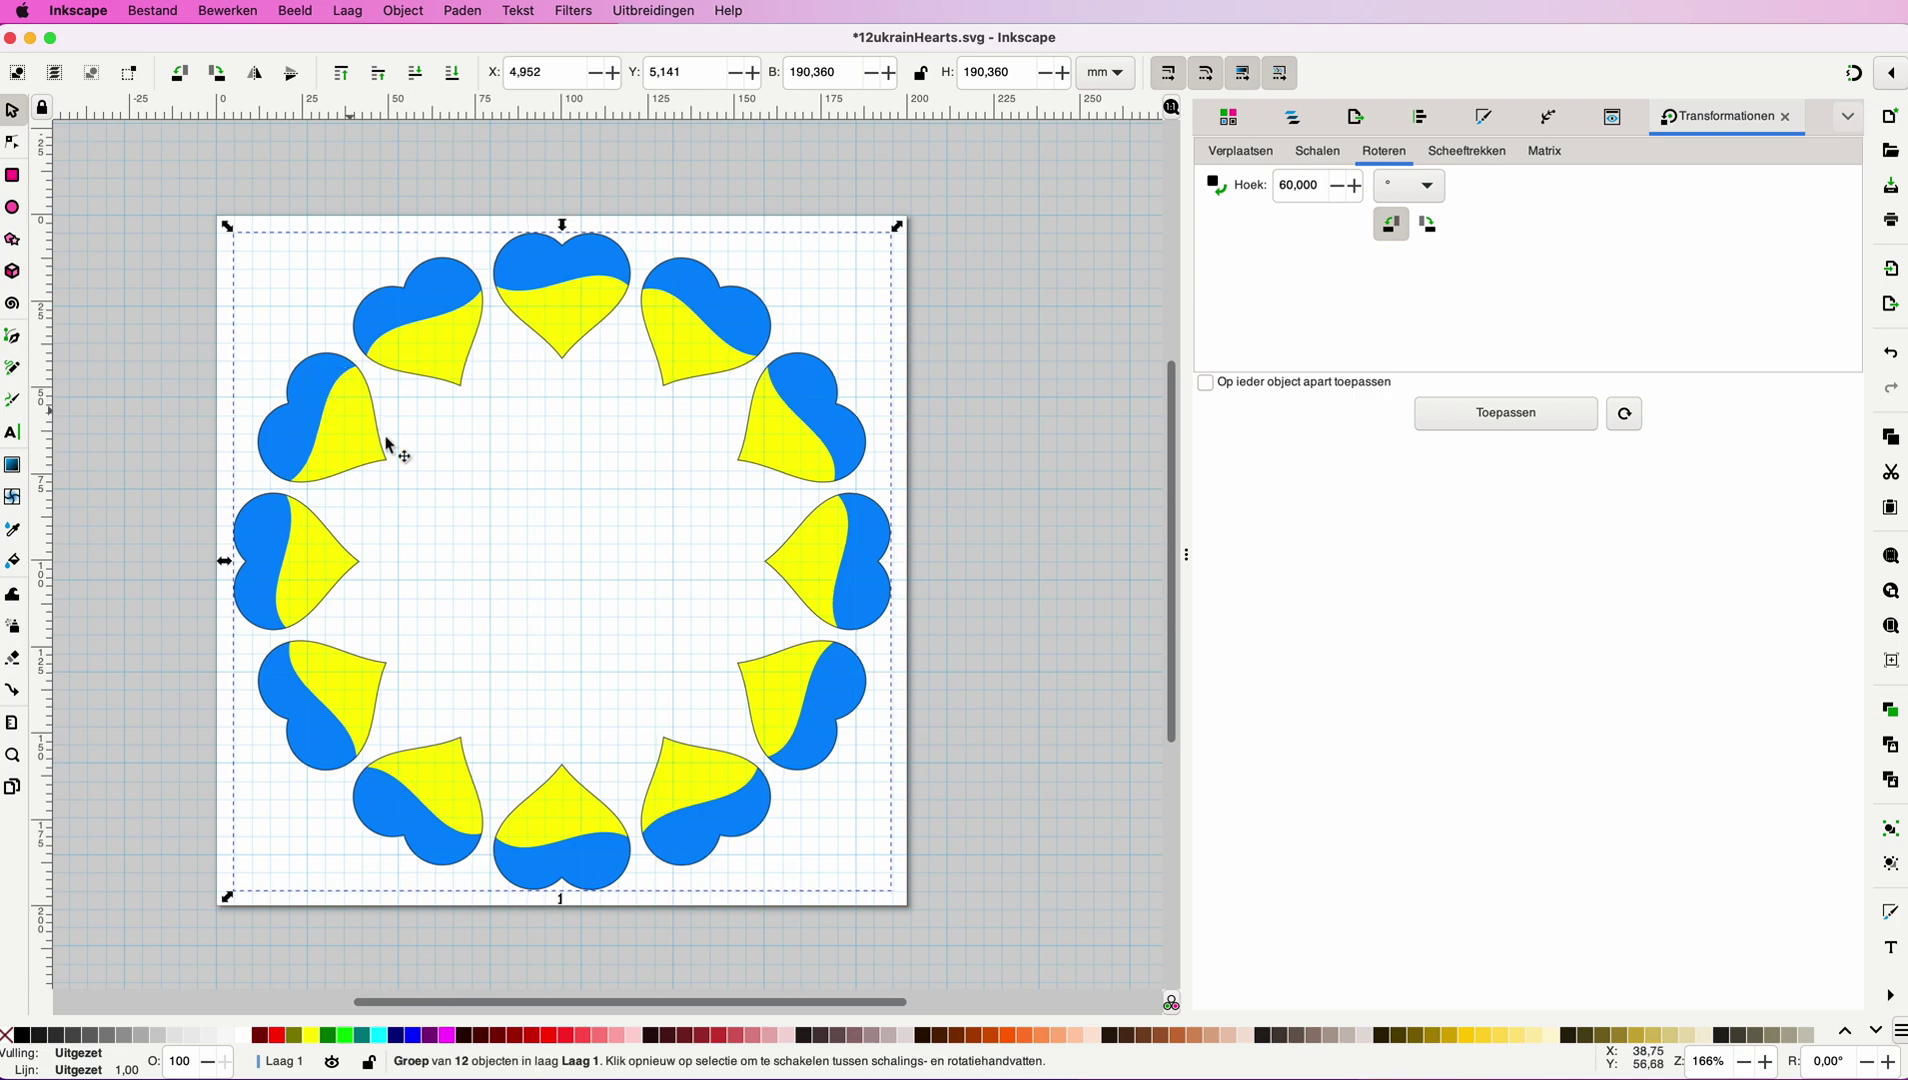
Scale the ring of hearts down further to about 175 × 176 mm, with snapping switched on.
{"action": "left_click", "coordinate": [899, 900]}
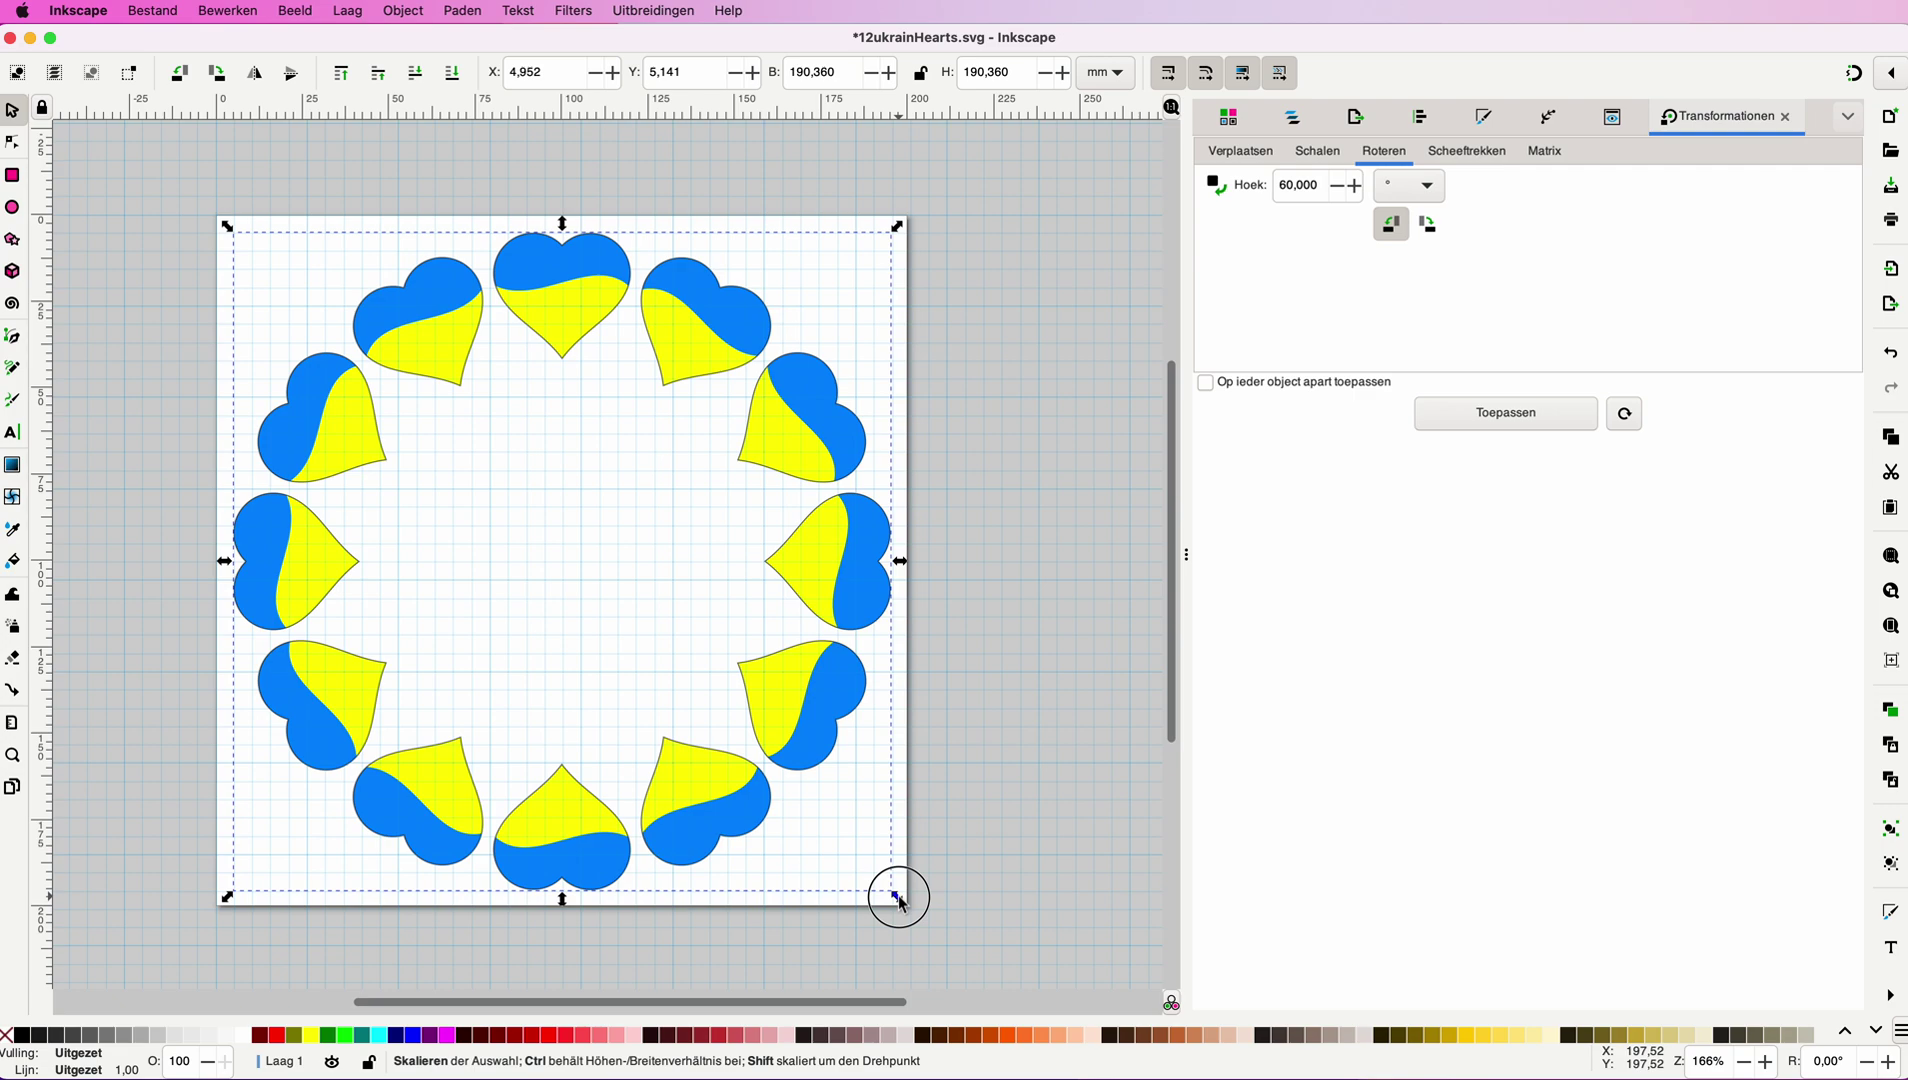
{"action": "left_click_drag", "start_coordinate": [899, 900], "coordinate": [864, 866]}
{"action": "left_click", "coordinate": [1853, 73]}
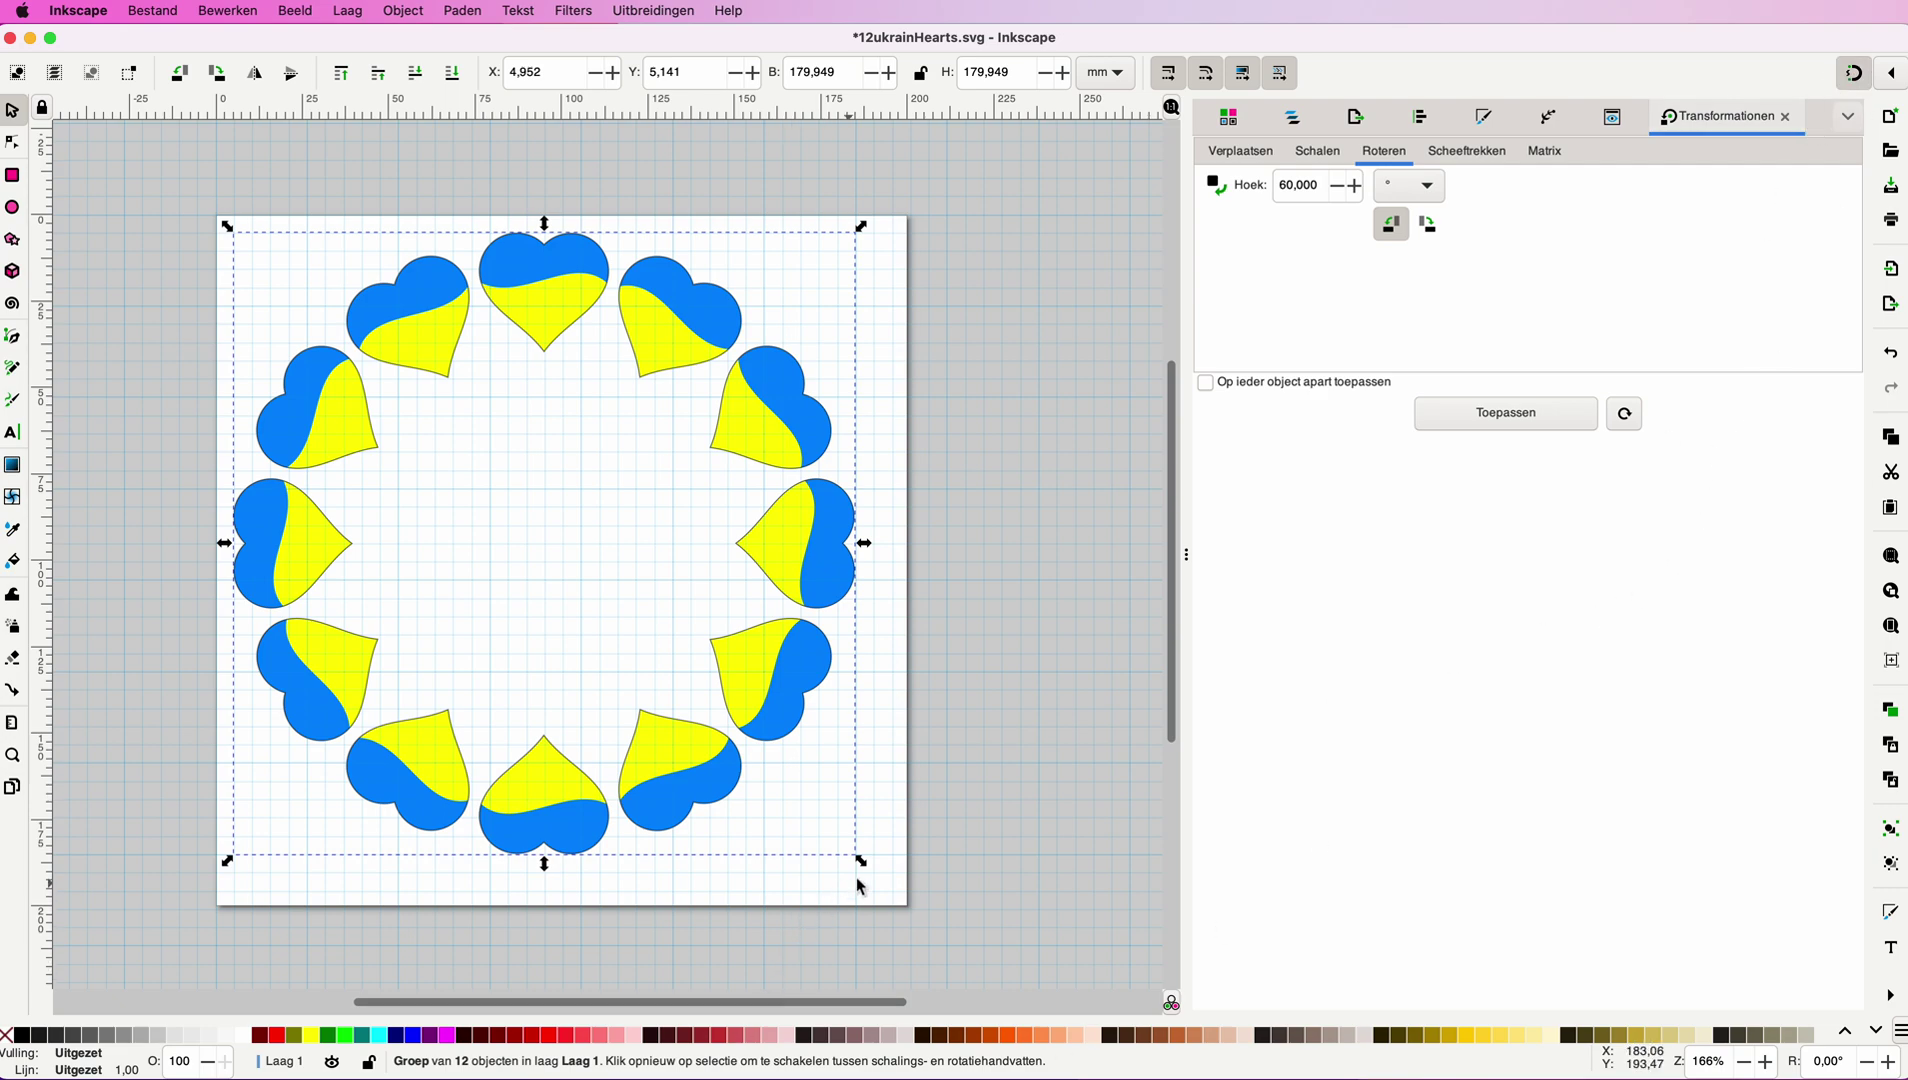
{"action": "left_click_drag", "start_coordinate": [862, 861], "coordinate": [866, 874]}
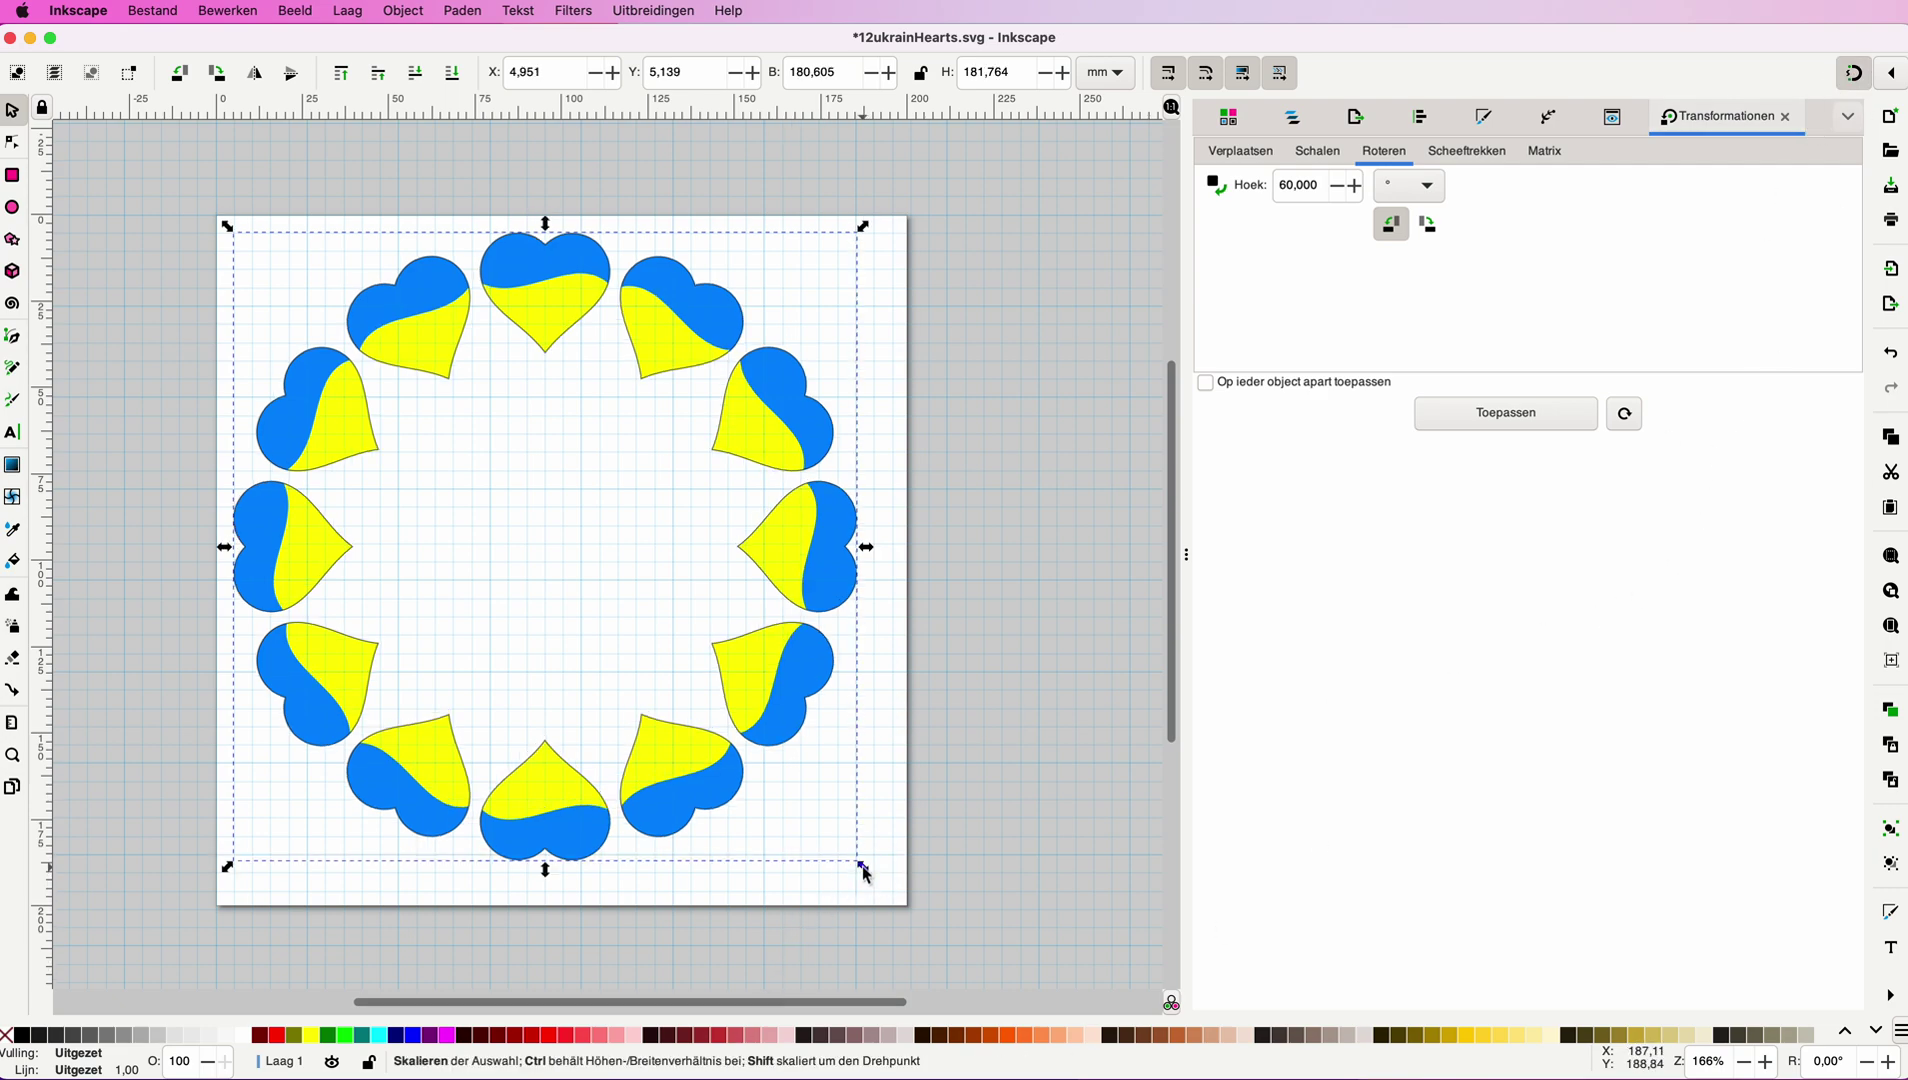
{"action": "left_click_drag", "start_coordinate": [225, 228], "coordinate": [245, 246]}
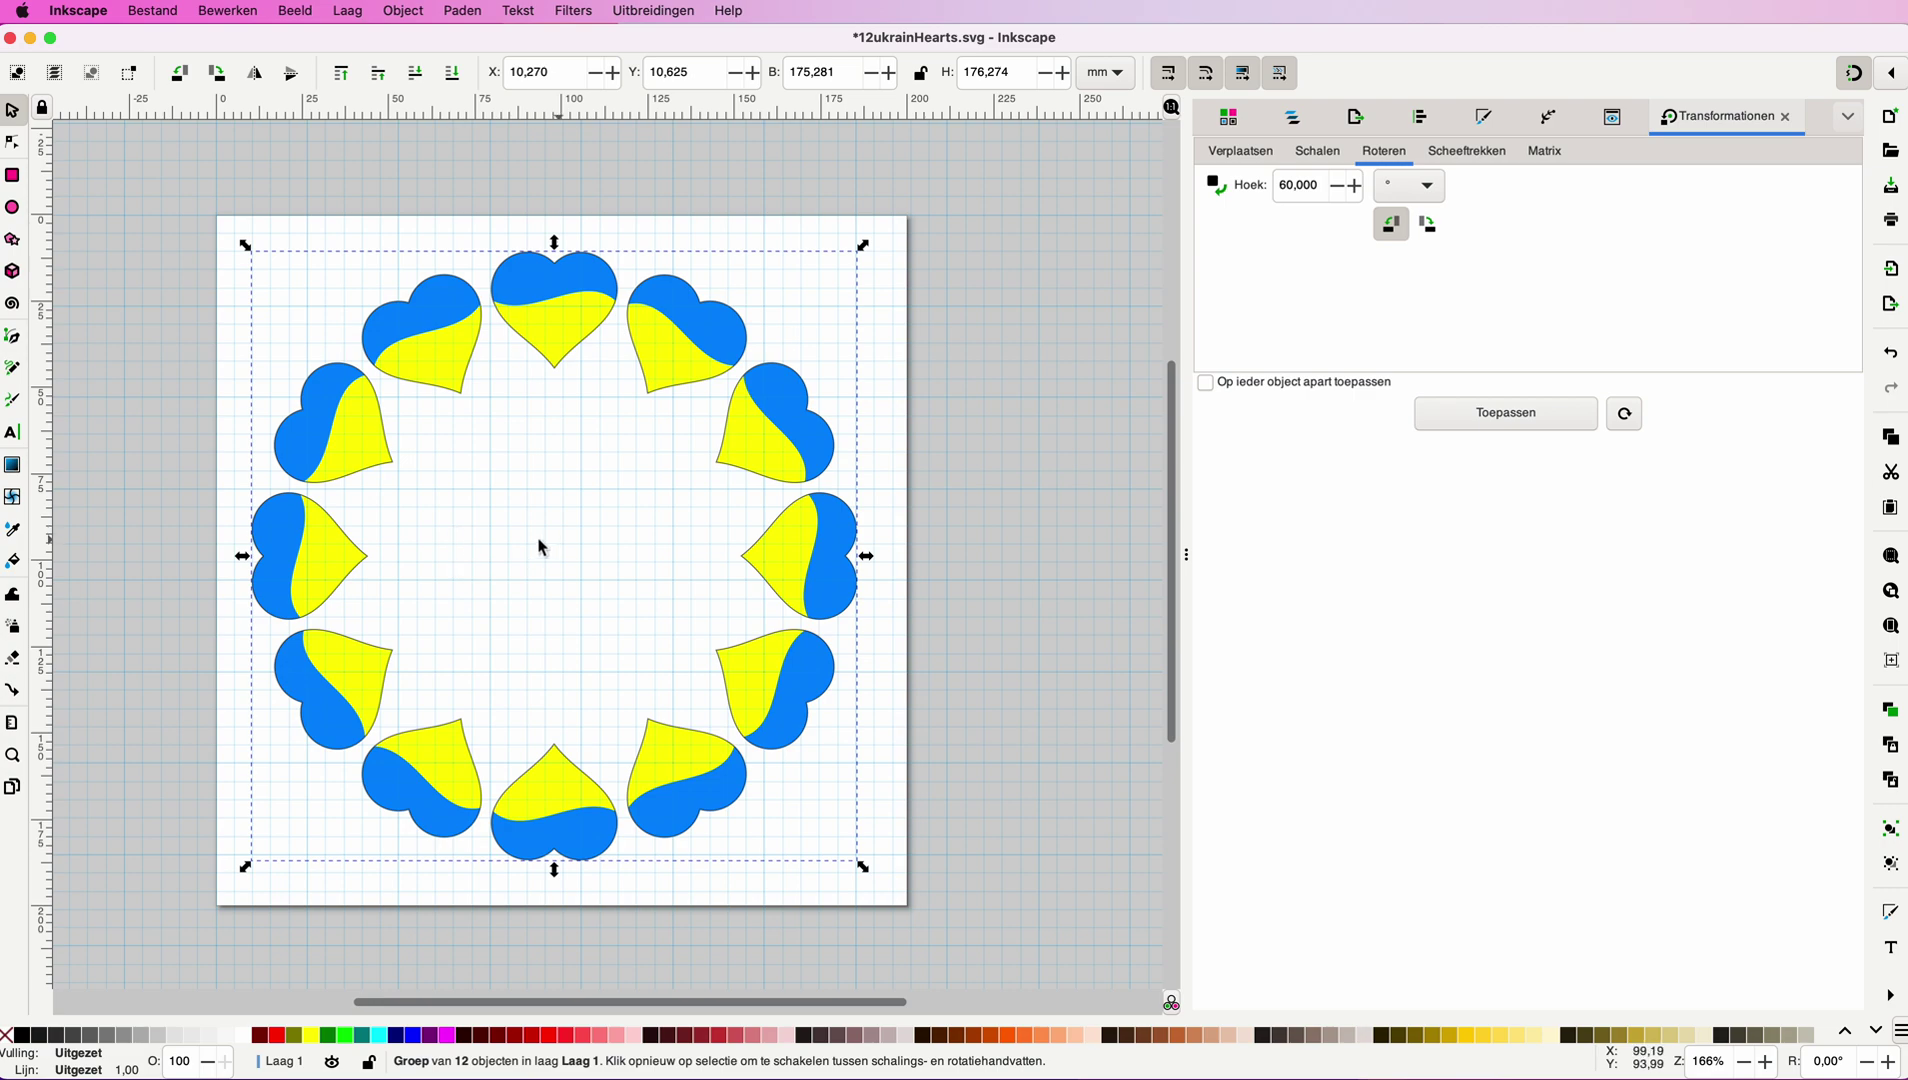
Move the heart group partly off the page's right side, to about X 69 mm and Y 24 mm, and rotate it slightly clockwise.
{"action": "left_click", "coordinate": [486, 507]}
{"action": "left_click_drag", "start_coordinate": [341, 441], "coordinate": [545, 482]}
{"action": "left_click", "coordinate": [471, 327]}
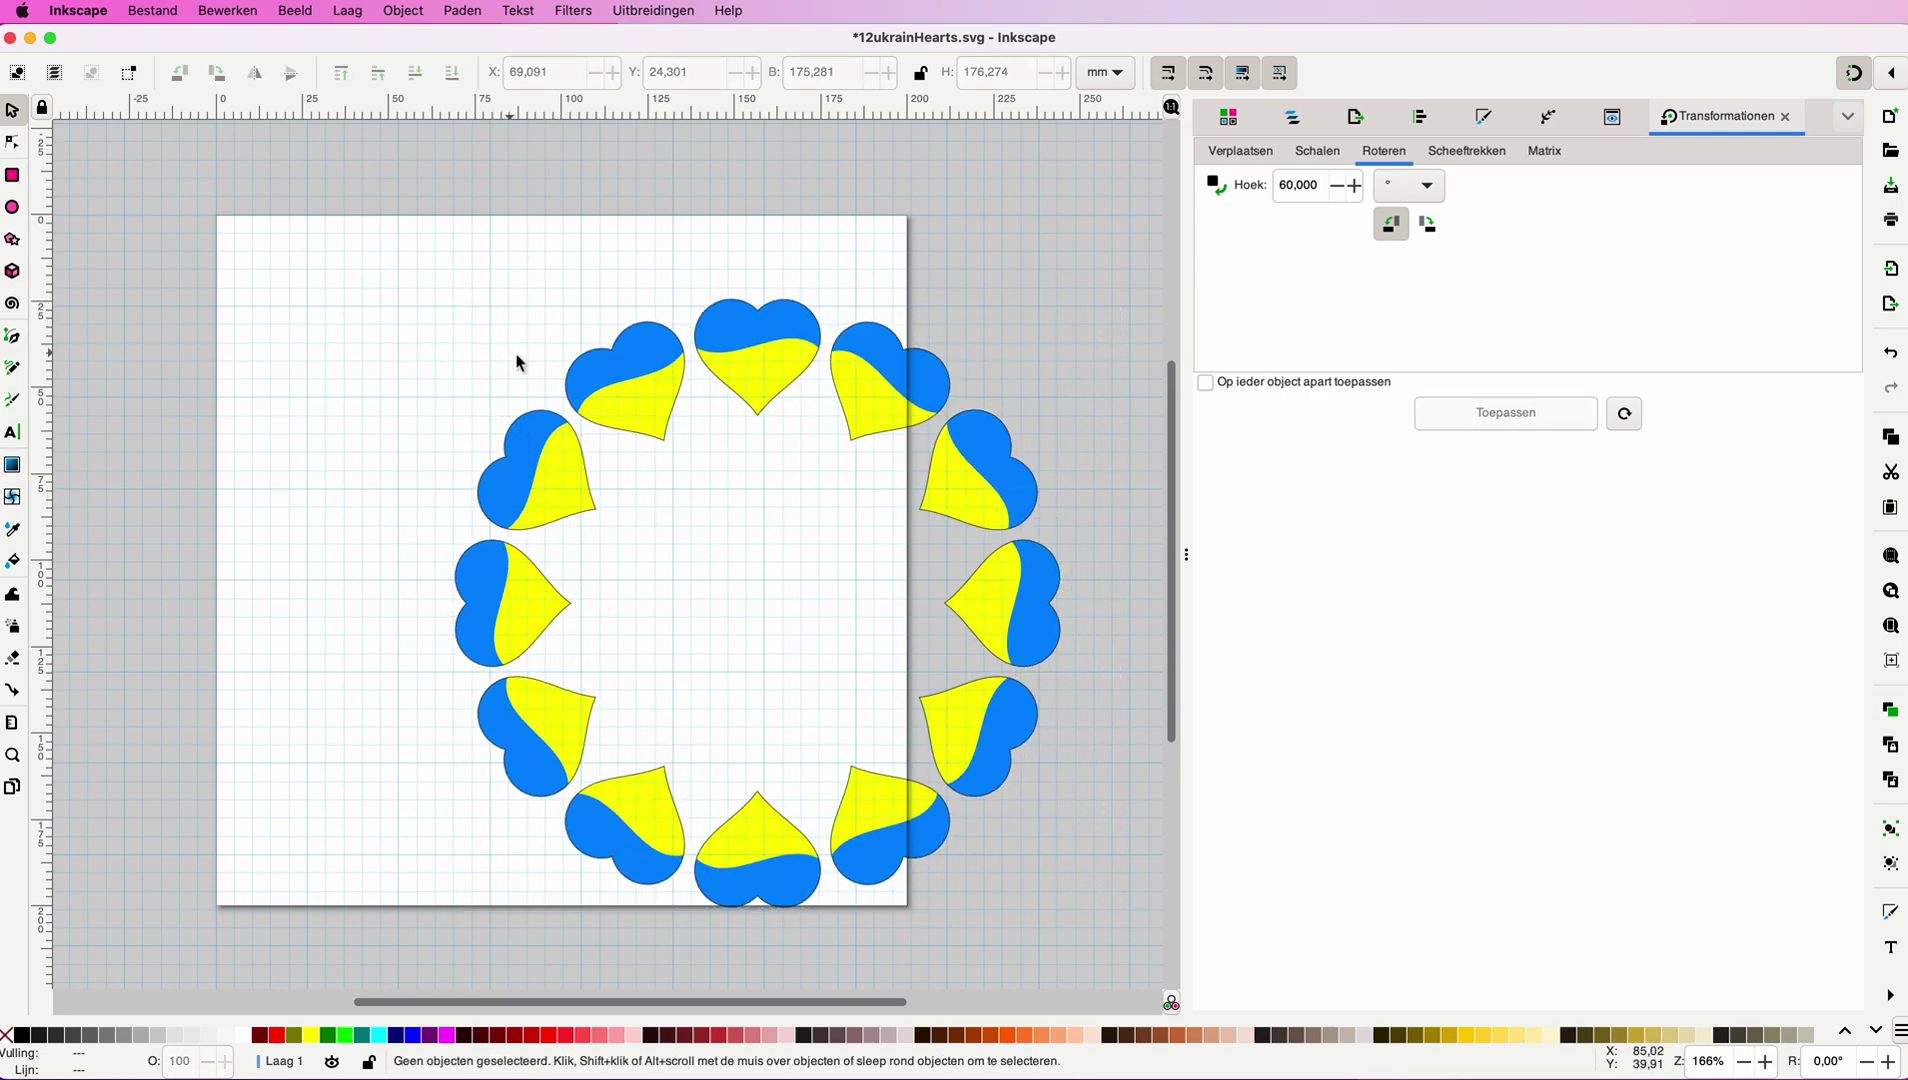
{"action": "left_click", "coordinate": [616, 386]}
{"action": "left_click", "coordinate": [624, 390]}
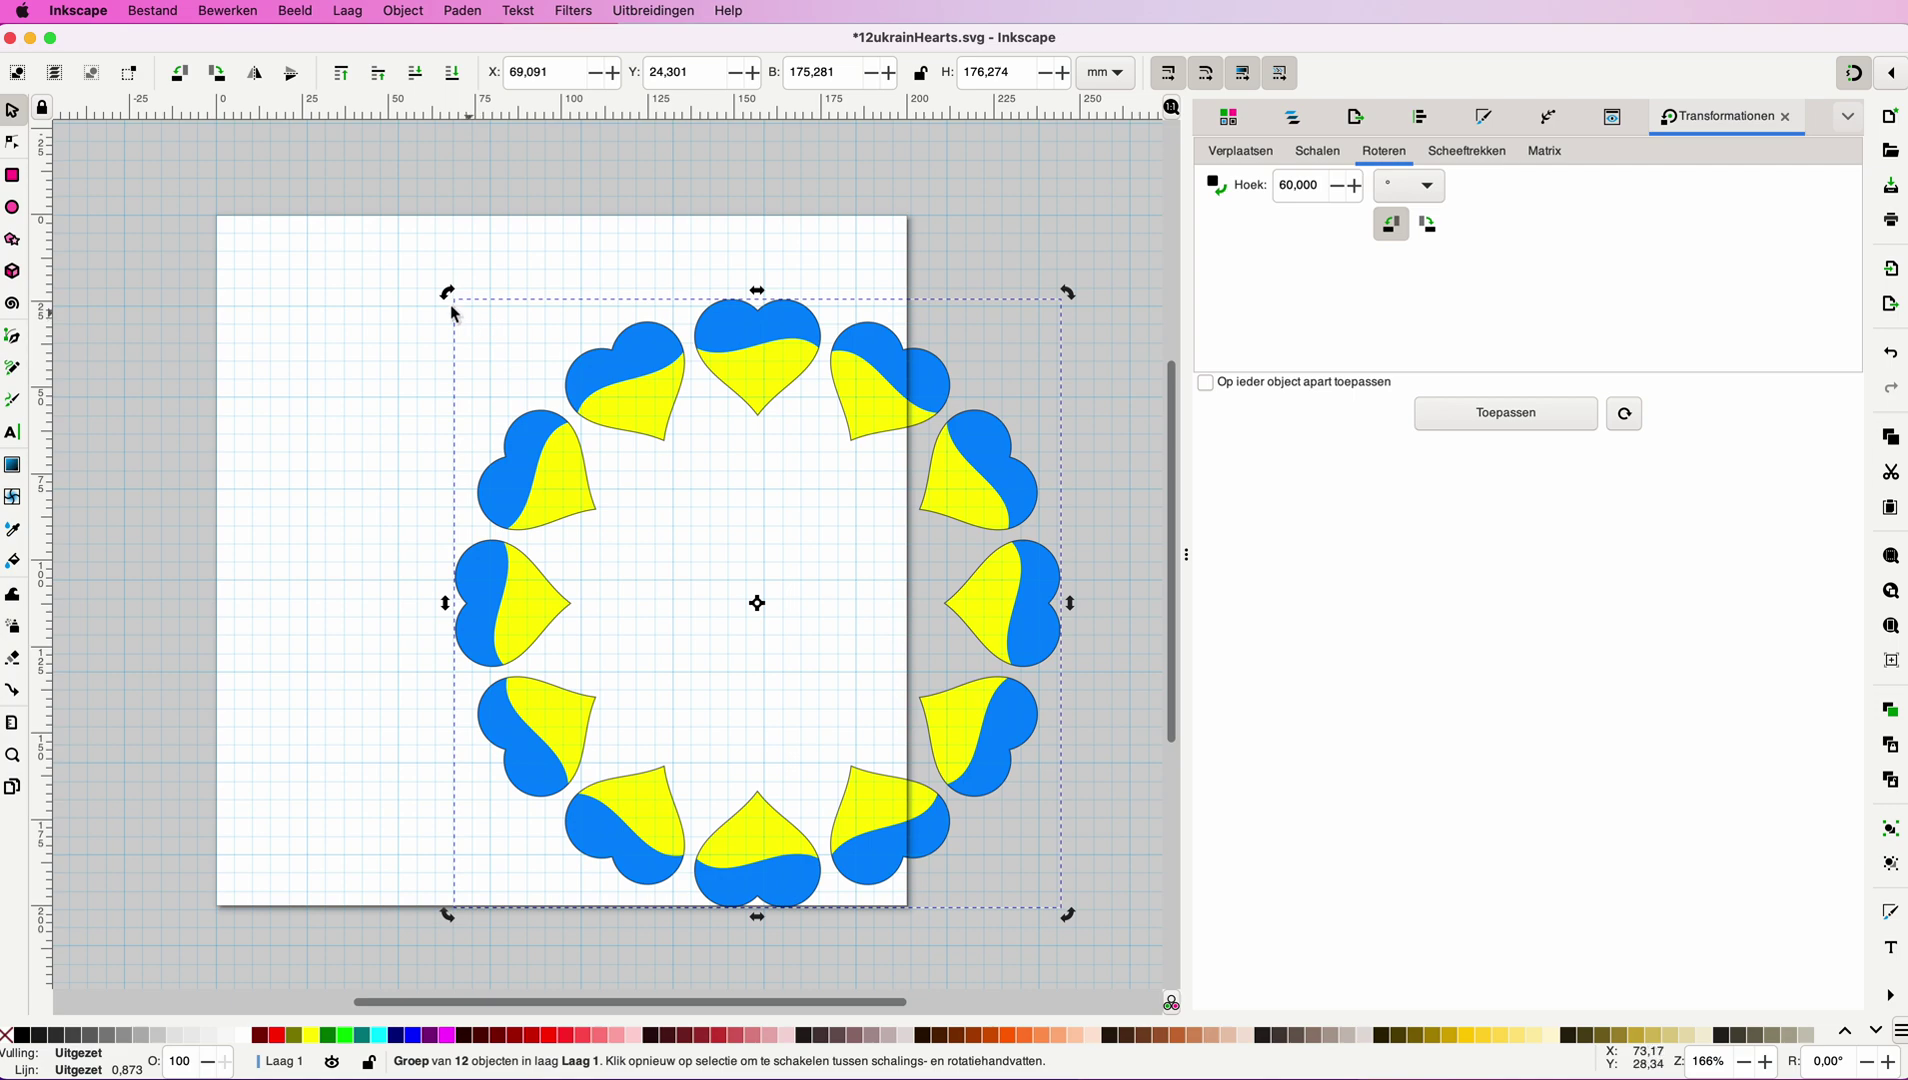
{"action": "left_click_drag", "start_coordinate": [448, 300], "coordinate": [473, 272]}
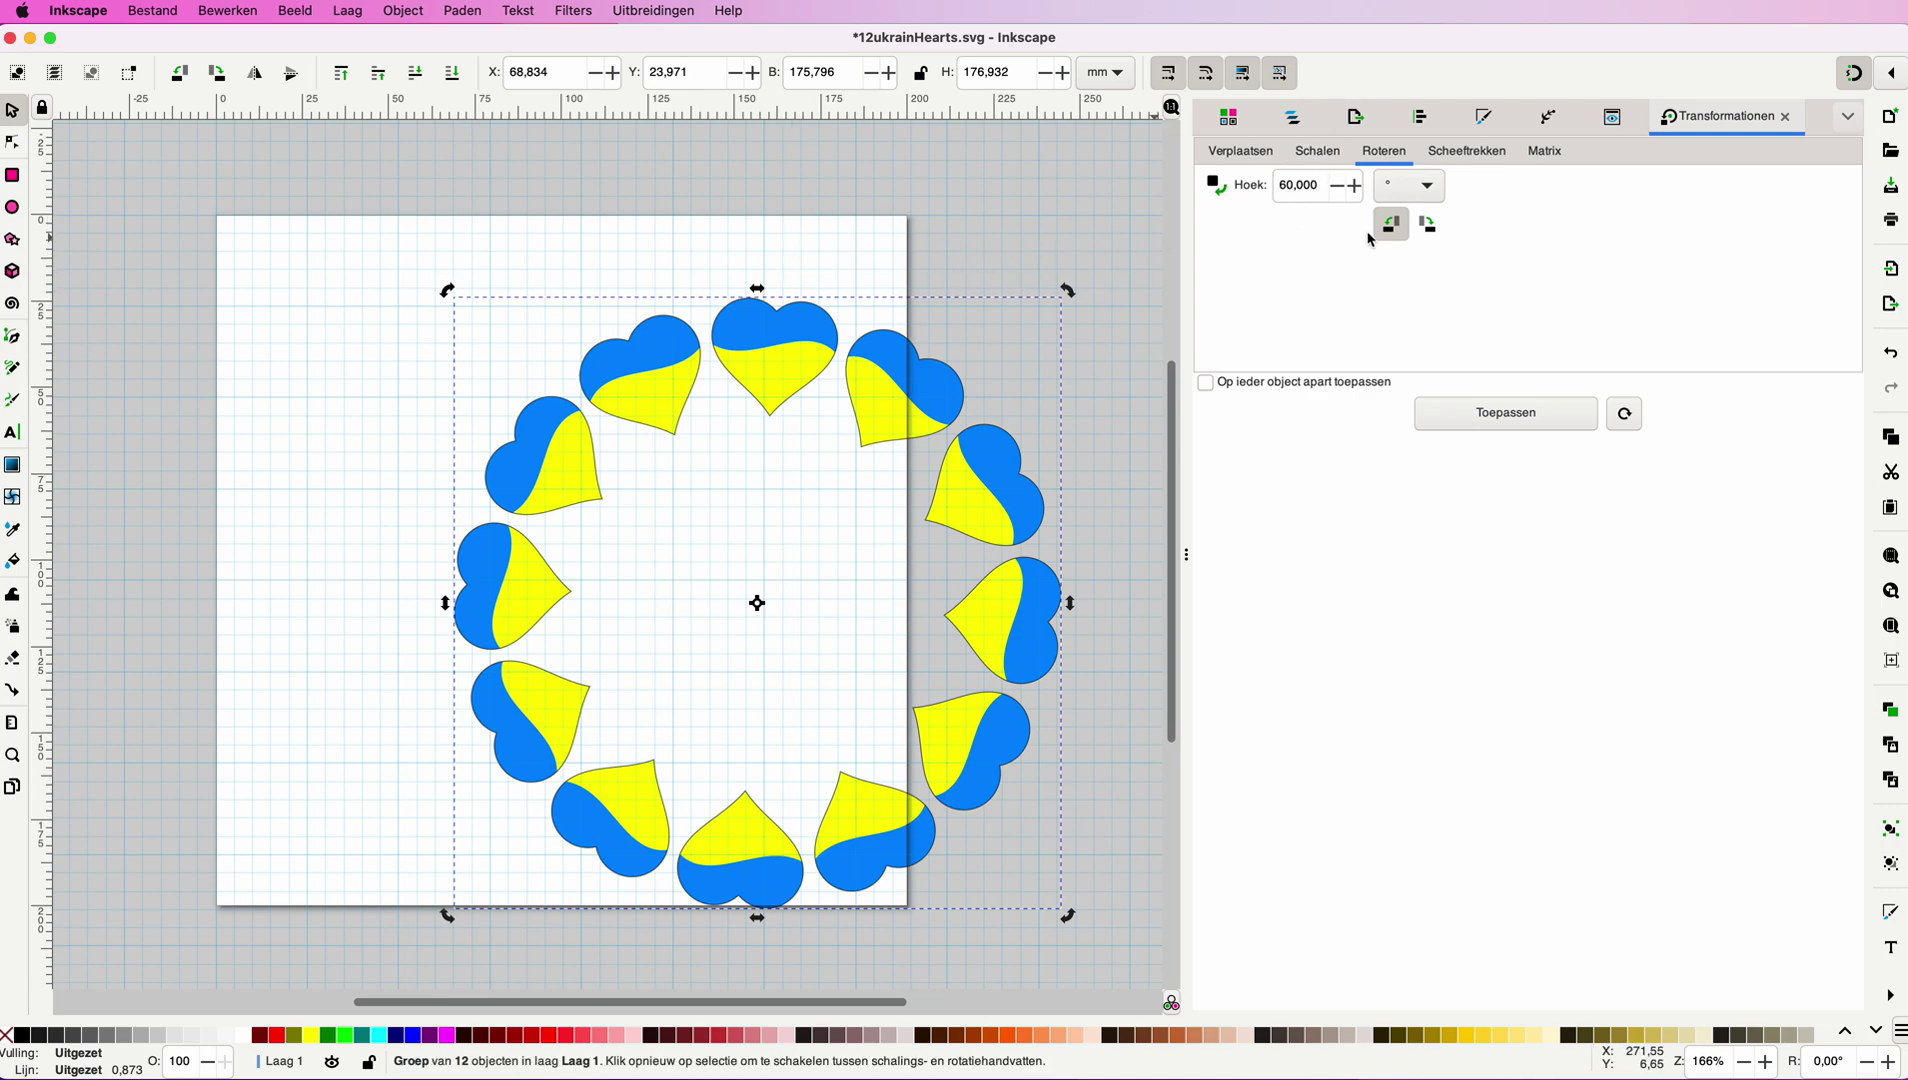
Centre the heart group horizontally and vertically relative to the page, and clear the selection.
{"action": "left_click", "coordinate": [1423, 122]}
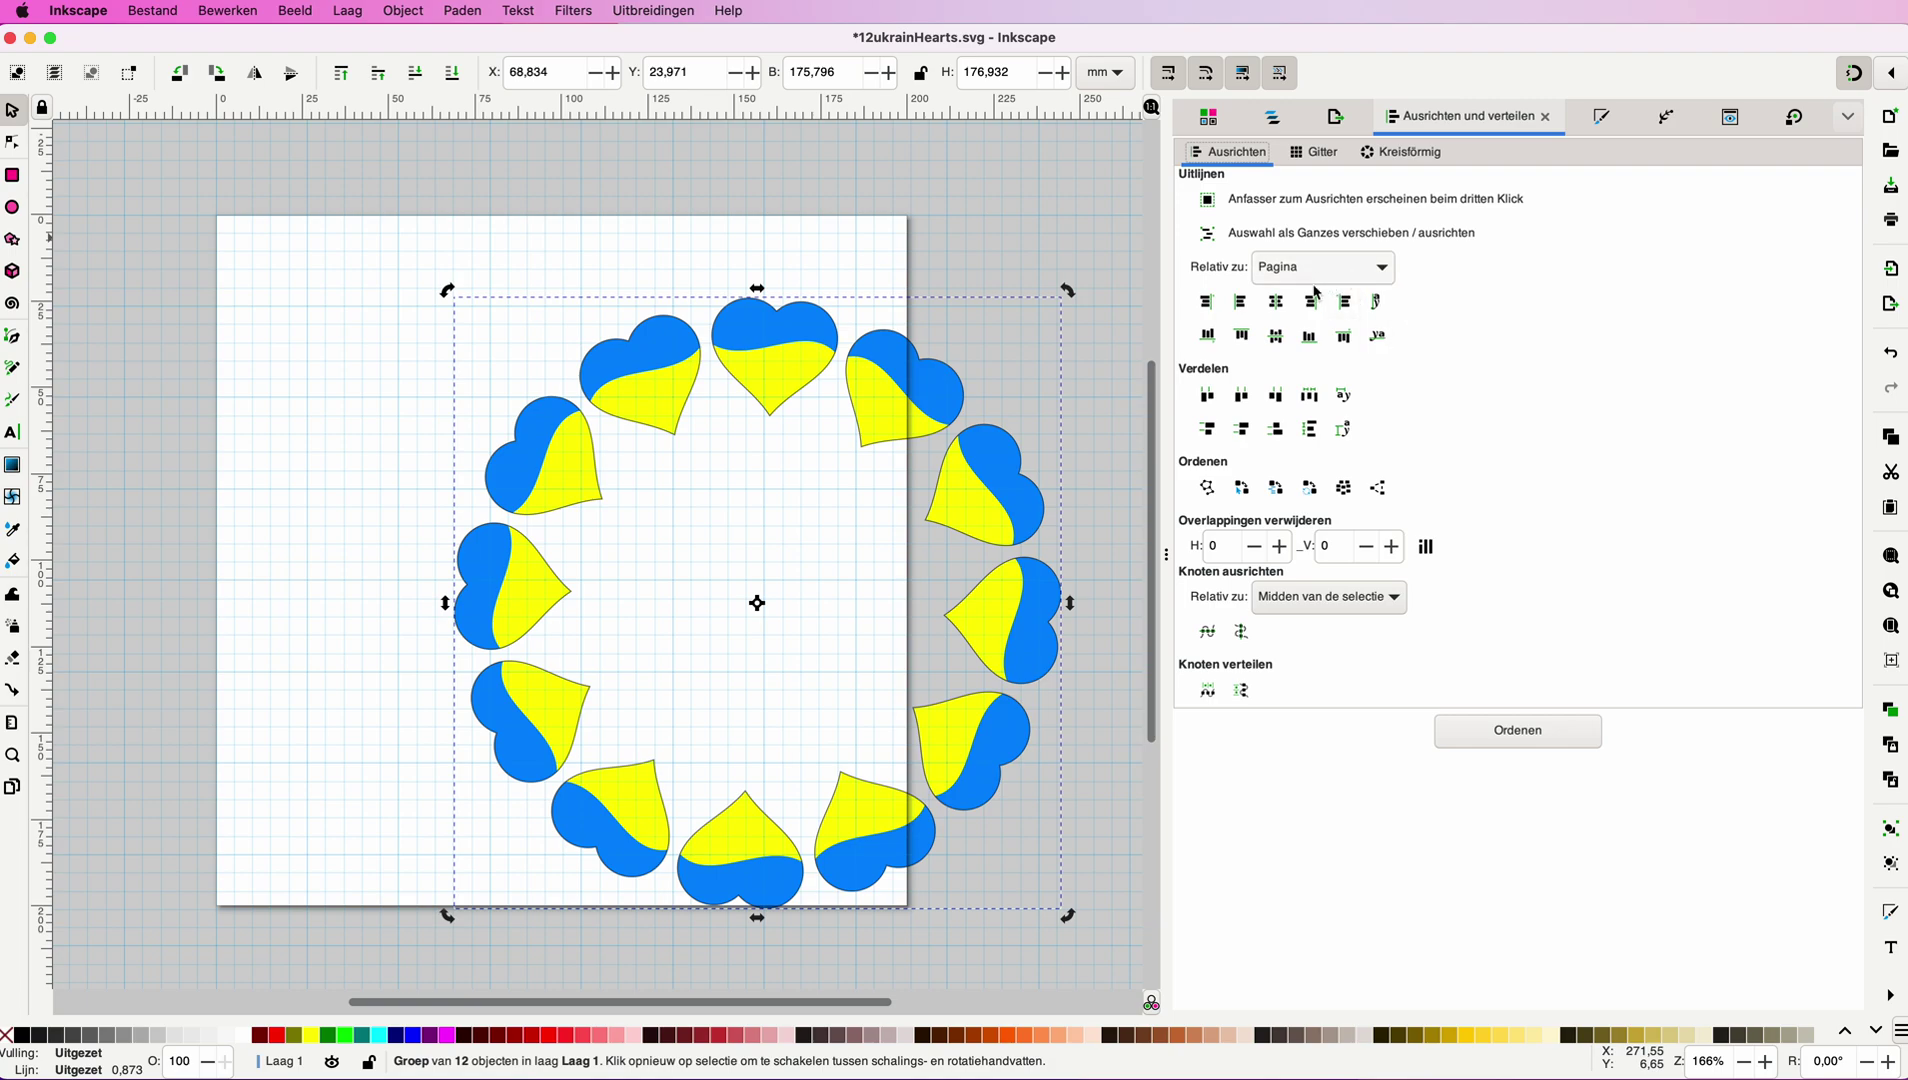
{"action": "left_click", "coordinate": [1280, 306]}
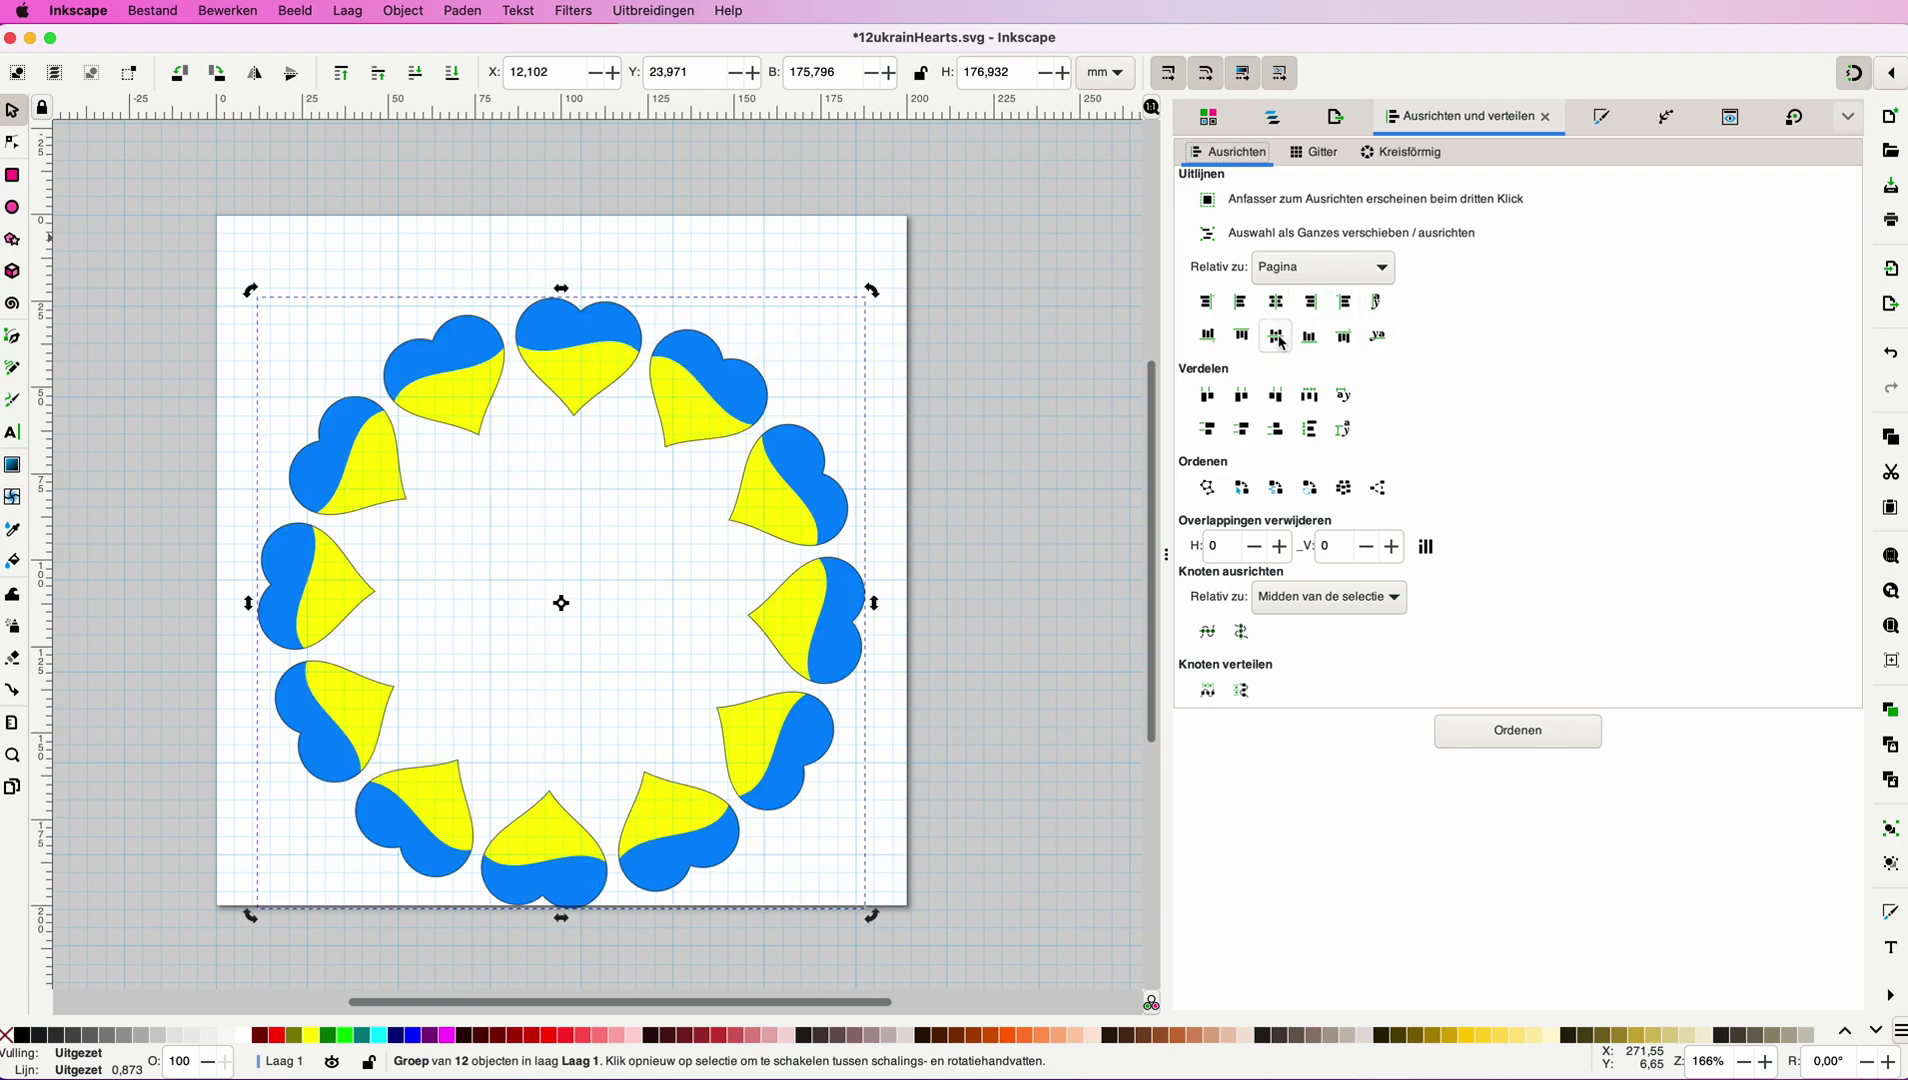
{"action": "left_click", "coordinate": [1276, 336]}
{"action": "left_click", "coordinate": [1010, 293]}
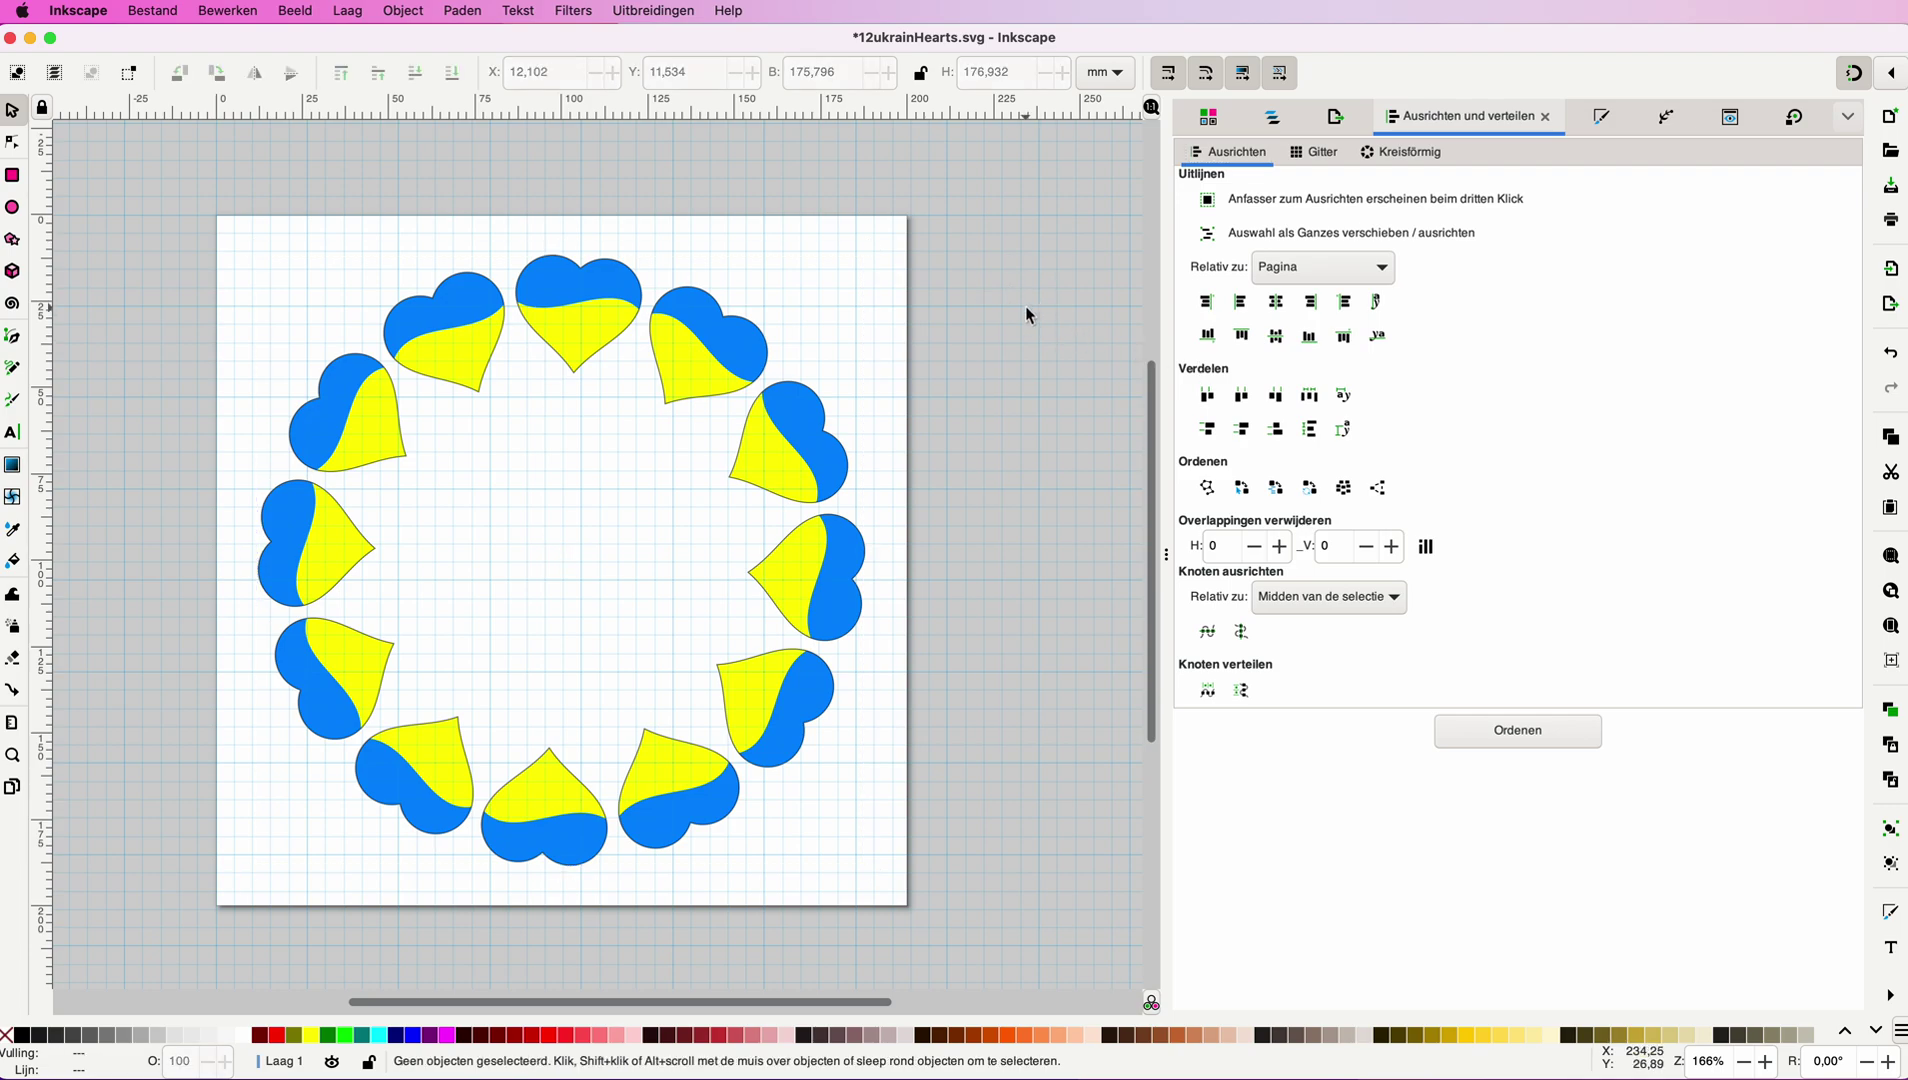
Rotate the centred heart group slightly counterclockwise and clear the selection.
{"action": "left_click", "coordinate": [748, 350]}
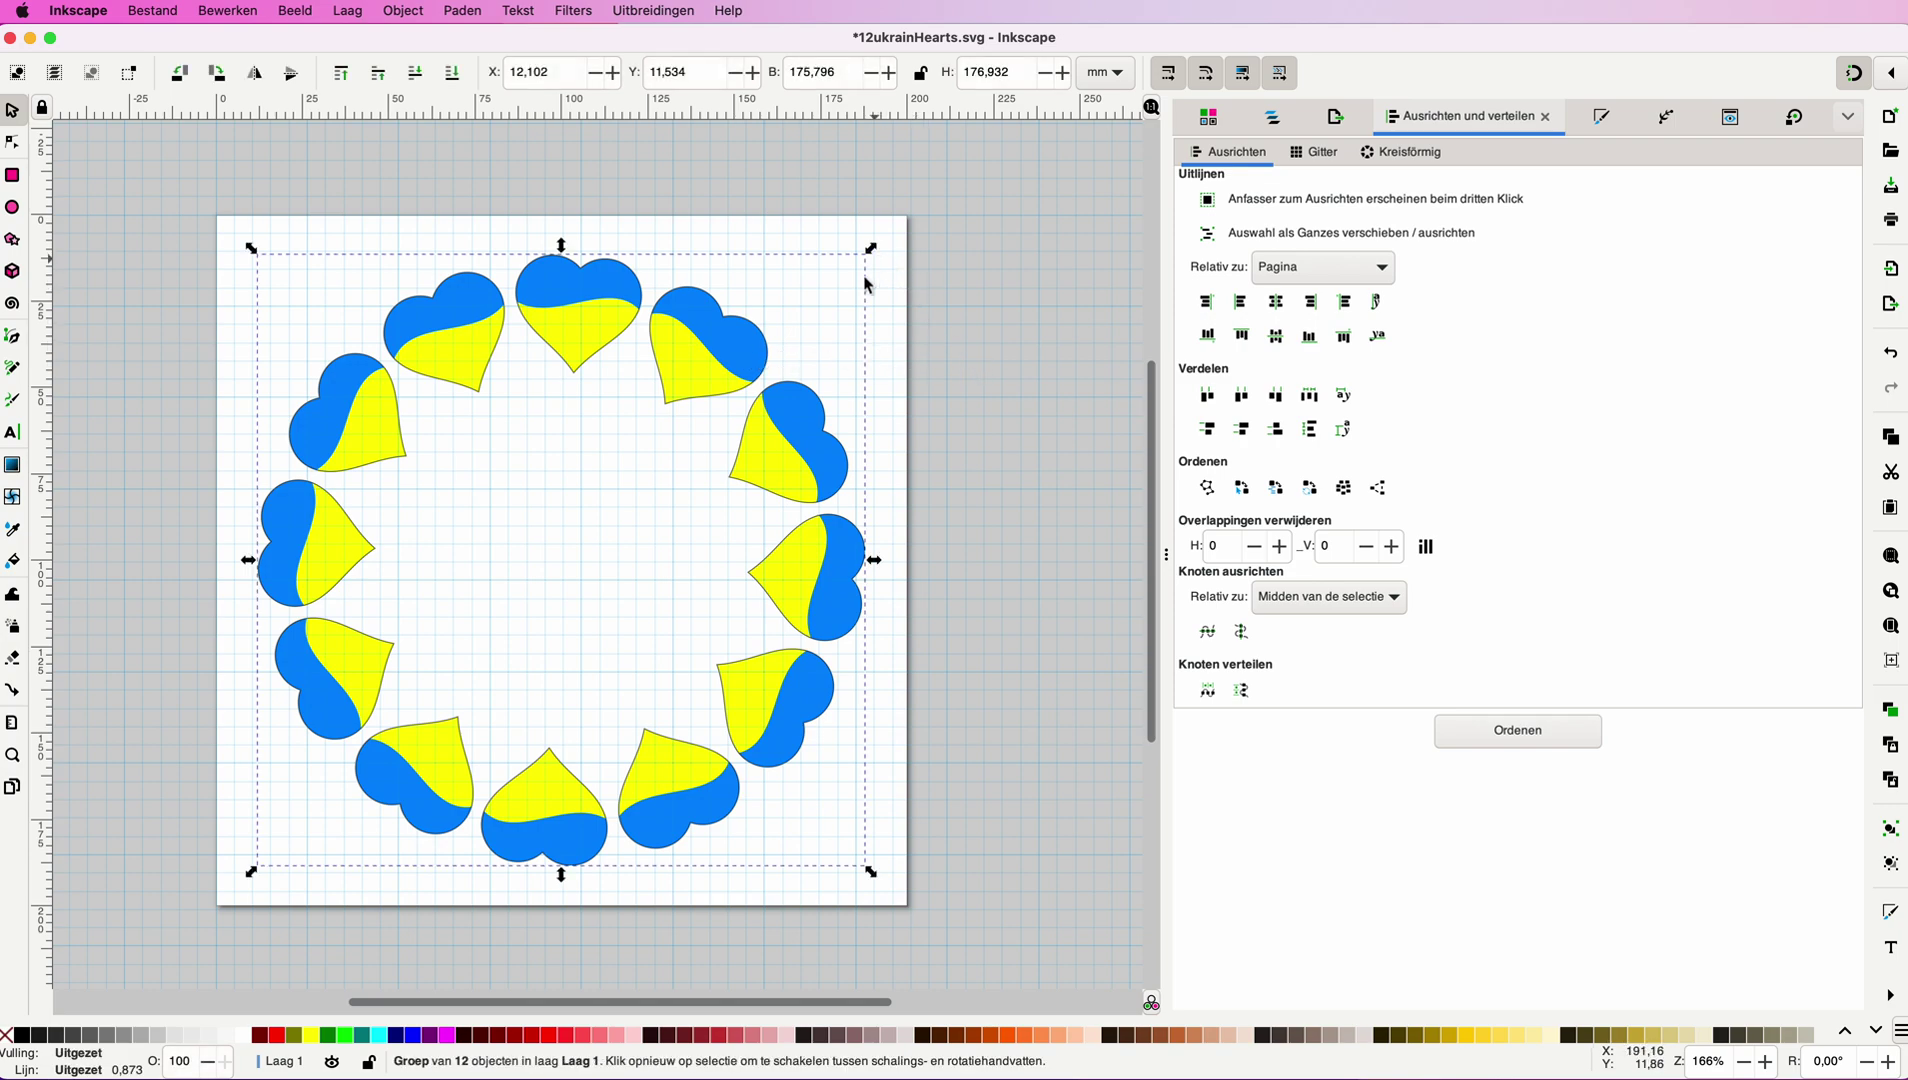
{"action": "left_click", "coordinate": [788, 322]}
{"action": "left_click", "coordinate": [748, 342]}
{"action": "left_click_drag", "start_coordinate": [871, 252], "coordinate": [860, 241]}
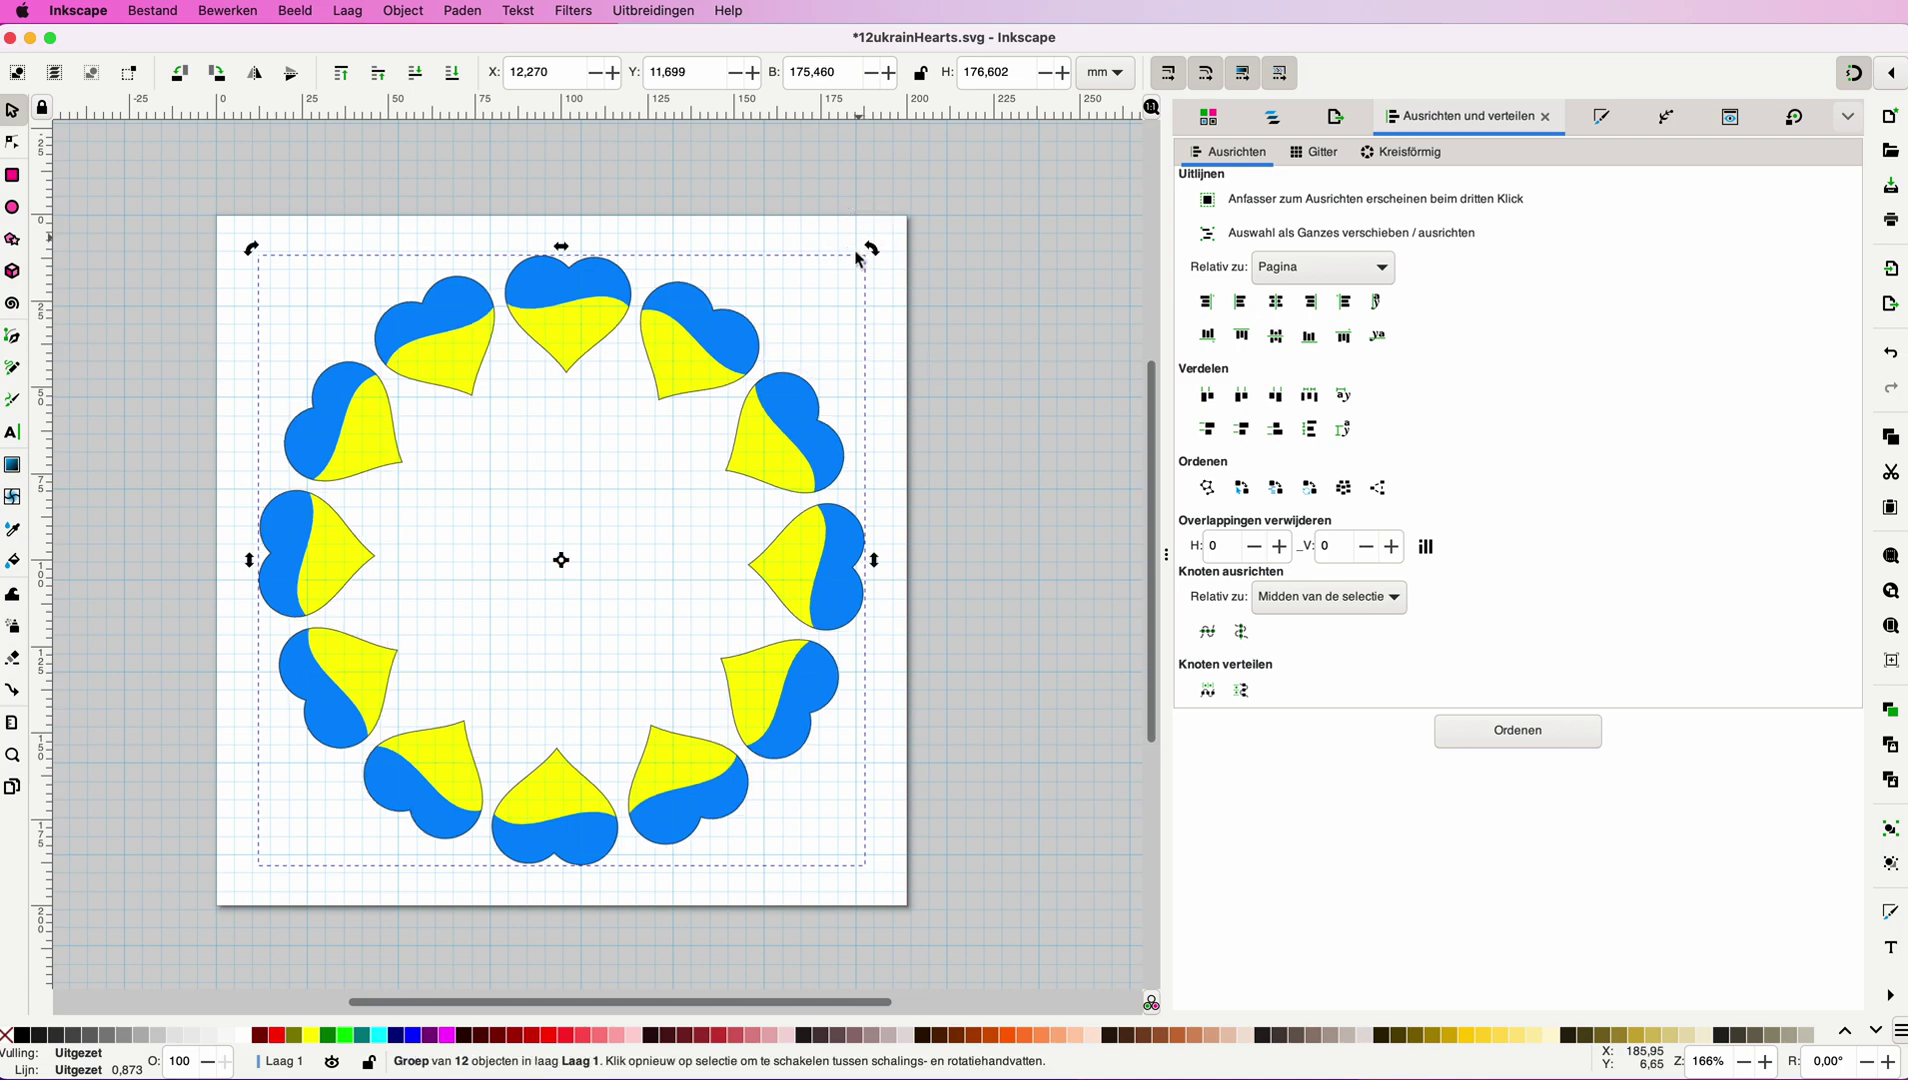
{"action": "left_click", "coordinate": [770, 320]}
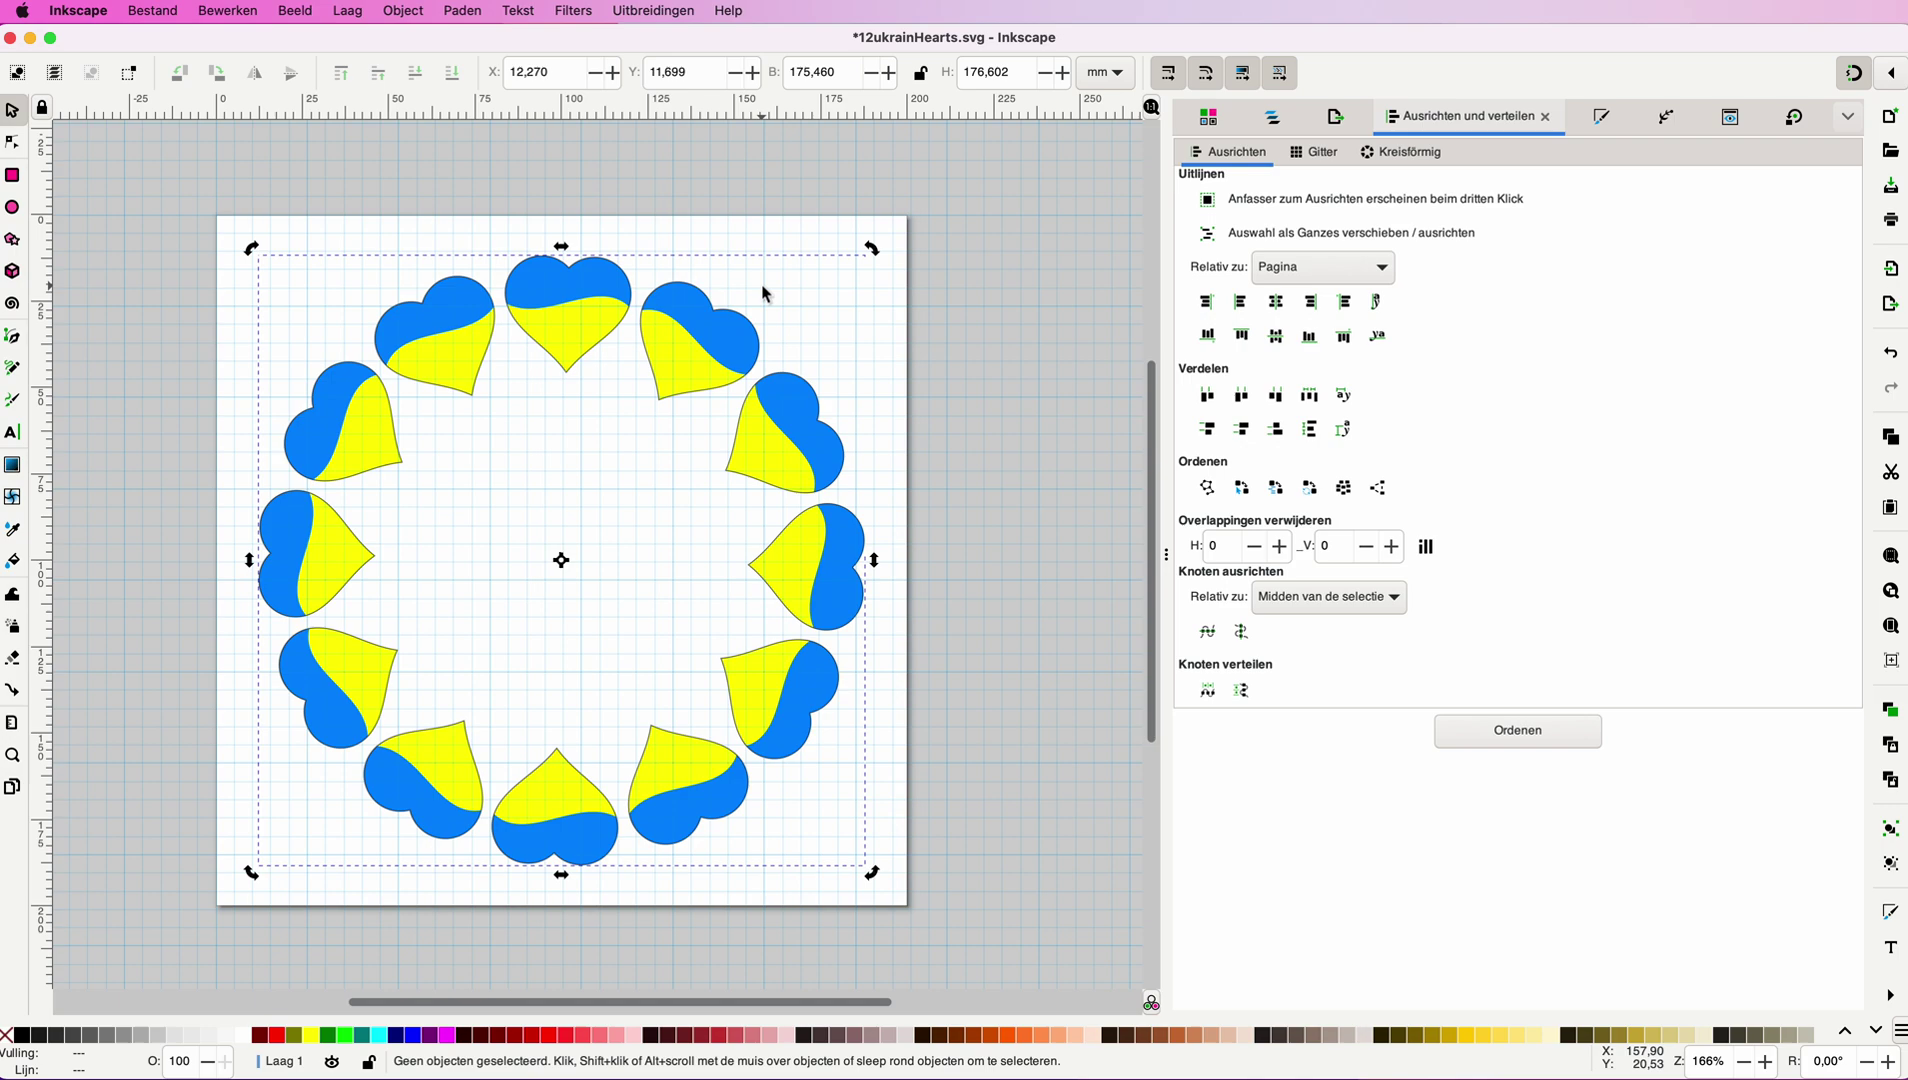
Preview an outer drop shadow (Slagschaduw) with 3 px blur and 6 px offsets on the heart group, and close the filter without applying it.
{"action": "left_click", "coordinate": [713, 348]}
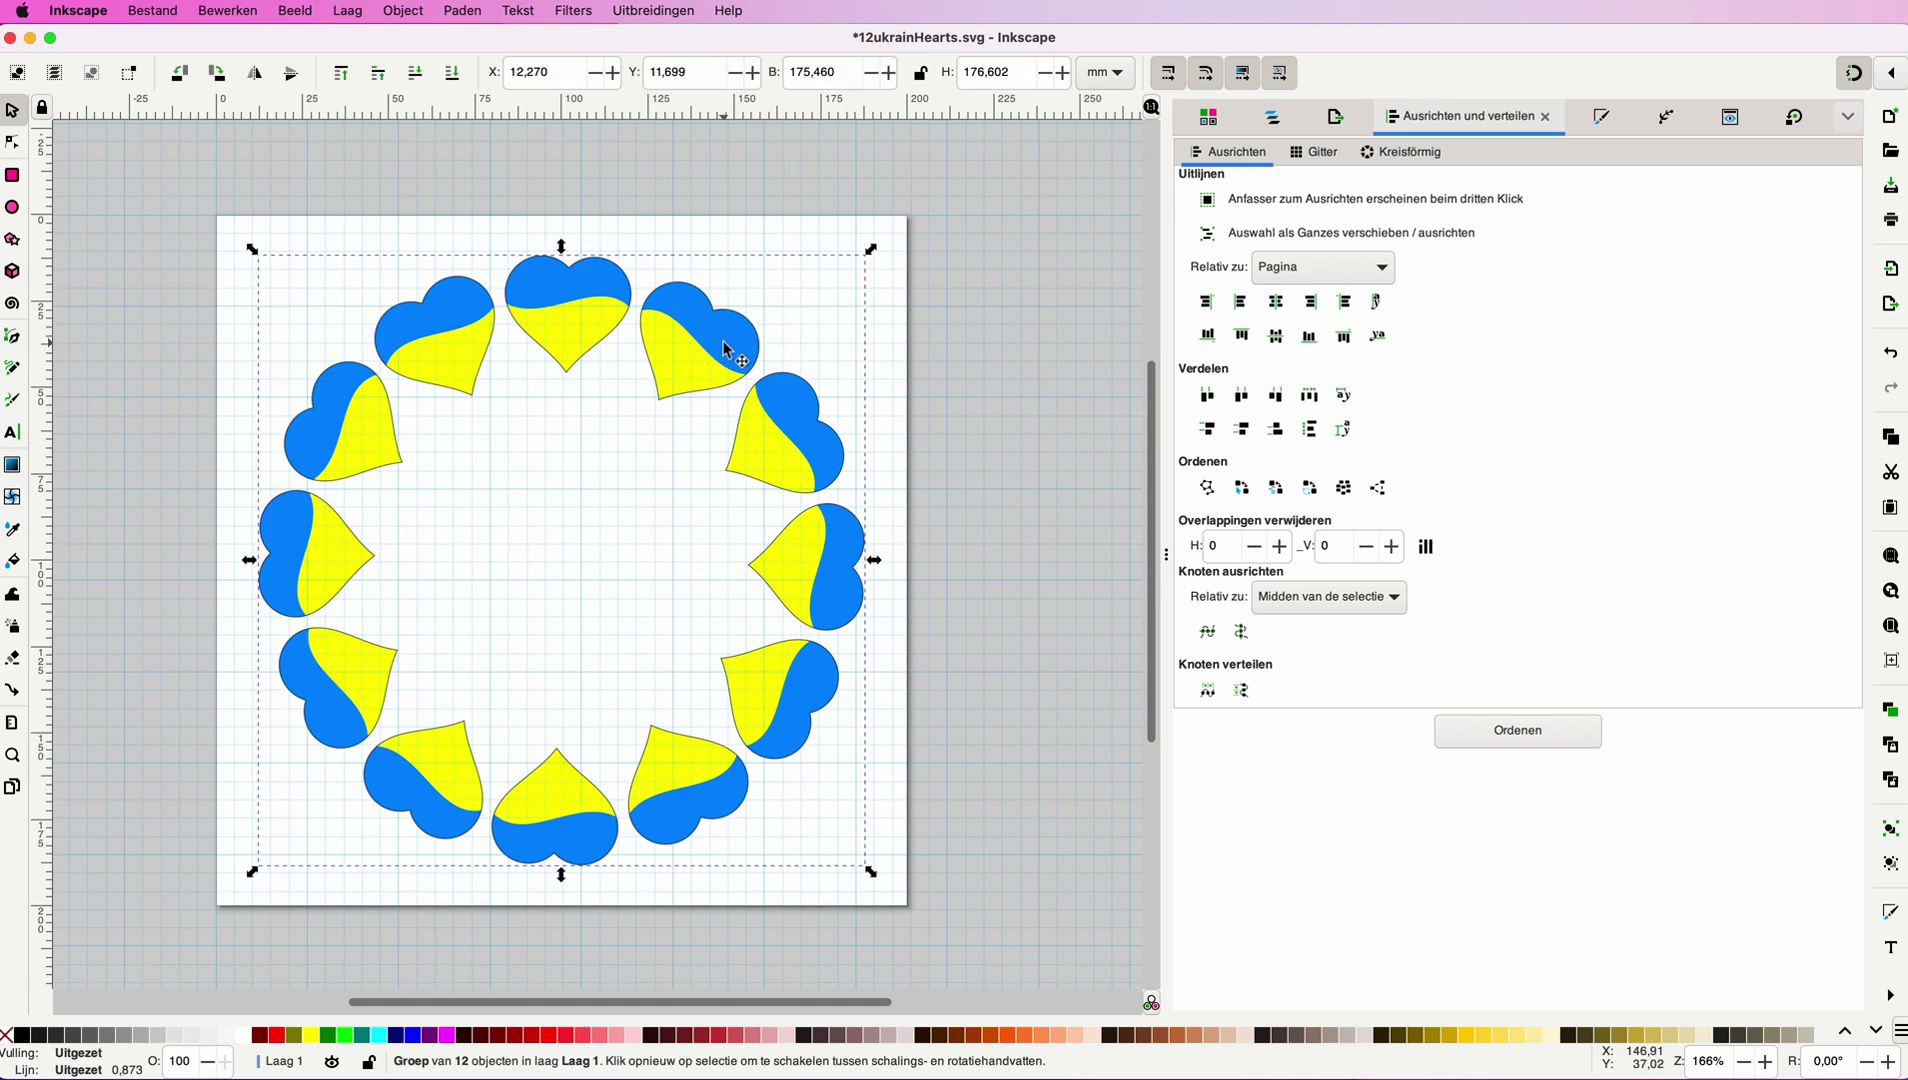
{"action": "left_click", "coordinate": [574, 12]}
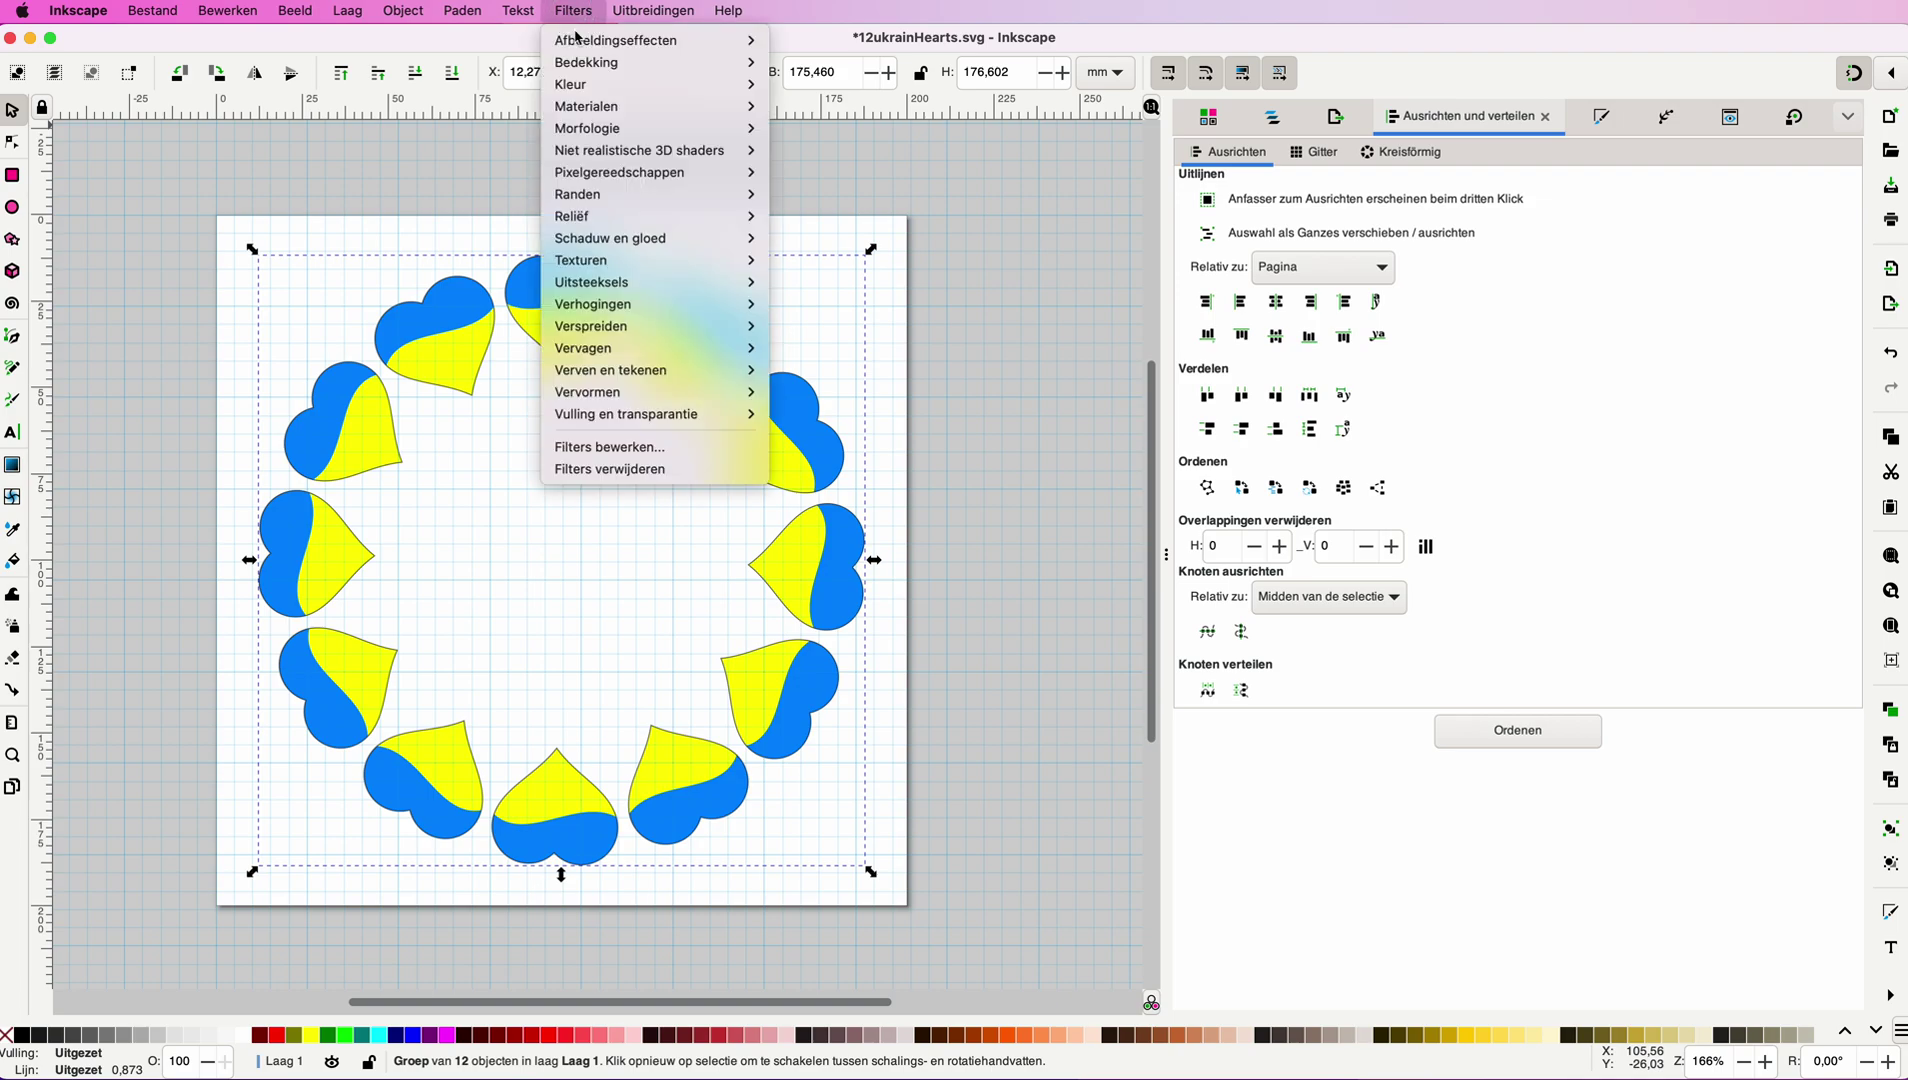
{"action": "mouse_move", "coordinate": [638, 246]}
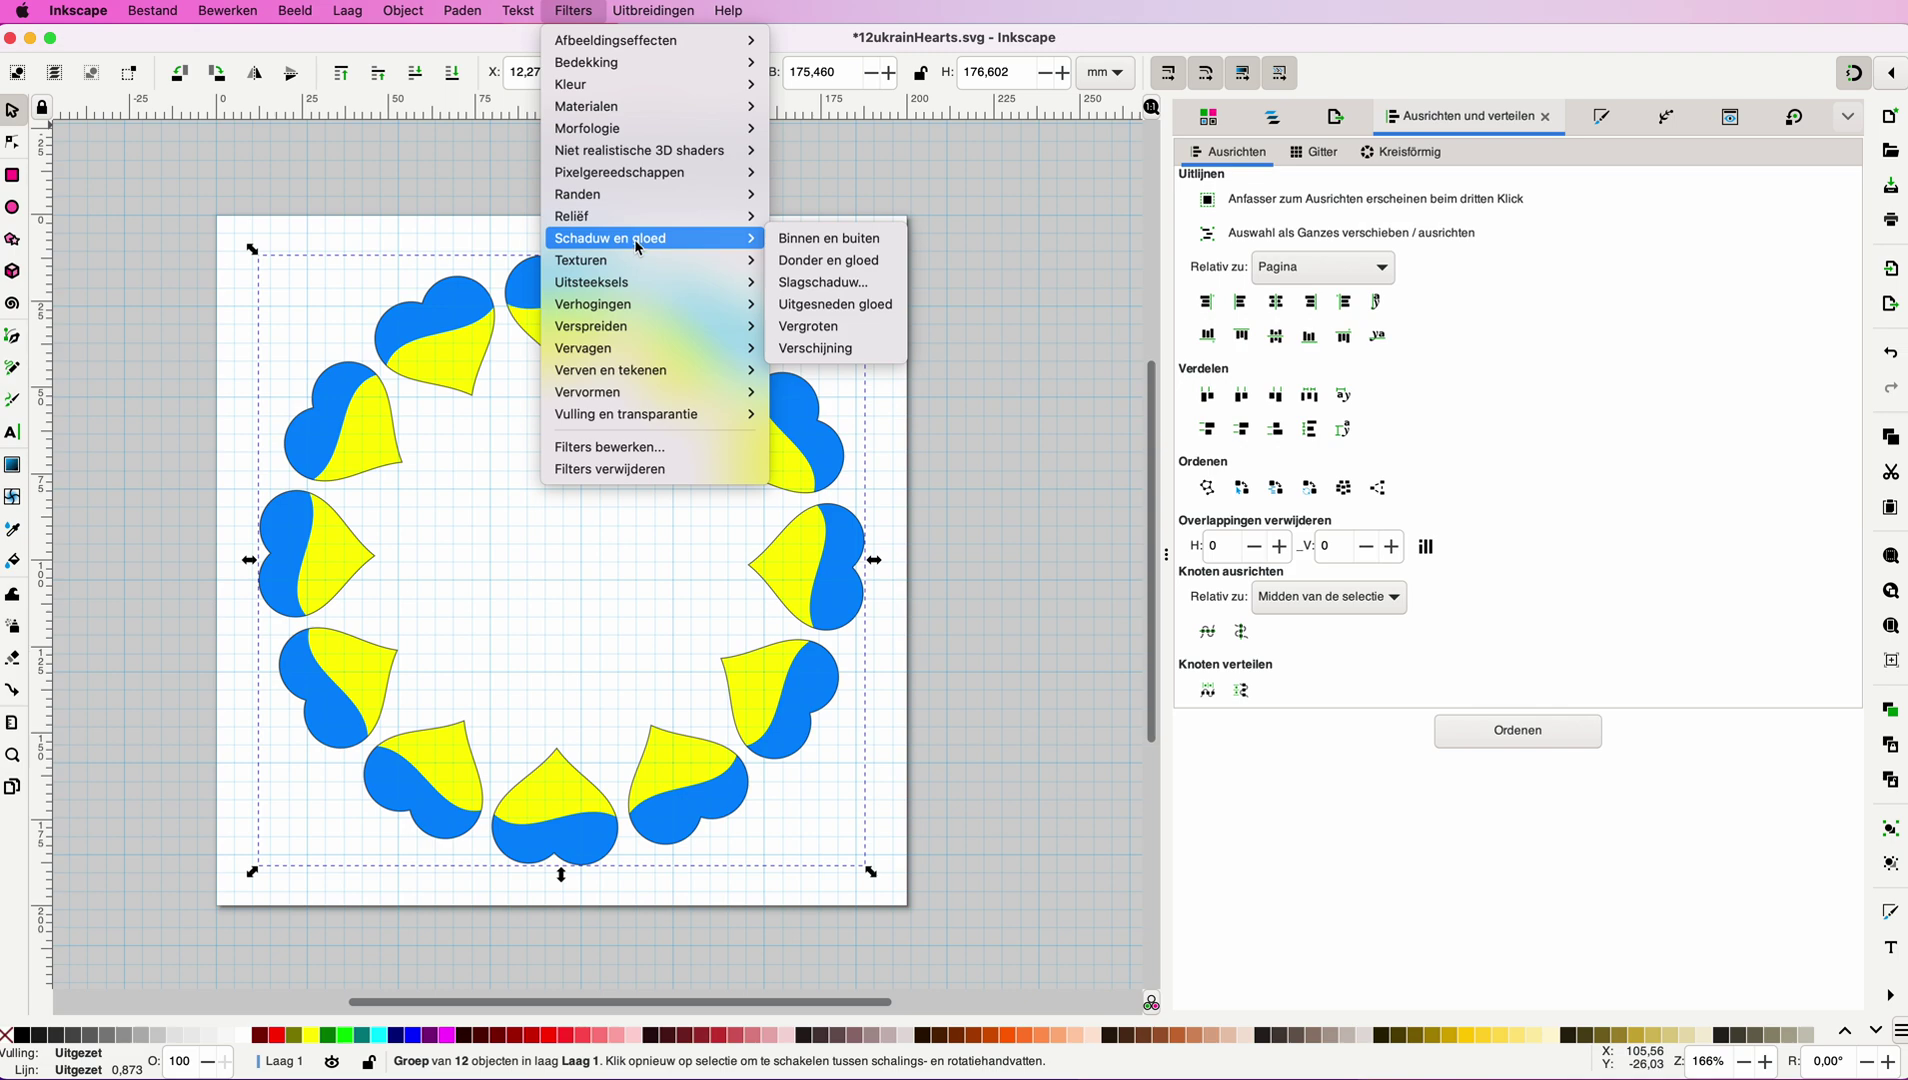
{"action": "left_click", "coordinate": [810, 285]}
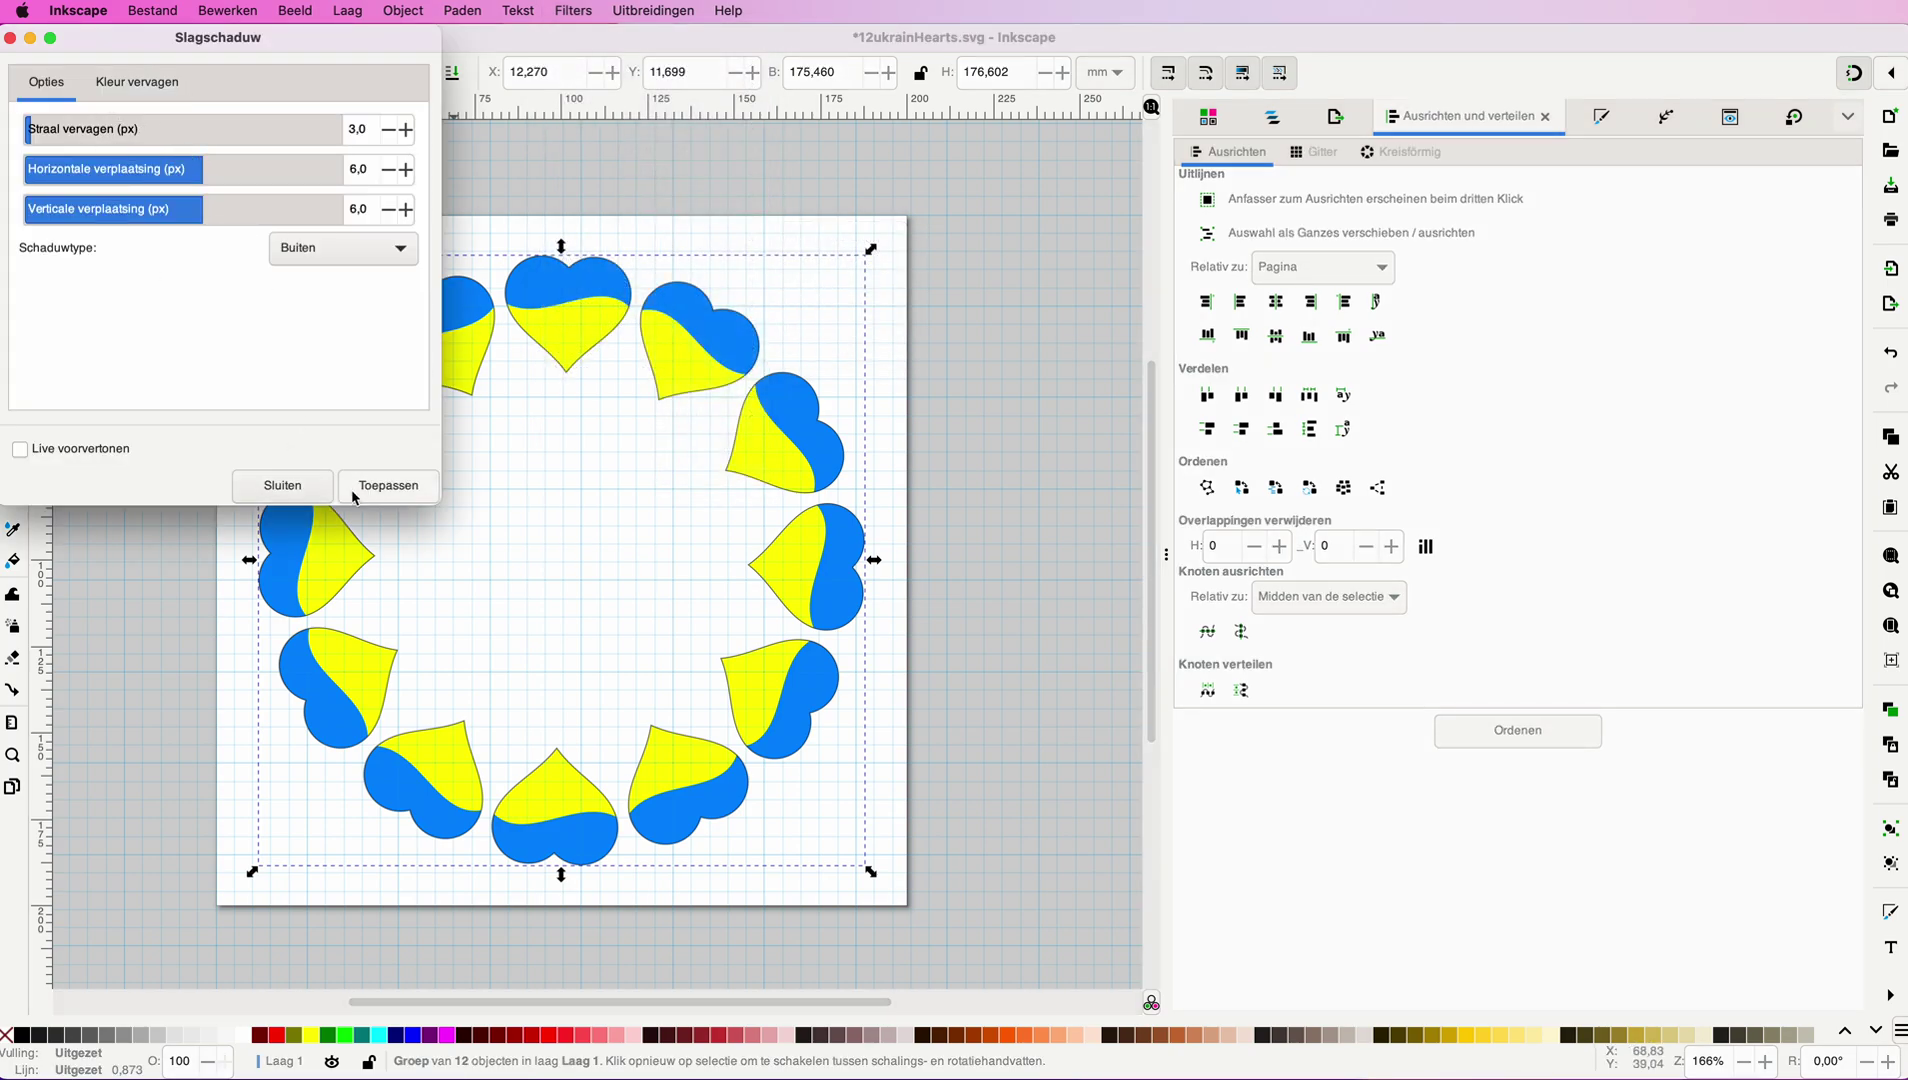
{"action": "left_click", "coordinate": [20, 451]}
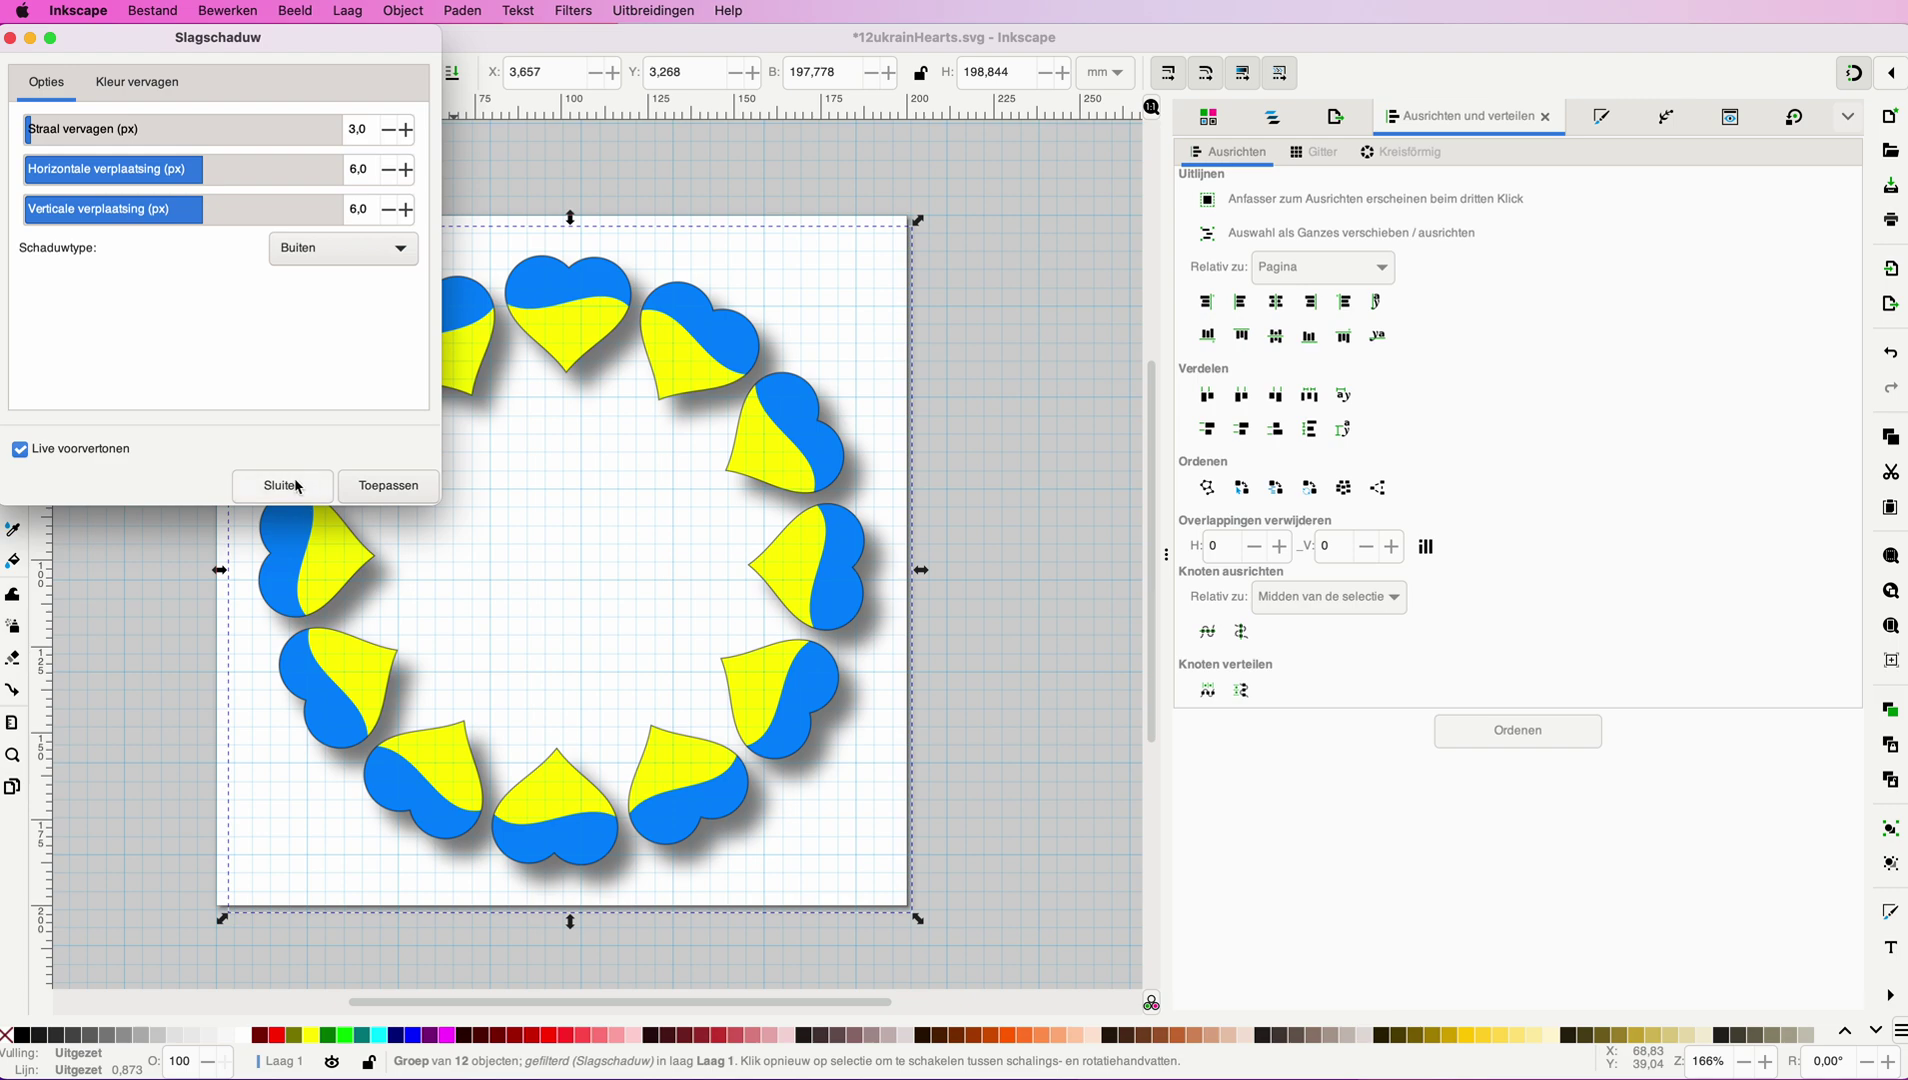
{"action": "left_click", "coordinate": [19, 449]}
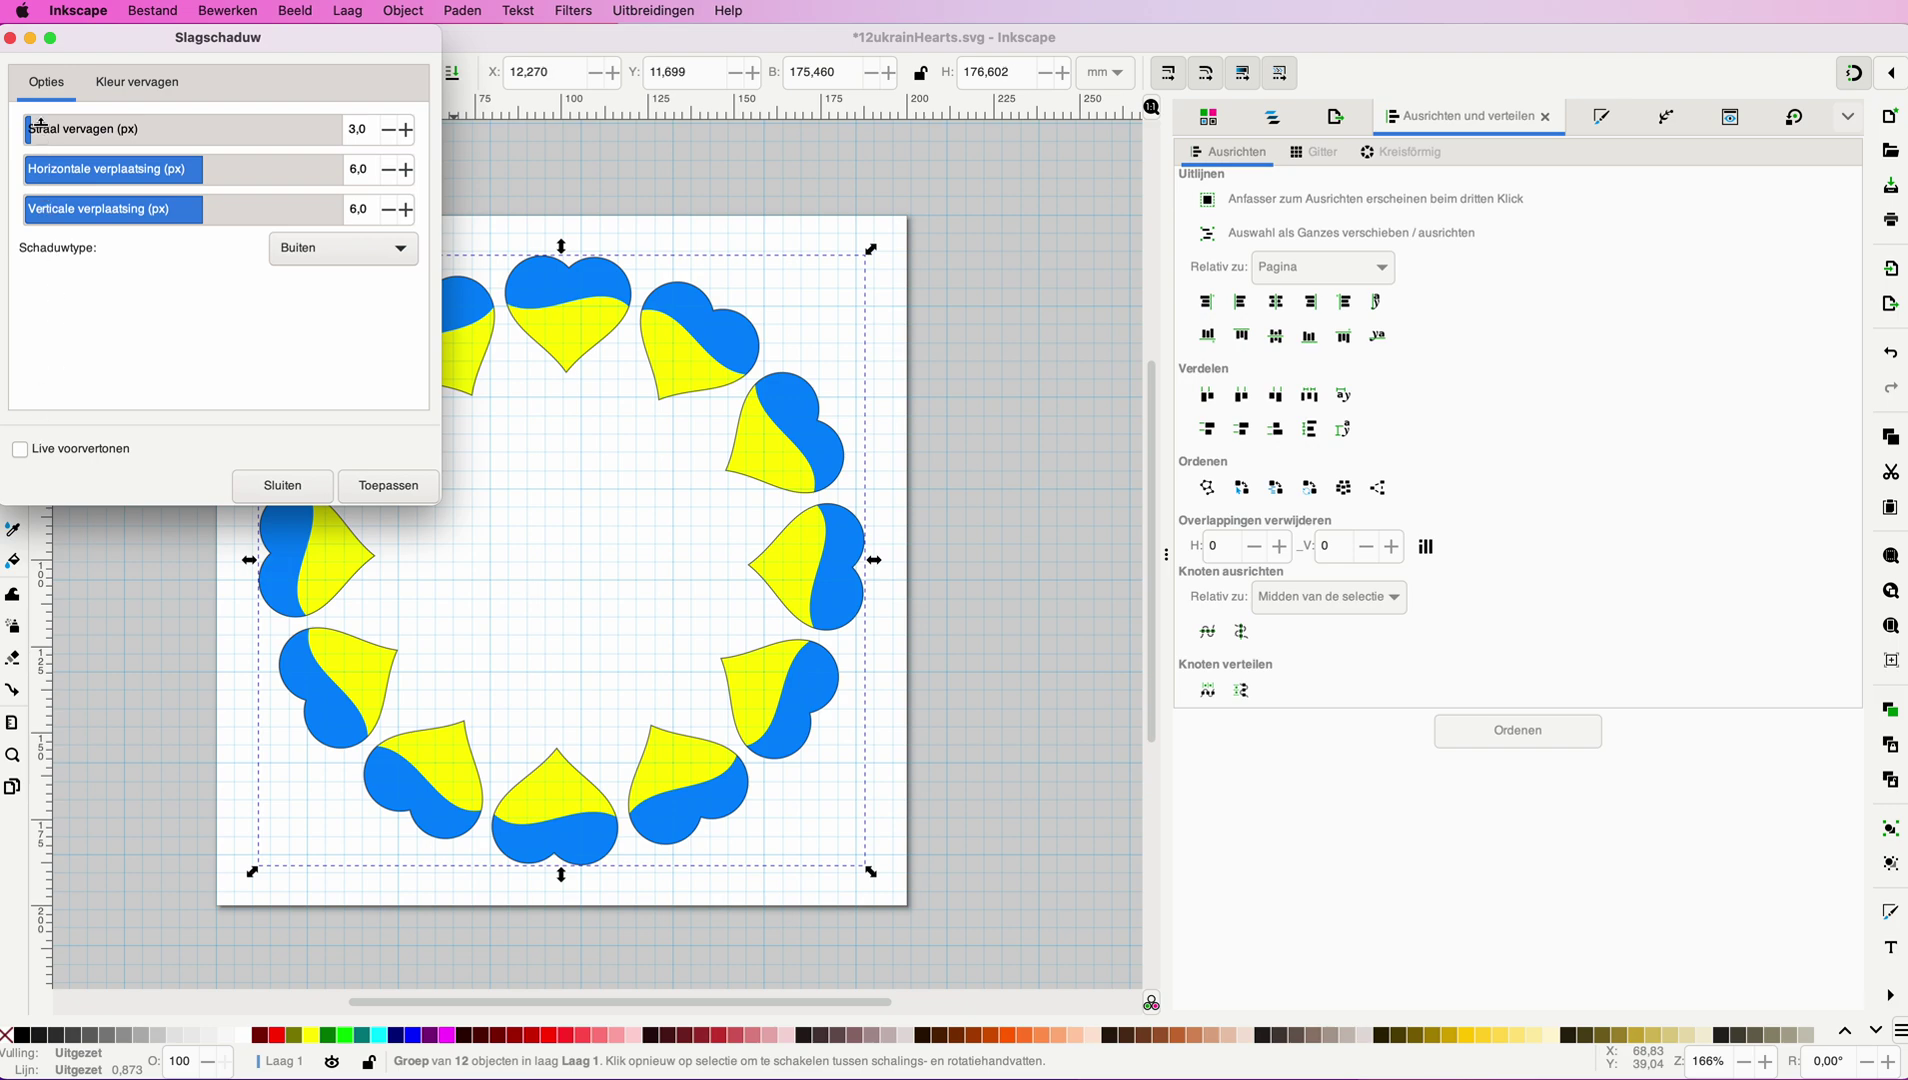
{"action": "left_click", "coordinate": [10, 38]}
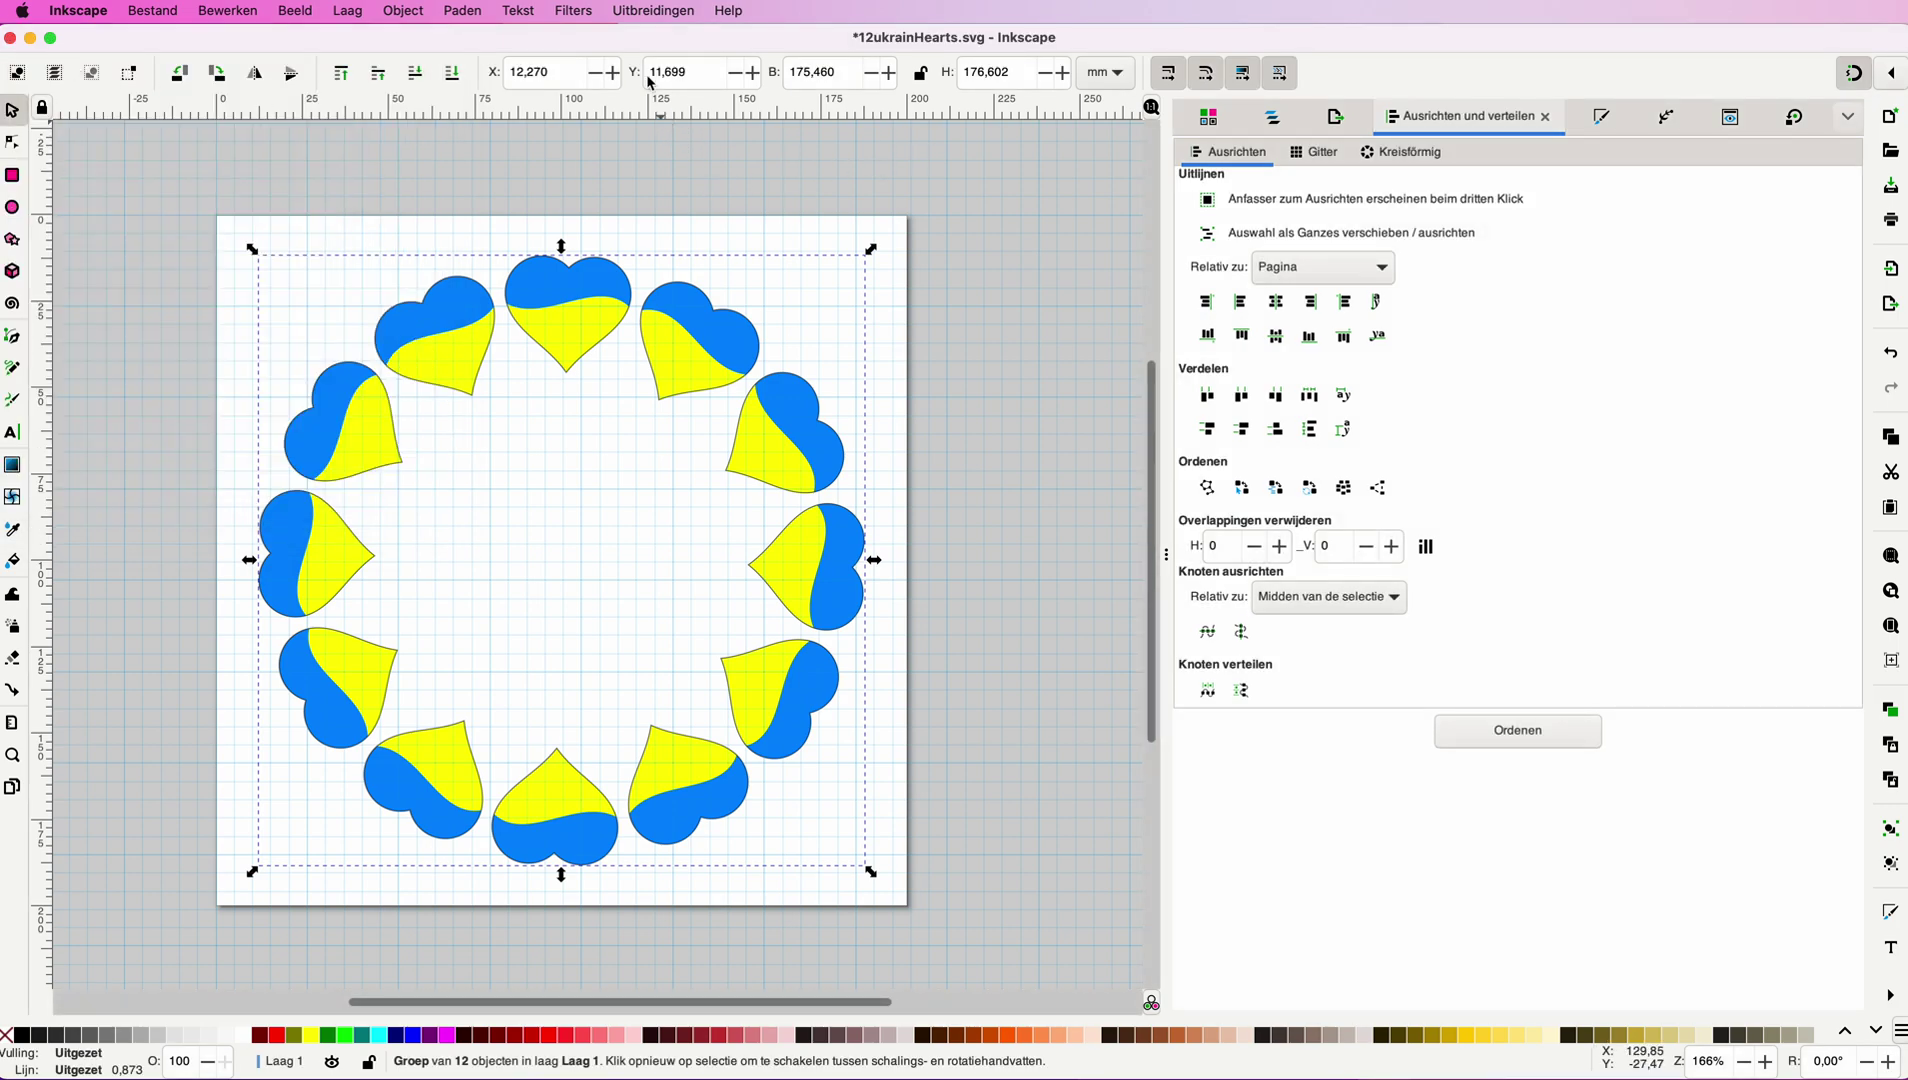
Apply the Glasraam filter from the Verhogingen effects to the heart group.
{"action": "left_click", "coordinate": [577, 16]}
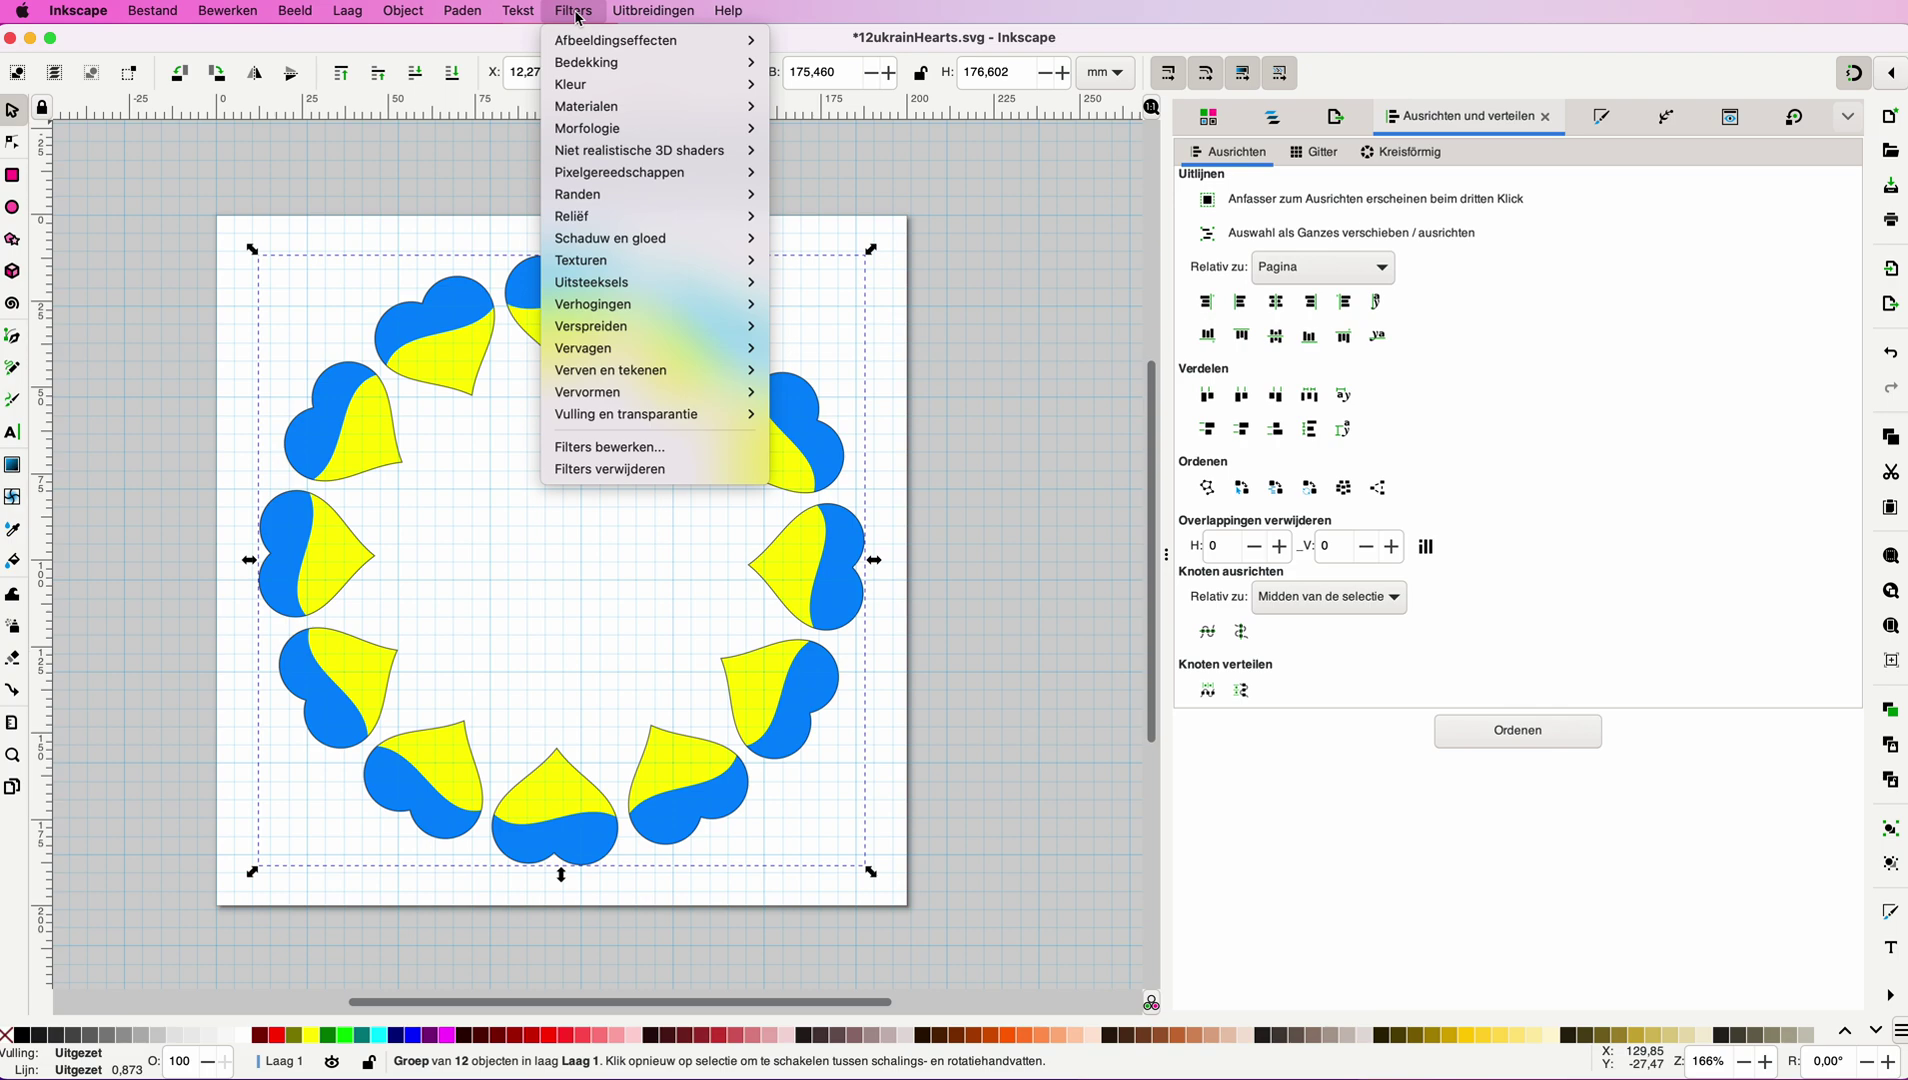
{"action": "mouse_move", "coordinate": [651, 306]}
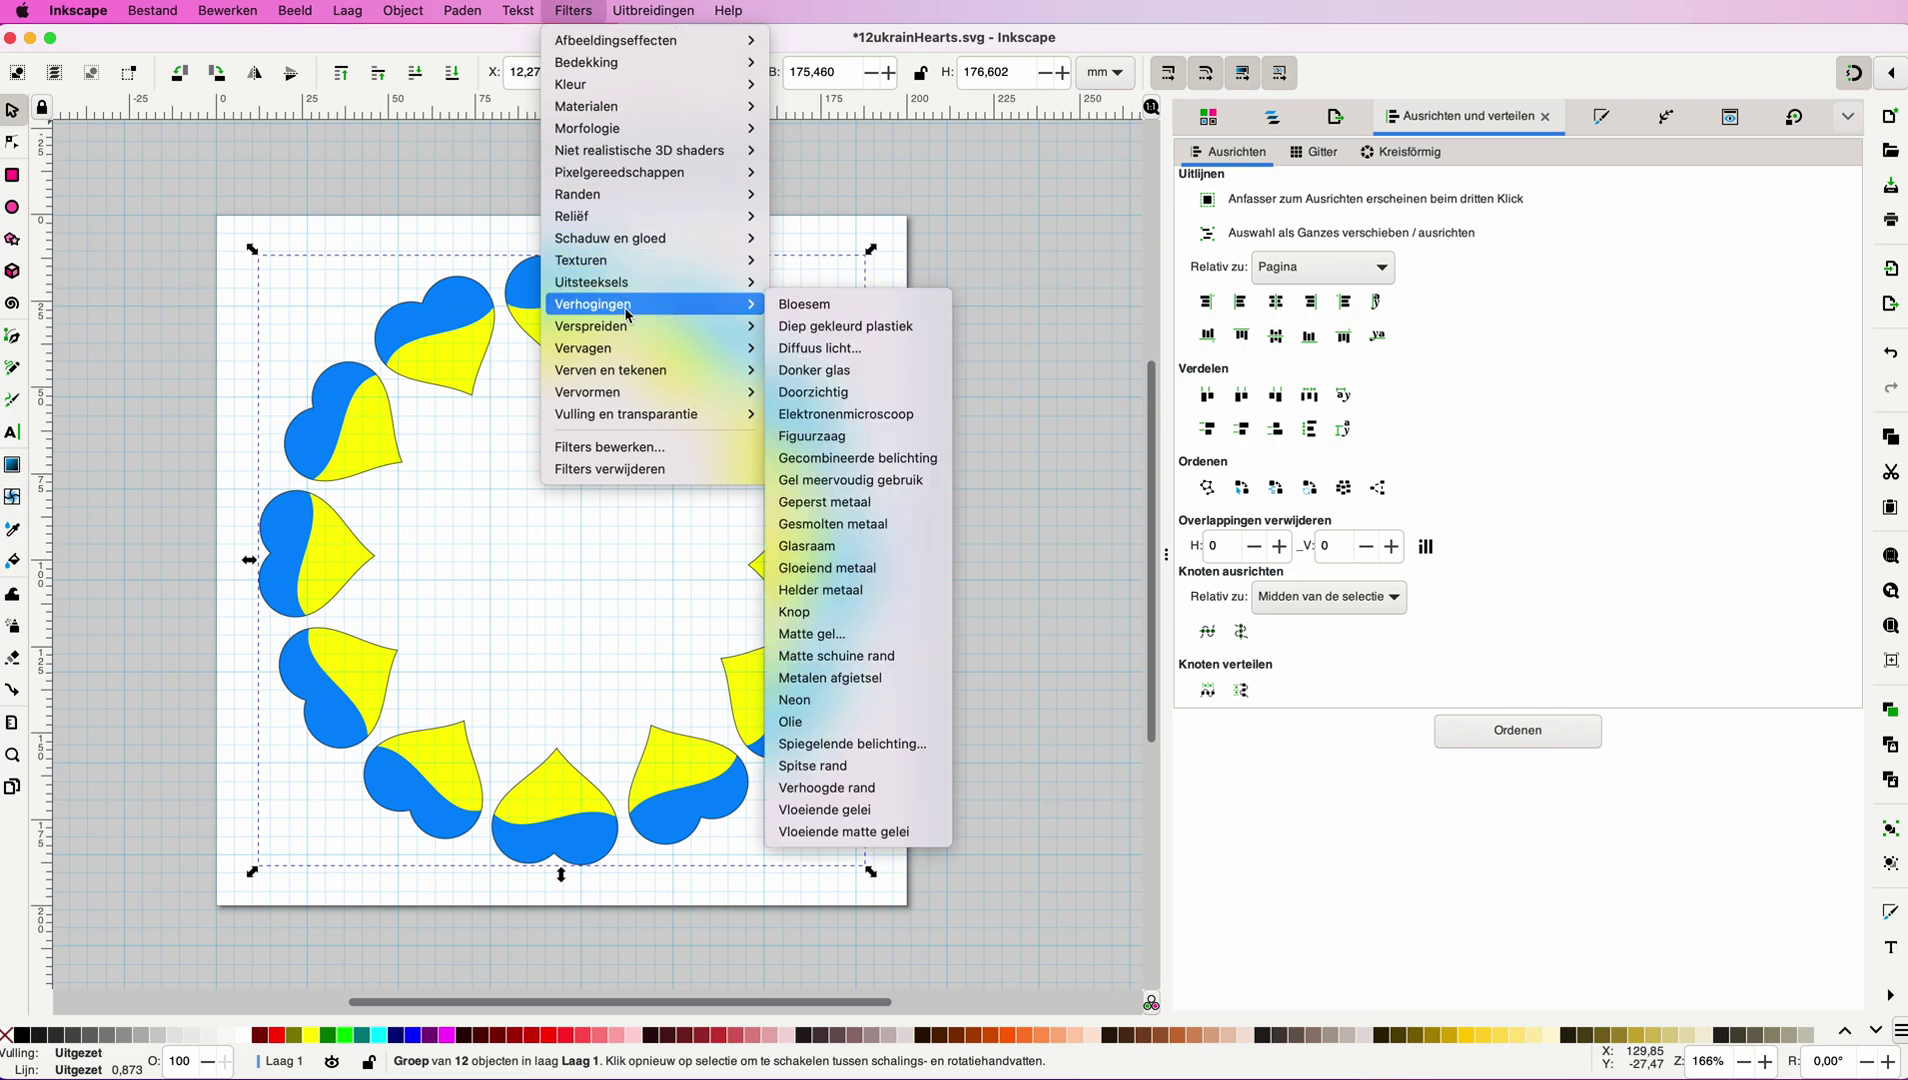
{"action": "left_click", "coordinate": [824, 555]}
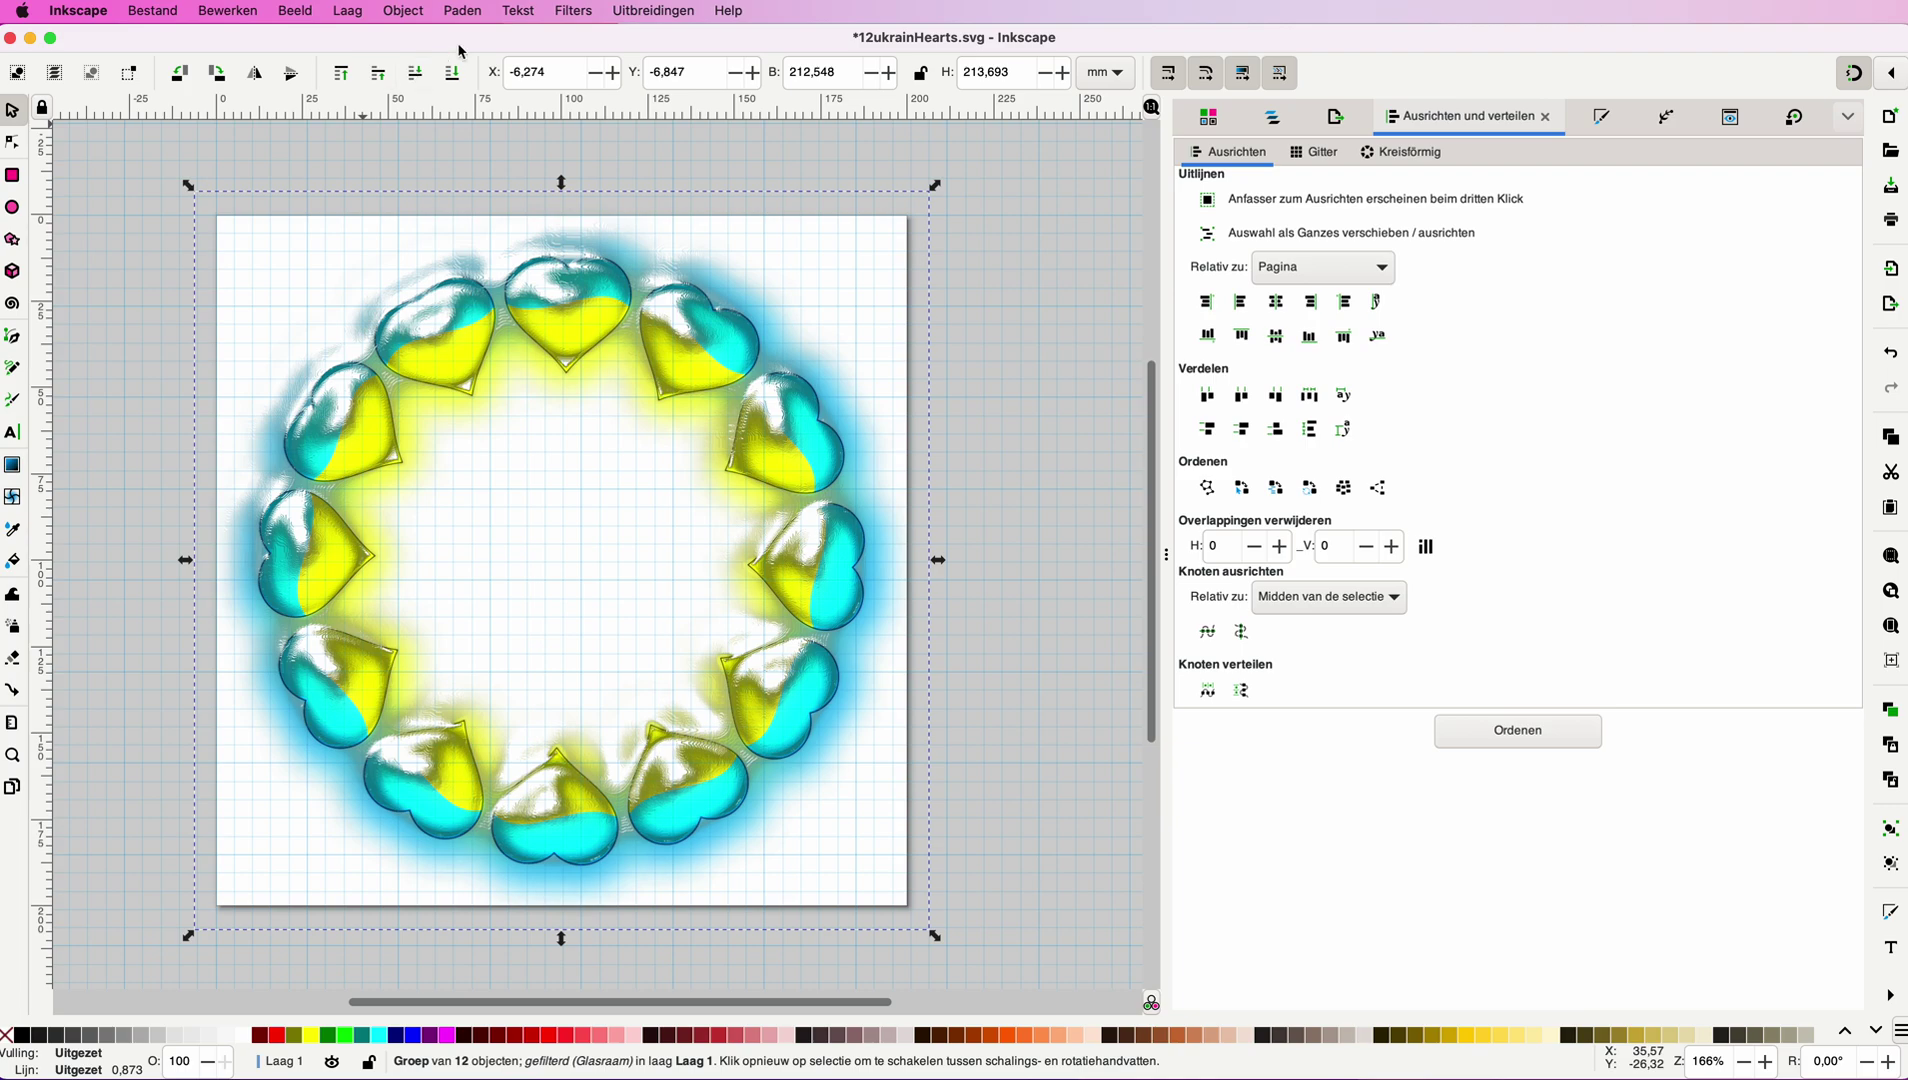
Apply an outer drop shadow (Slagschaduw) with 3 px blur and 6 px horizontal and vertical offsets to the heart group, and close the filter dialog.
{"action": "left_click", "coordinate": [576, 12]}
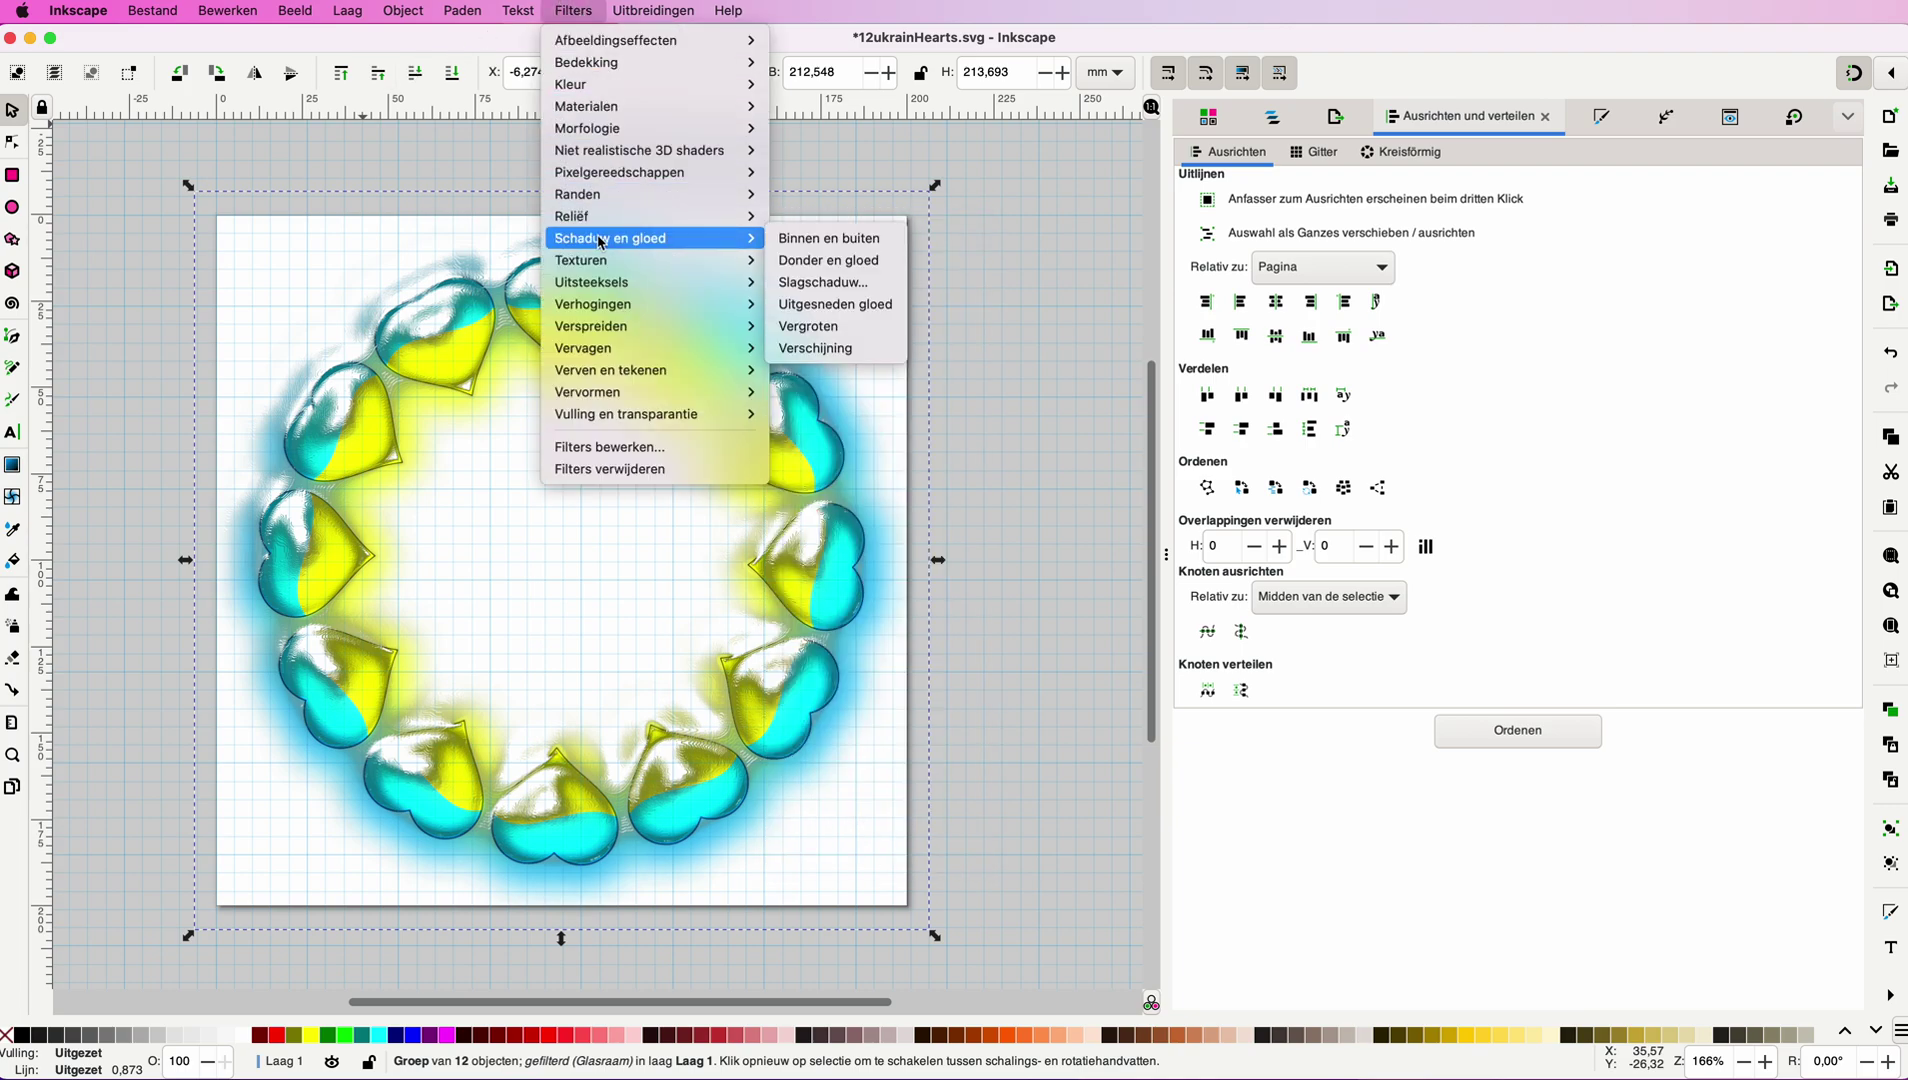
{"action": "left_click", "coordinate": [822, 282]}
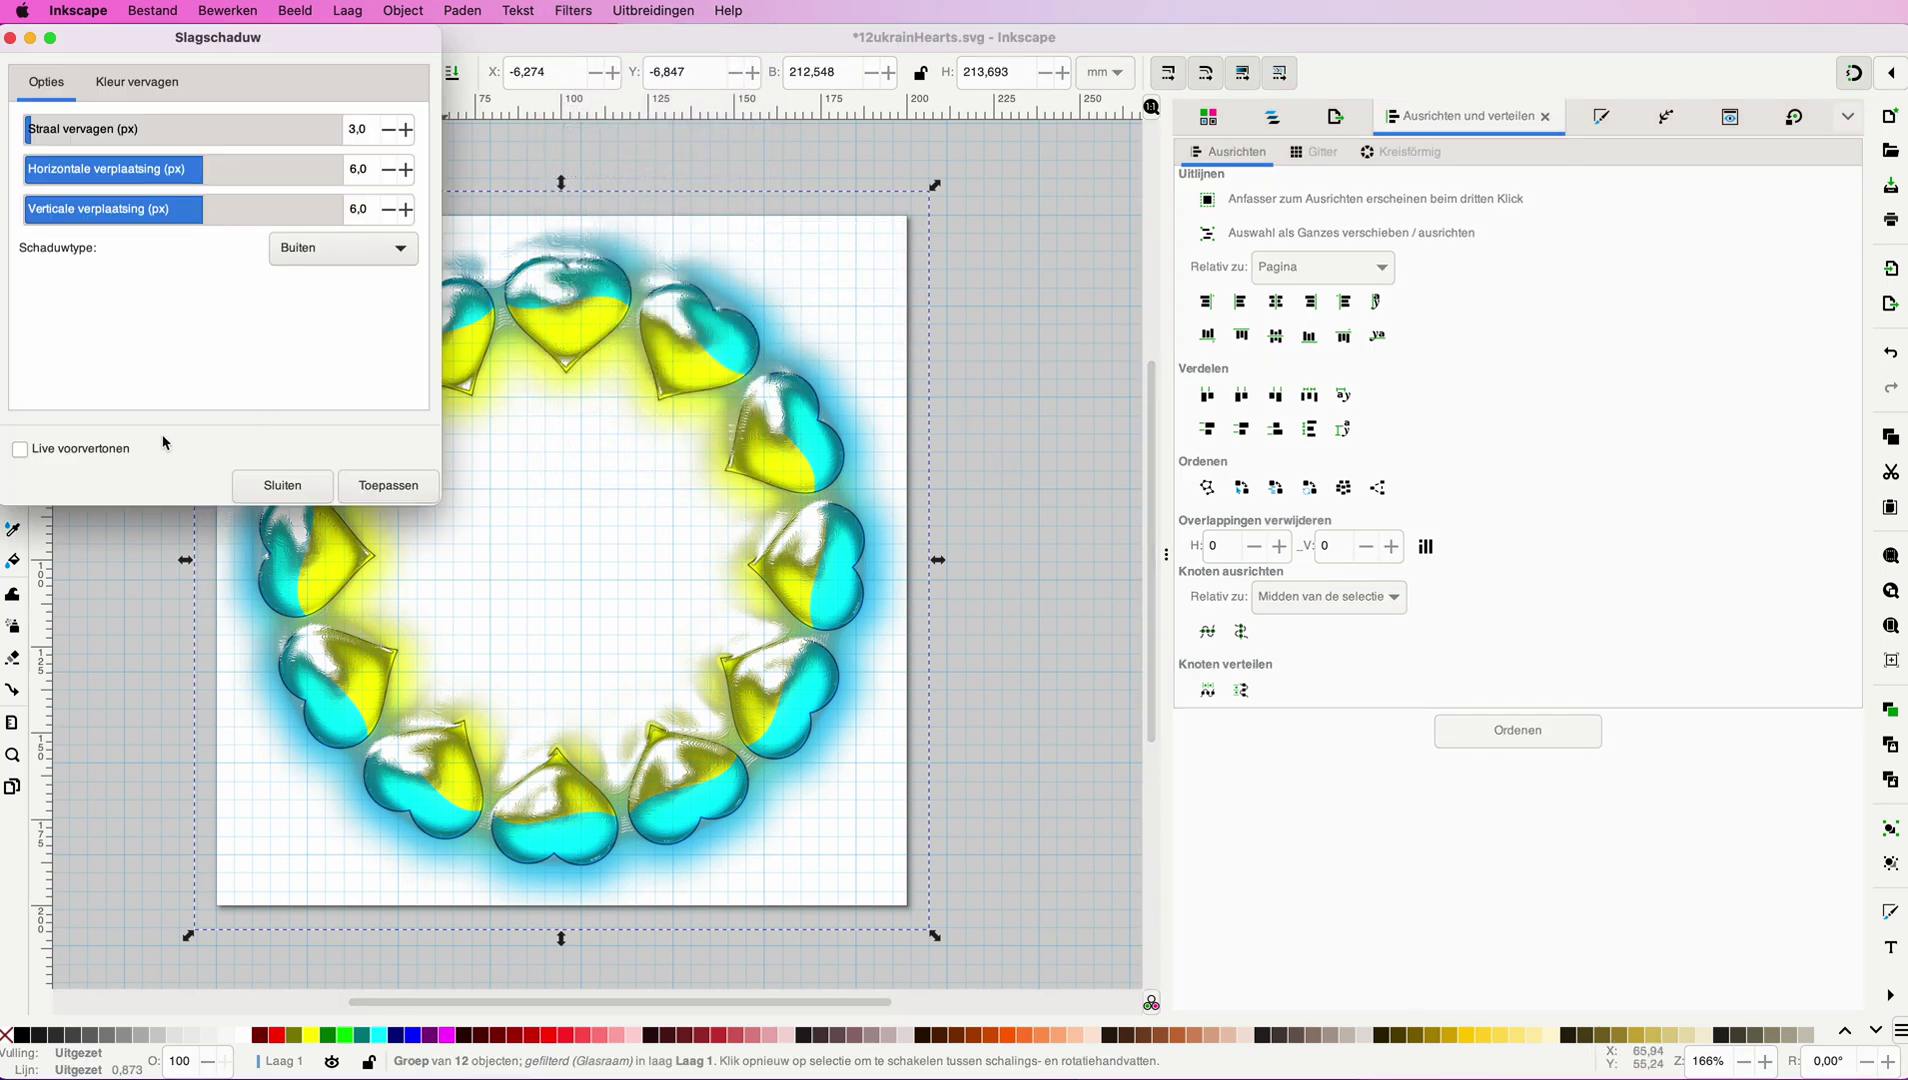
{"action": "left_click", "coordinate": [23, 457]}
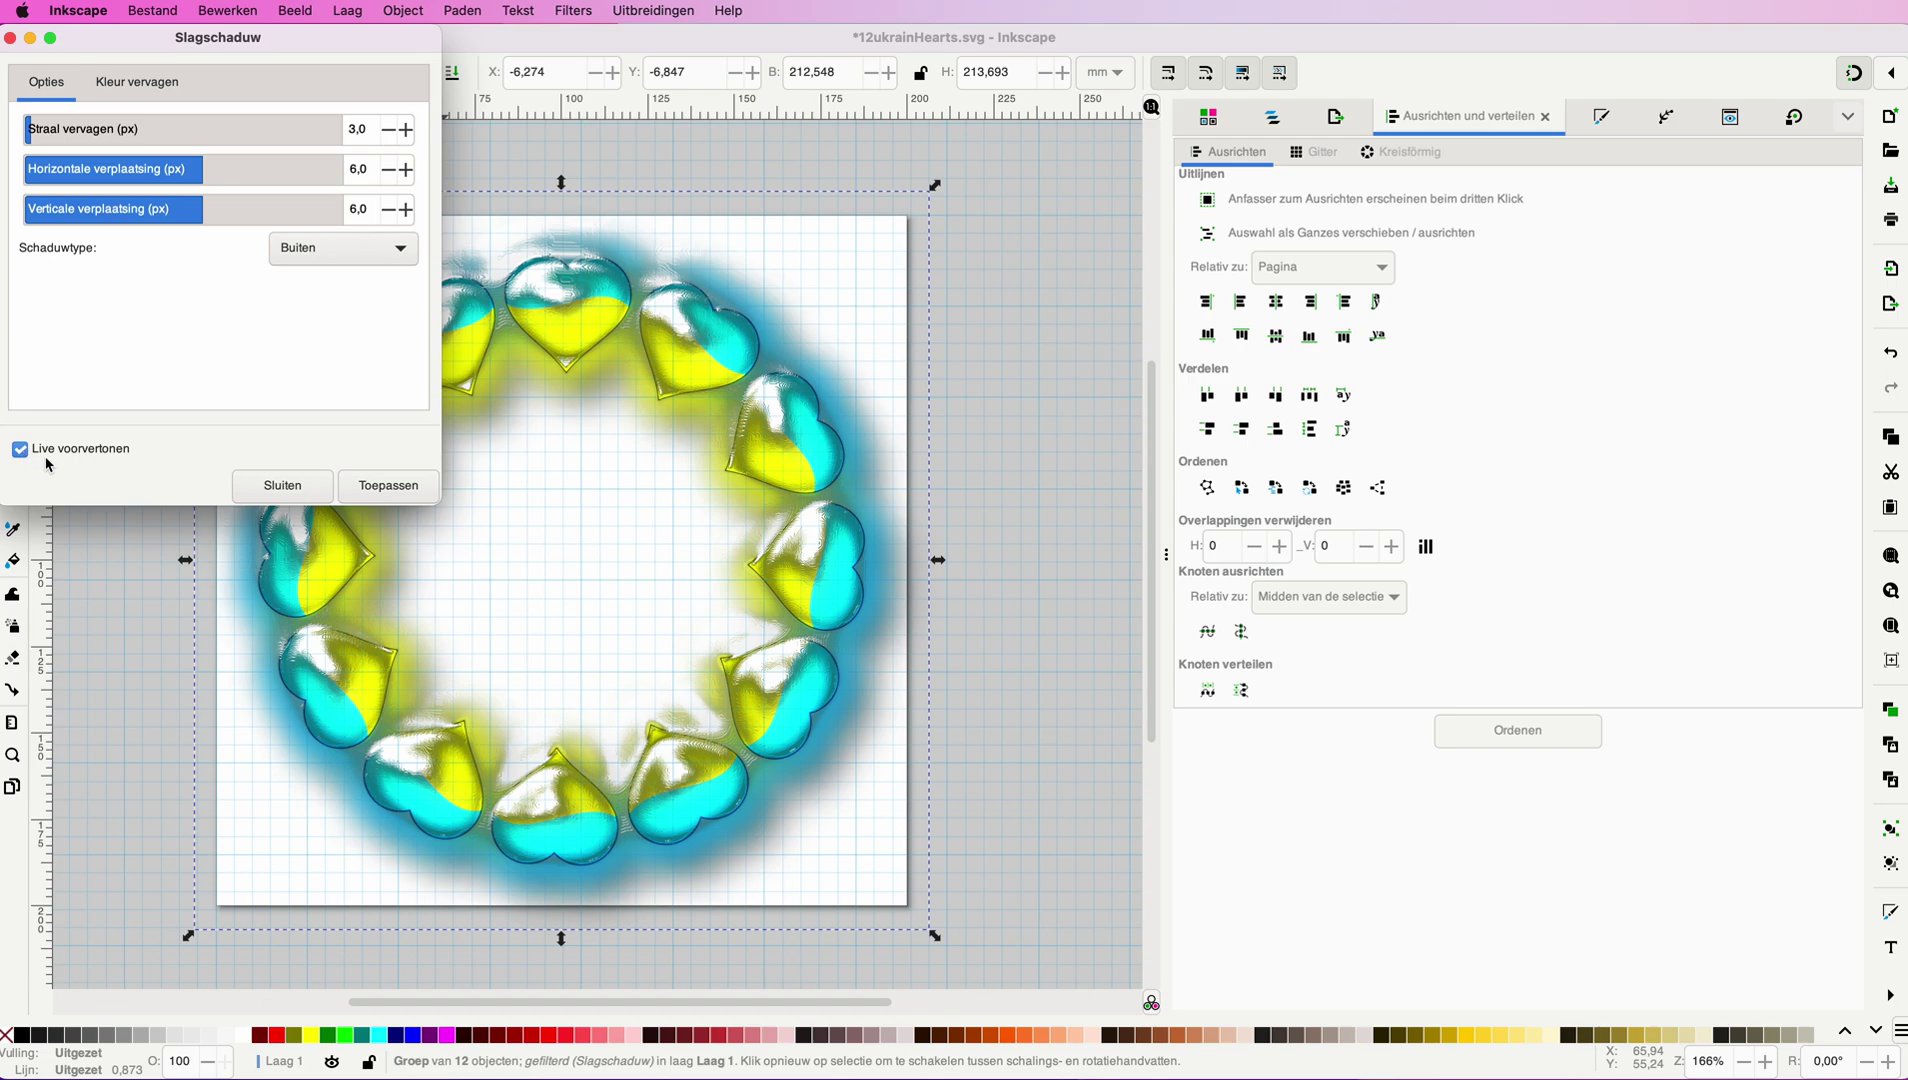
{"action": "left_click", "coordinate": [378, 488]}
{"action": "left_click", "coordinate": [379, 489]}
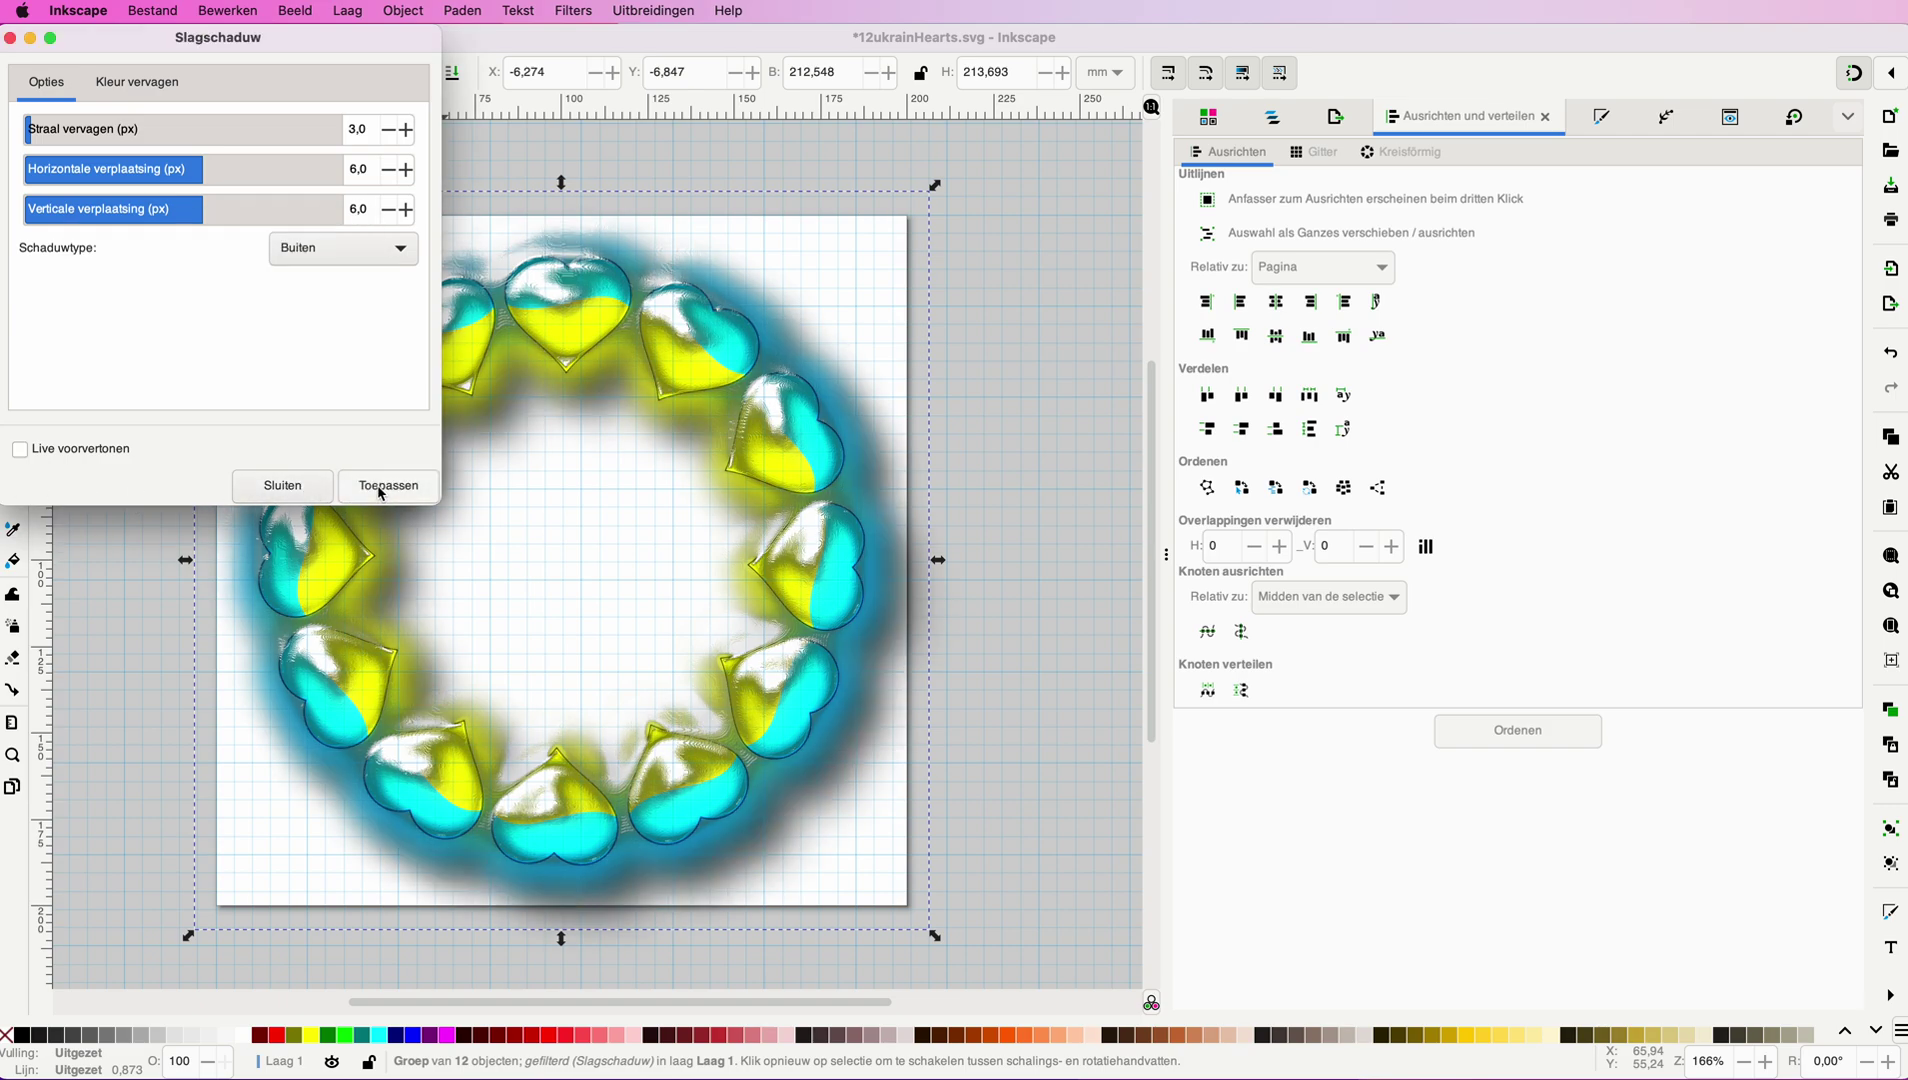
{"action": "left_click", "coordinate": [10, 38]}
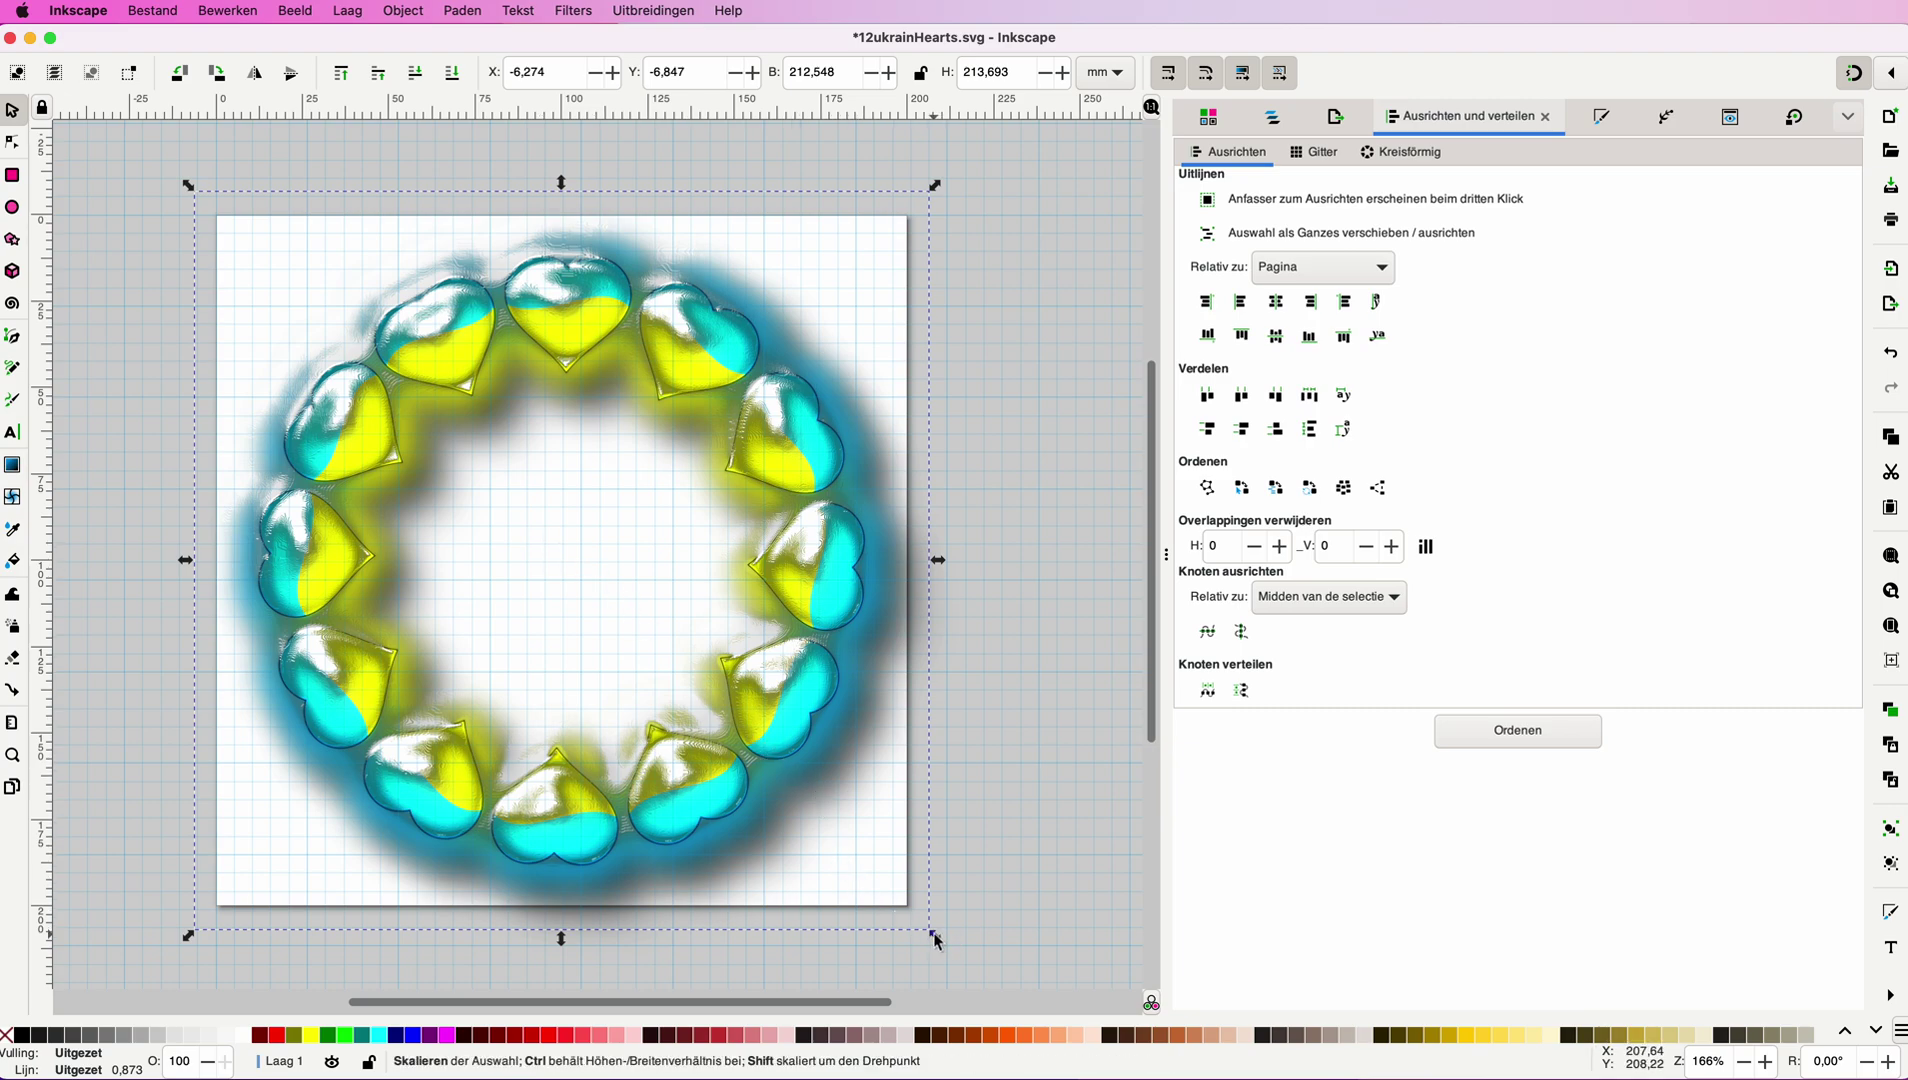
Scale the filtered heart group down slightly around its centre, to about 97% in width and height.
{"action": "left_click_drag", "start_coordinate": [936, 938], "coordinate": [889, 898]}
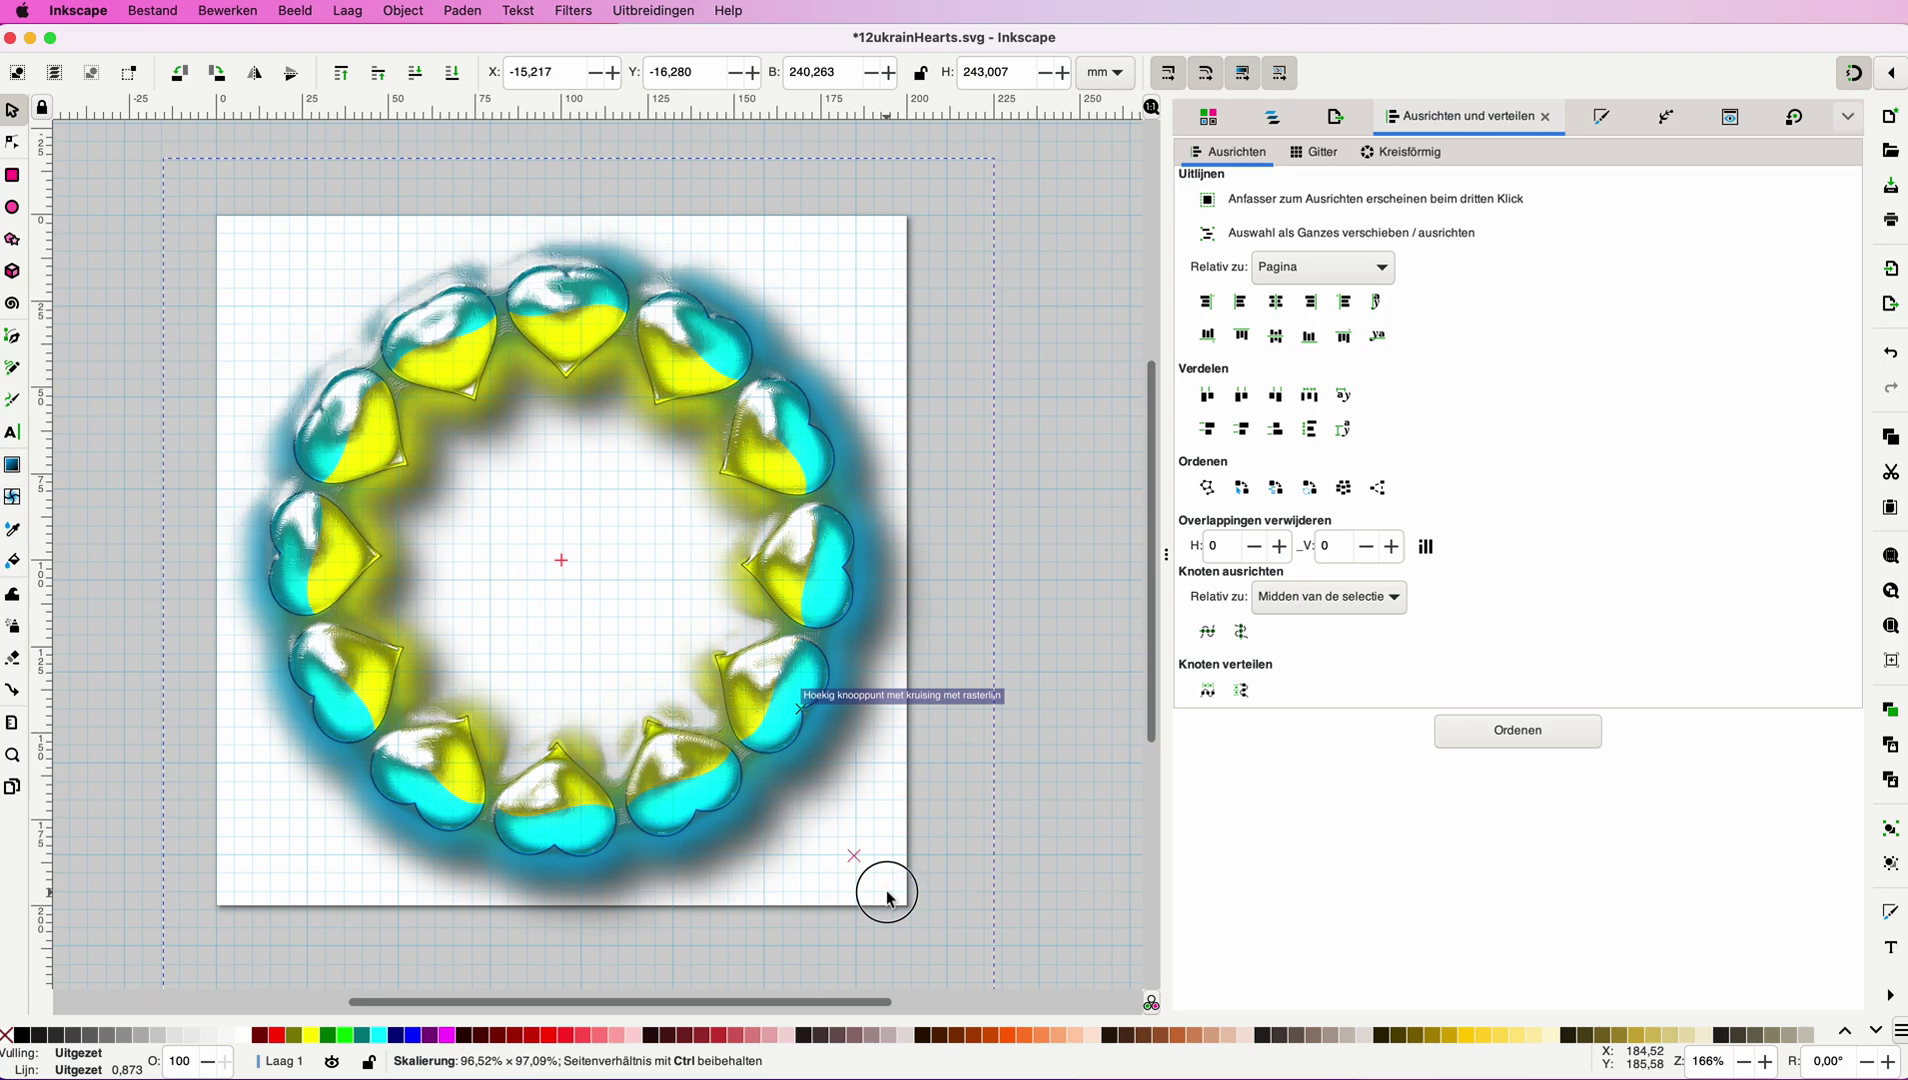
{"action": "left_click_drag", "start_coordinate": [890, 898], "coordinate": [890, 898]}
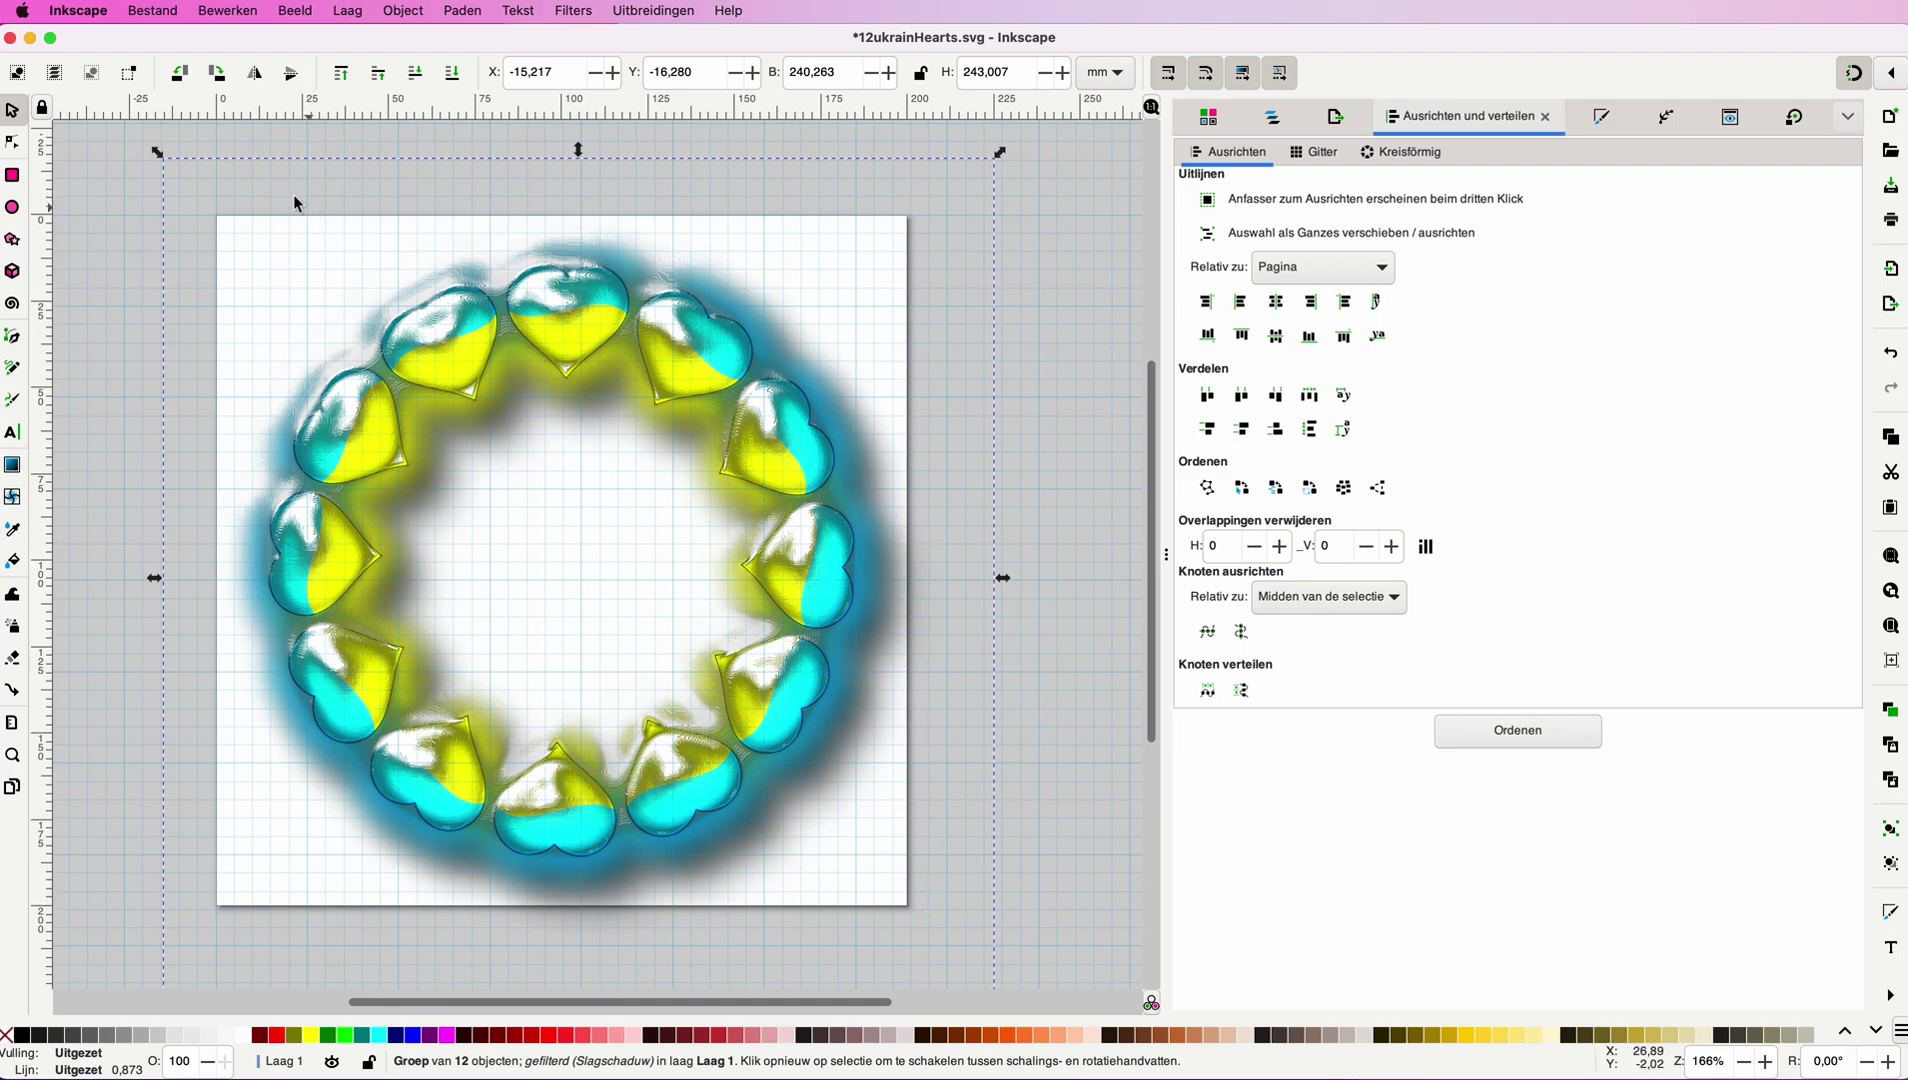
Save the filtered drawing as a new Inkscape SVG named 12ukrainHeartsFilters.svg in the allSaints folder.
{"action": "left_click", "coordinate": [152, 11]}
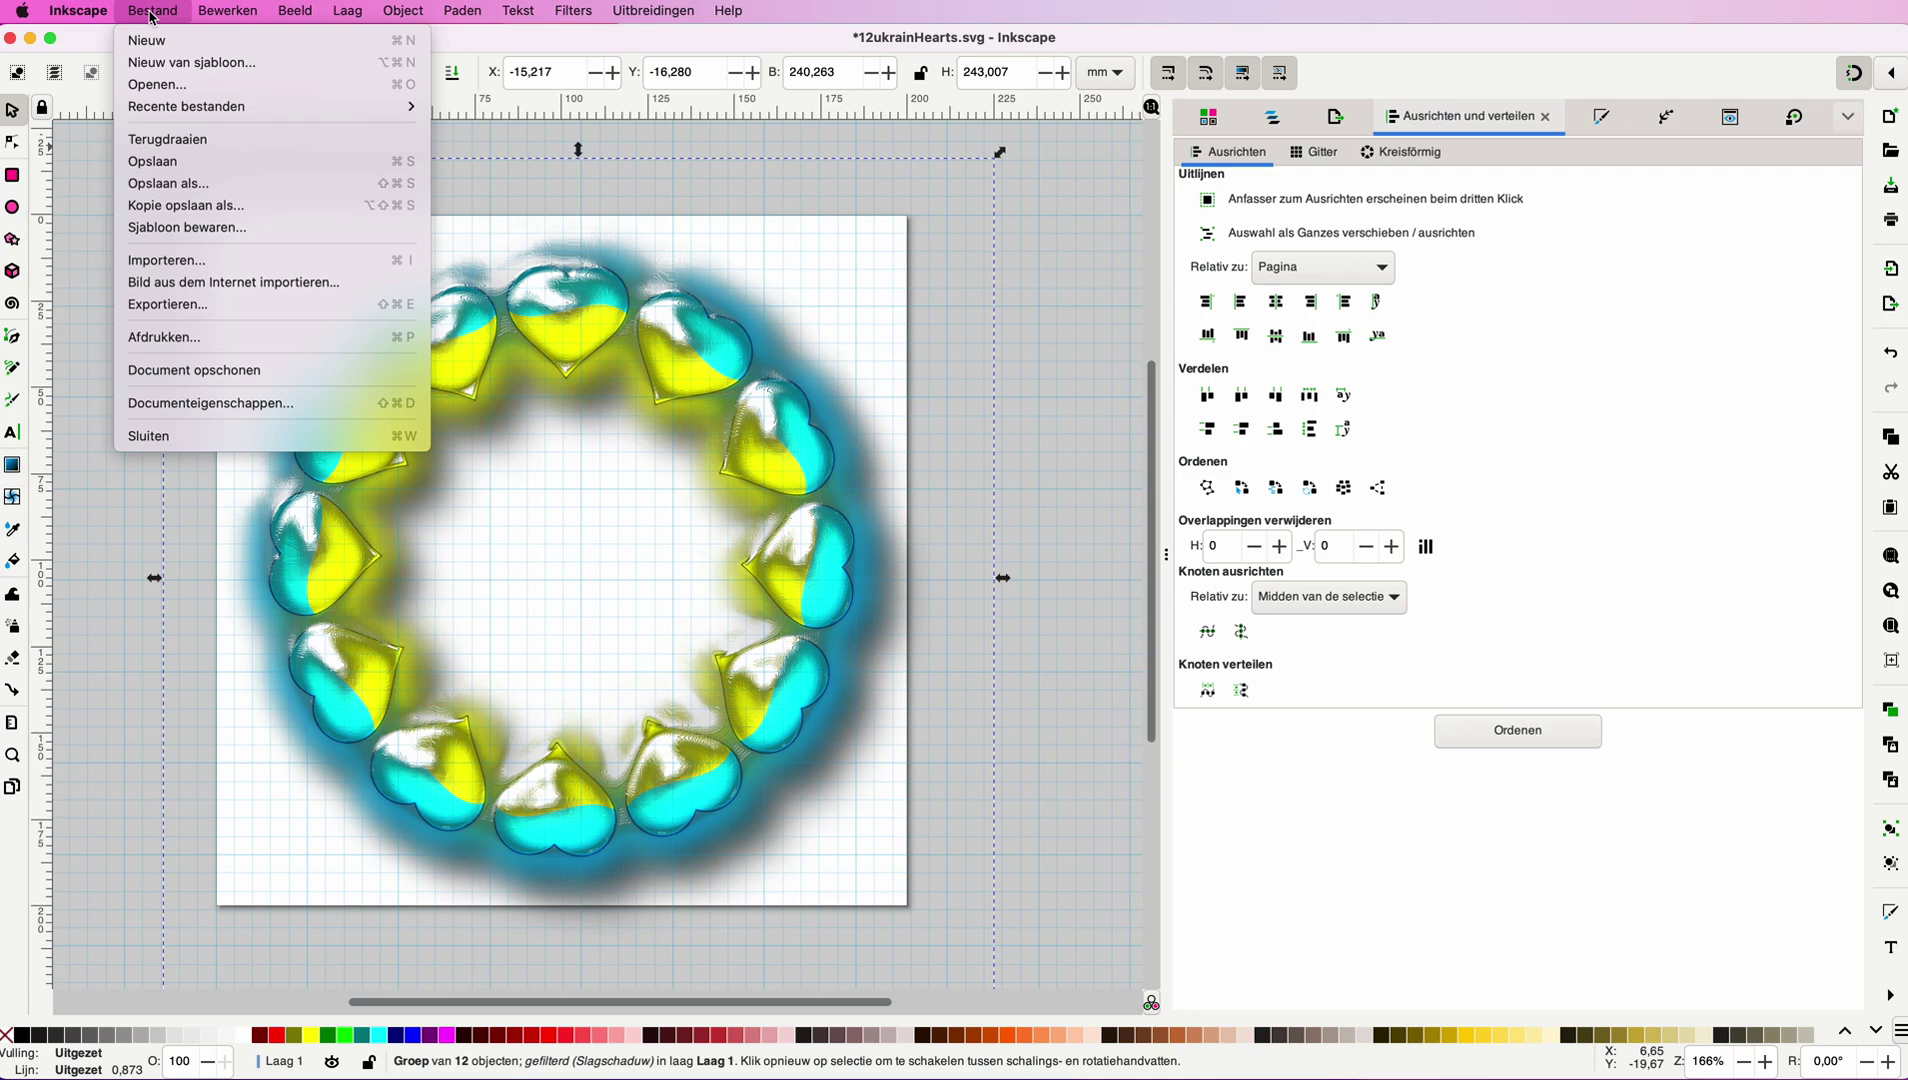
{"action": "left_click", "coordinate": [168, 183]}
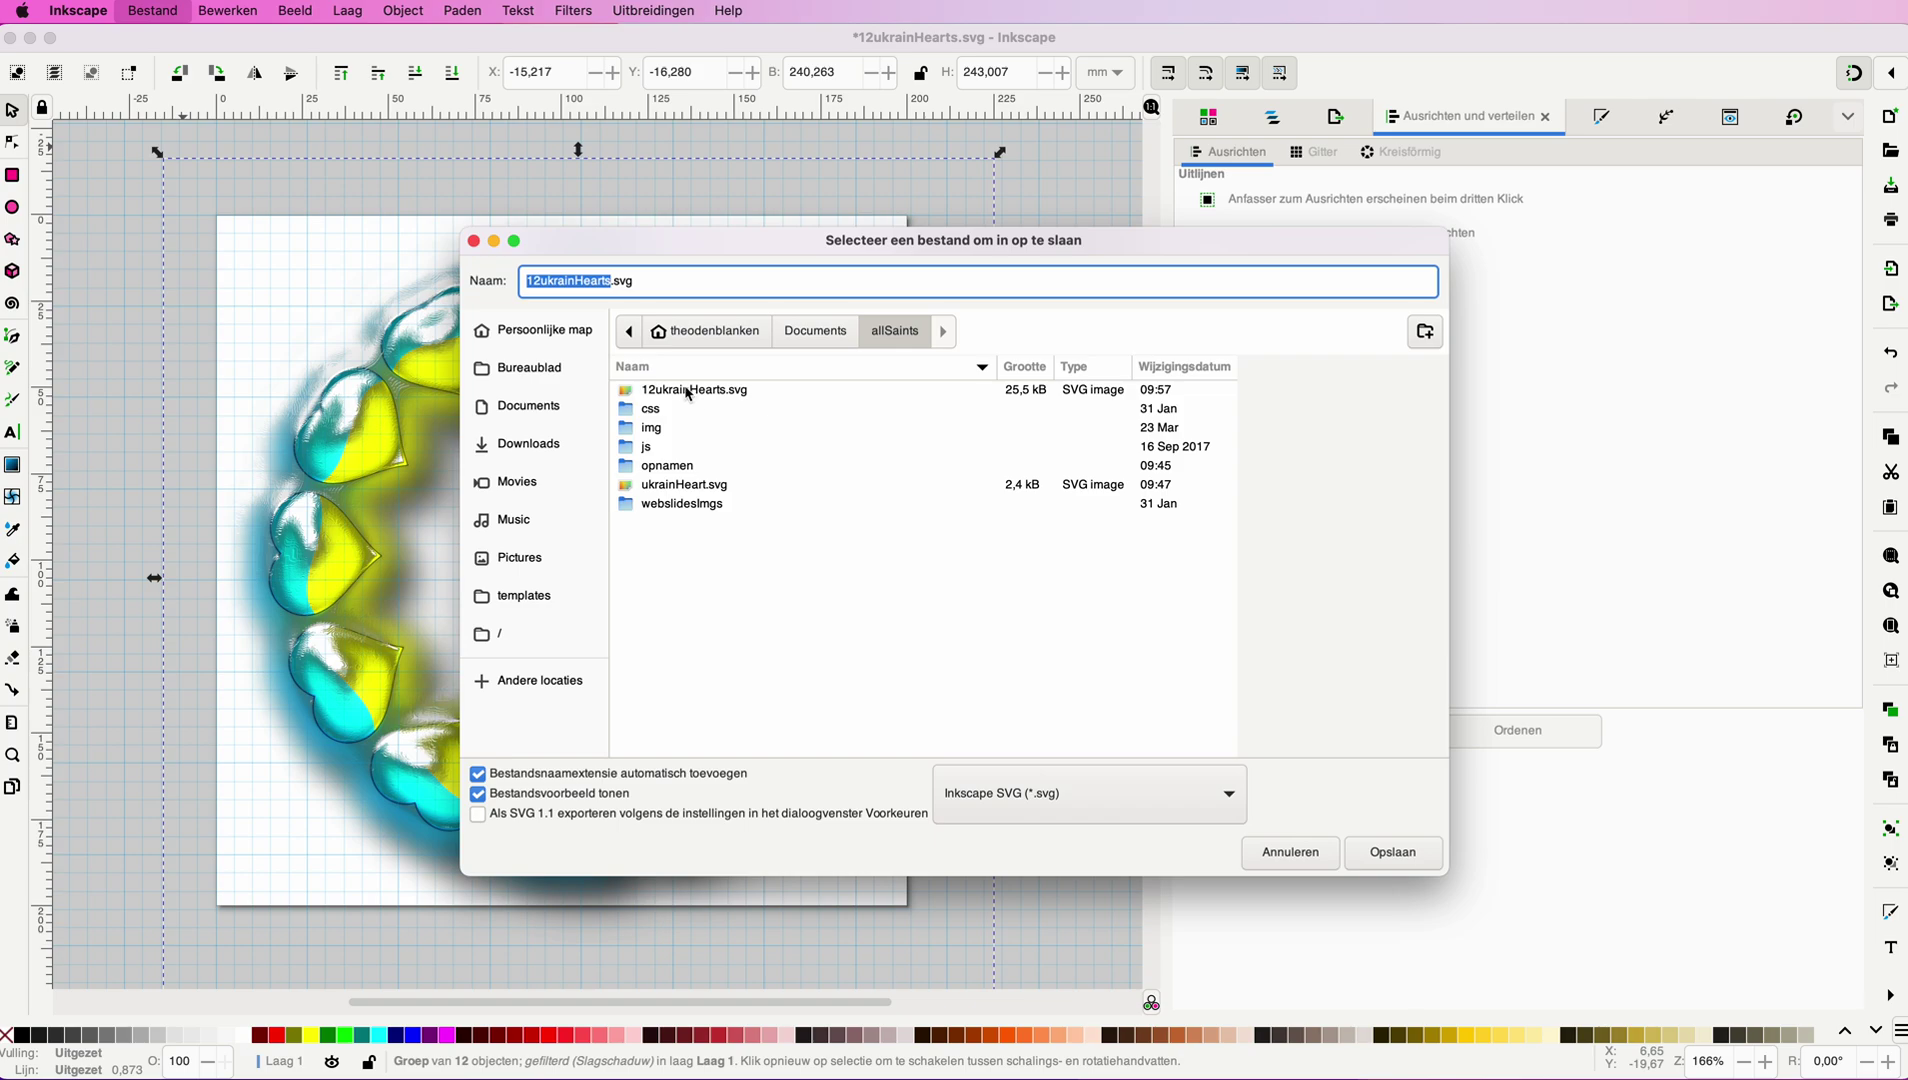
{"action": "left_click", "coordinate": [688, 391]}
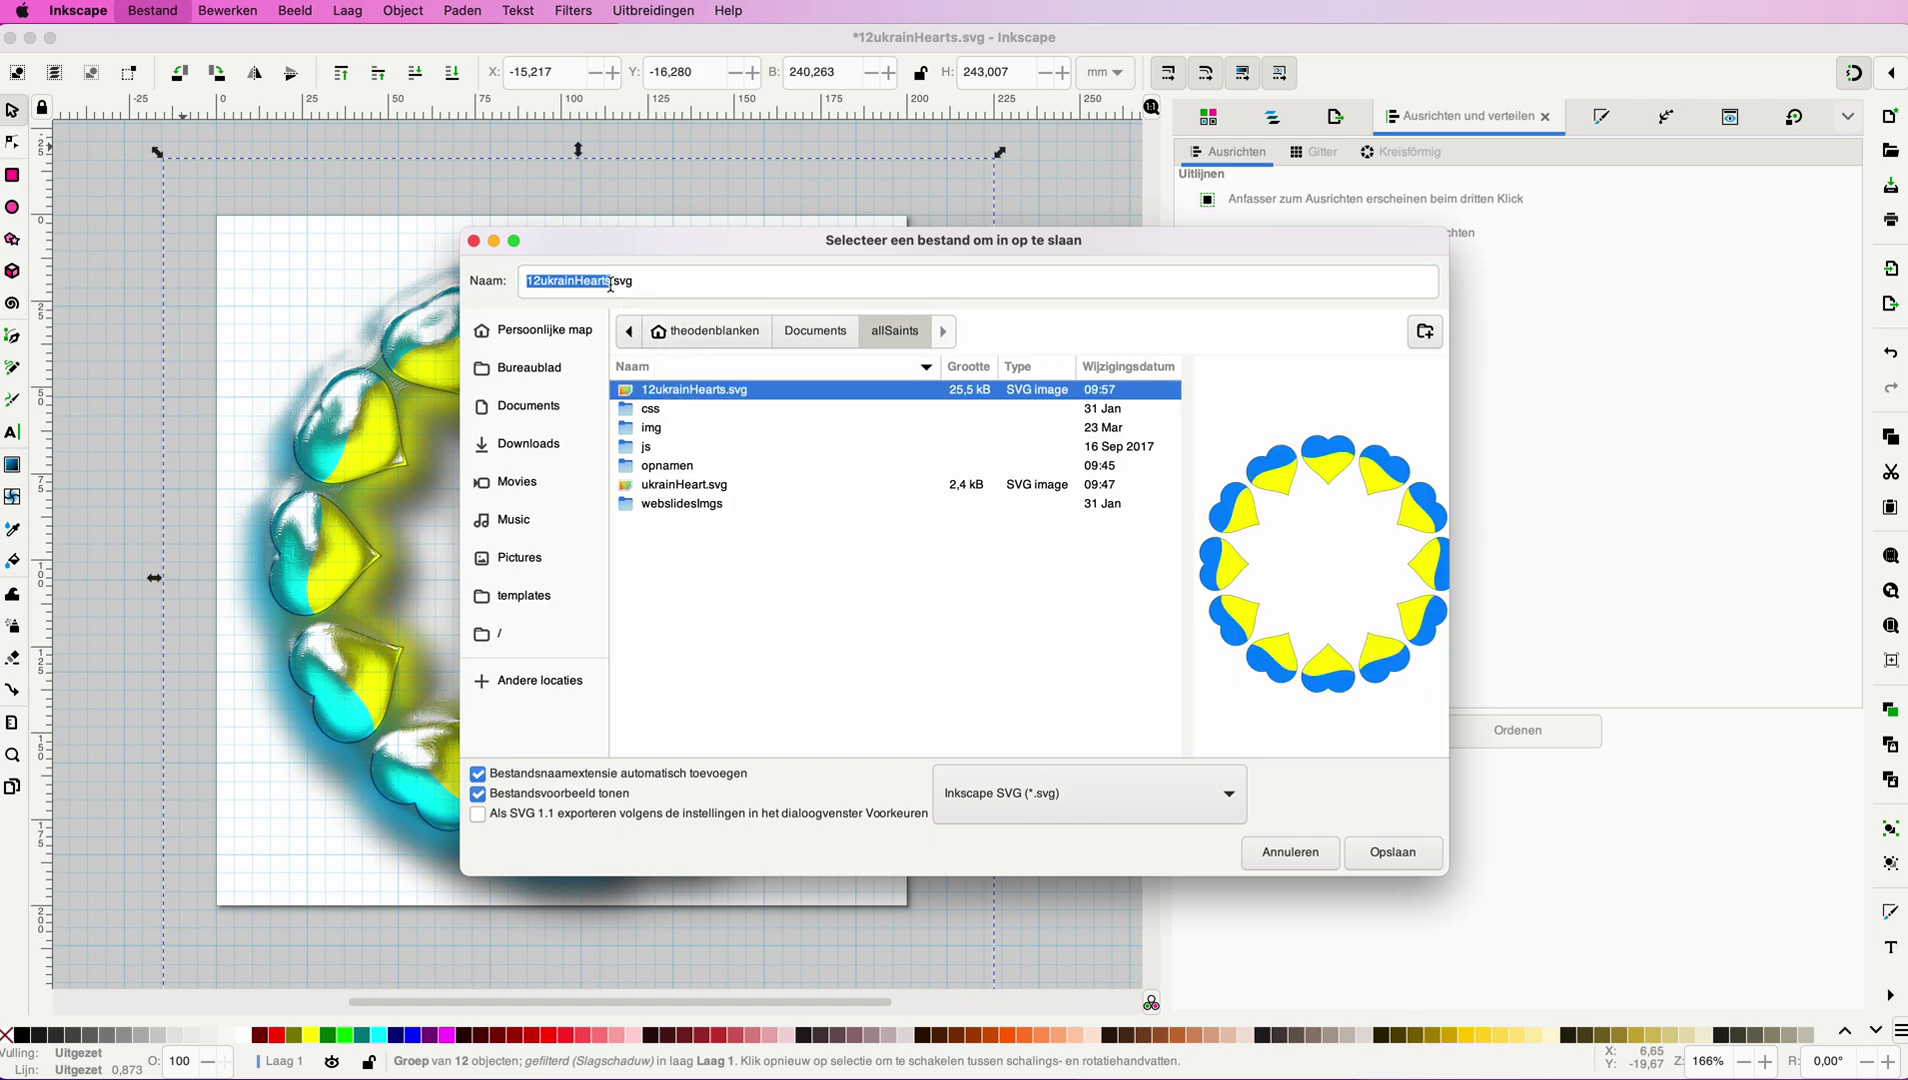
{"action": "left_click", "coordinate": [612, 283]}
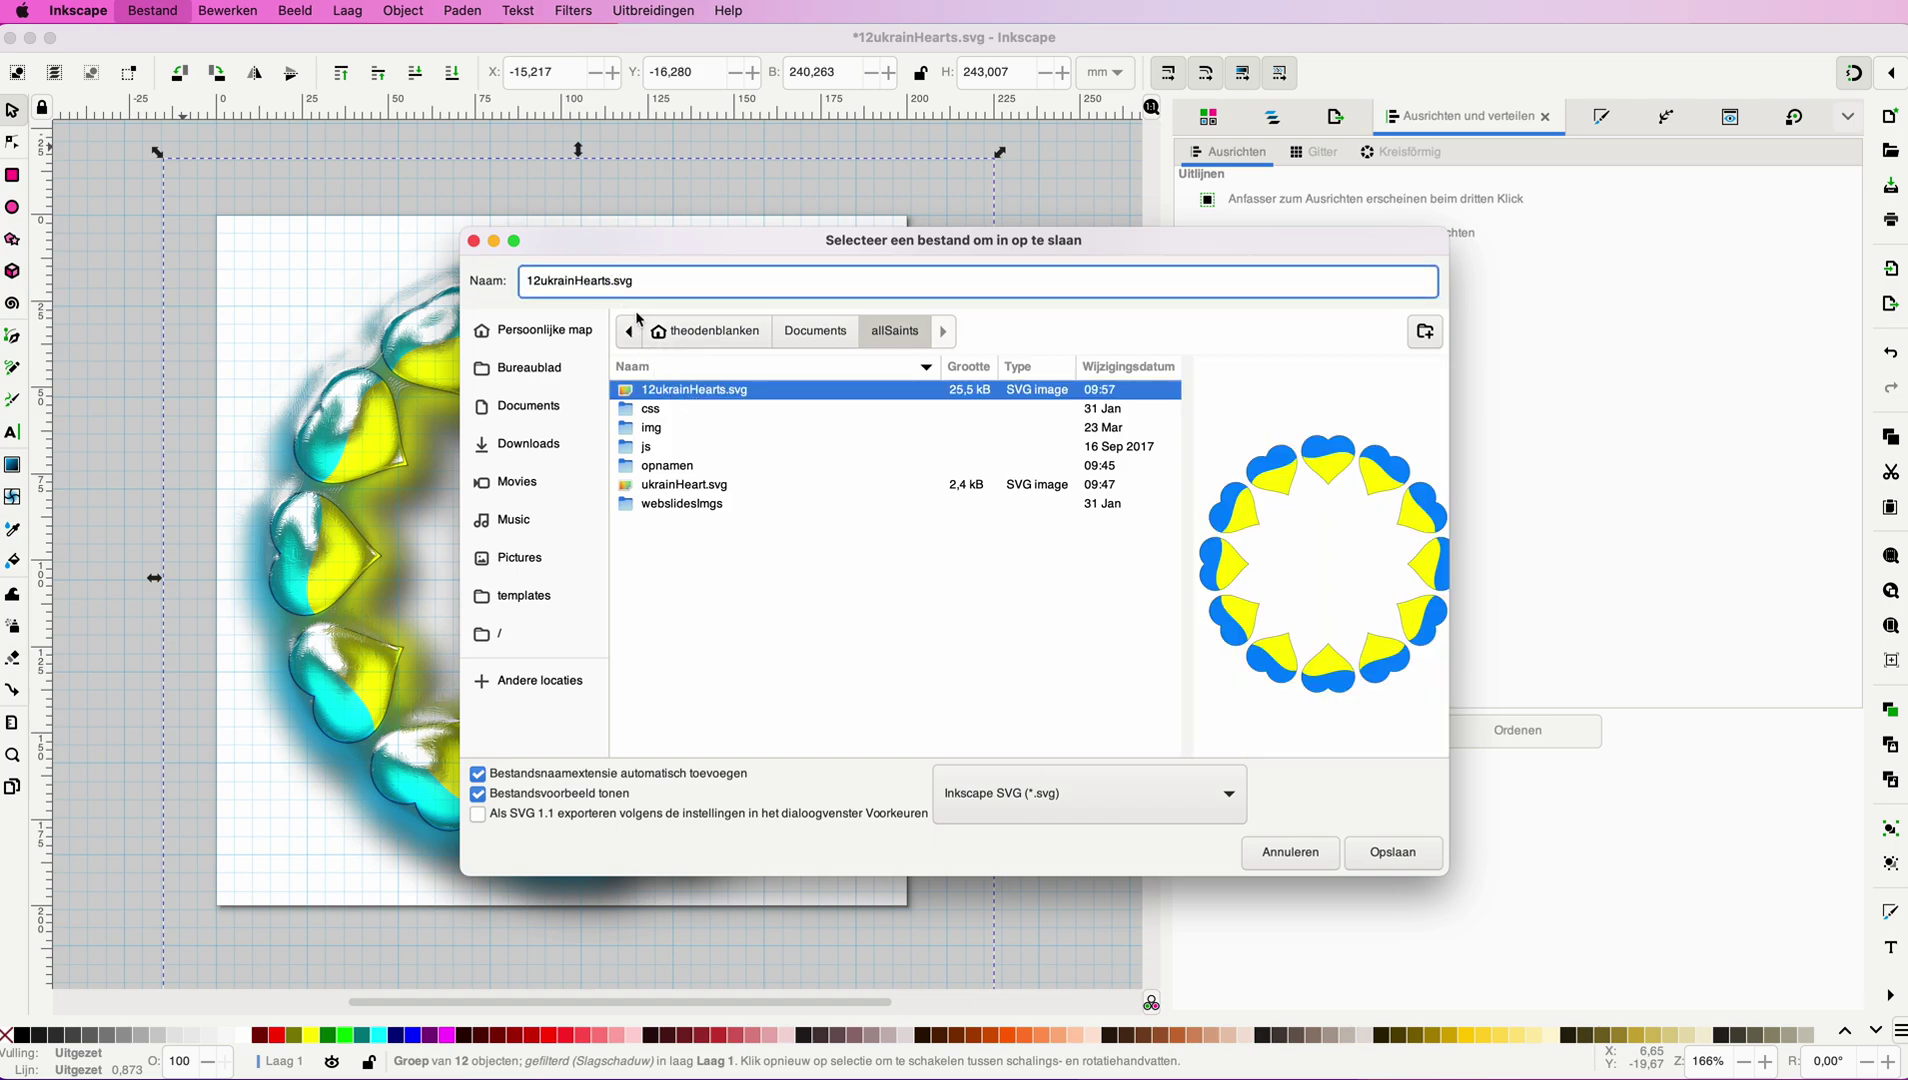
{"action": "type", "text": "Filters"}
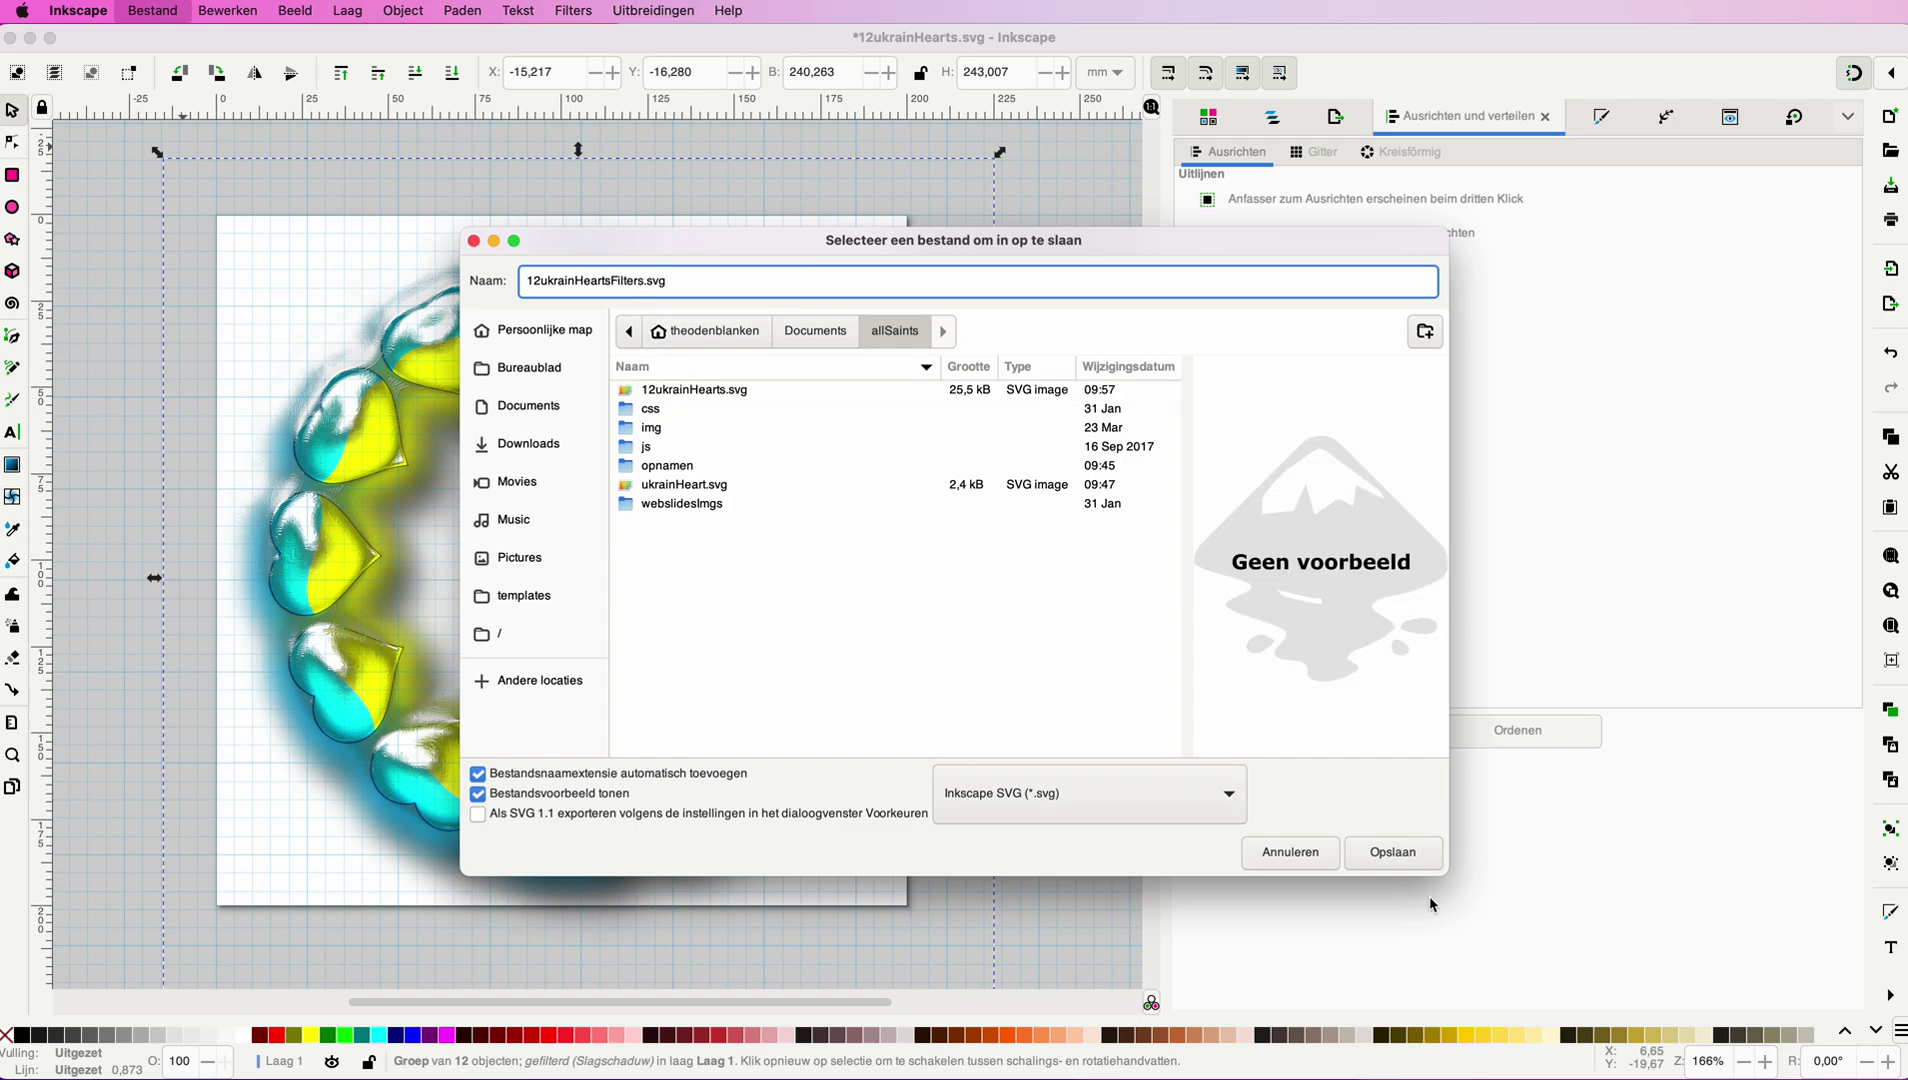
{"action": "left_click", "coordinate": [1398, 866]}
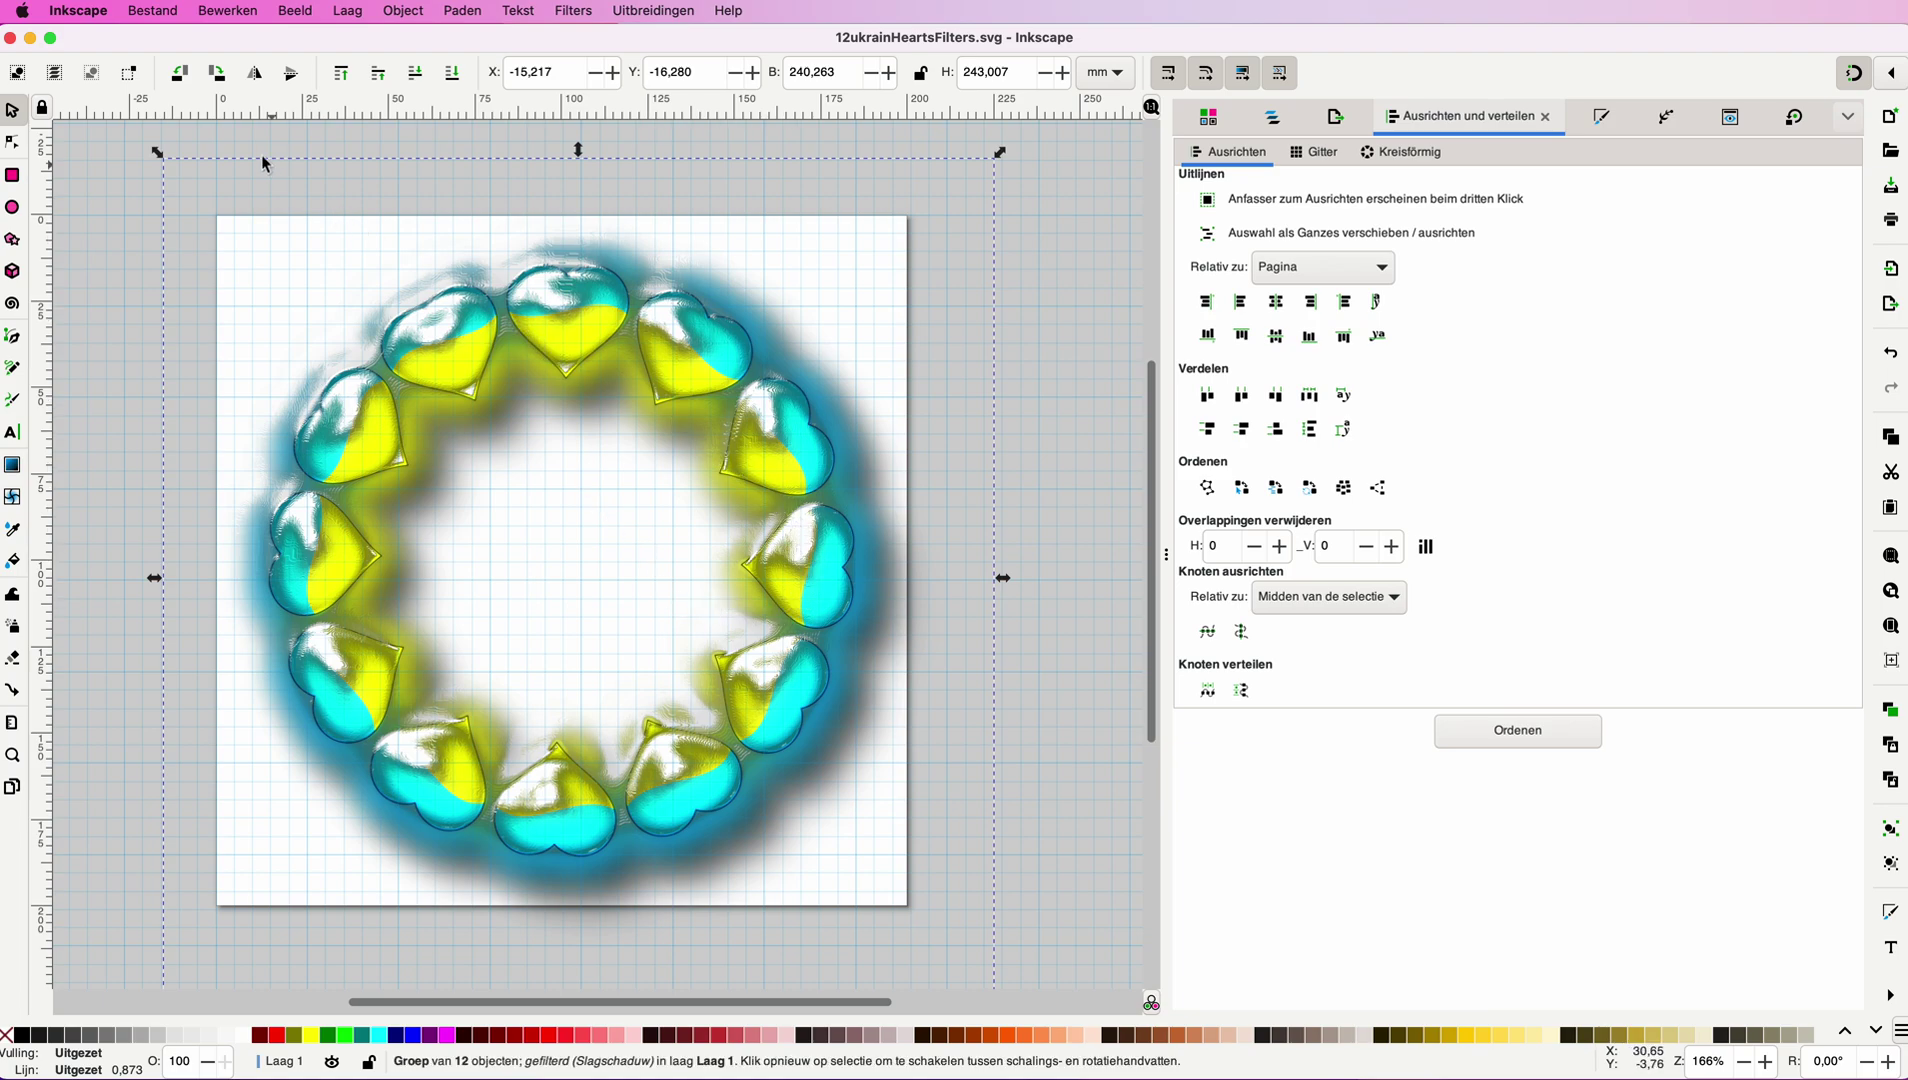
Export the page as 12ukrainHeartsFilters.png at 756 × 756 px and 96 DPI, and save the document.
{"action": "left_click", "coordinate": [153, 12]}
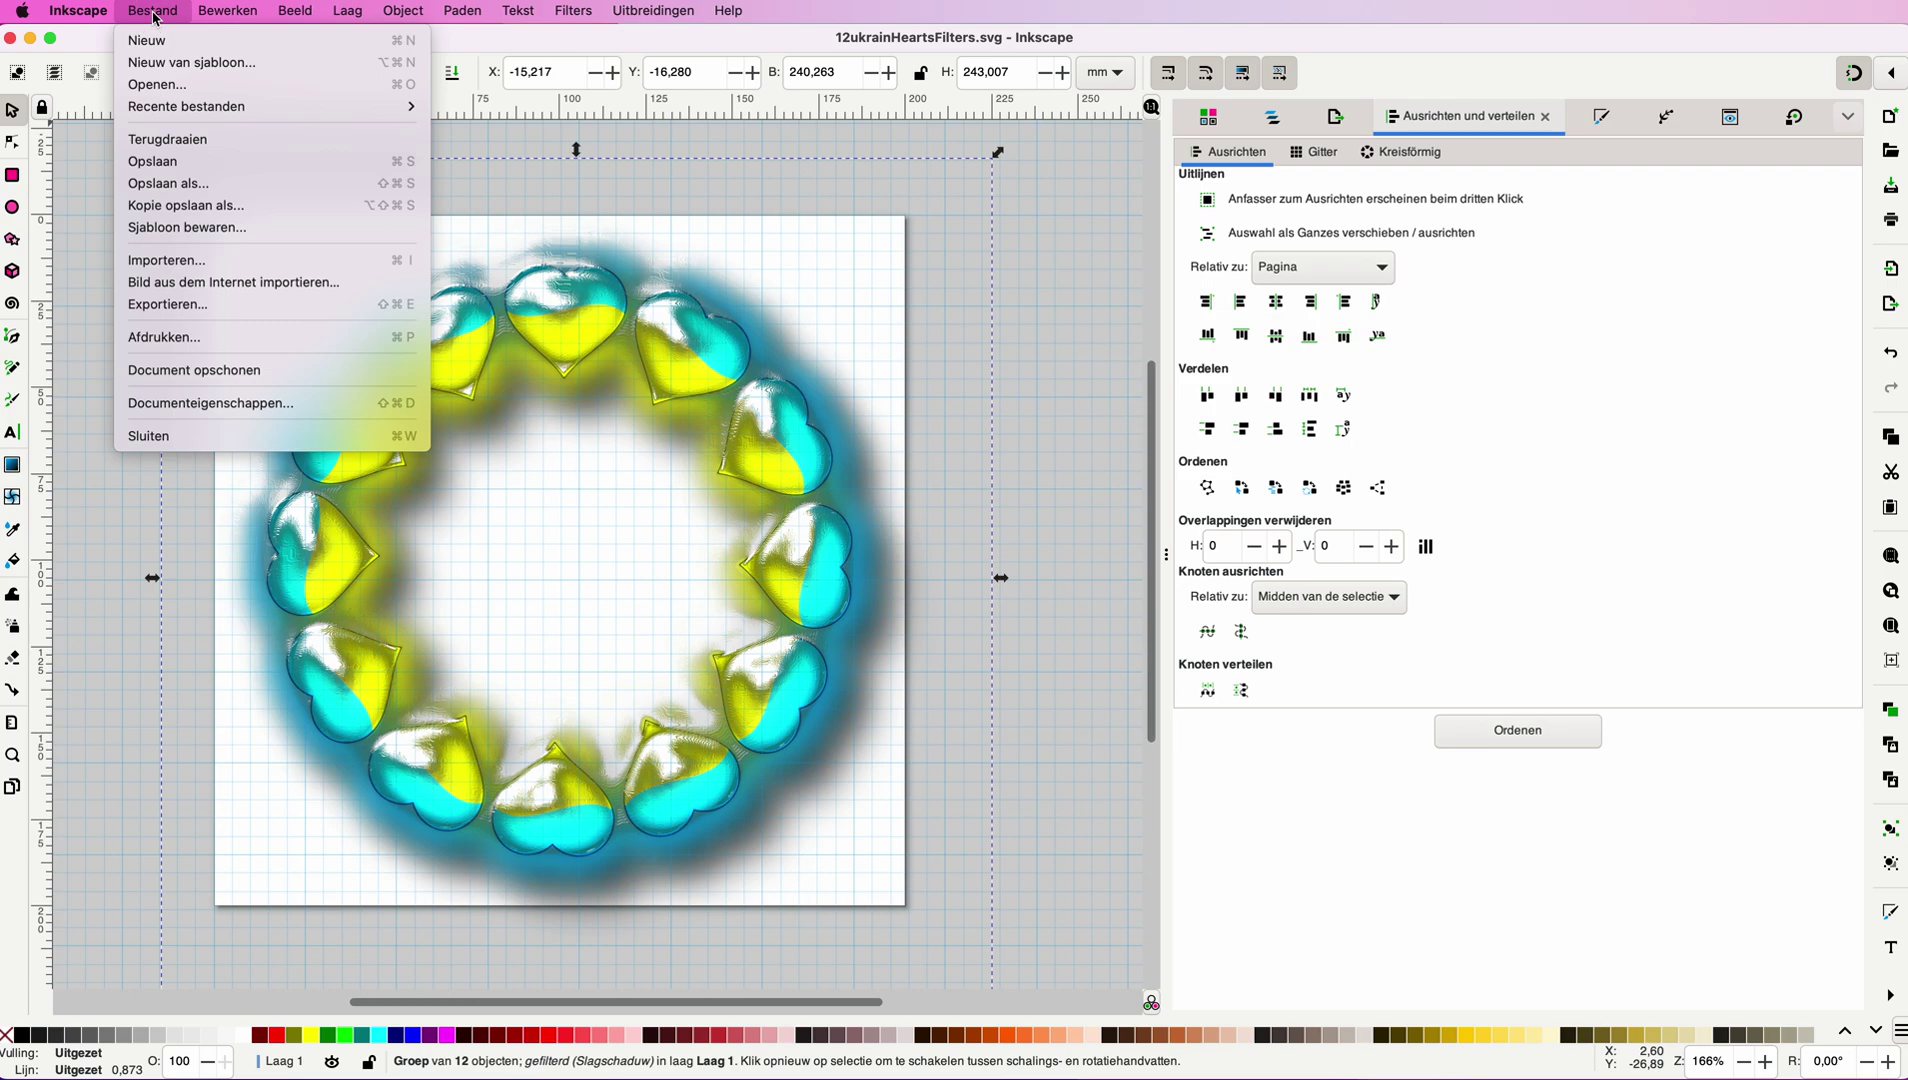
{"action": "left_click", "coordinate": [155, 306]}
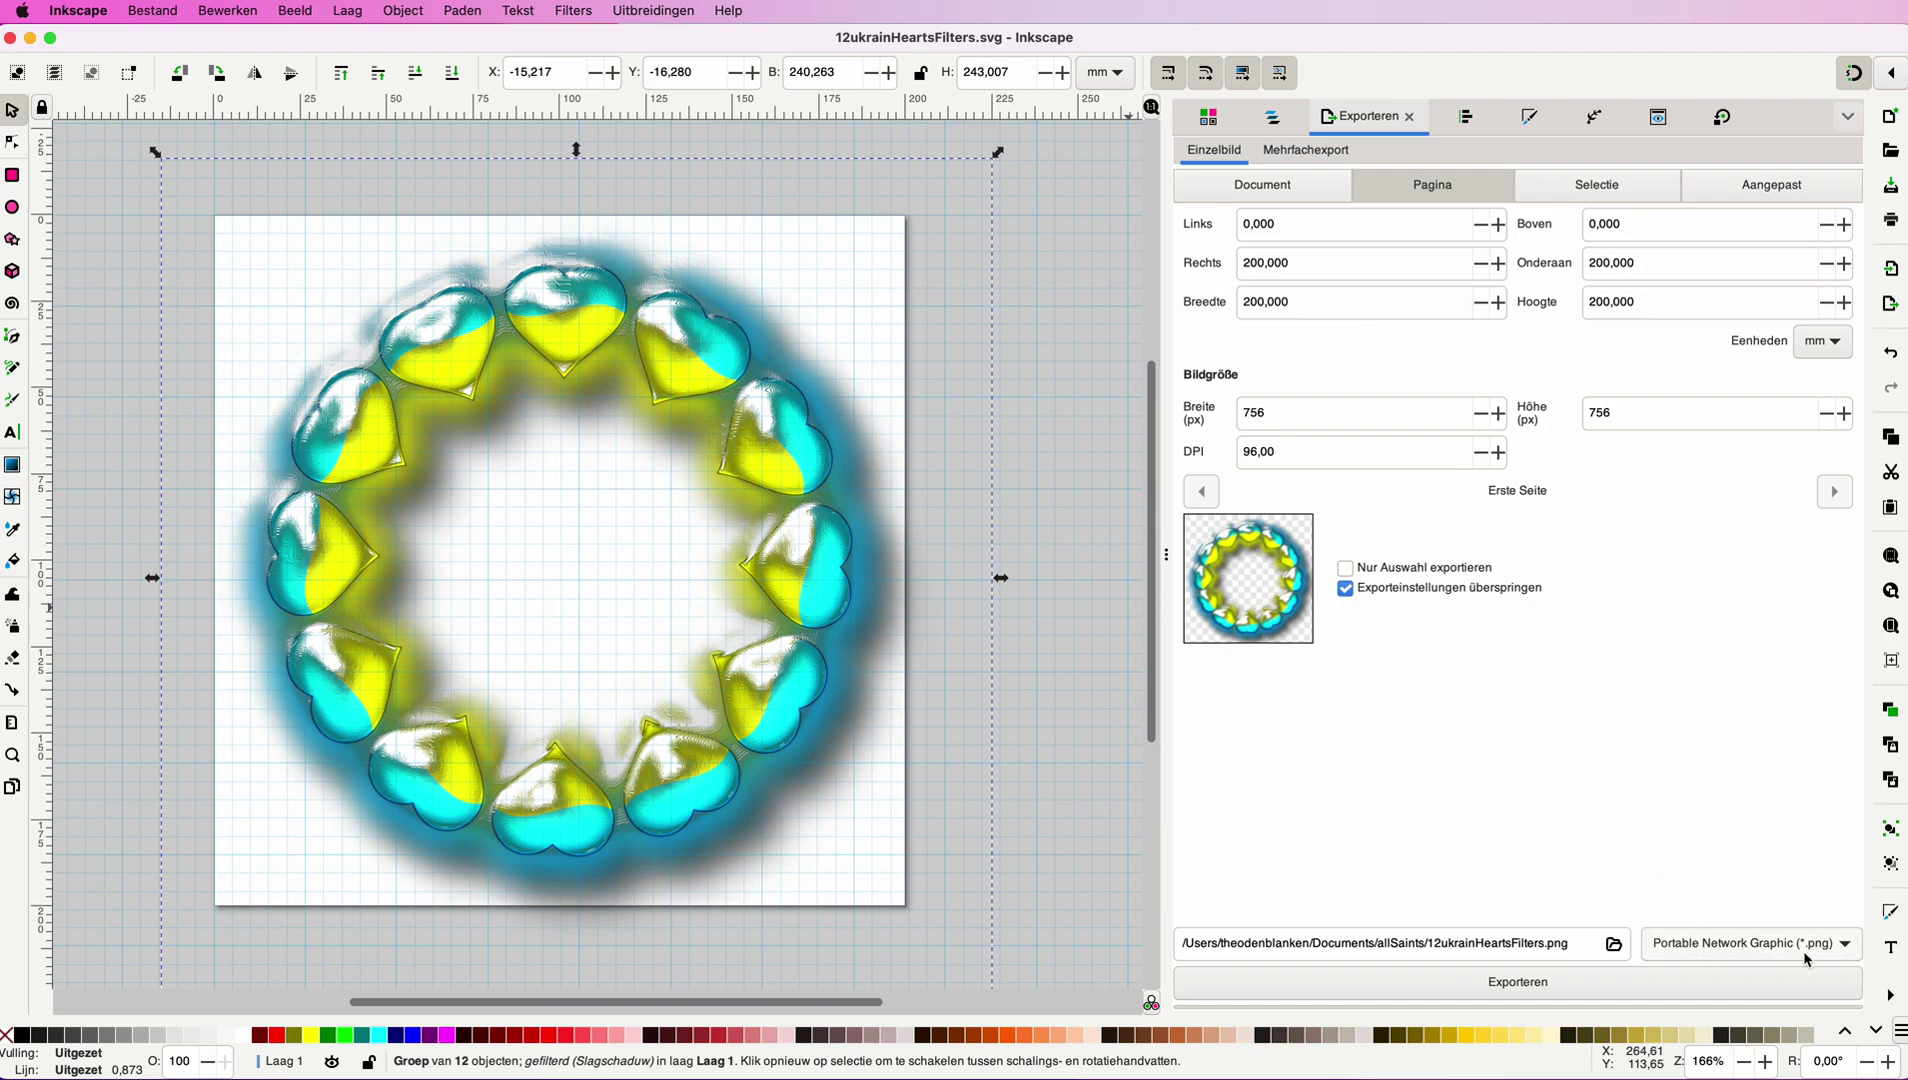
{"action": "left_click", "coordinate": [1846, 946]}
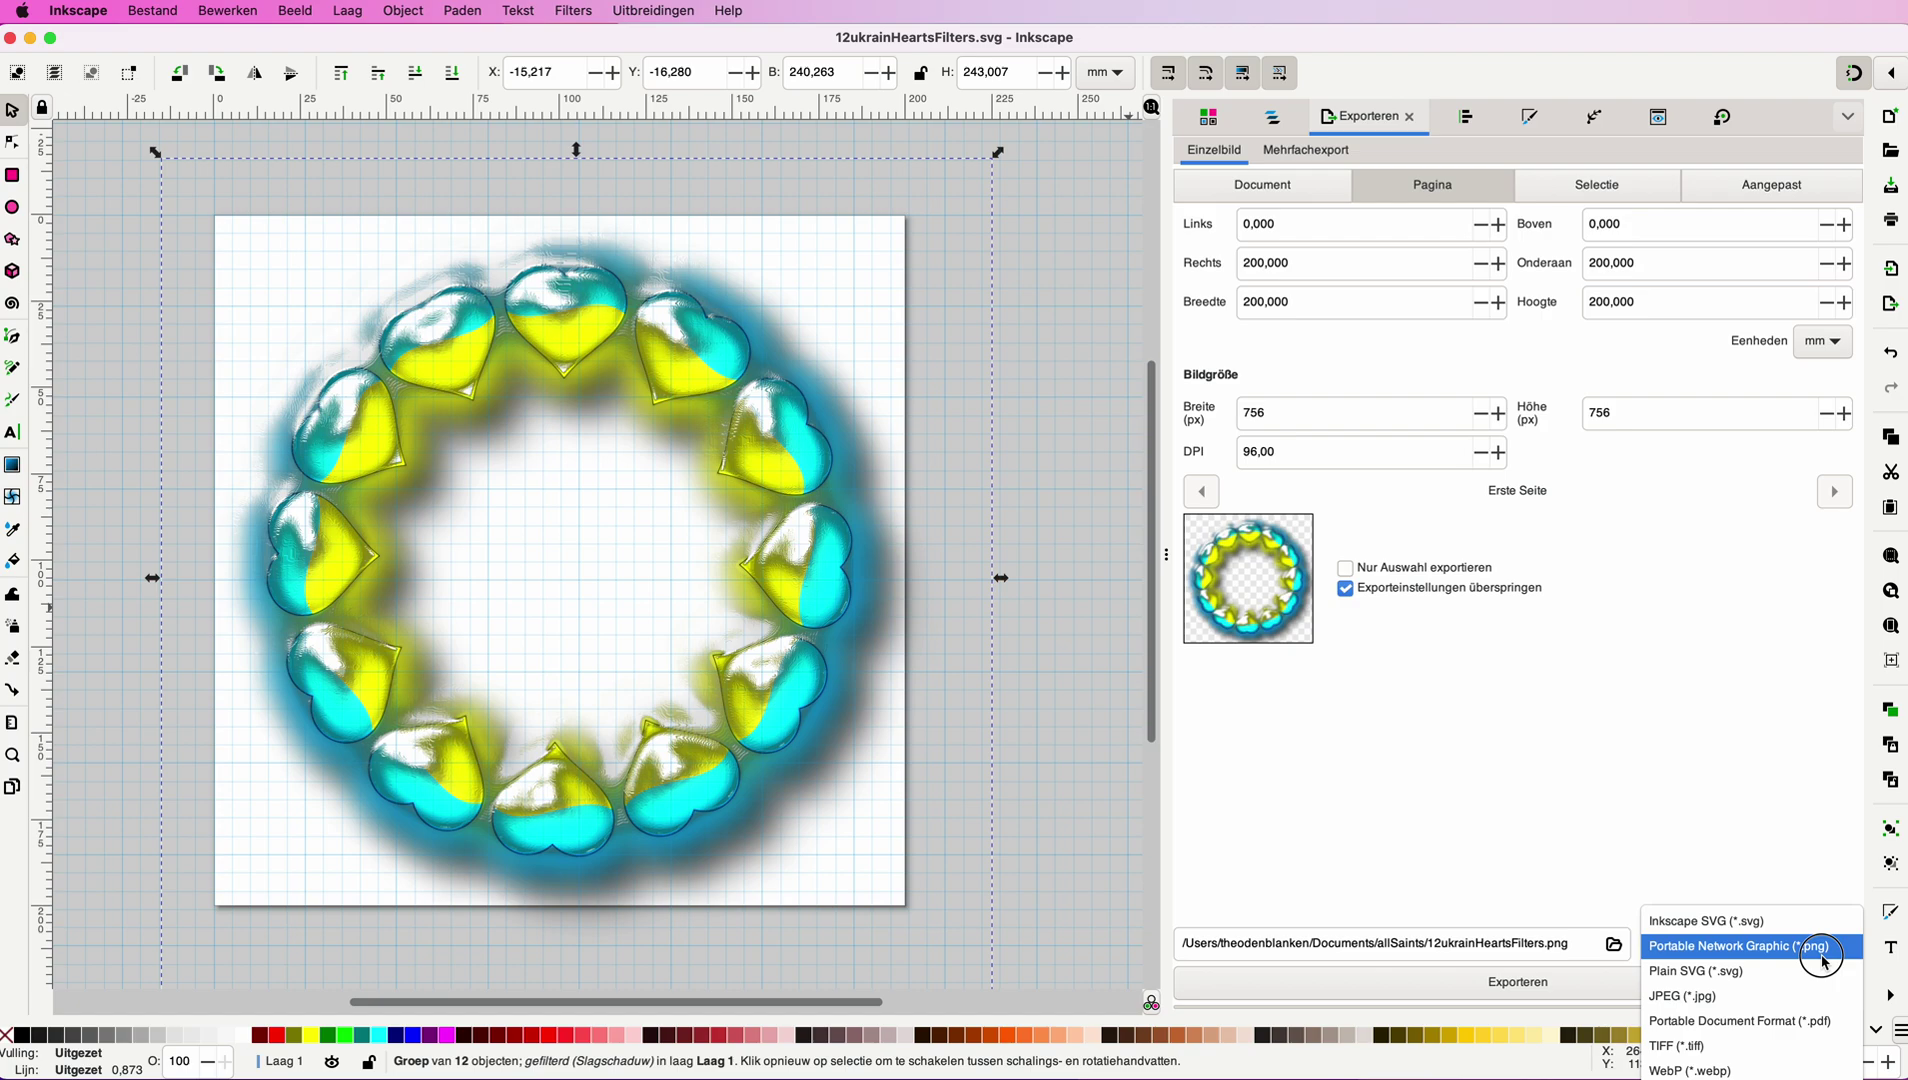
{"action": "left_click", "coordinate": [1823, 950]}
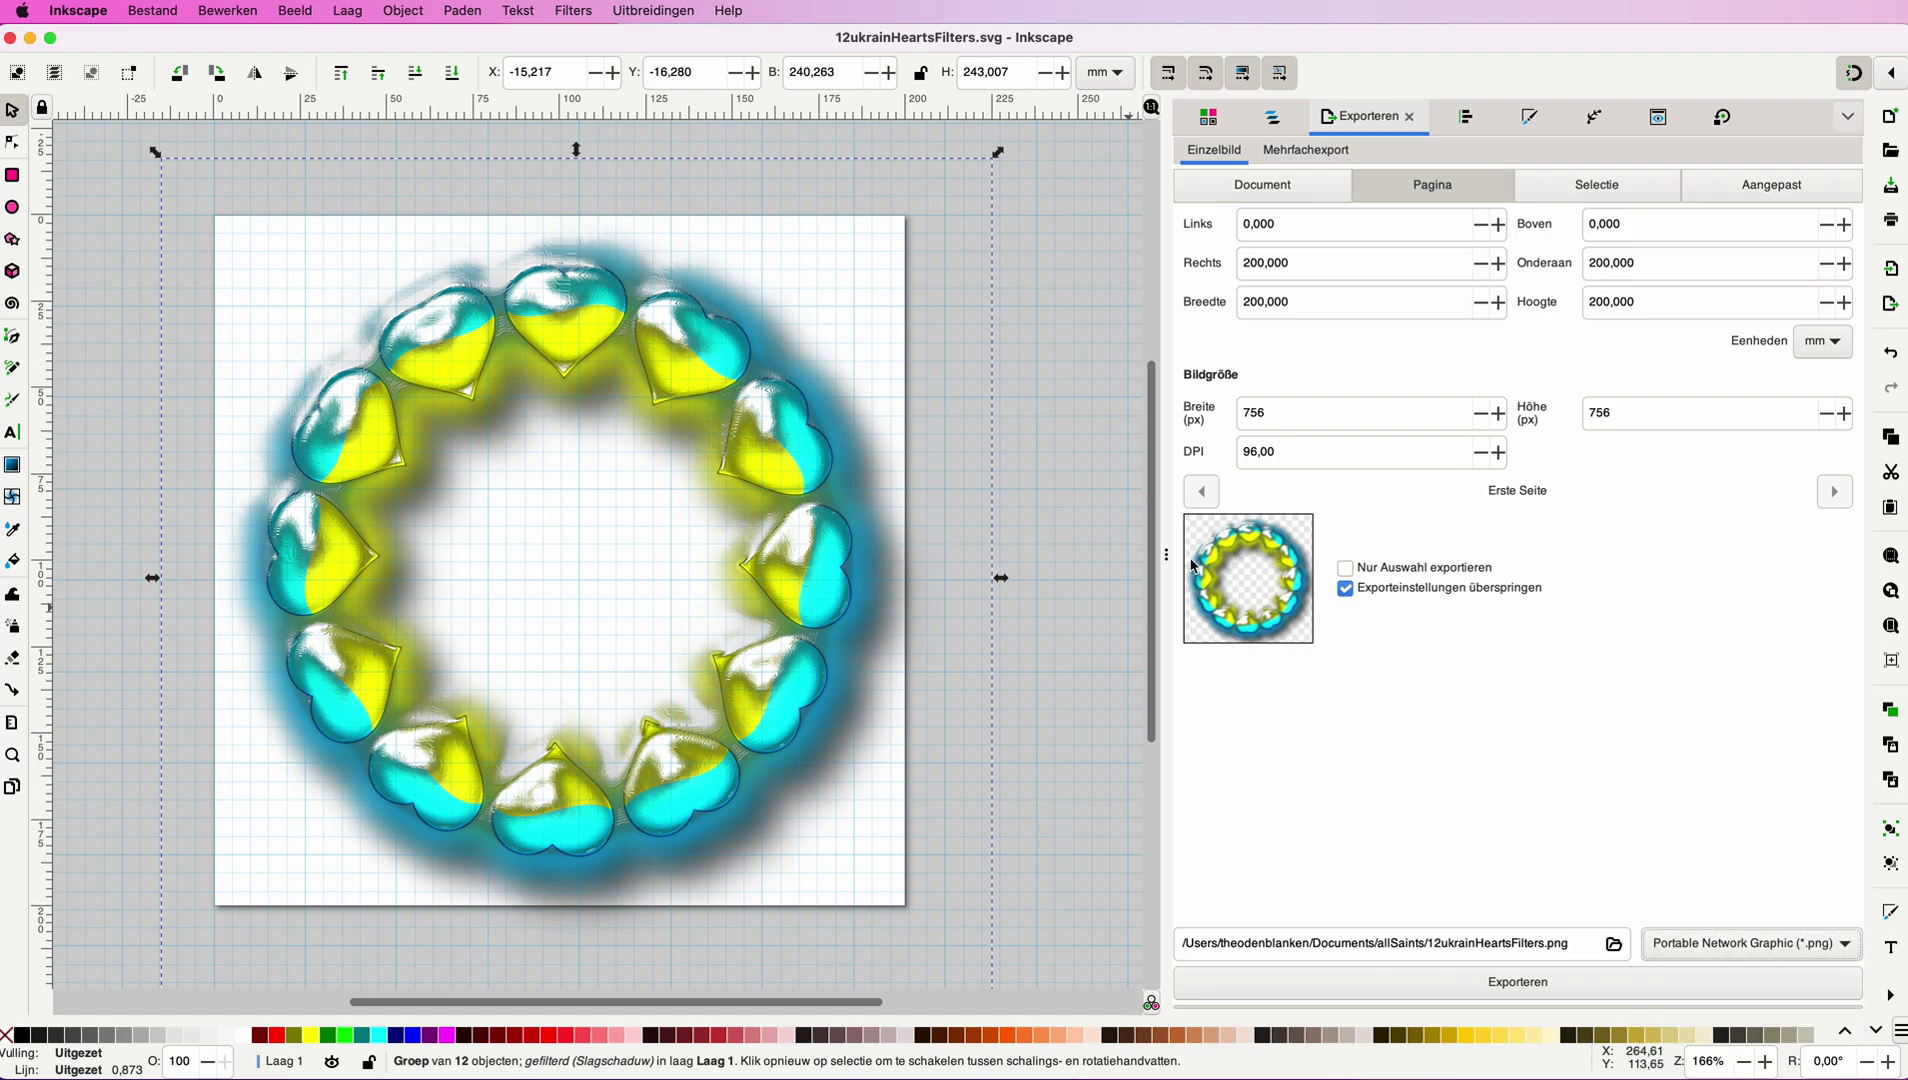
{"action": "left_click", "coordinate": [1528, 984]}
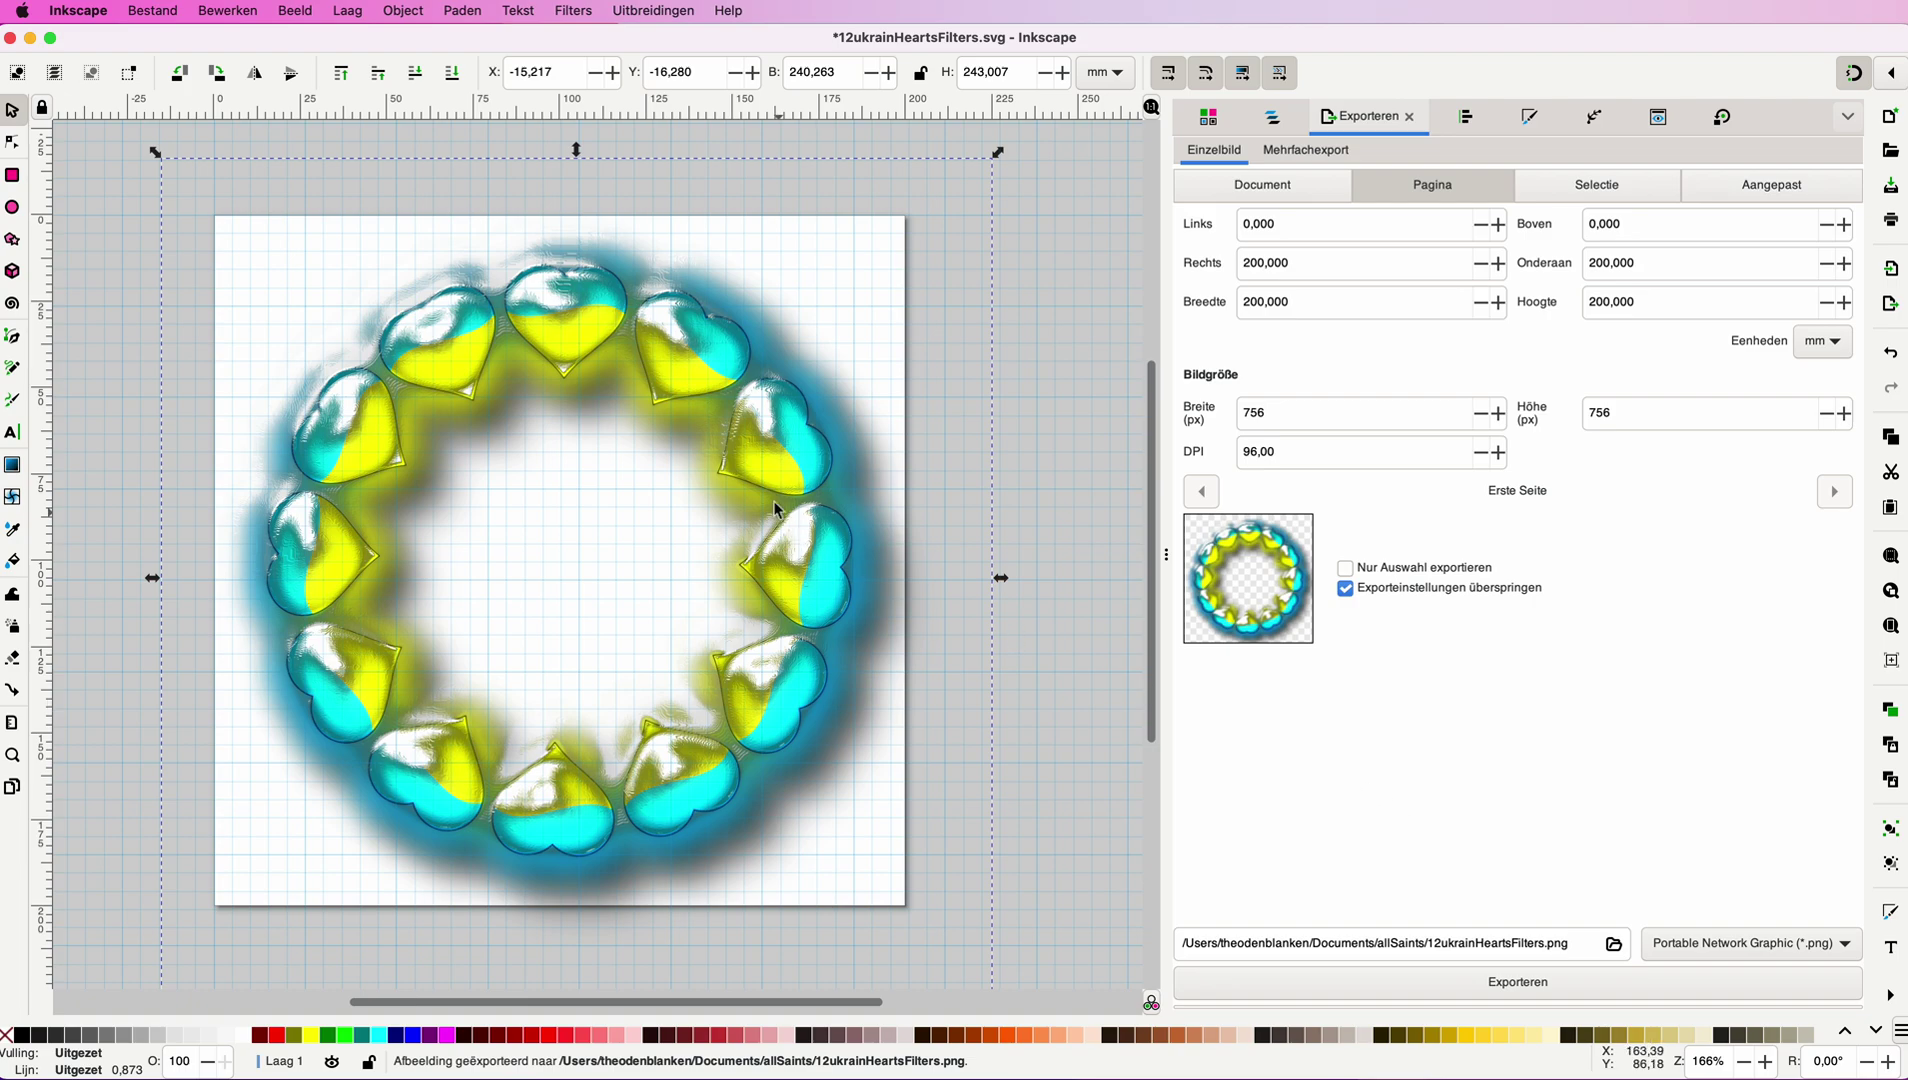
{"action": "left_click", "coordinate": [150, 12]}
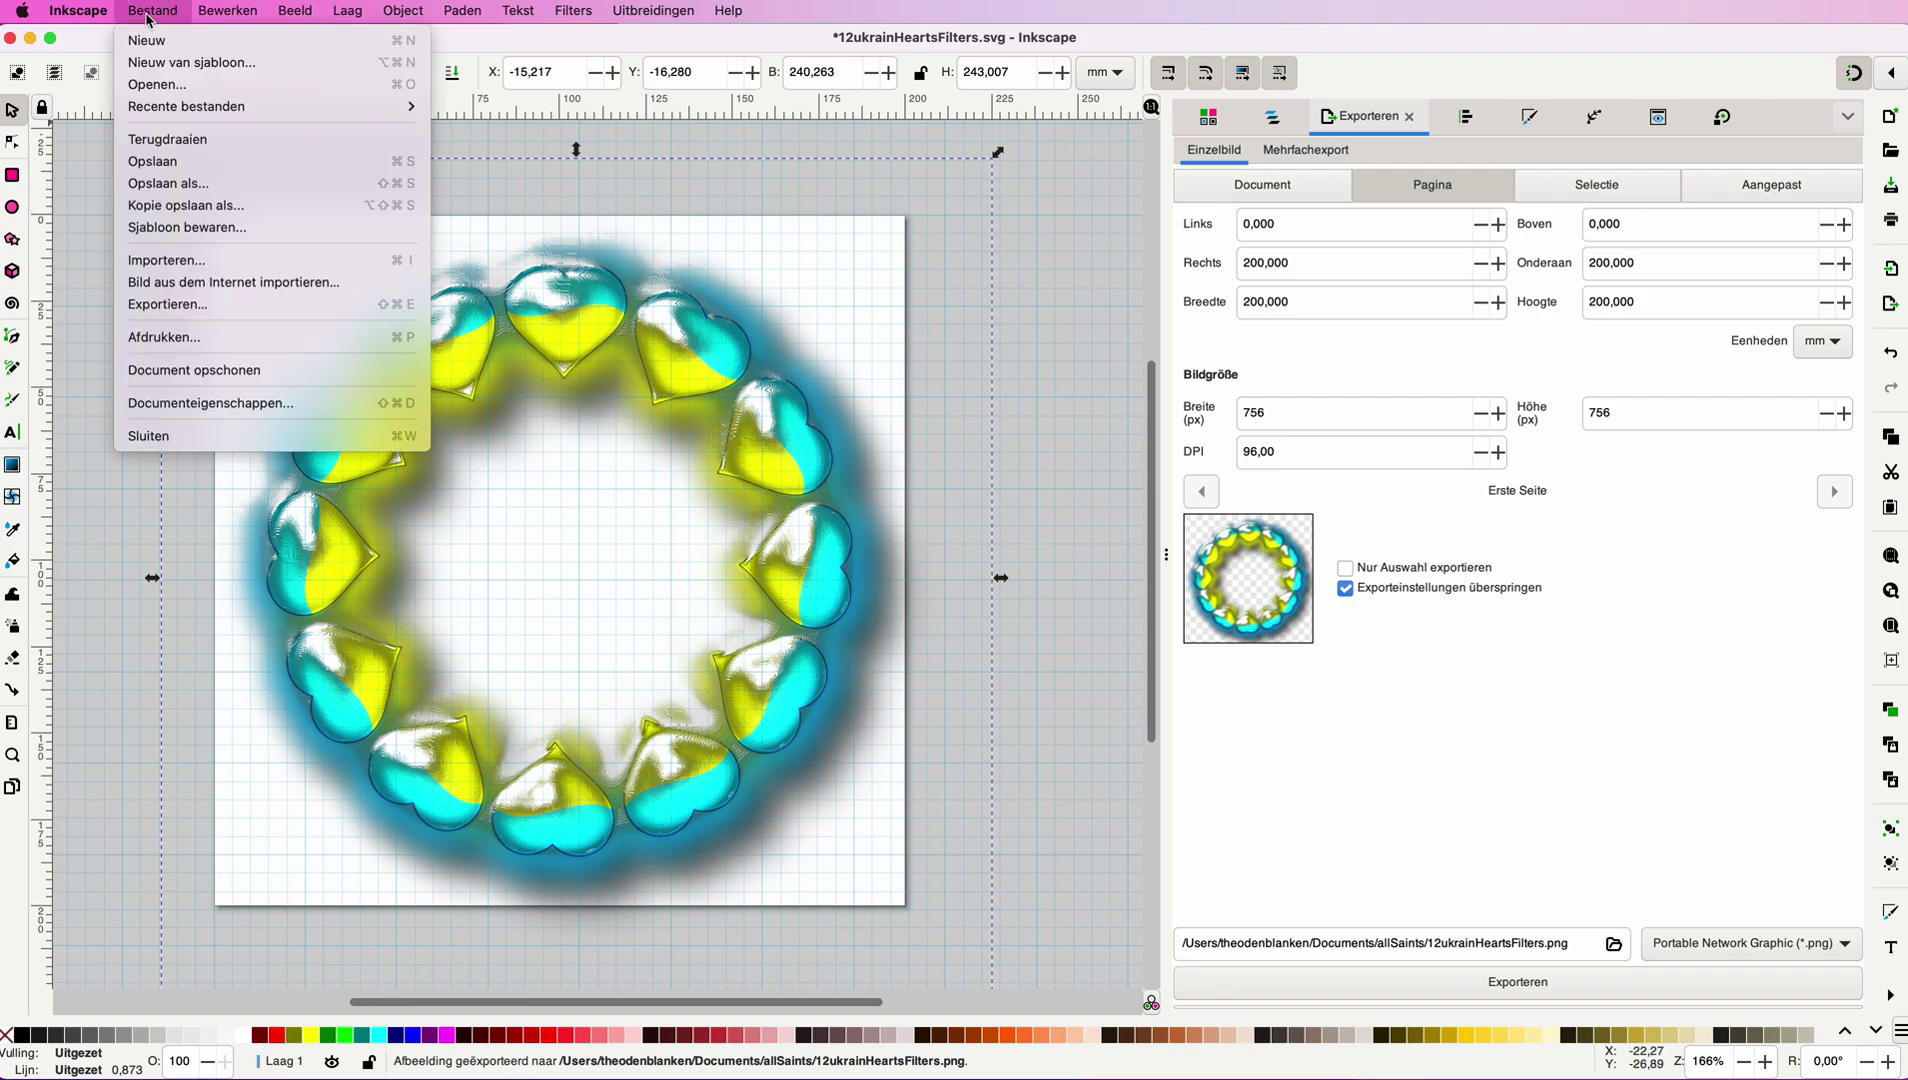
{"action": "left_click", "coordinate": [150, 161]}
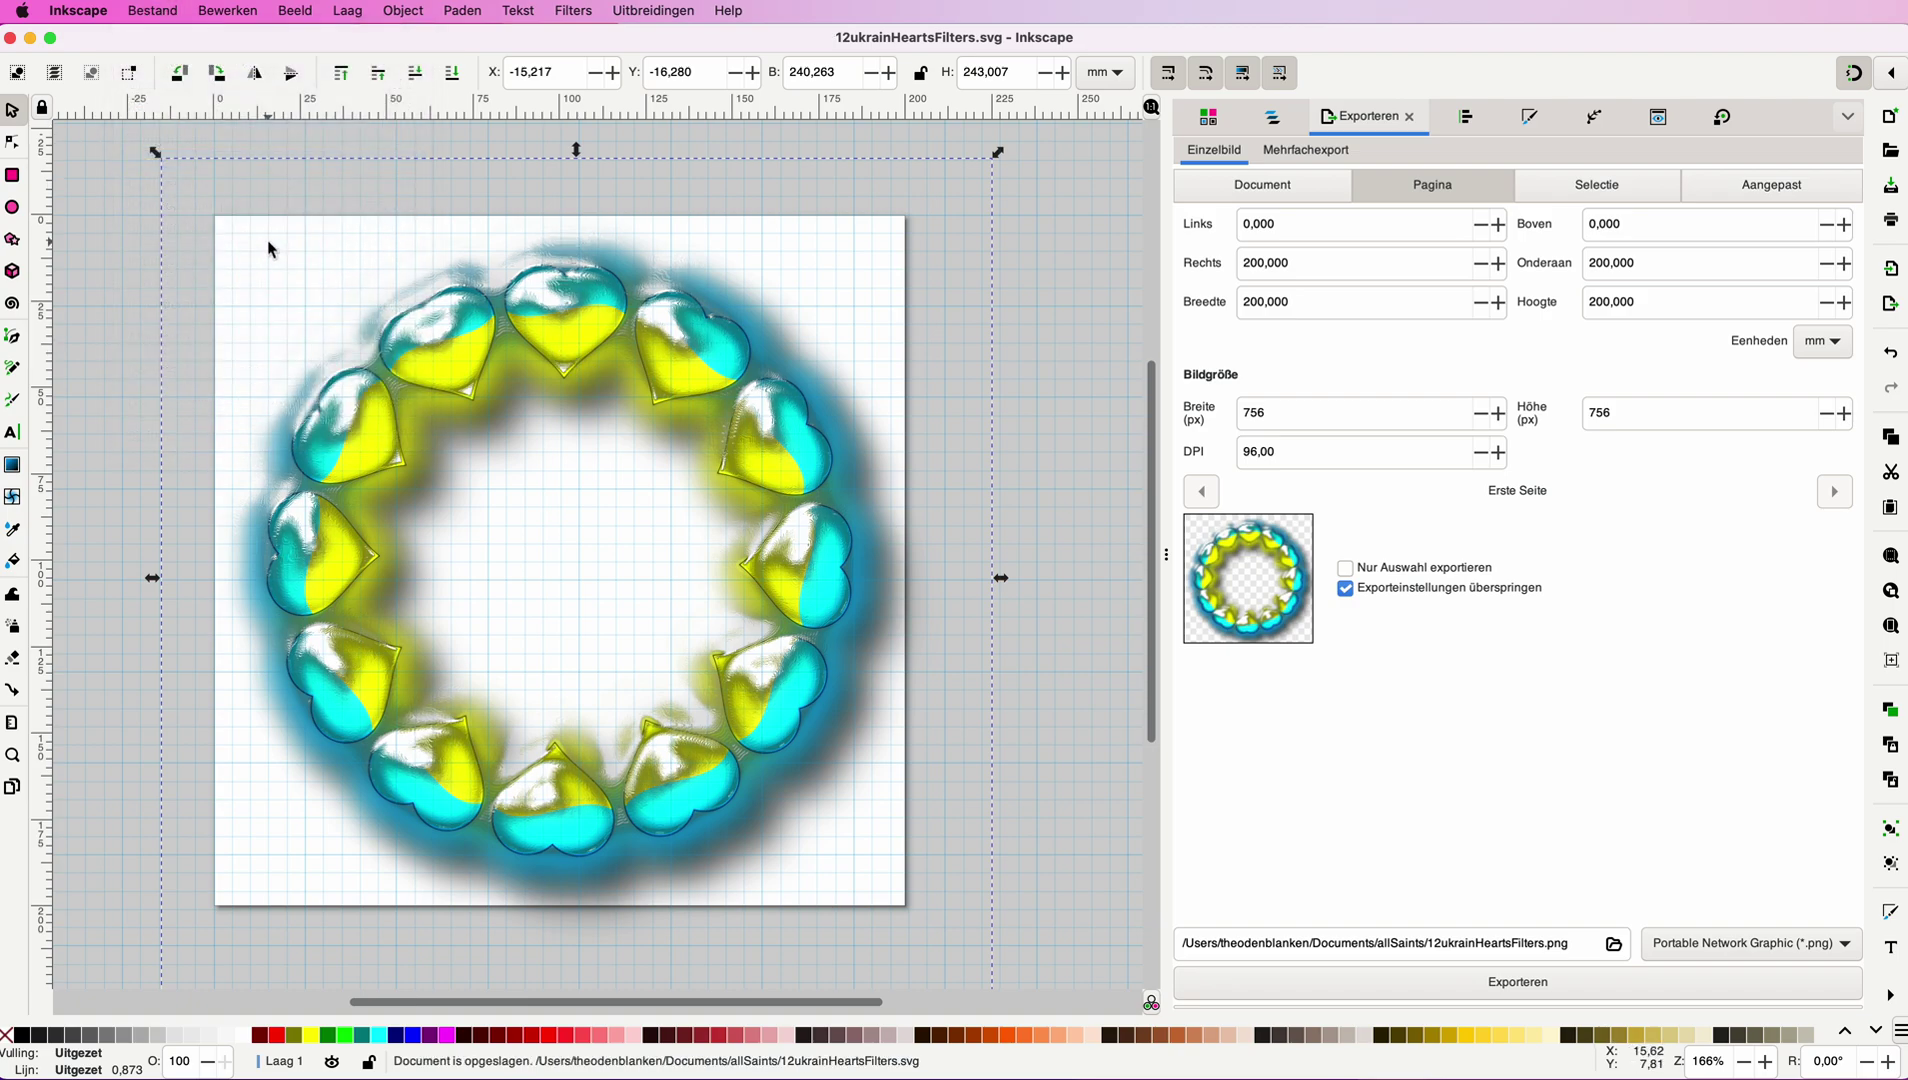